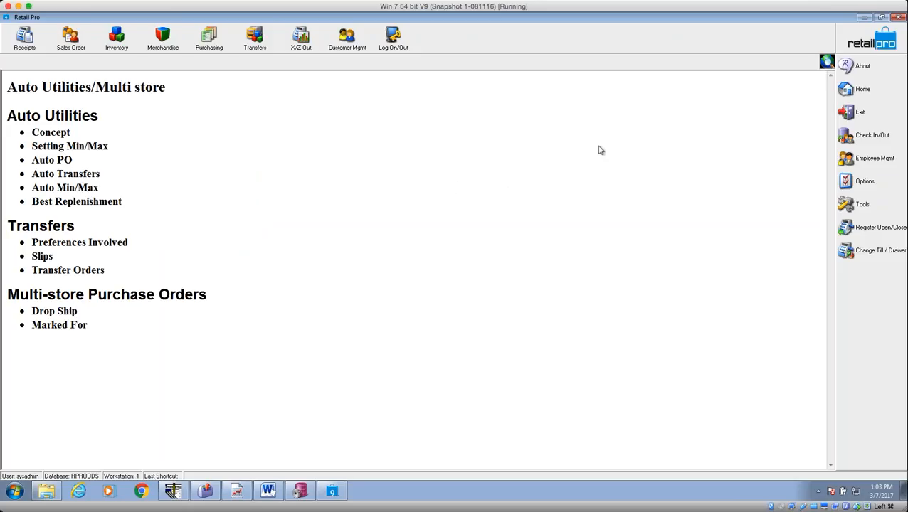
Return to the Auto Utilities/Multi store agenda and highlight its Concept item.
click(859, 87)
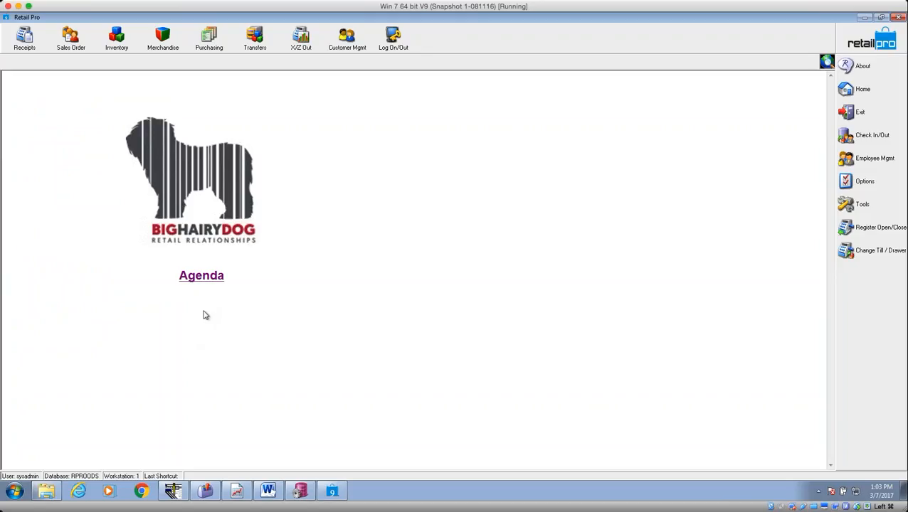
click(205, 279)
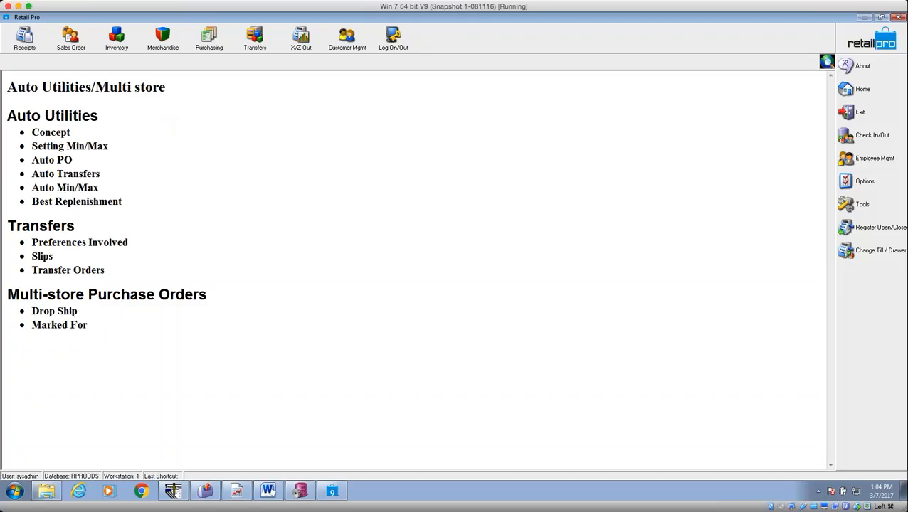
drag(71, 131, 31, 133)
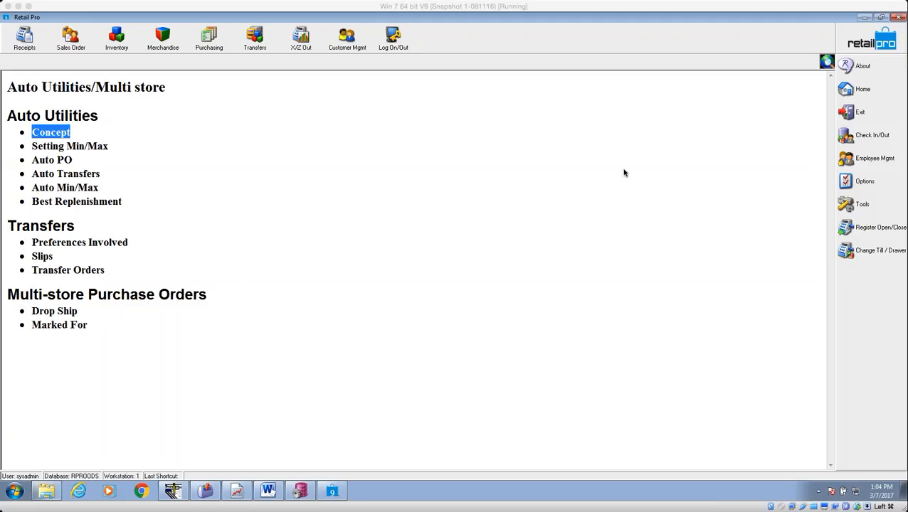
Open the inventory list without applying the planned markdown, show Auto Min/Max, and select item 987649.
click(119, 40)
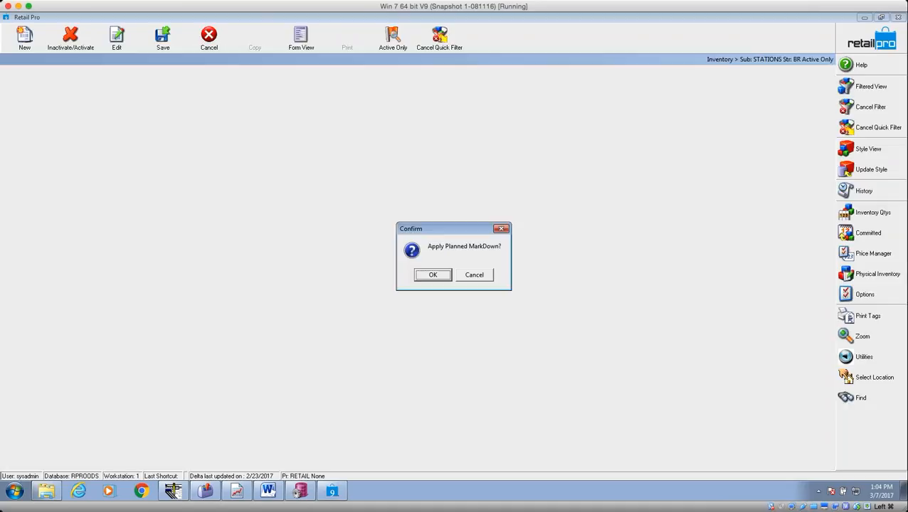
click(486, 278)
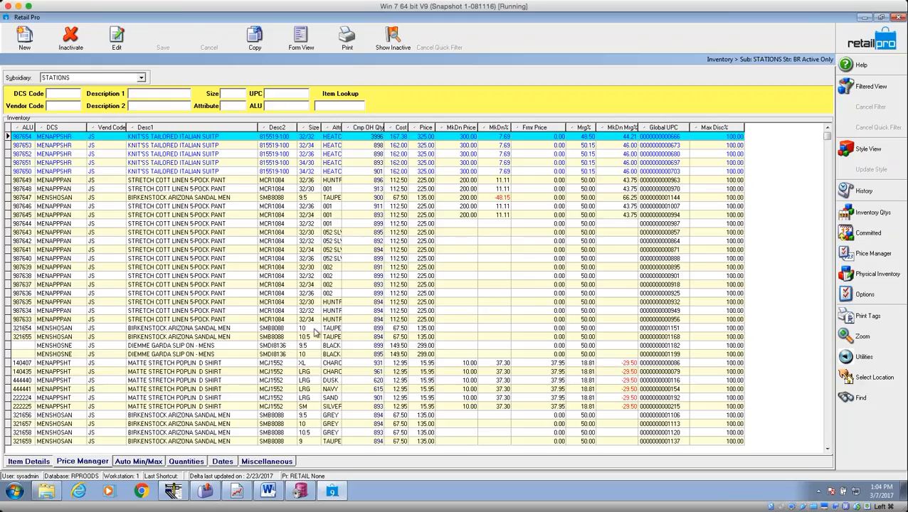
click(159, 462)
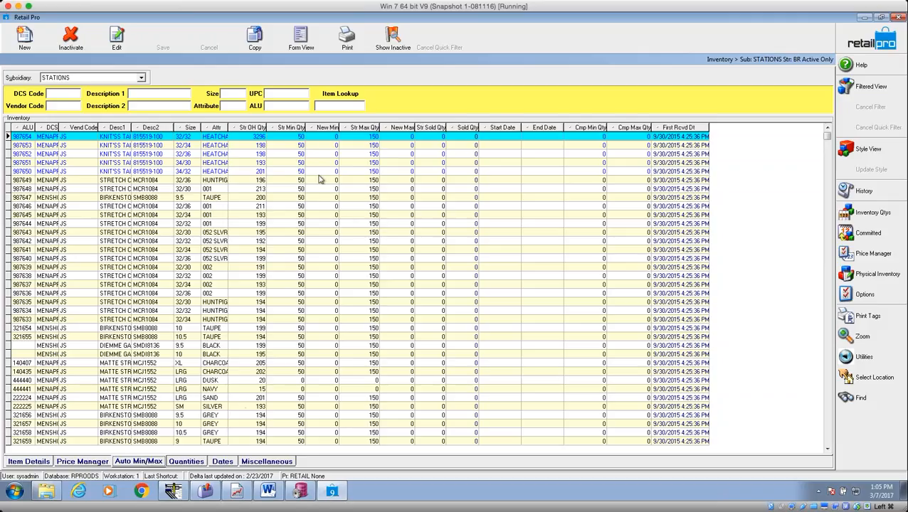
click(118, 182)
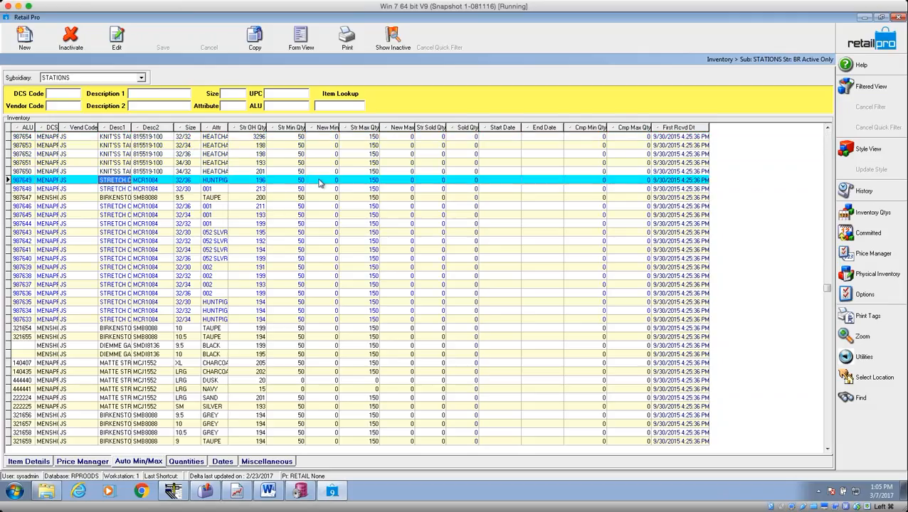
Point out item 987649's store minimum and maximum quantities.
click(281, 183)
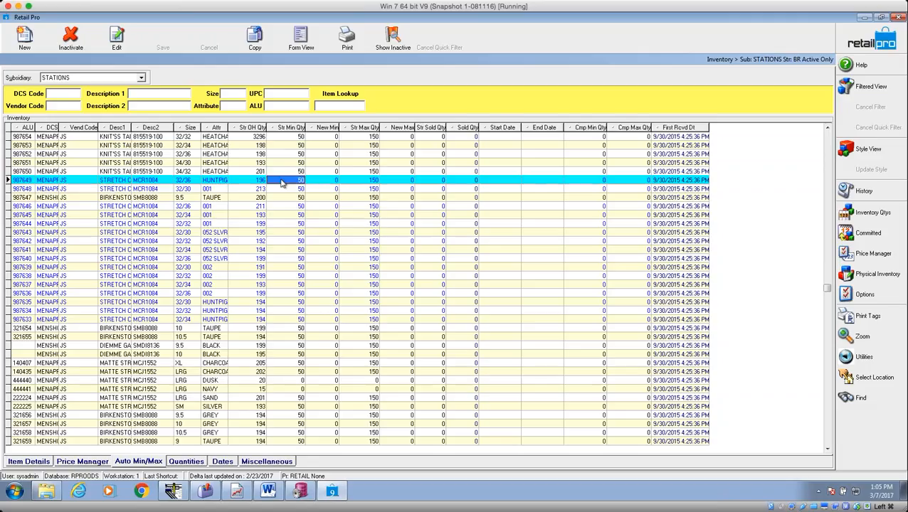
click(373, 183)
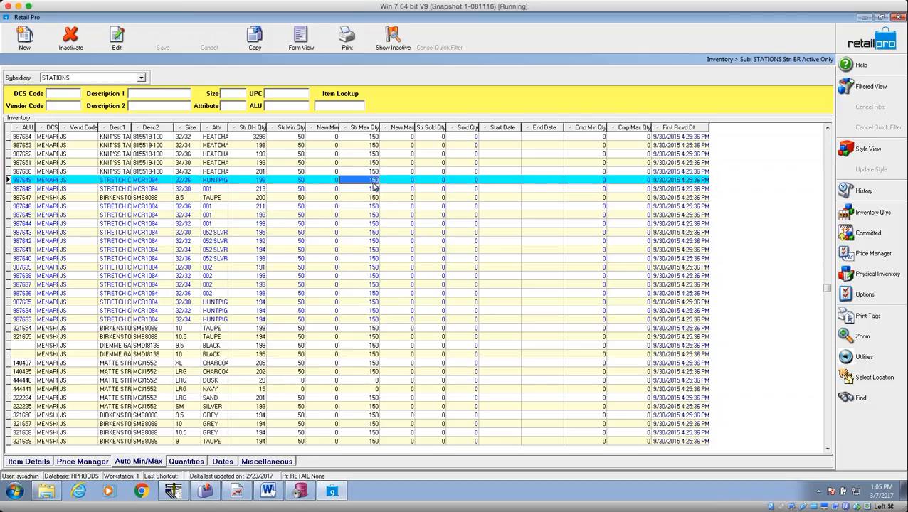
click(331, 184)
click(407, 183)
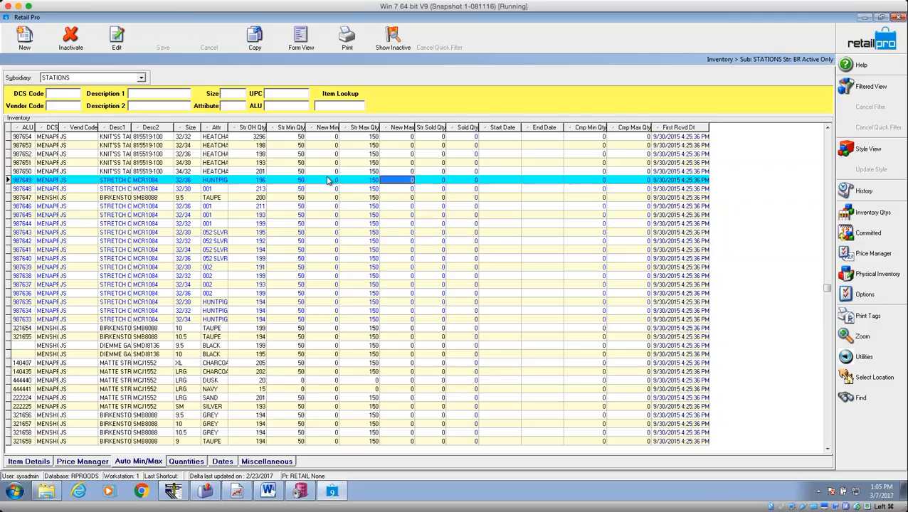
Change item 987649's store minimum to 20 and go back to the Auto Utilities/Multi store page.
click(300, 180)
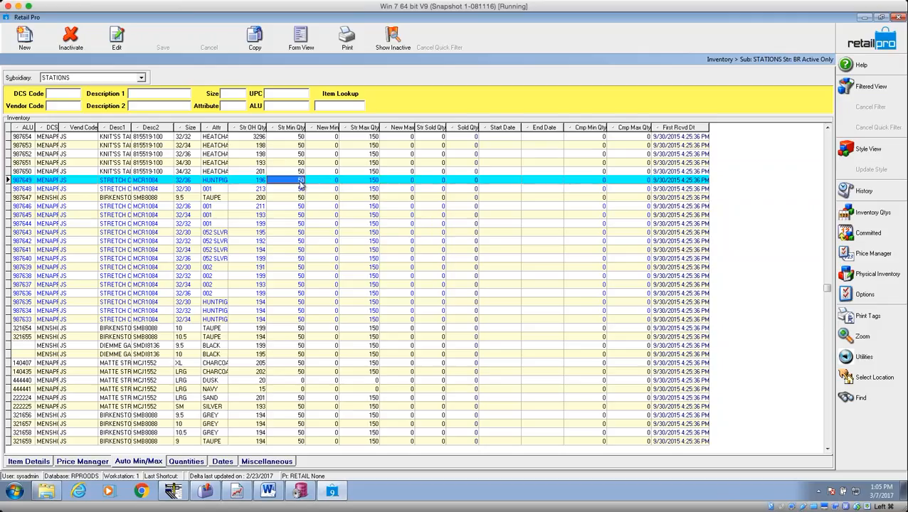
click(300, 182)
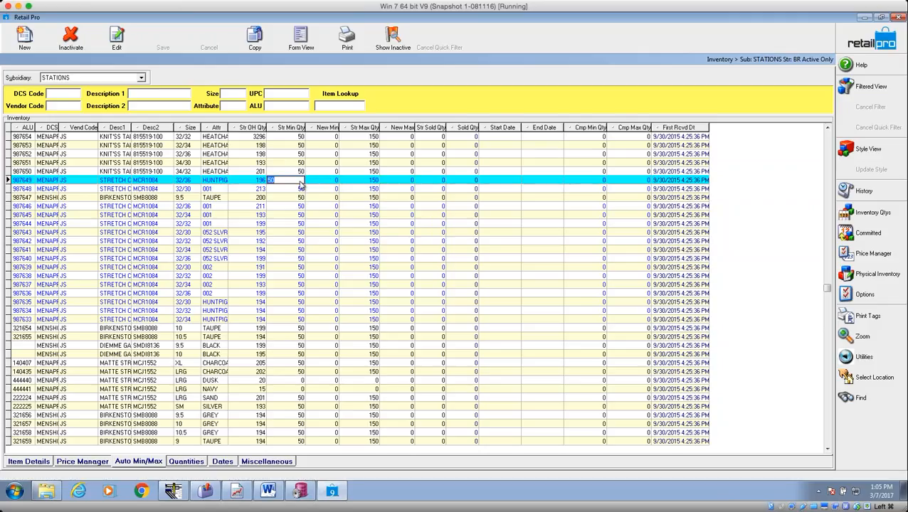
text(20)
key(Return)
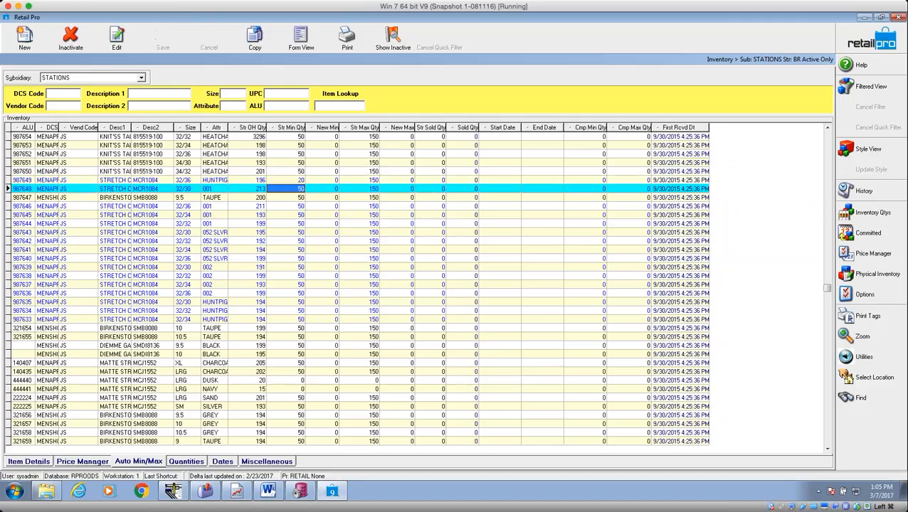
key(Up)
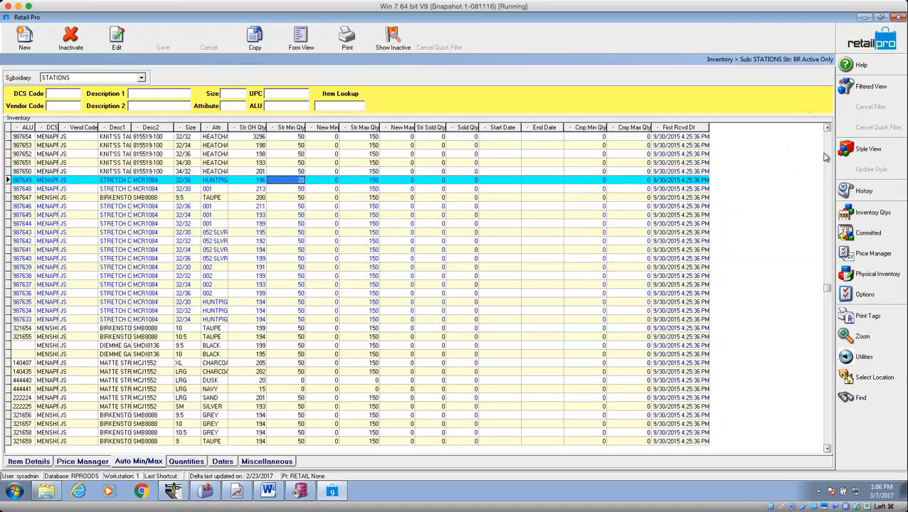
click(859, 63)
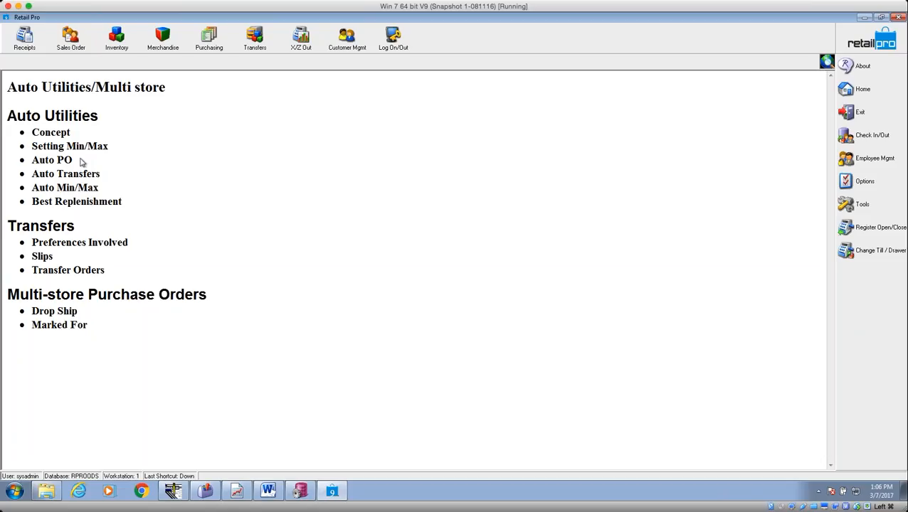
Launch the Auto PO wizard from the Purchasing menu.
click(208, 37)
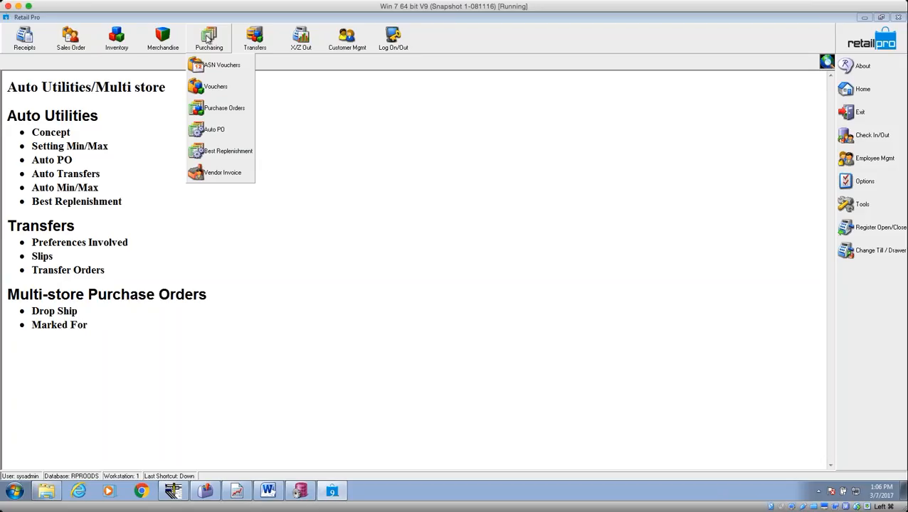
click(223, 132)
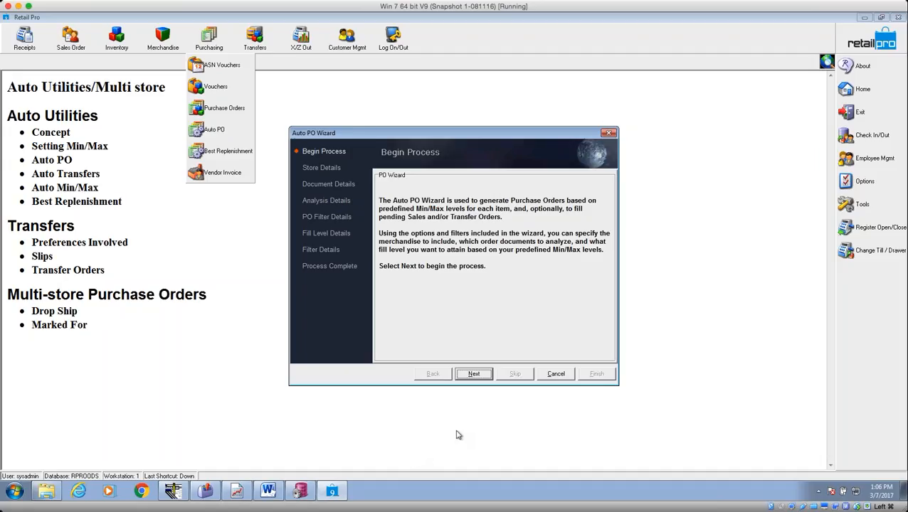
On Store Details, try the single-Store option, then keep Company scope and continue.
drag(447, 138, 429, 109)
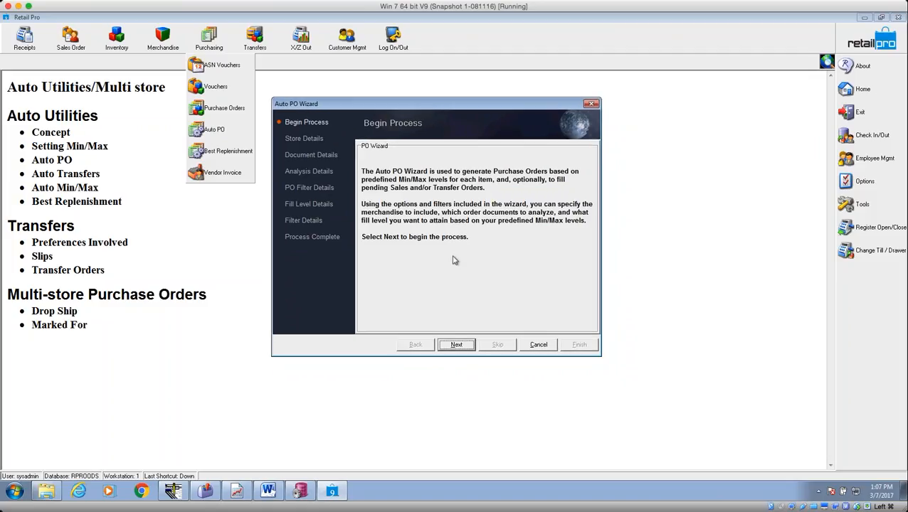
click(466, 346)
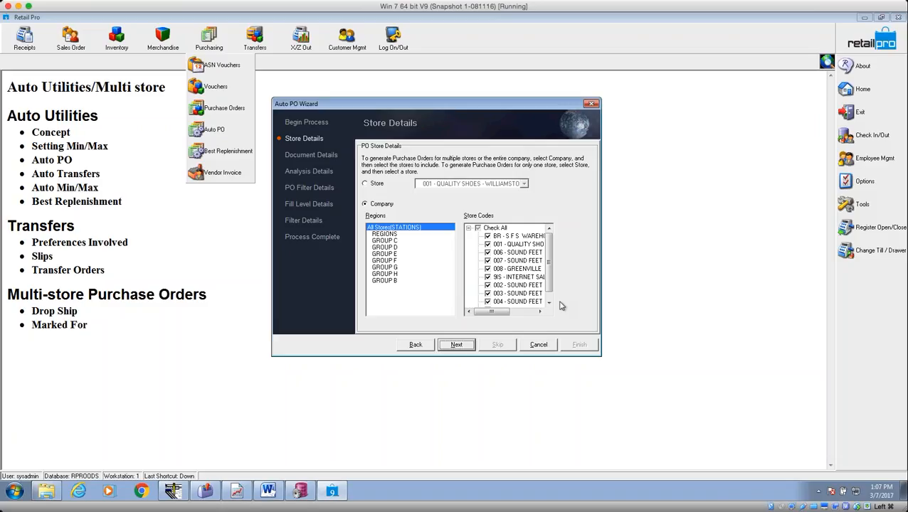
click(367, 184)
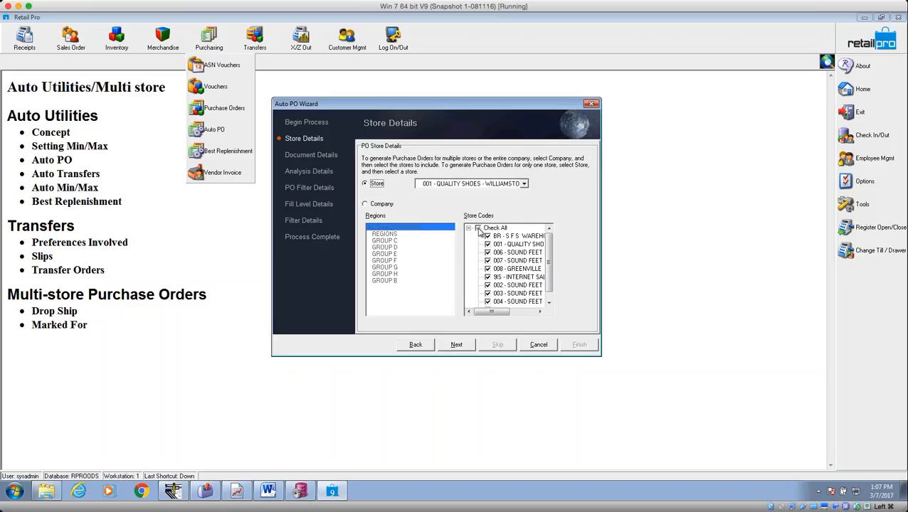
click(497, 185)
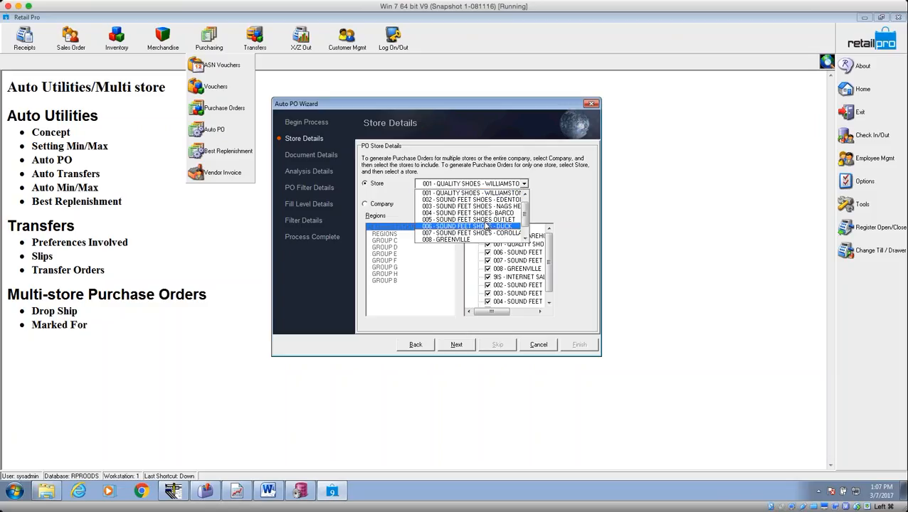
click(390, 194)
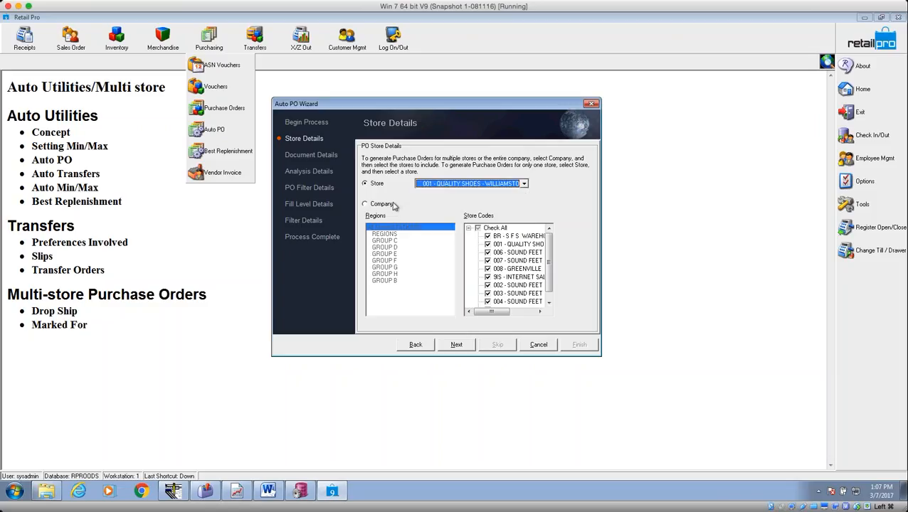
click(366, 204)
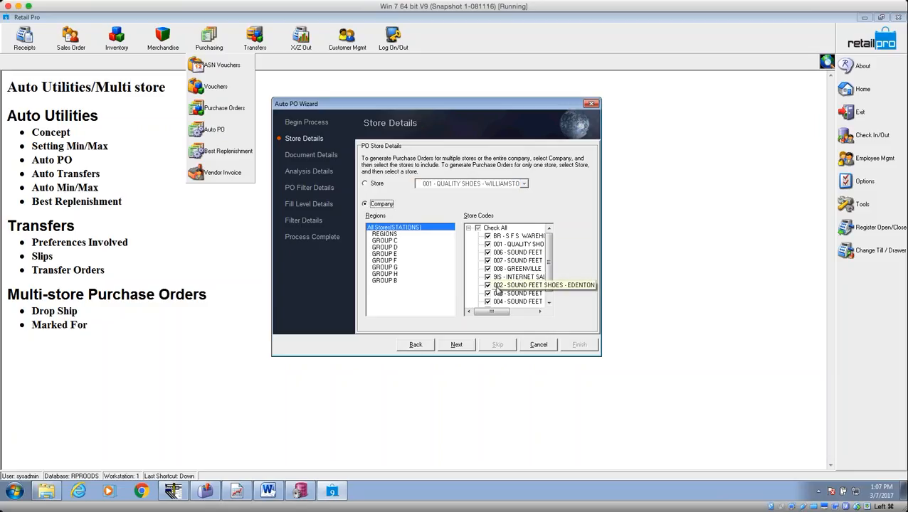
click(456, 345)
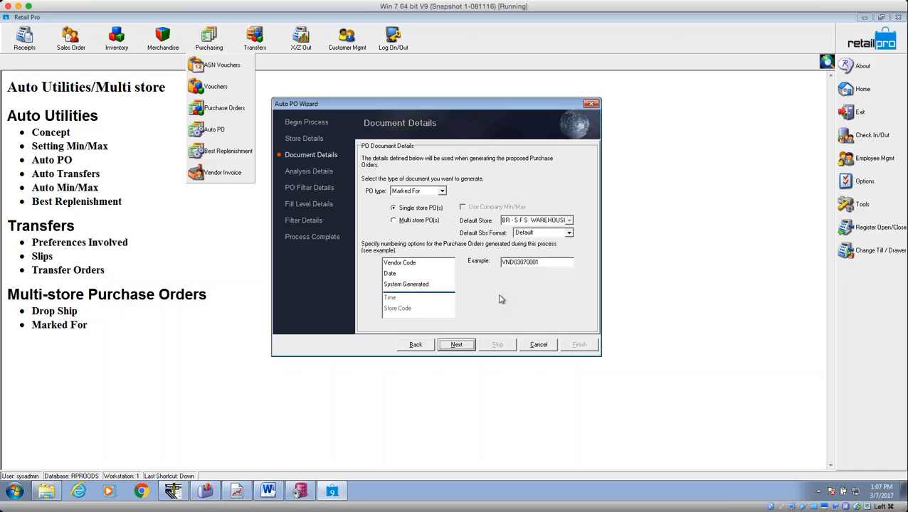
Try the Drop Ship and multi-store PO types, then set the PO type back to Marked For.
click(442, 192)
click(417, 206)
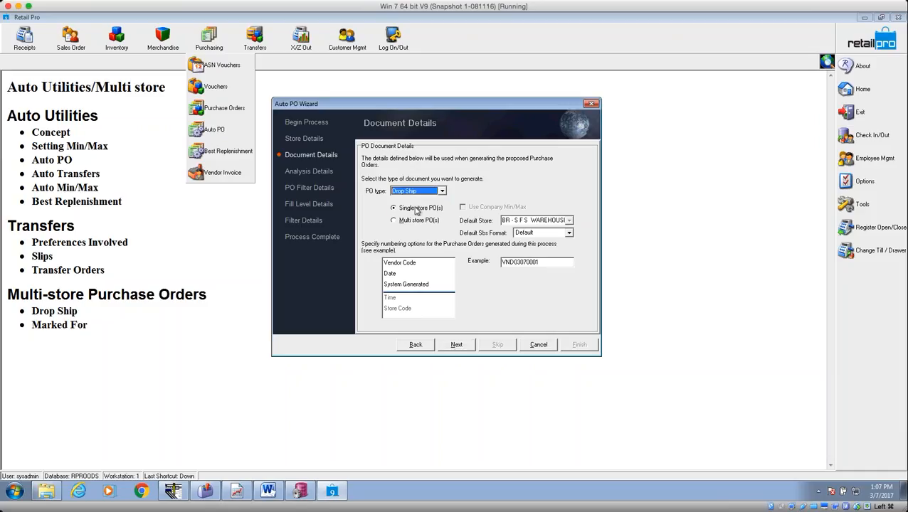
click(424, 192)
click(414, 221)
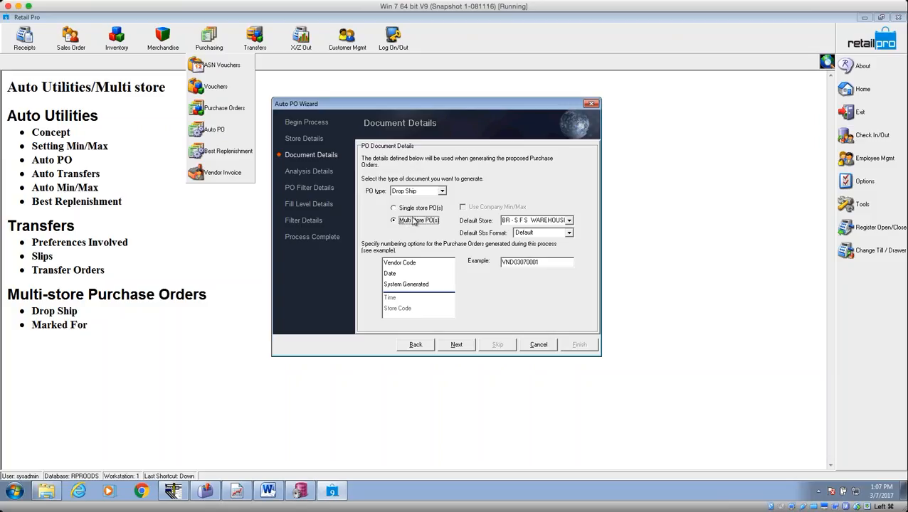
click(426, 192)
click(421, 208)
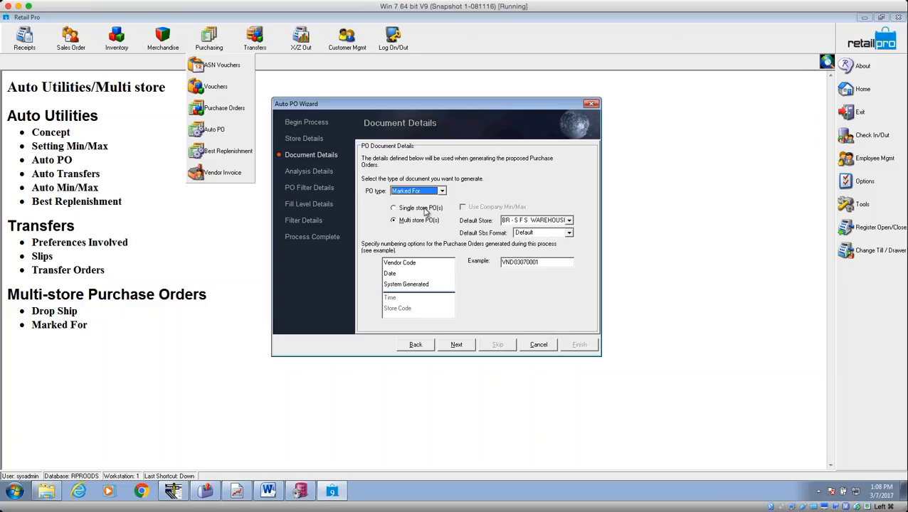
click(507, 224)
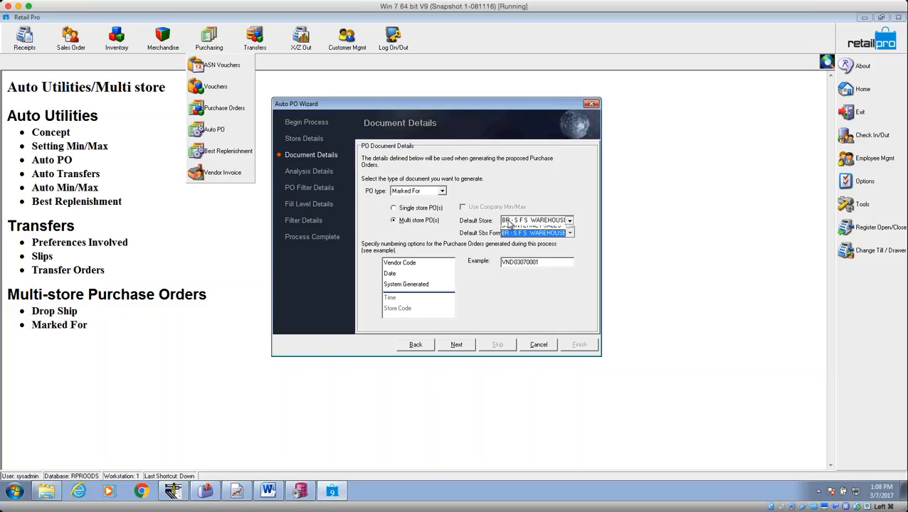
click(508, 225)
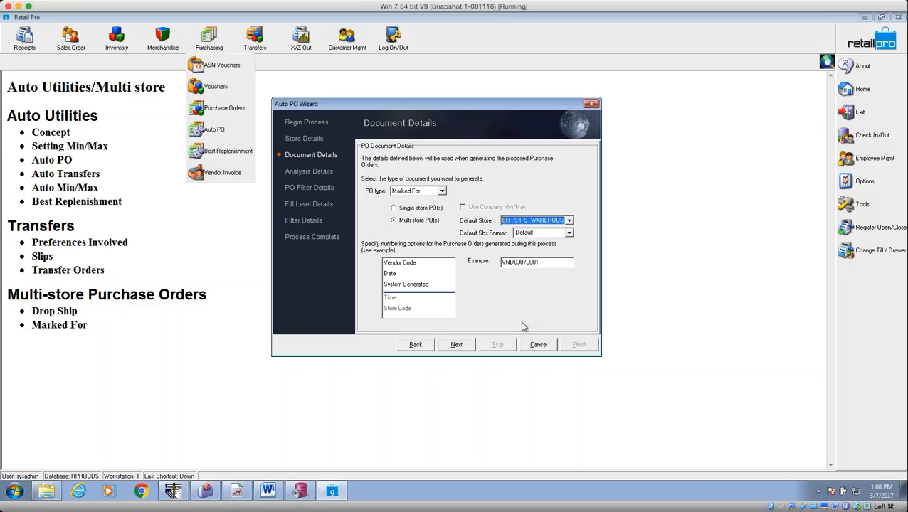
Set purchase-order numbering to System Generated and continue.
click(404, 265)
click(397, 274)
click(397, 285)
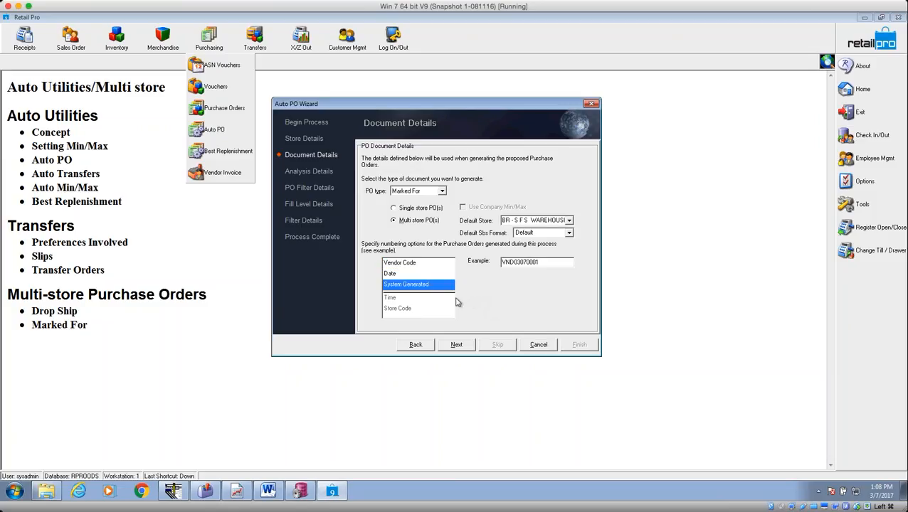
click(401, 264)
click(399, 274)
click(403, 265)
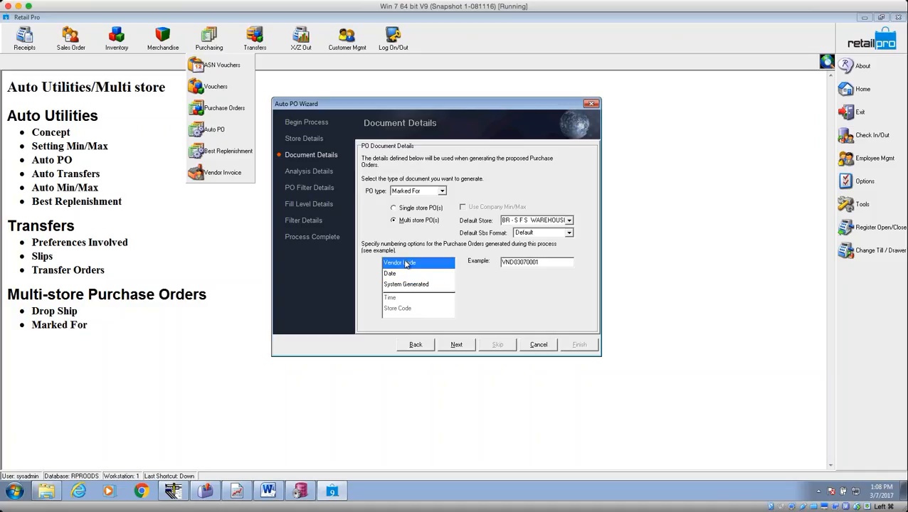
click(400, 275)
click(407, 285)
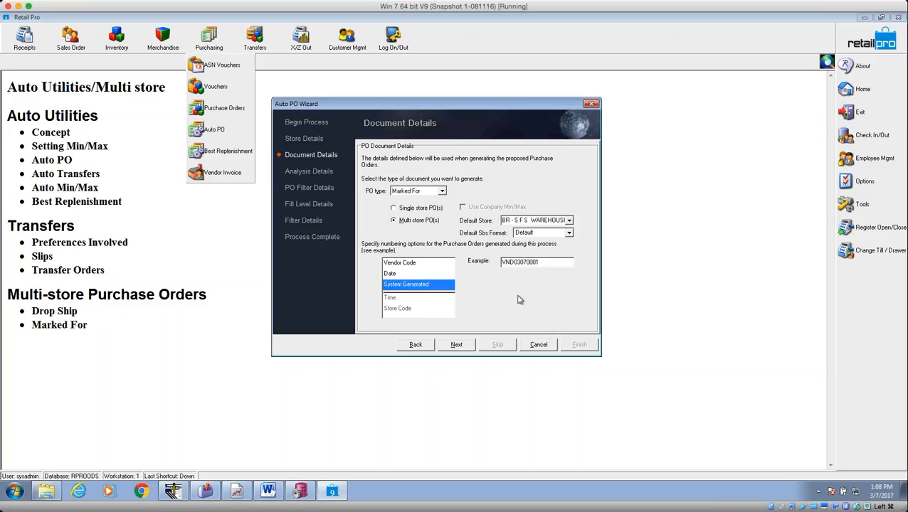
click(456, 345)
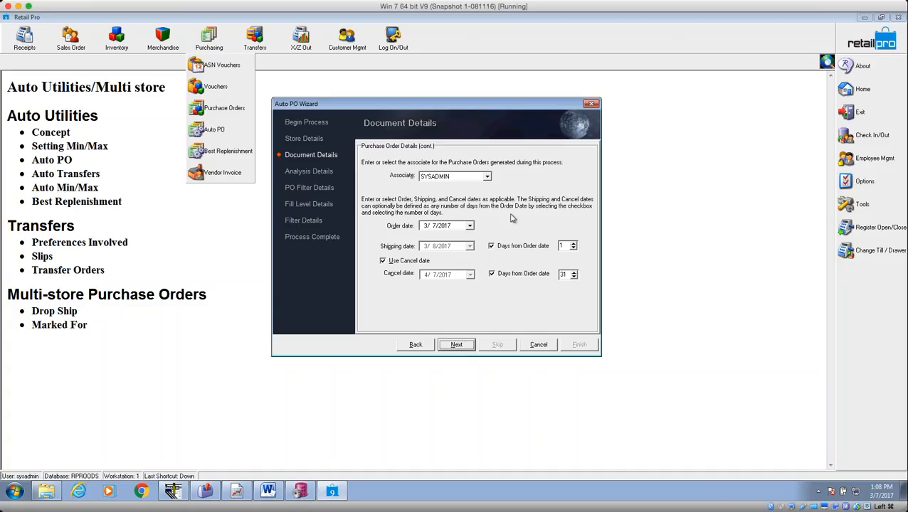
Assign a different associate, check the 31 cancel days, and continue to Analysis Details.
click(459, 177)
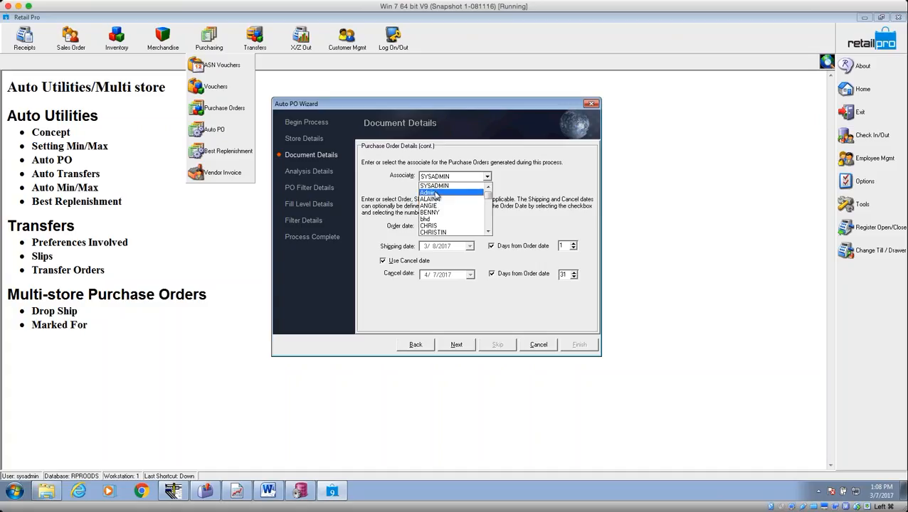
click(447, 225)
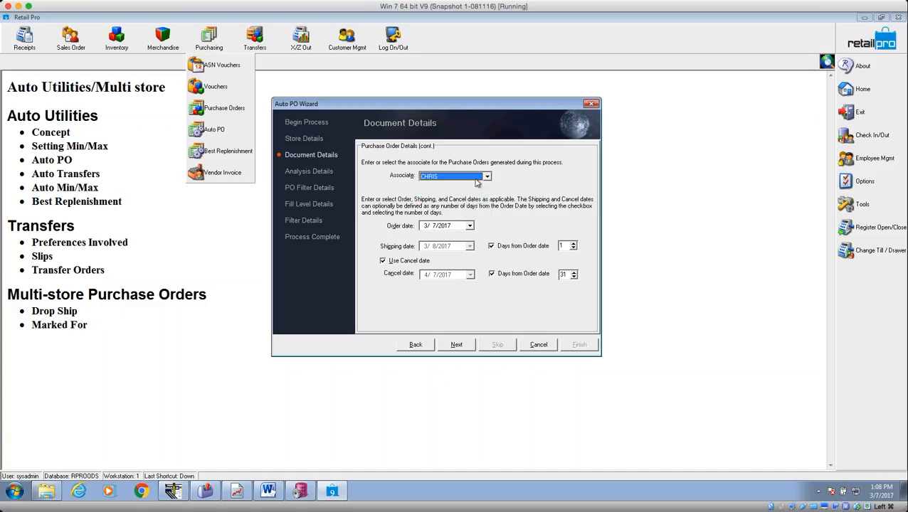
click(472, 227)
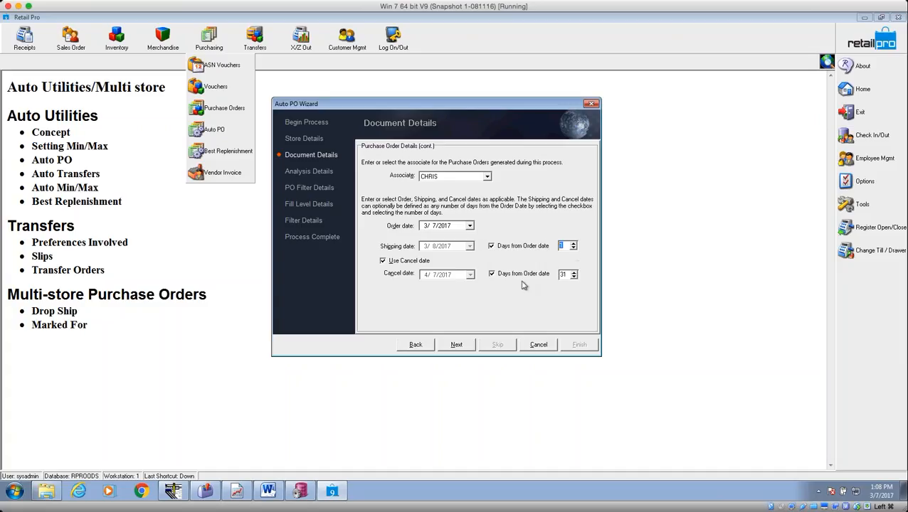
double_click(564, 274)
click(463, 346)
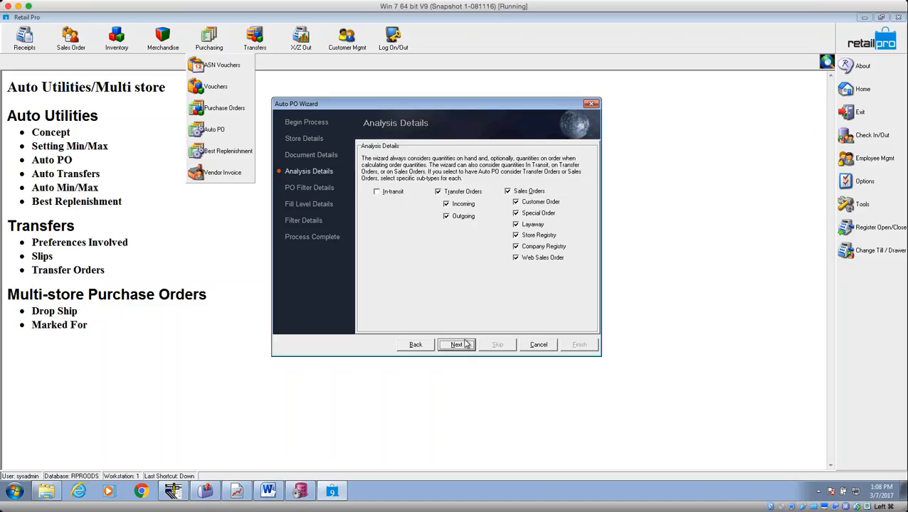
Exclude Transfer Orders and every Sales Orders sub-type from the analysis, then continue.
click(437, 192)
click(508, 191)
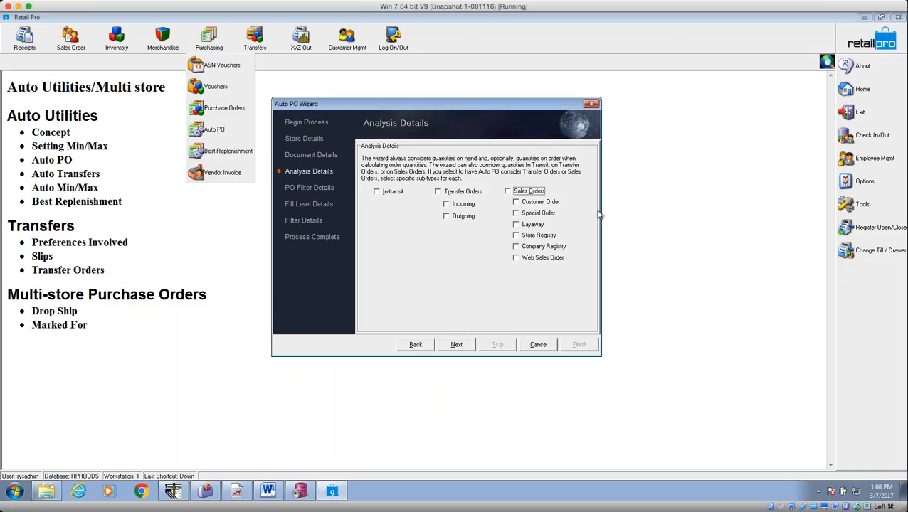
click(507, 192)
click(516, 236)
click(516, 246)
click(517, 257)
click(517, 225)
click(516, 202)
click(507, 191)
click(469, 346)
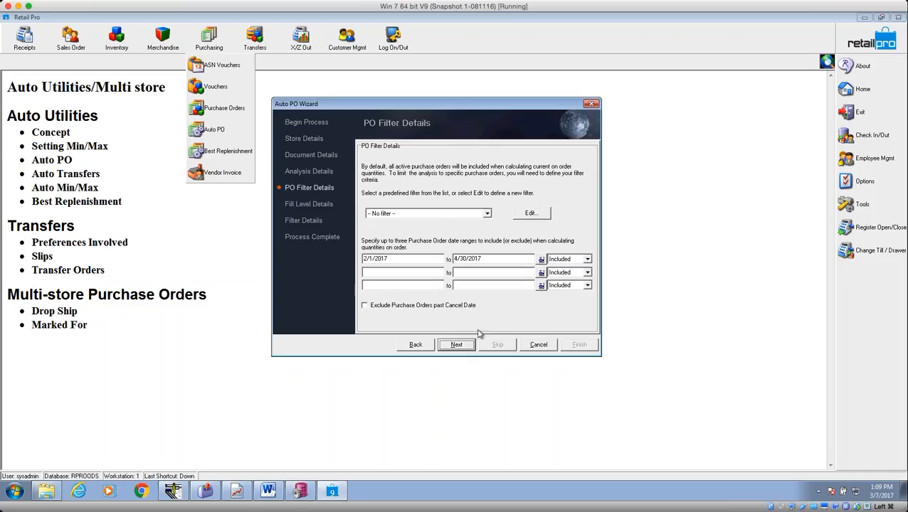
click(487, 214)
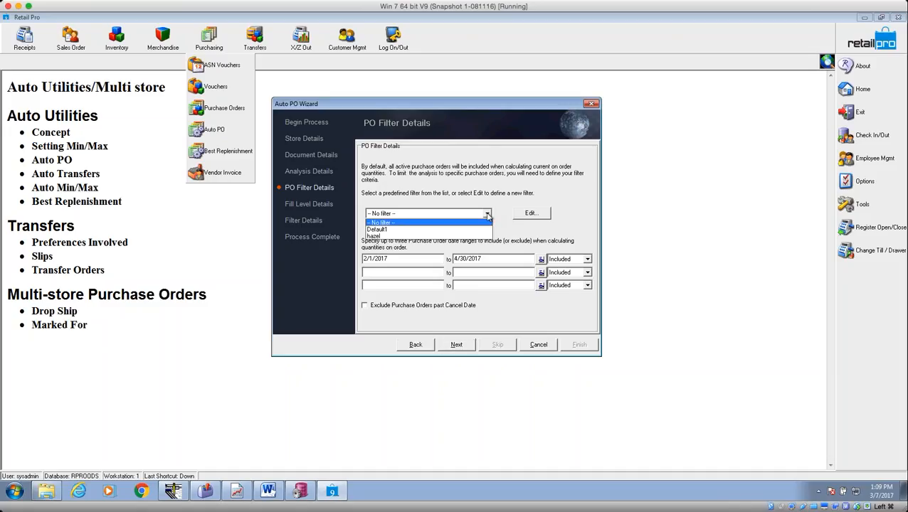
click(488, 215)
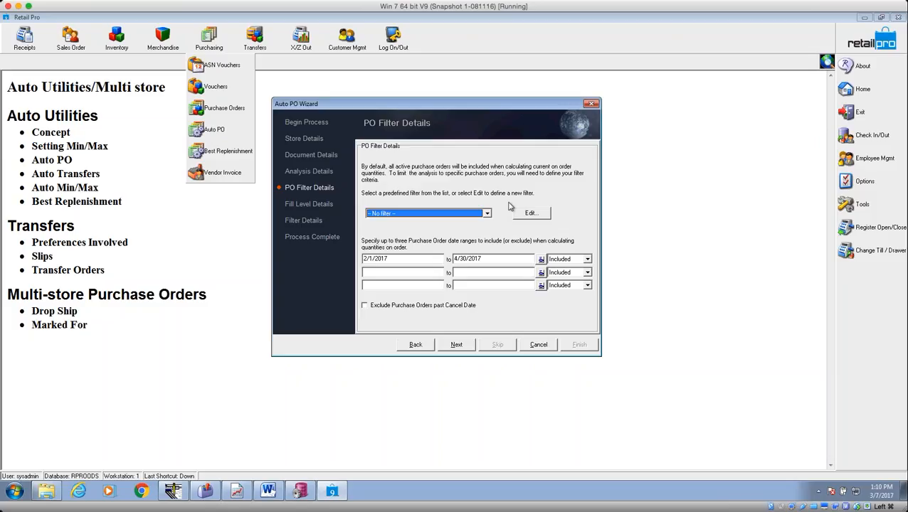
Limit orders to a 45-day range starting 15 days ago (2/20/2017–4/5/2017) and continue.
click(541, 261)
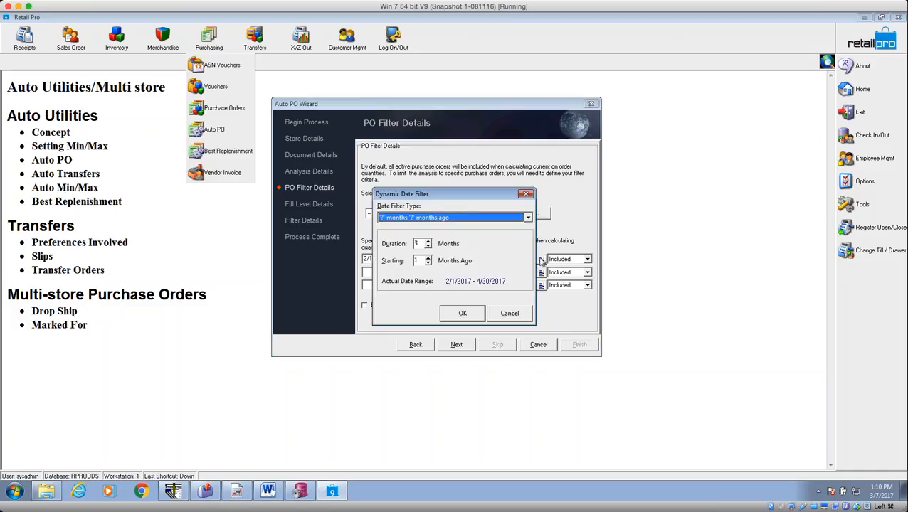
click(528, 218)
scroll(531, 251, up, 2)
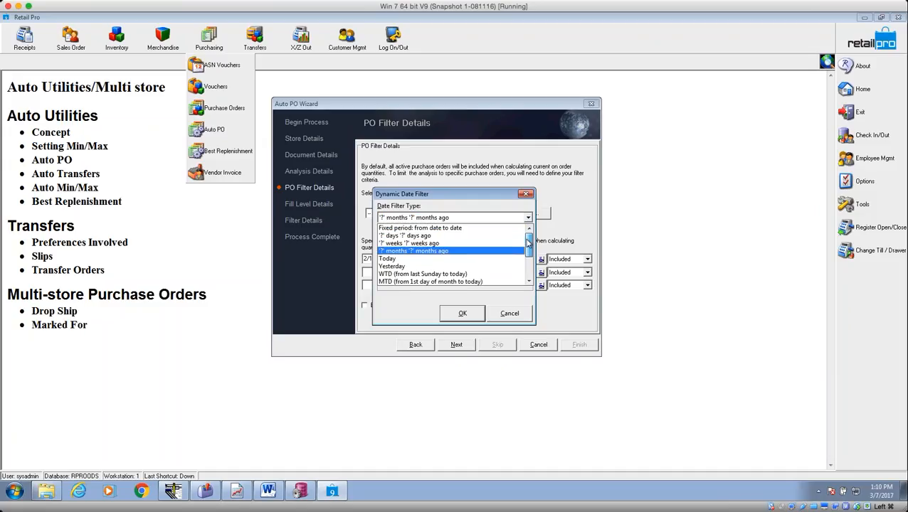
click(442, 237)
text(45)
key(Tab)
text(15)
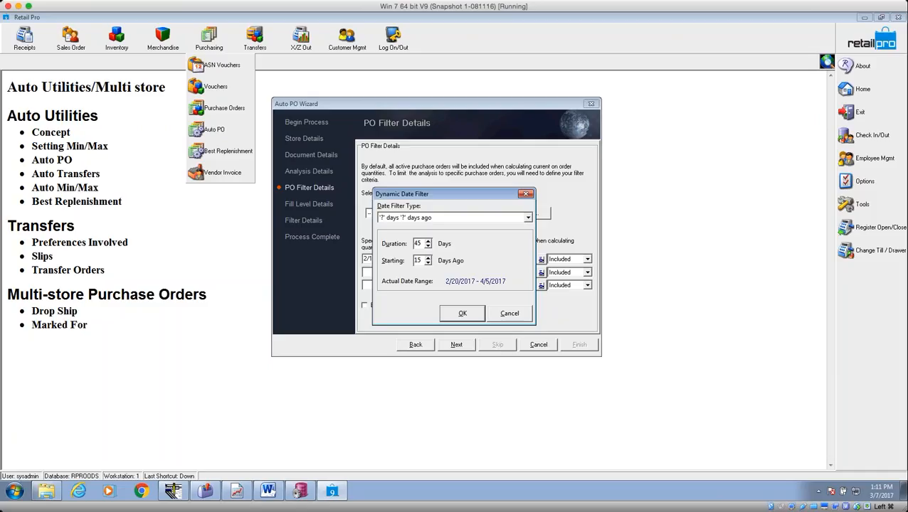
click(470, 313)
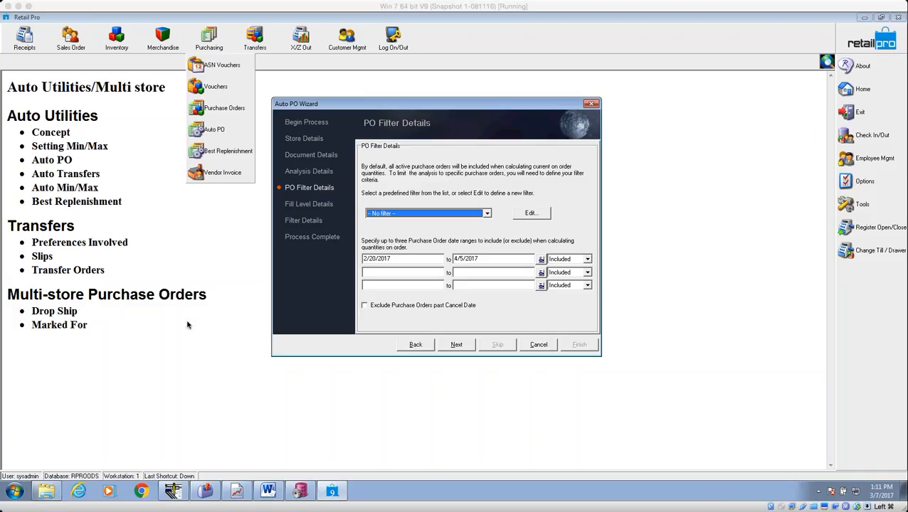
click(456, 344)
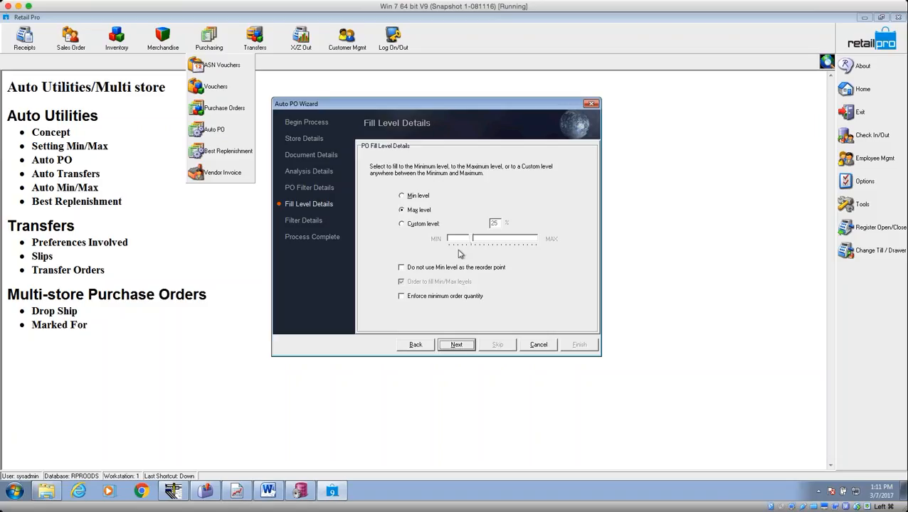
Compare the Minimum, Maximum and Custom fill level options, ending on Custom.
click(410, 196)
click(416, 212)
click(416, 226)
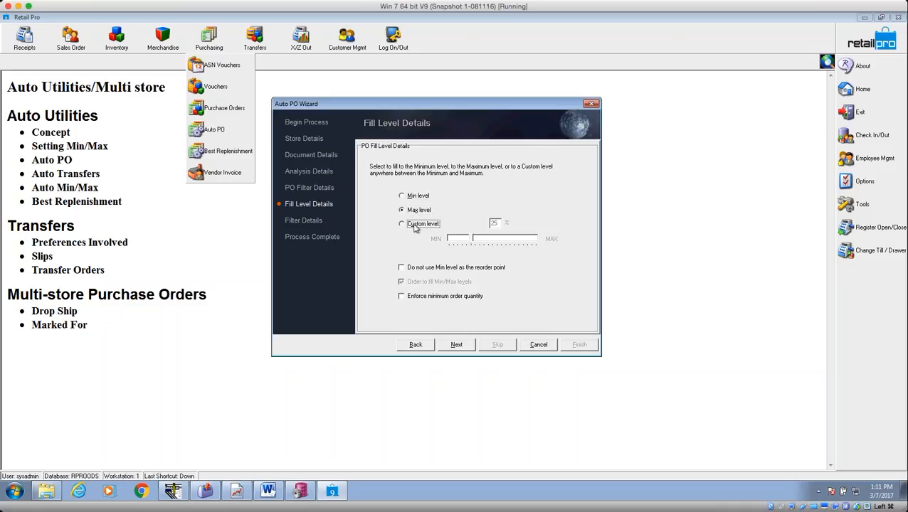
click(416, 197)
click(425, 214)
click(415, 228)
Set the custom fill level to 50% and bring up the Start menu.
double_click(491, 225)
text(50)
key(Tab)
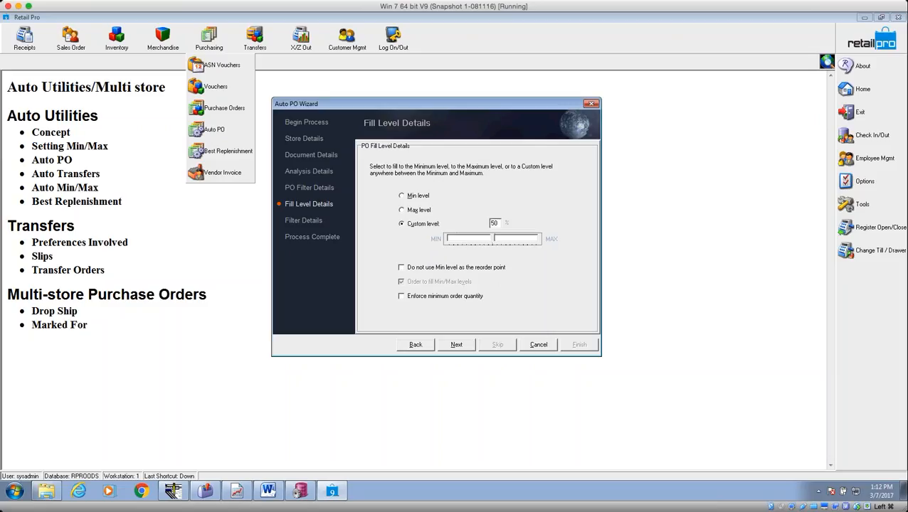
key(shift+Tab)
click(20, 492)
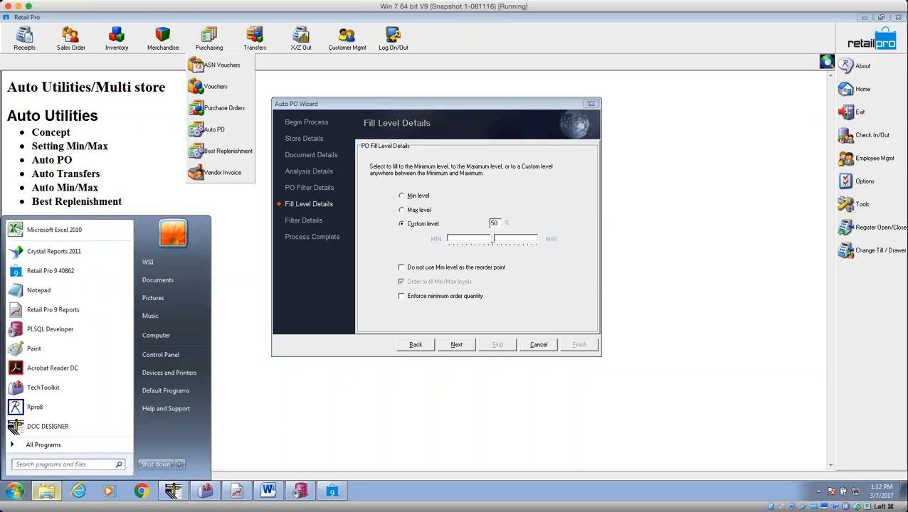
In Notepad, type the example lines Min 10, Max 20, OH 11, Ord Max and How Many?
click(50, 292)
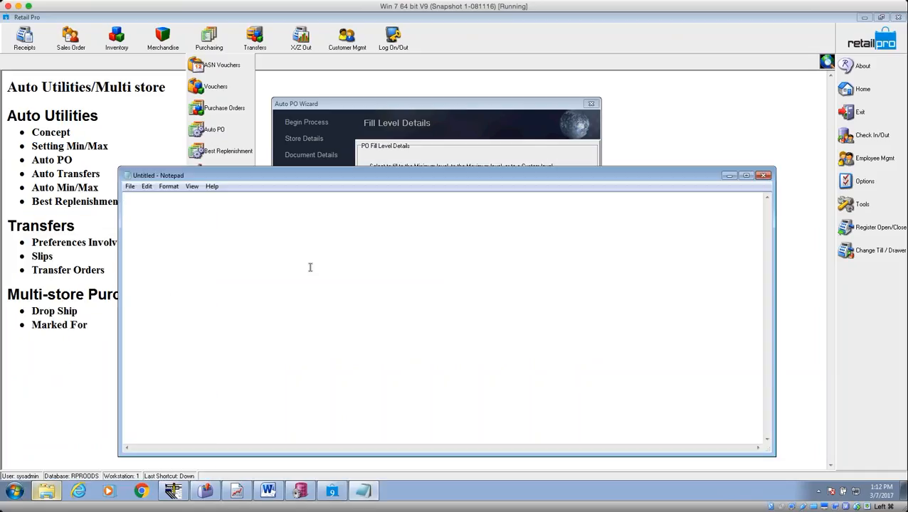
key(Return)
key(Return)
text(Min 10)
key(Return)
text(Max 20)
key(Return)
key(Return)
text(OH)
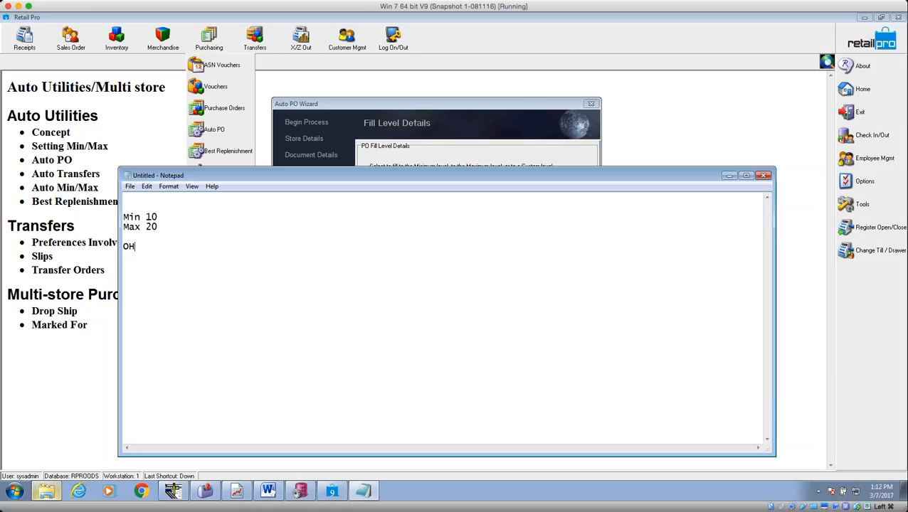
key(Tab)
key(BackSpace)
text(11)
key(Return)
key(Return)
text(Ord Max)
key(Return)
key(Return)
text(How Many?)
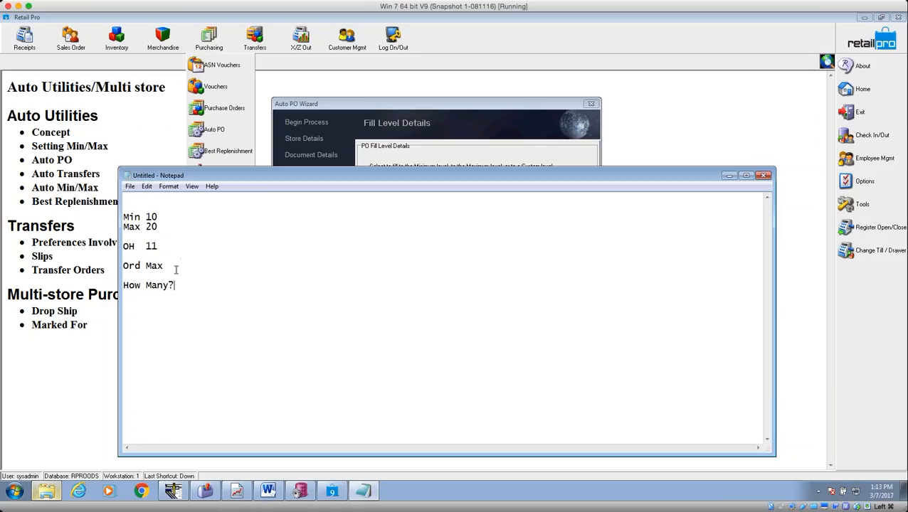
Work through the example, answering How Many? with 9, then correcting it to 0.
double_click(156, 226)
double_click(152, 245)
click(187, 285)
text(9)
drag(160, 246, 146, 247)
drag(195, 283, 186, 286)
text(0)
drag(163, 217, 144, 217)
Bring the notes forward and change the Max value to 0 as an illustration.
click(394, 106)
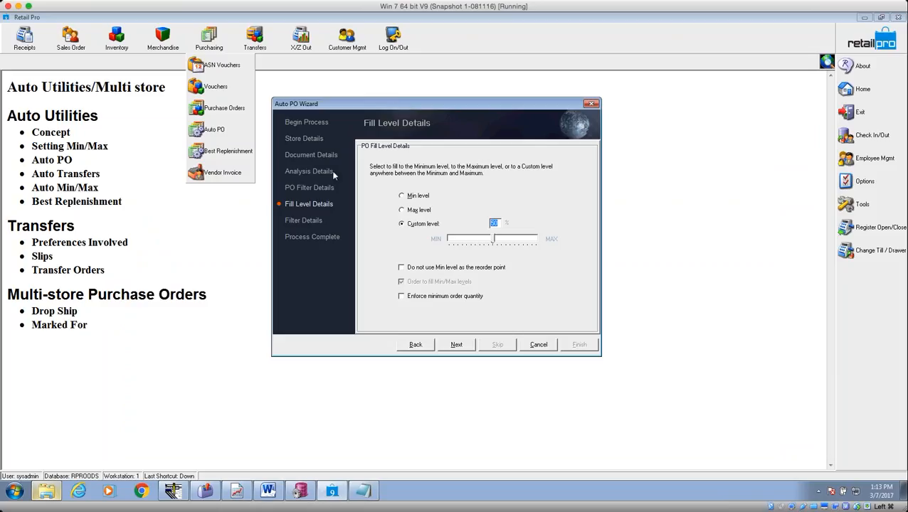
click(364, 490)
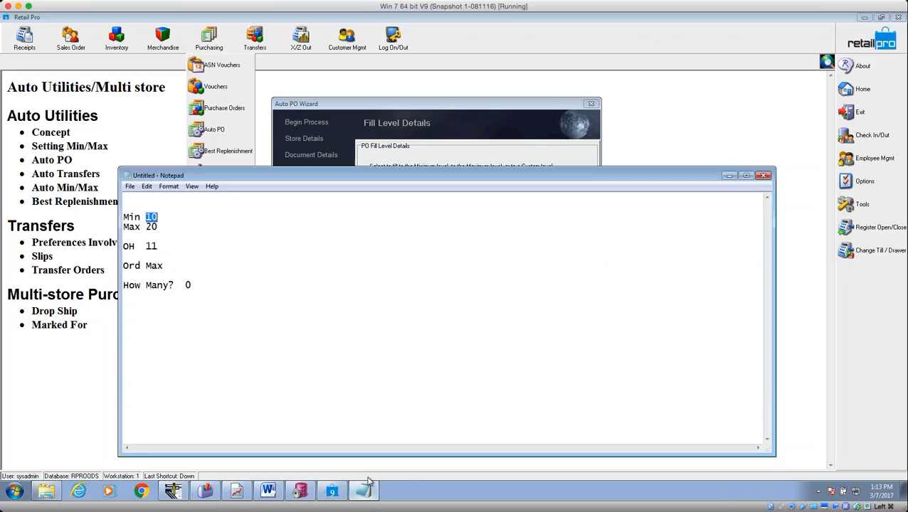
click(158, 228)
drag(158, 228, 146, 227)
text(0)
drag(158, 216, 146, 216)
Restore the Max value to 20 and highlight the Min and Max values.
click(153, 227)
double_click(151, 226)
text(20)
double_click(151, 216)
double_click(151, 226)
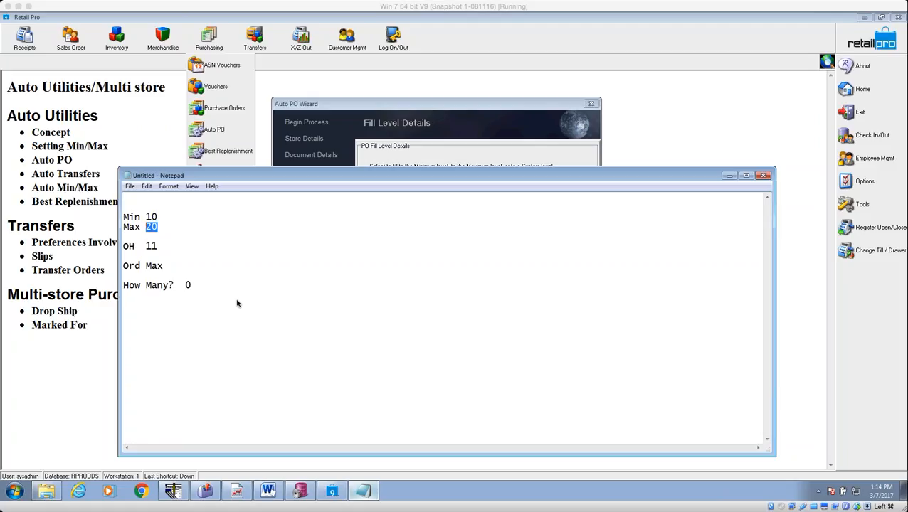
click(363, 279)
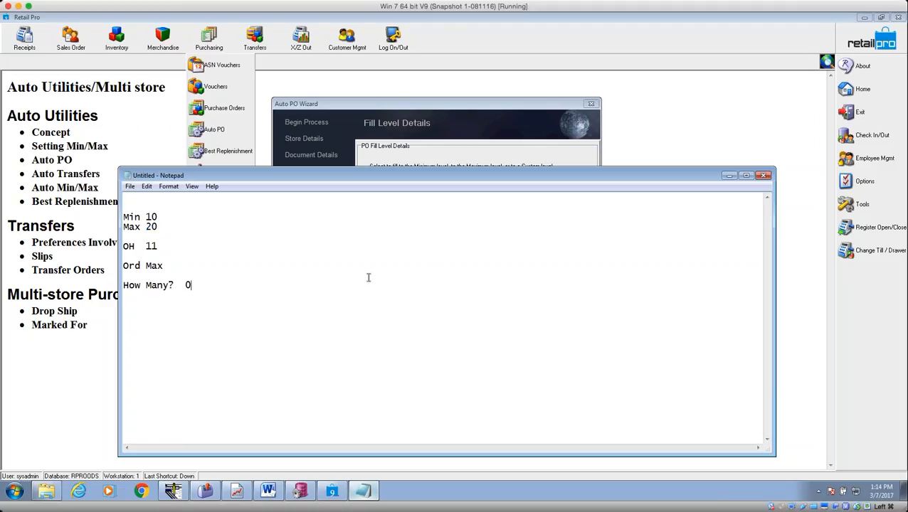
With Notepad minimized, tick 'Do not use Min level as the reorder point' on Fill Level Details.
click(729, 176)
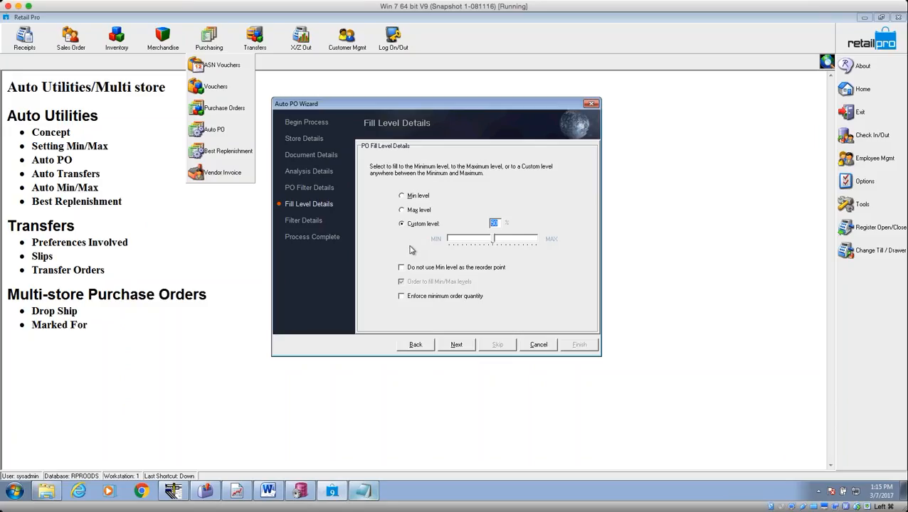
click(409, 271)
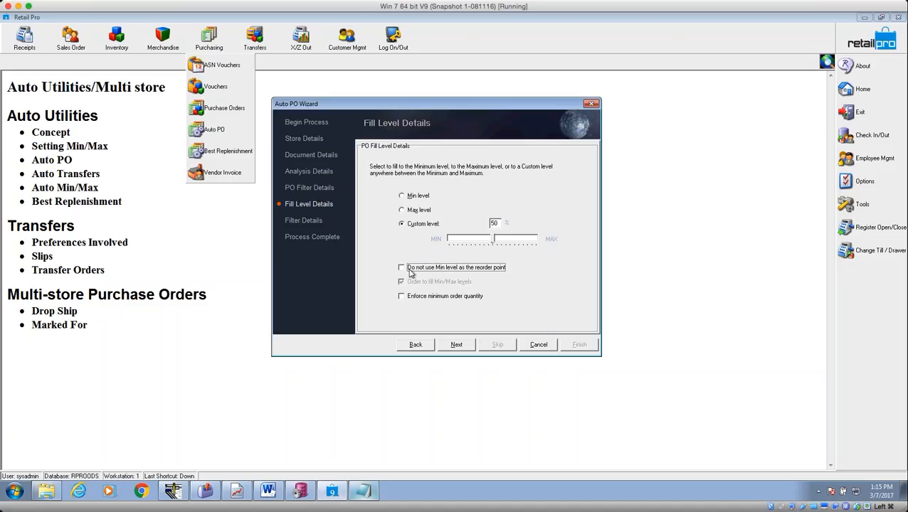
click(409, 271)
Change the How Many? answer in the Notepad min/max example from 0 to 9.
click(363, 493)
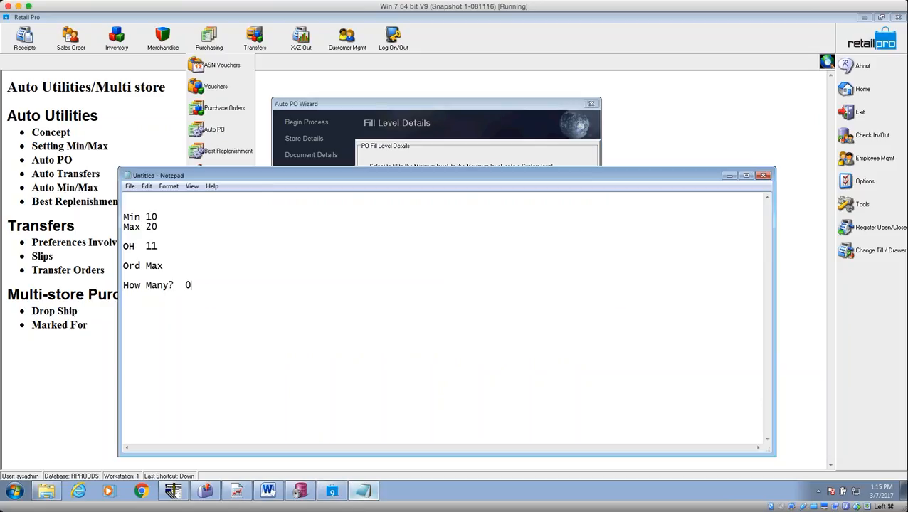
drag(170, 266, 142, 245)
drag(197, 285, 186, 285)
text(9)
click(419, 108)
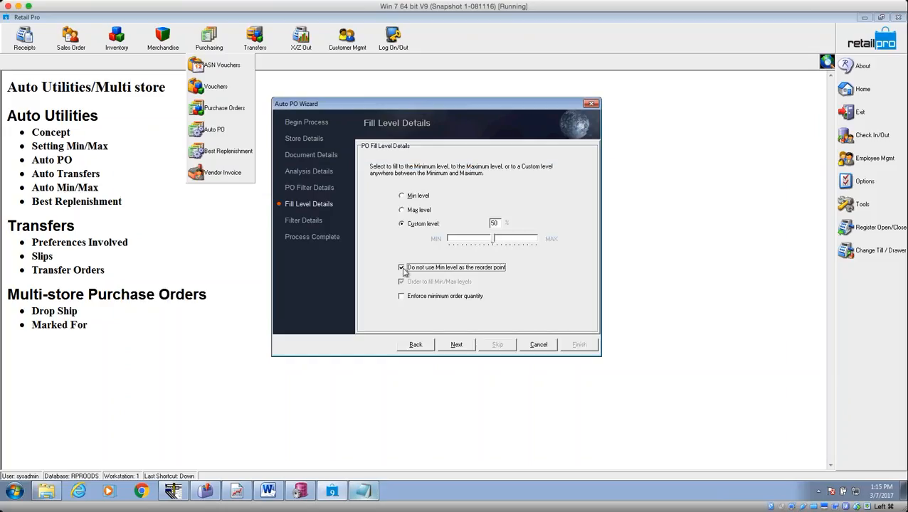
Clear the 'Do not use Min level as the reorder point' checkbox again.
click(401, 268)
On Filter Details, create a new item filter named AA MIN MAX through the filter Manager.
click(457, 345)
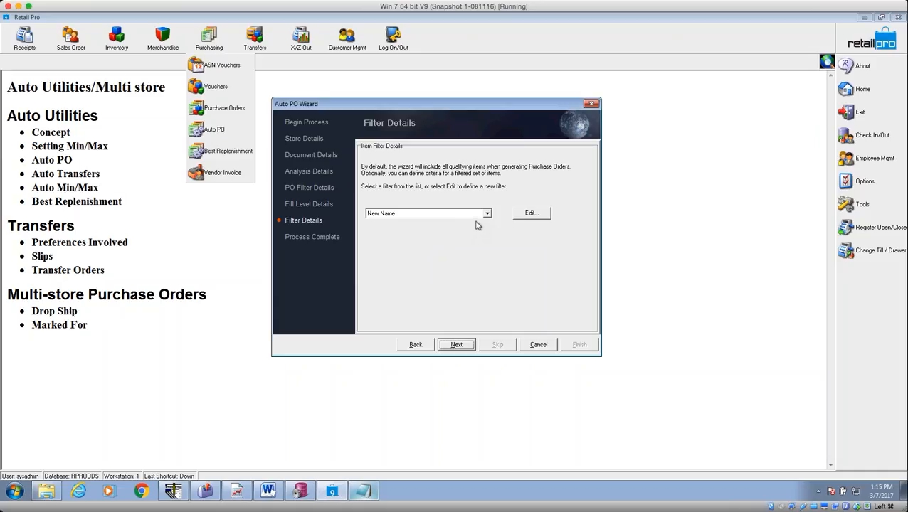
click(487, 215)
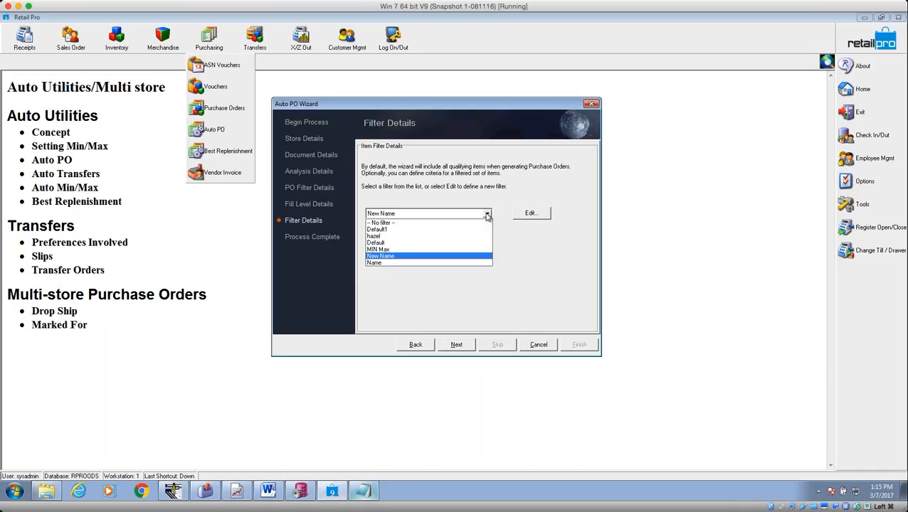
click(487, 215)
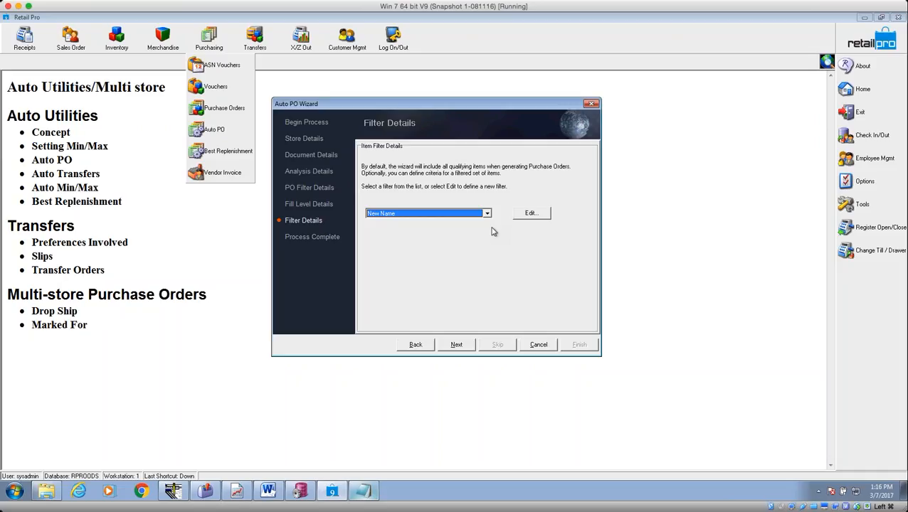
click(525, 217)
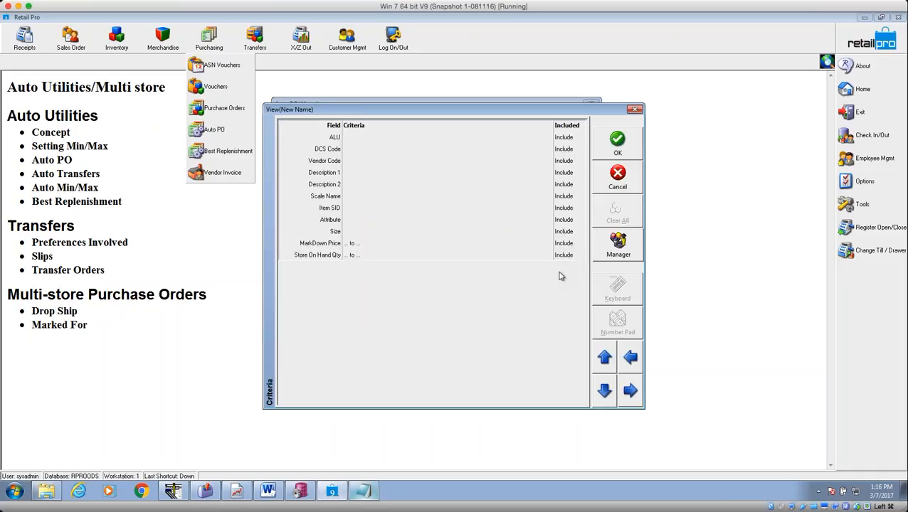
click(619, 254)
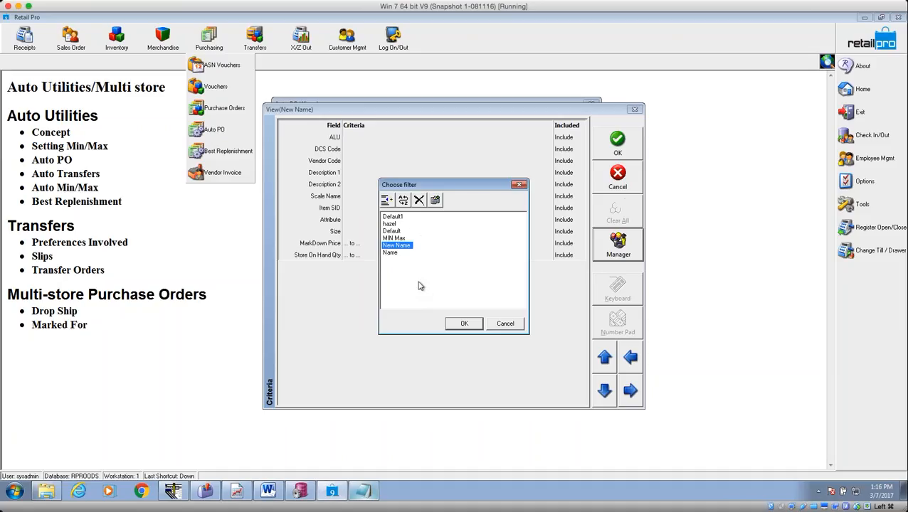
click(436, 201)
click(393, 260)
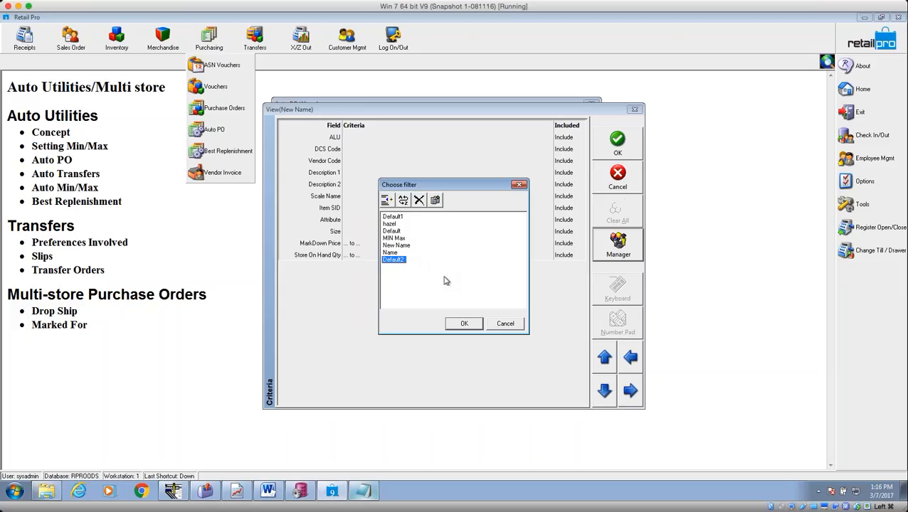
text(AA MIN MAX)
key(Return)
click(466, 324)
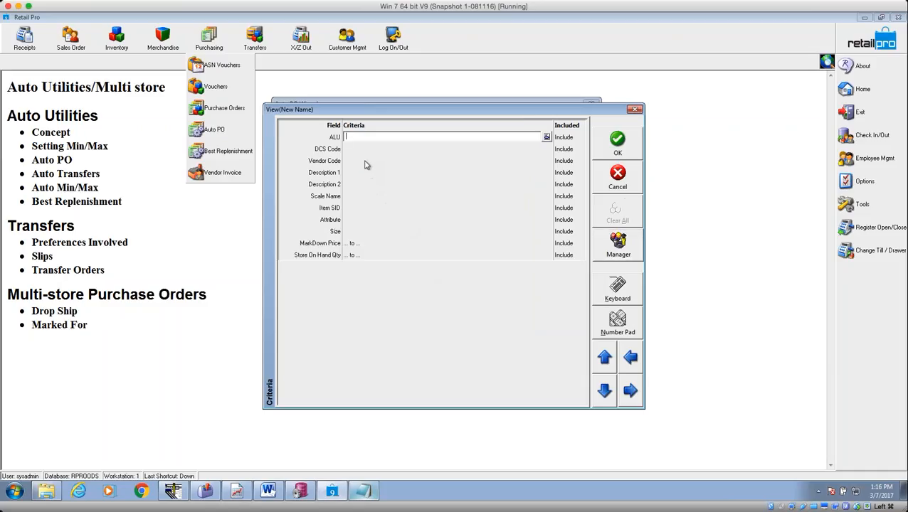
Set the AA MIN MAX filter's Vendor Code criterion to BIR.
click(365, 164)
click(547, 161)
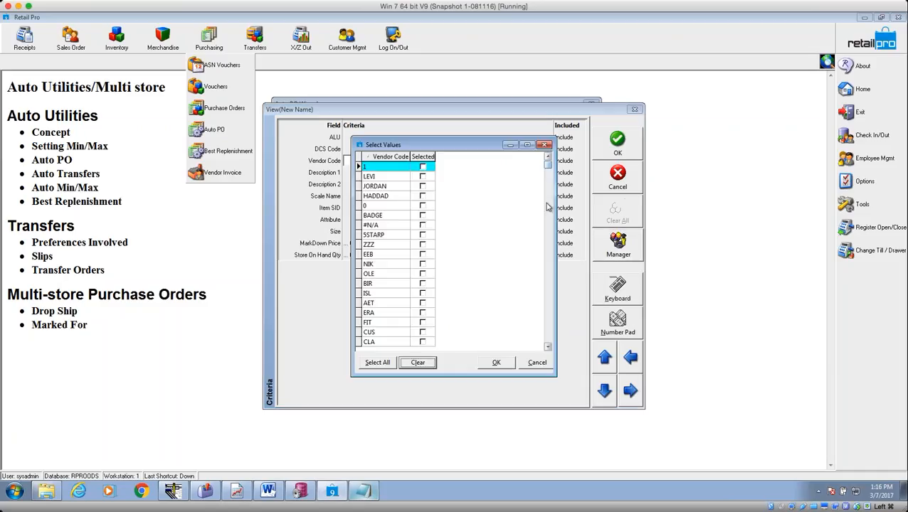
click(533, 361)
click(546, 161)
click(549, 329)
click(548, 329)
click(549, 329)
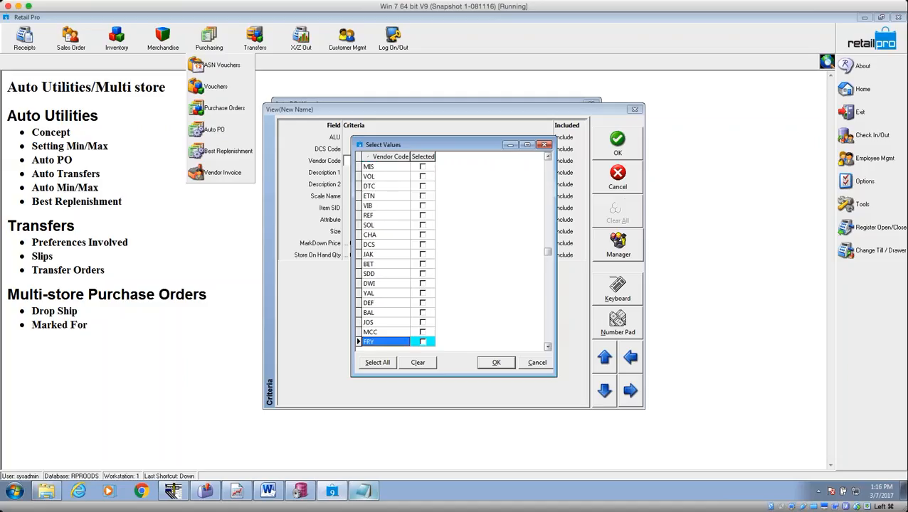
click(392, 160)
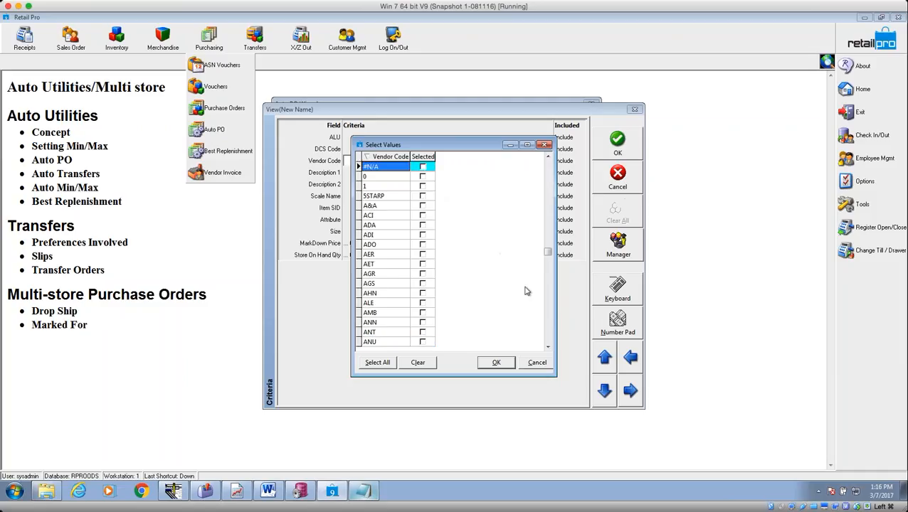
click(549, 337)
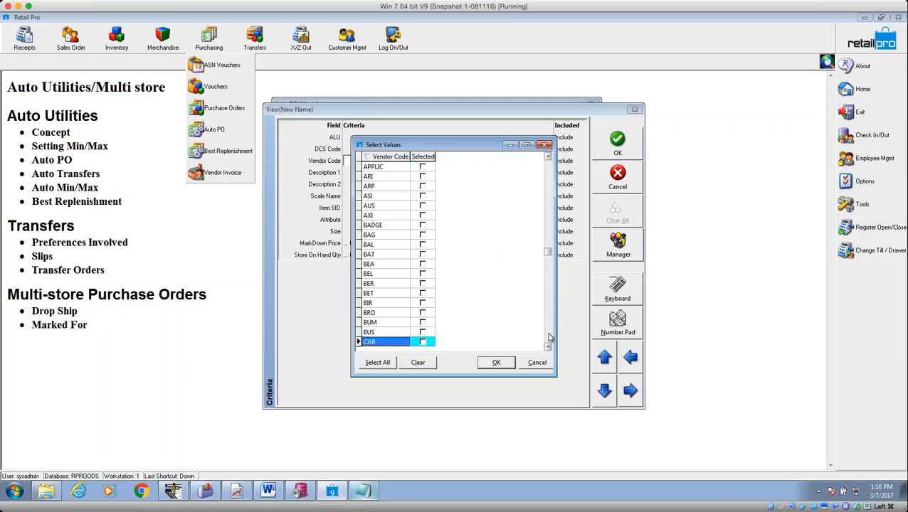
click(423, 303)
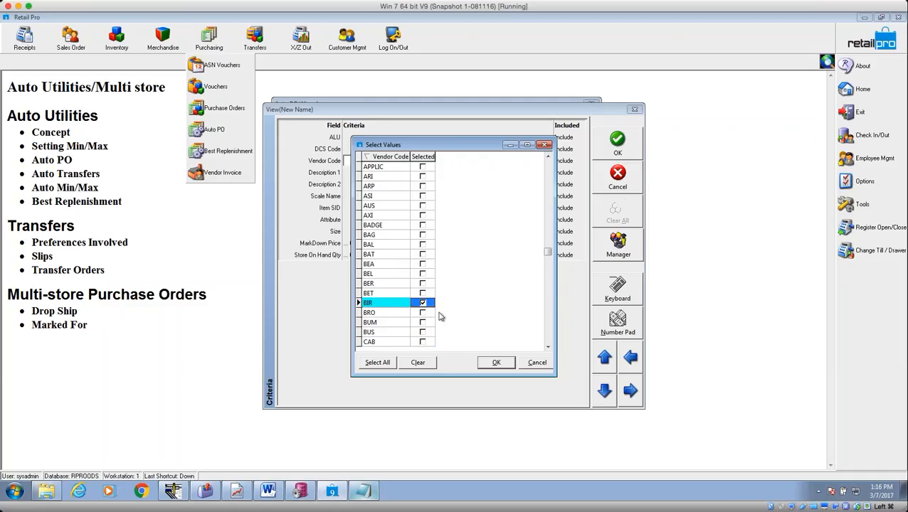
click(496, 363)
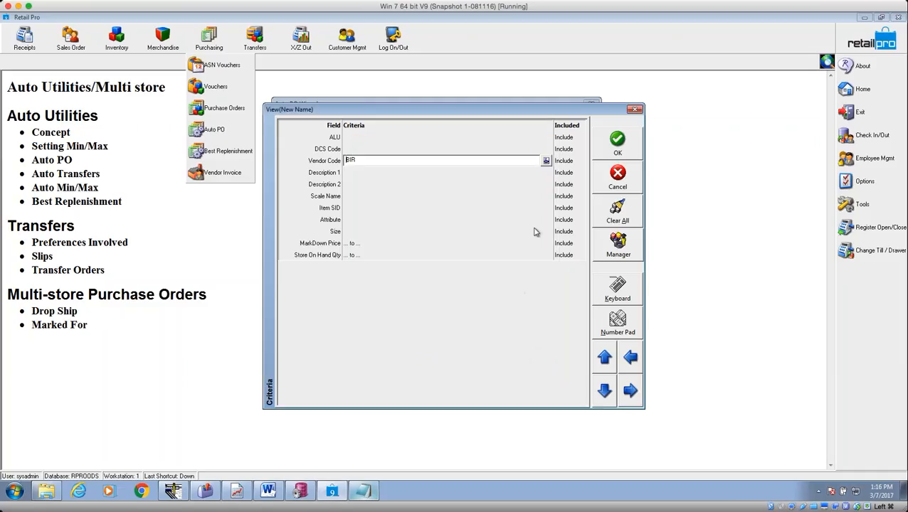
click(617, 143)
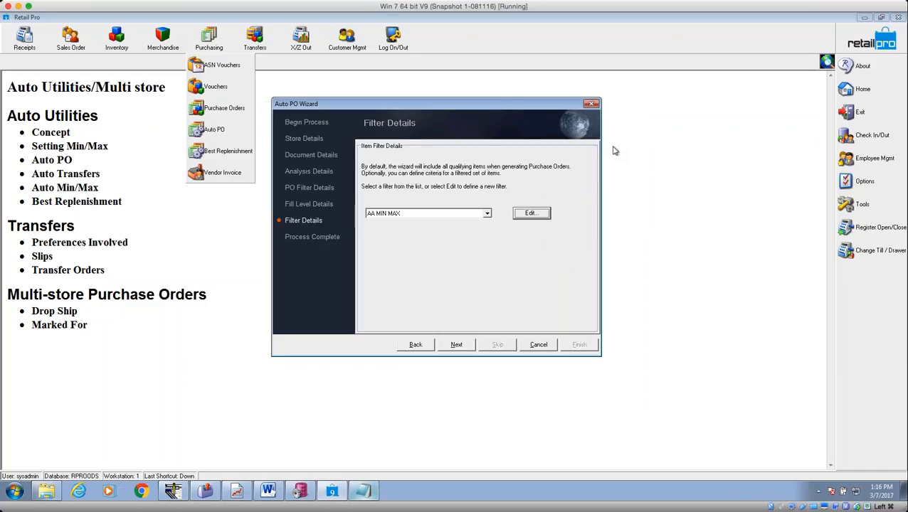
Finish the Auto PO wizard and save its settings to generate the STATIONS results.
click(460, 345)
click(578, 346)
click(433, 265)
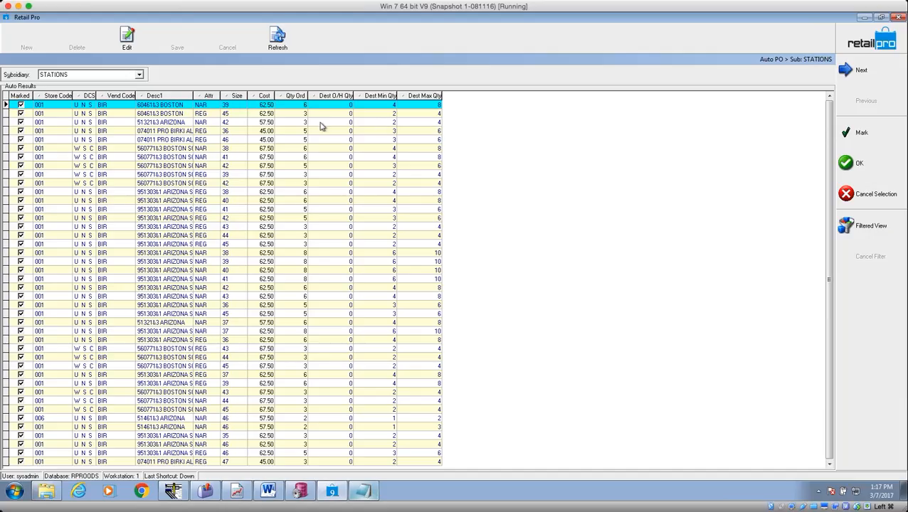
Review the first result items' order, on-hand, minimum and maximum quantities before creating orders.
click(295, 106)
click(345, 107)
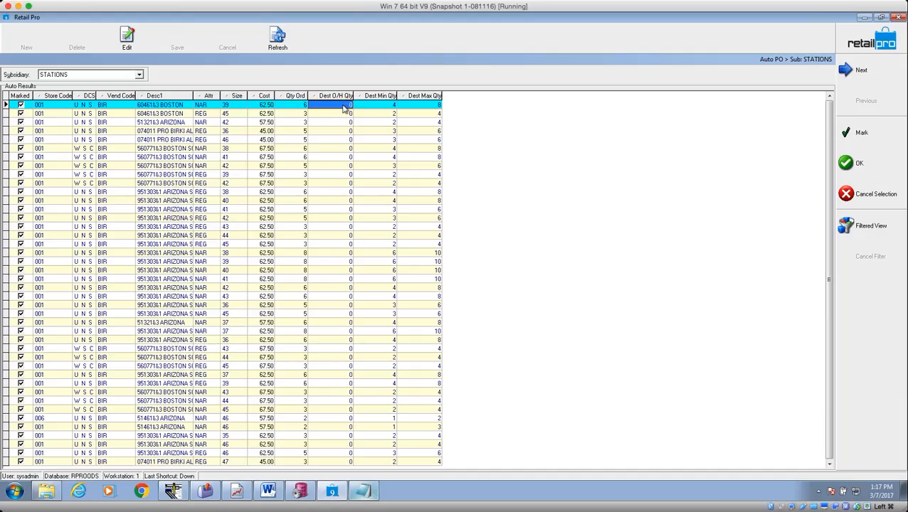
click(381, 107)
click(431, 107)
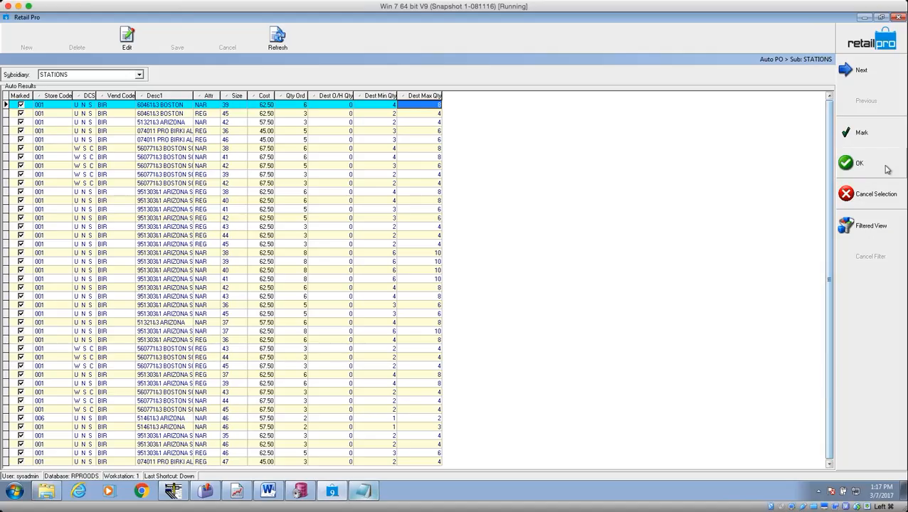
click(858, 167)
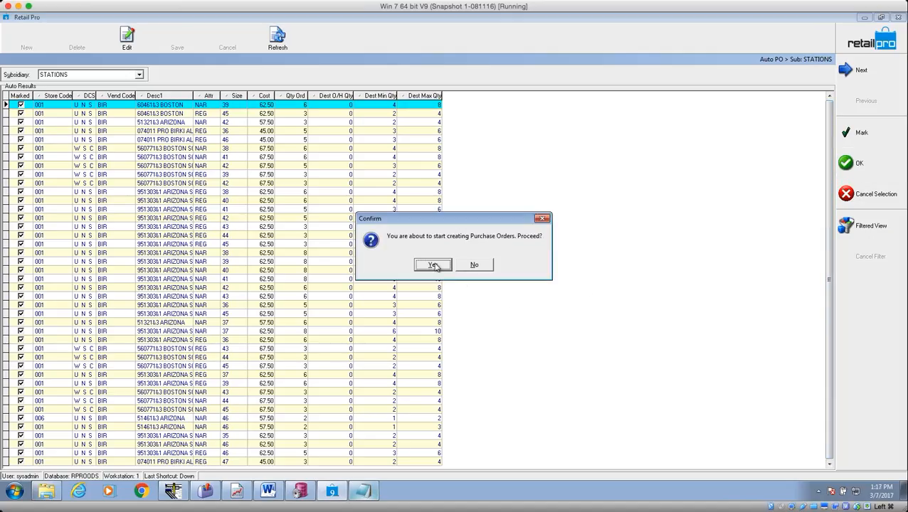
click(488, 268)
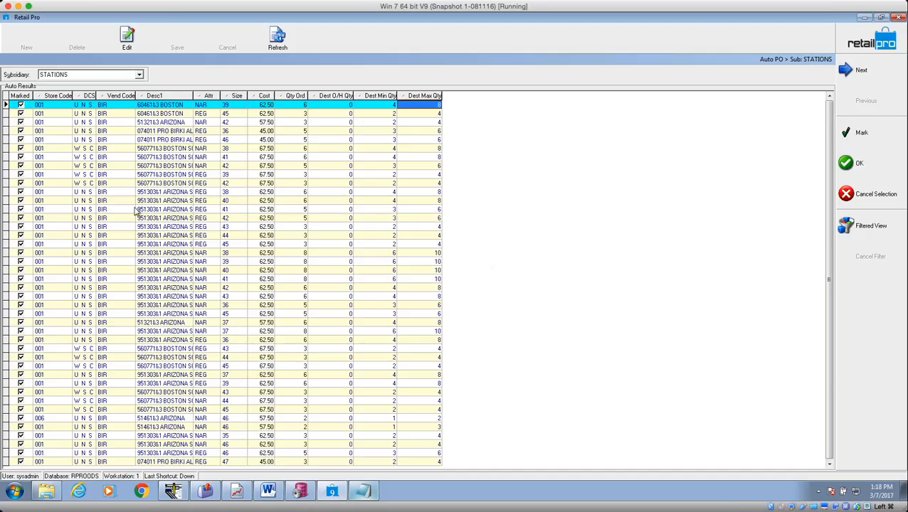
click(24, 176)
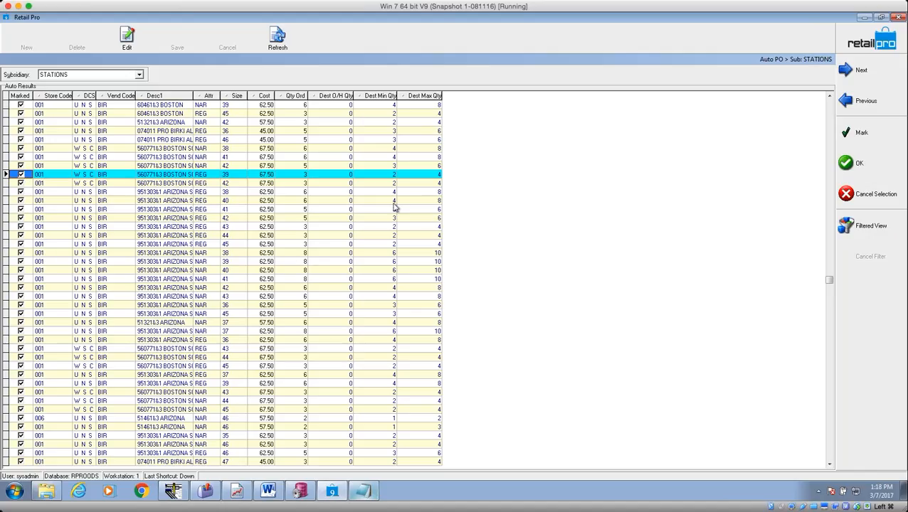
Create purchase orders from the marked Auto PO results and acknowledge completion.
click(860, 163)
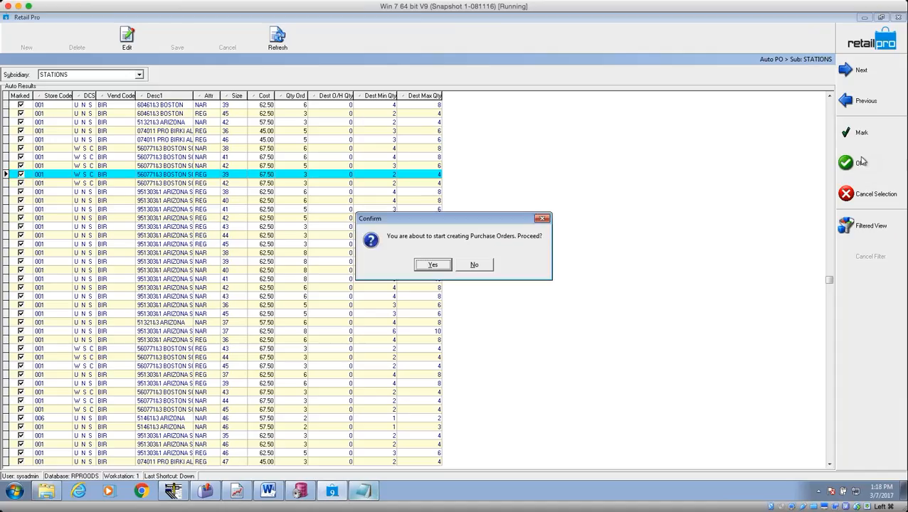
click(434, 265)
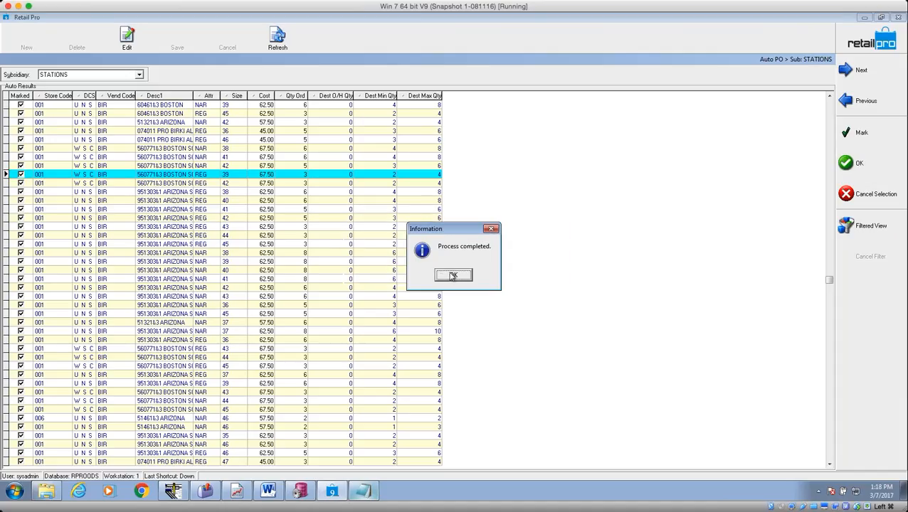
click(453, 276)
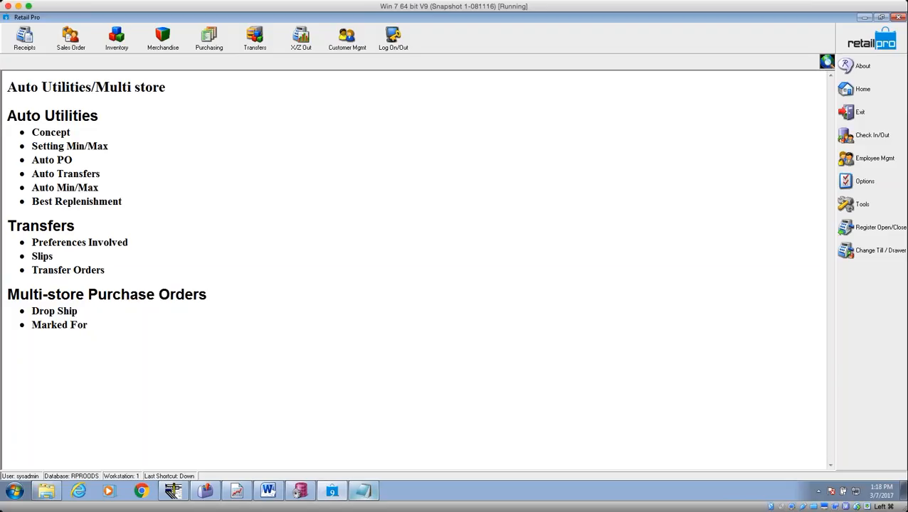
click(209, 40)
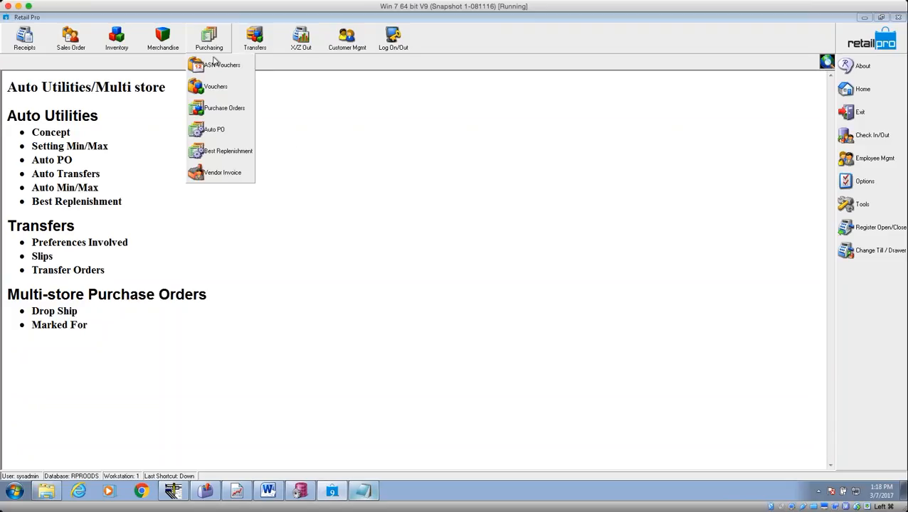
click(222, 107)
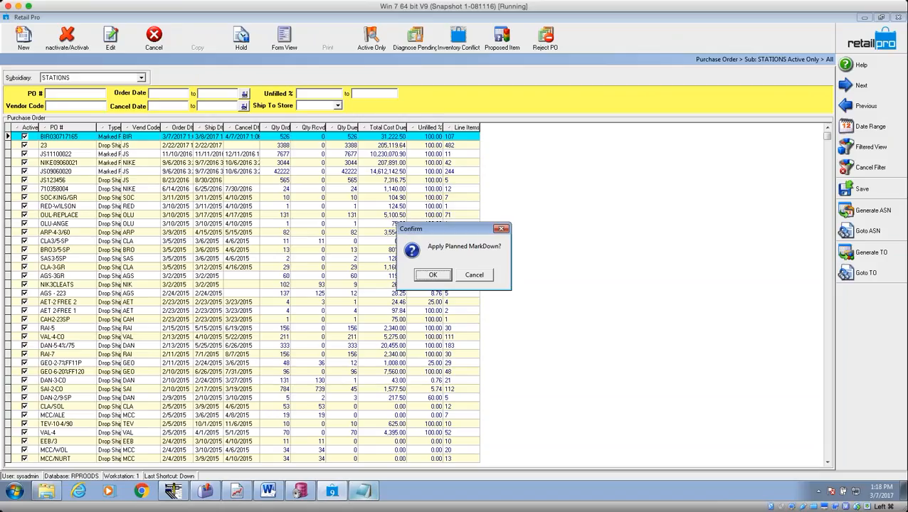
click(475, 275)
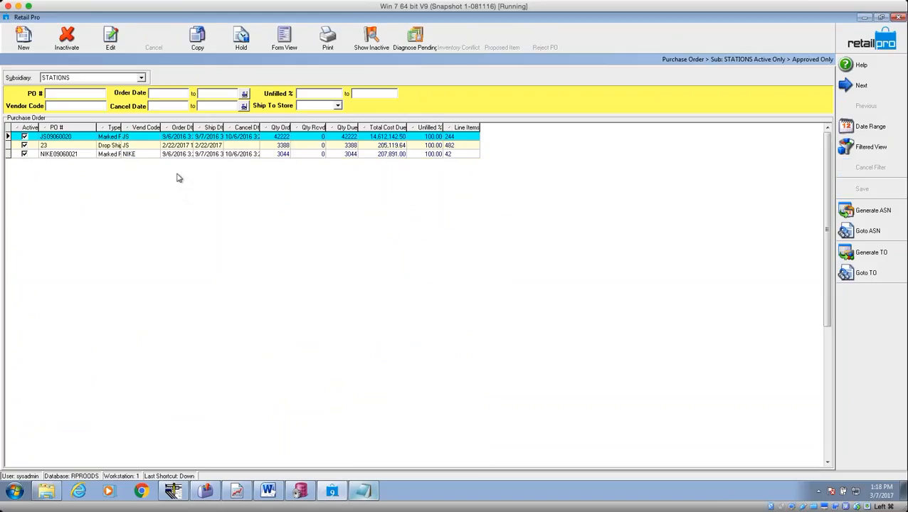
click(871, 129)
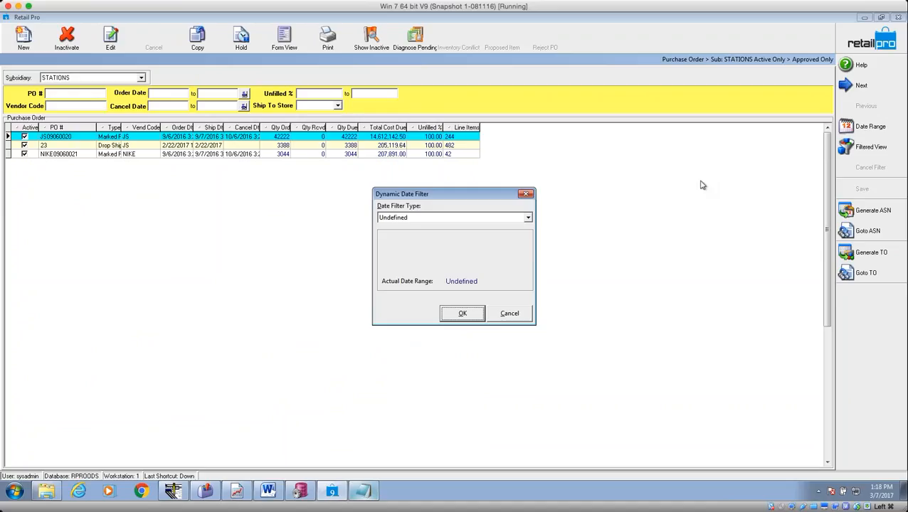
click(462, 314)
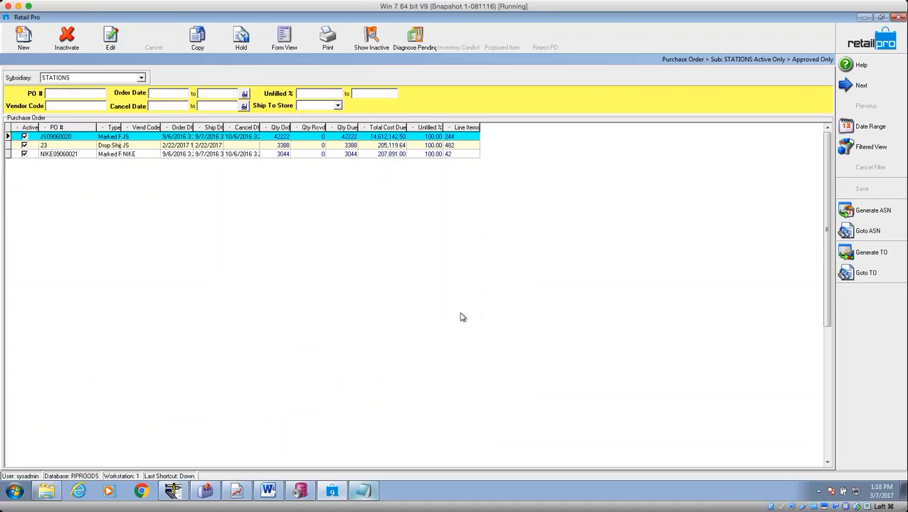
click(93, 137)
click(151, 140)
click(213, 138)
click(275, 139)
click(345, 138)
click(135, 137)
click(862, 128)
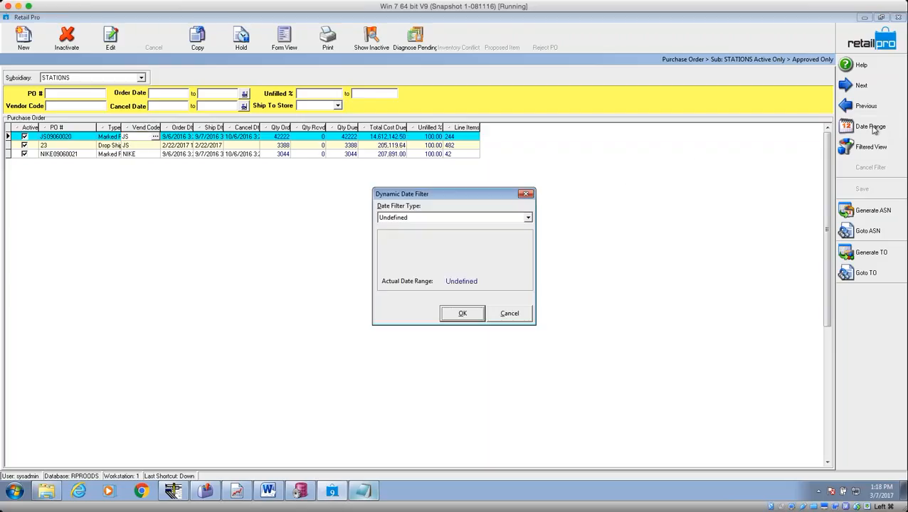
click(528, 218)
mouse_move(530, 265)
mouse_down()
mouse_move(531, 250)
mouse_move(531, 274)
mouse_up()
click(462, 281)
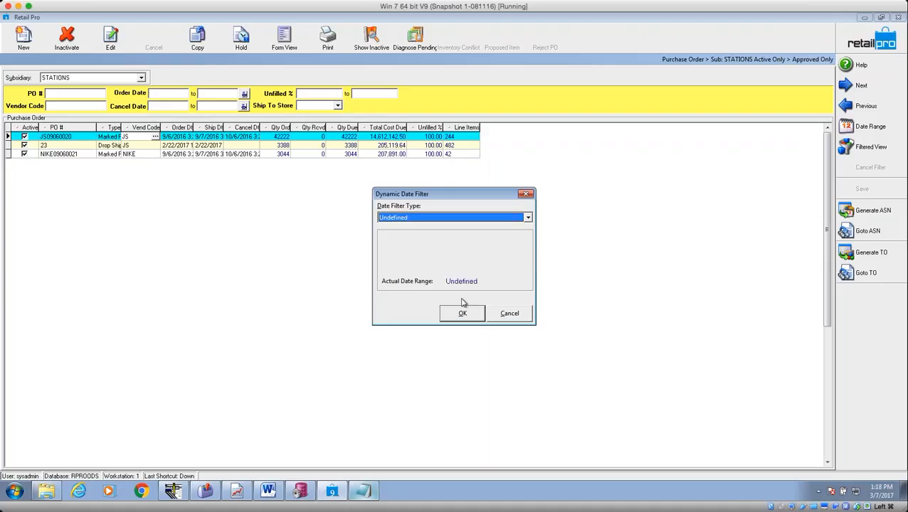
click(463, 313)
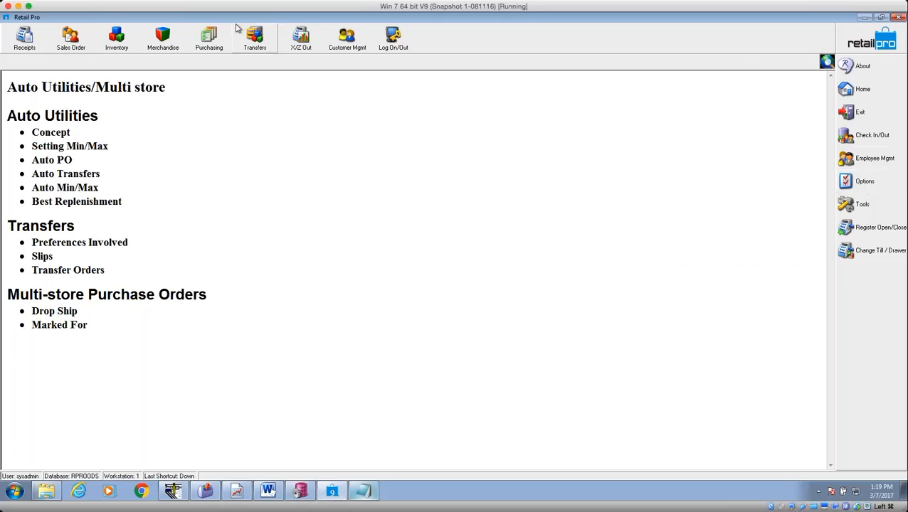
Open the Purchase Orders list for STATIONS, declining the planned markdown prompt.
click(209, 39)
click(223, 109)
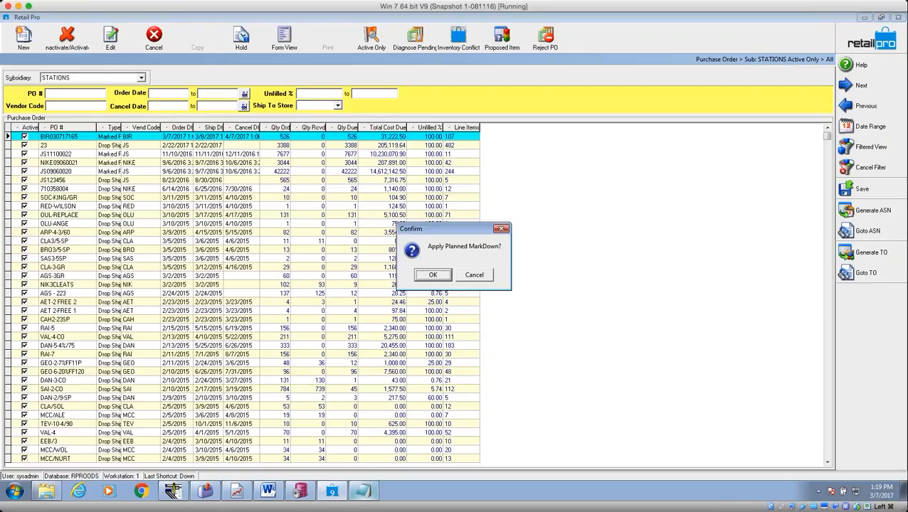
click(482, 279)
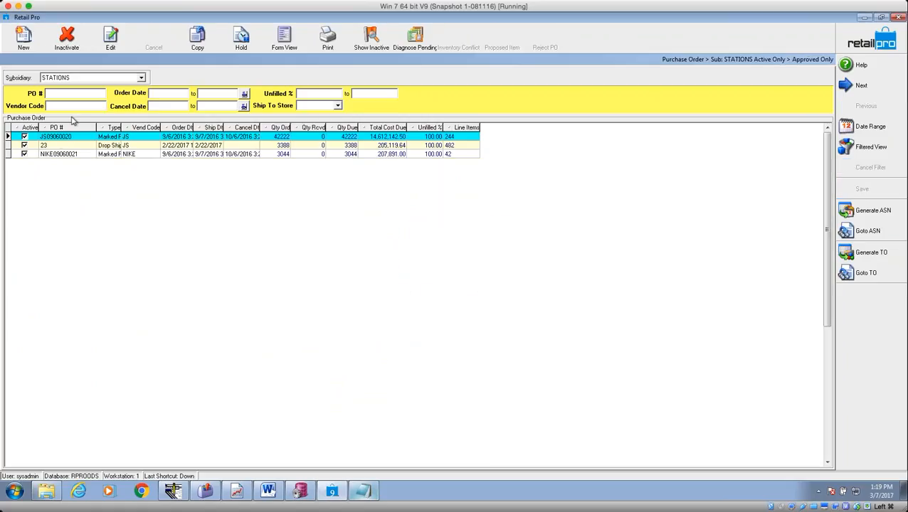
click(141, 80)
click(141, 80)
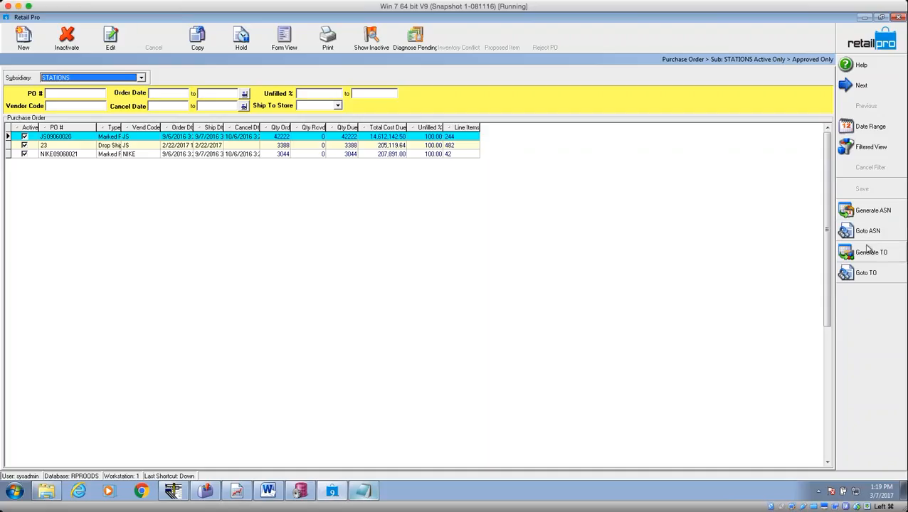
Filter the order list's date range to Today, then reset it to Undefined.
click(872, 132)
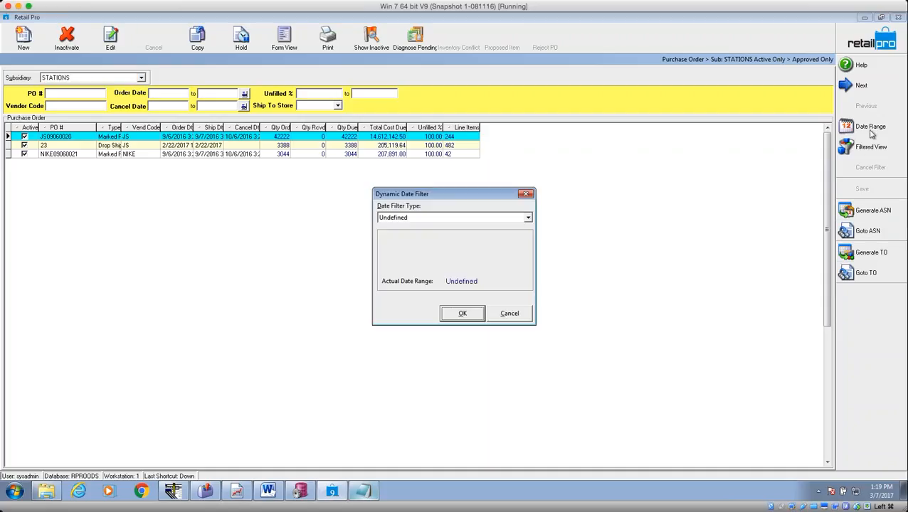
click(528, 218)
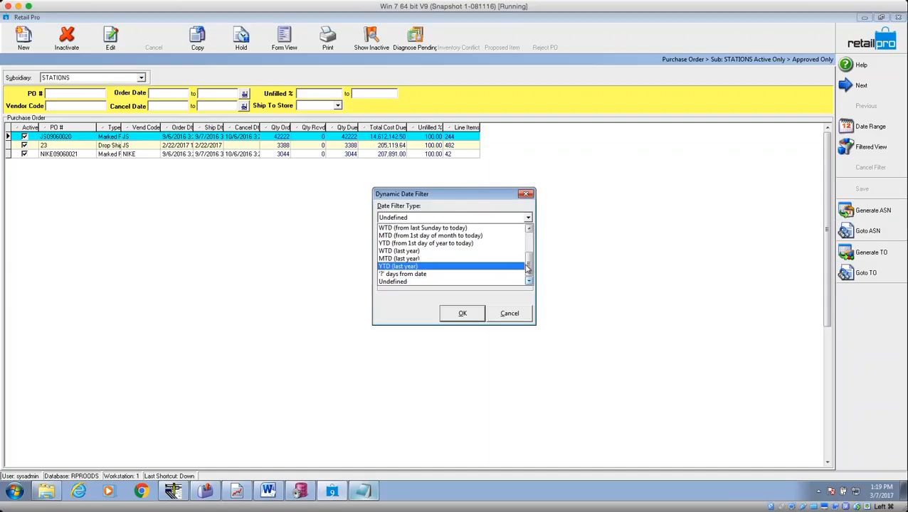
drag(531, 268, 501, 219)
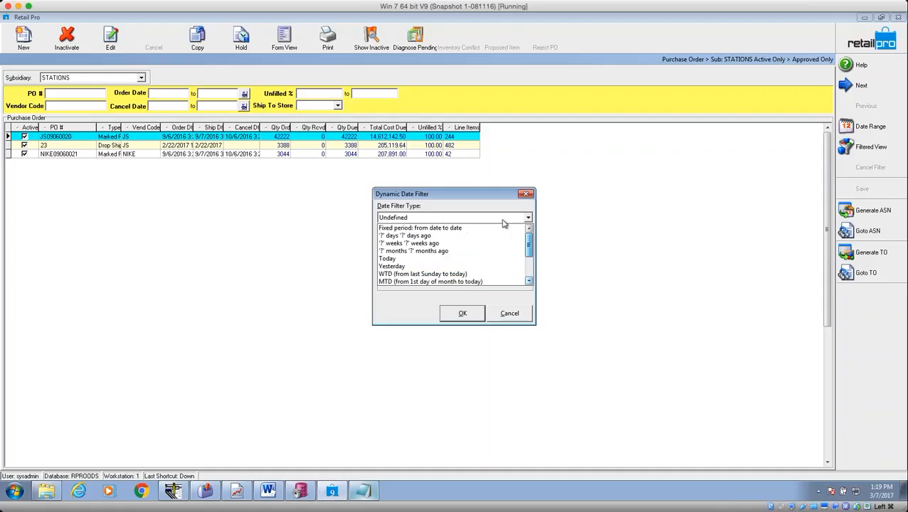
click(429, 266)
click(461, 314)
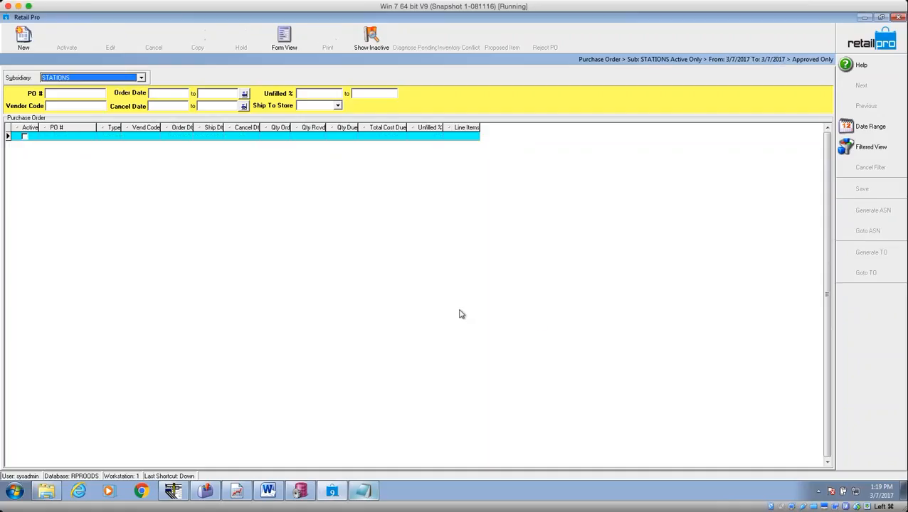
click(871, 128)
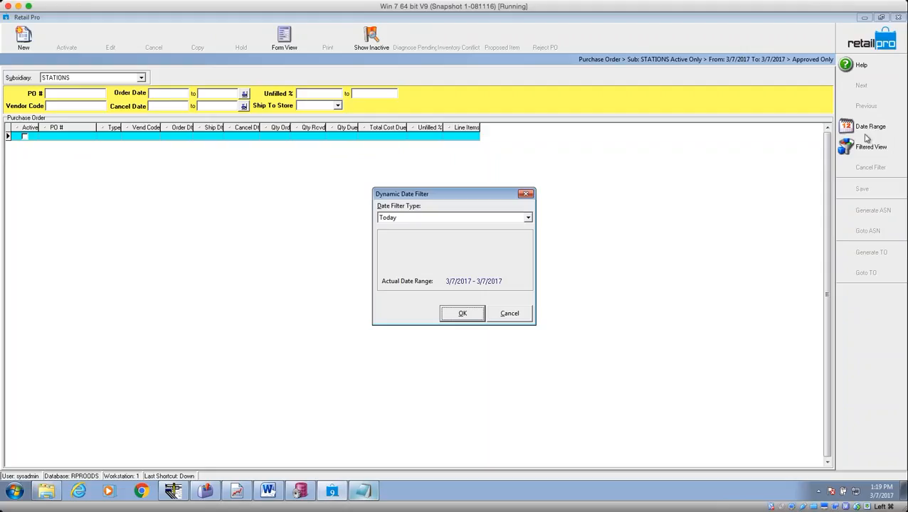
click(531, 217)
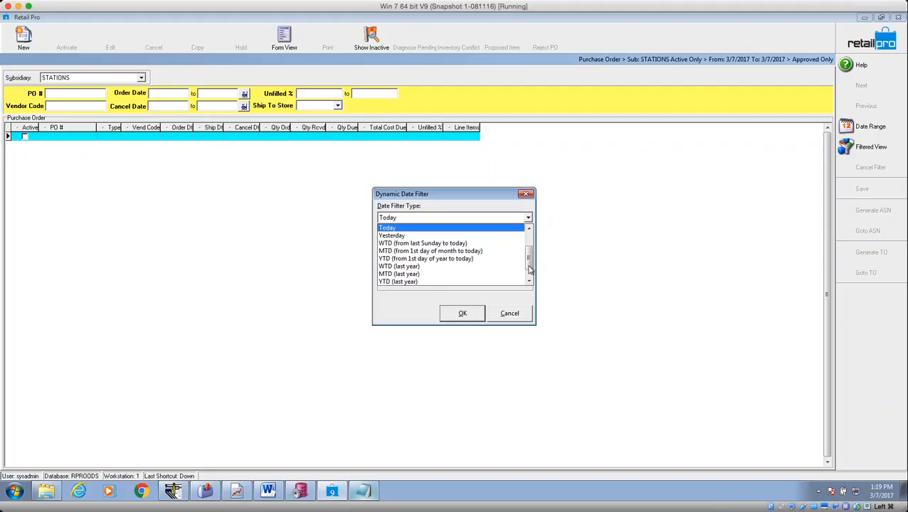
scroll(532, 268, down, 1)
click(490, 283)
click(463, 313)
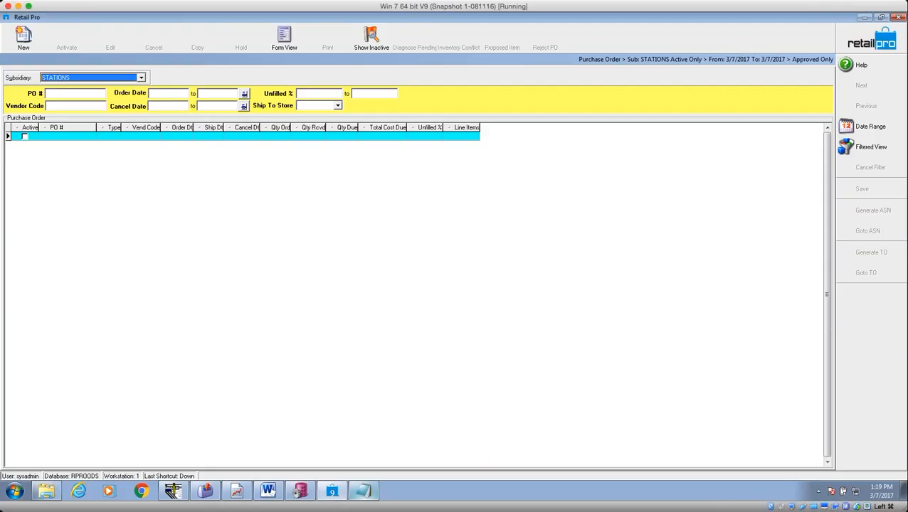
click(290, 40)
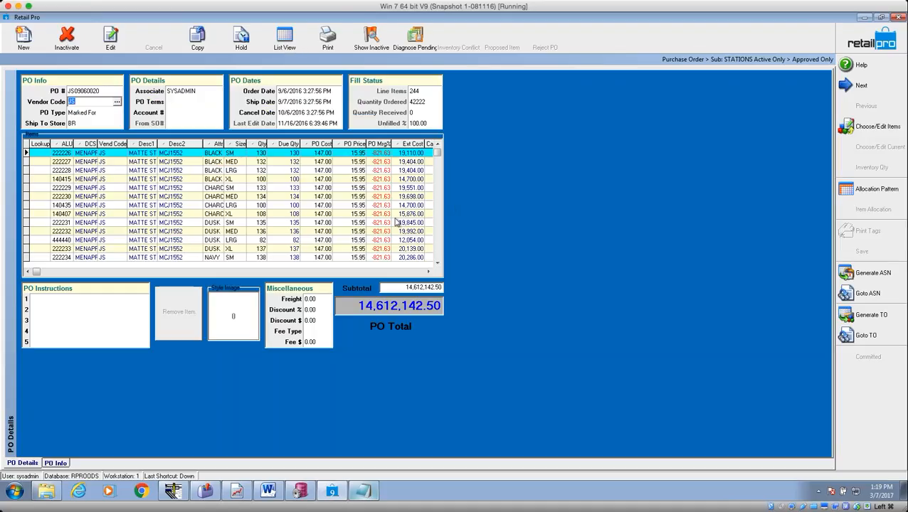
Review the PO's vendor JS, PO type and ship-to store BR, and open item 222228's store allocation.
click(261, 154)
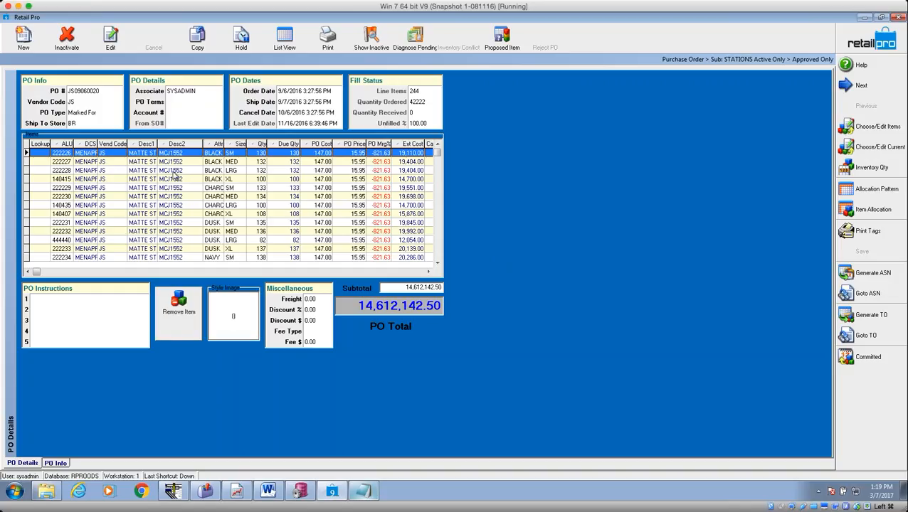
click(97, 112)
click(98, 113)
click(96, 123)
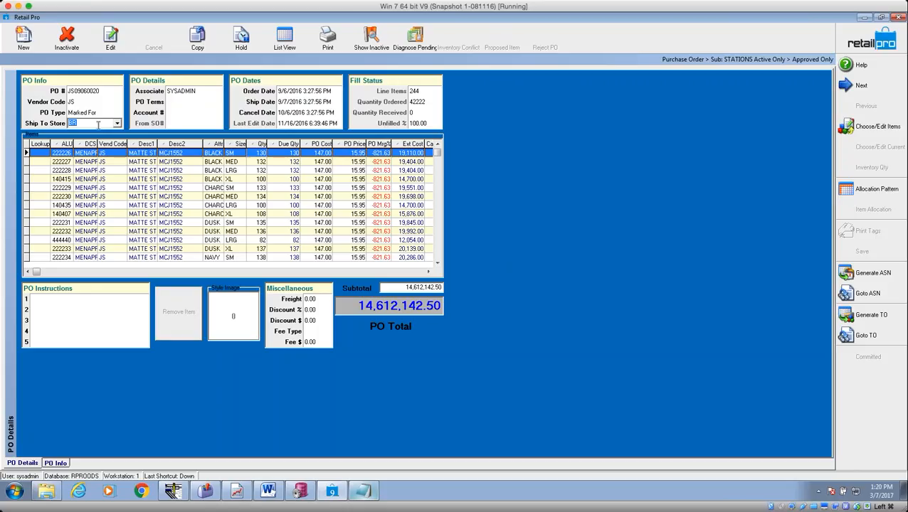
click(199, 171)
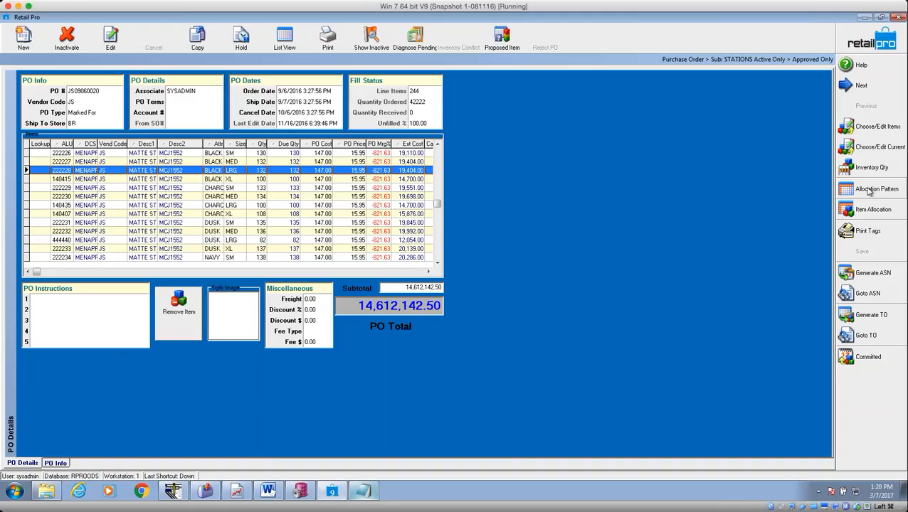
click(868, 215)
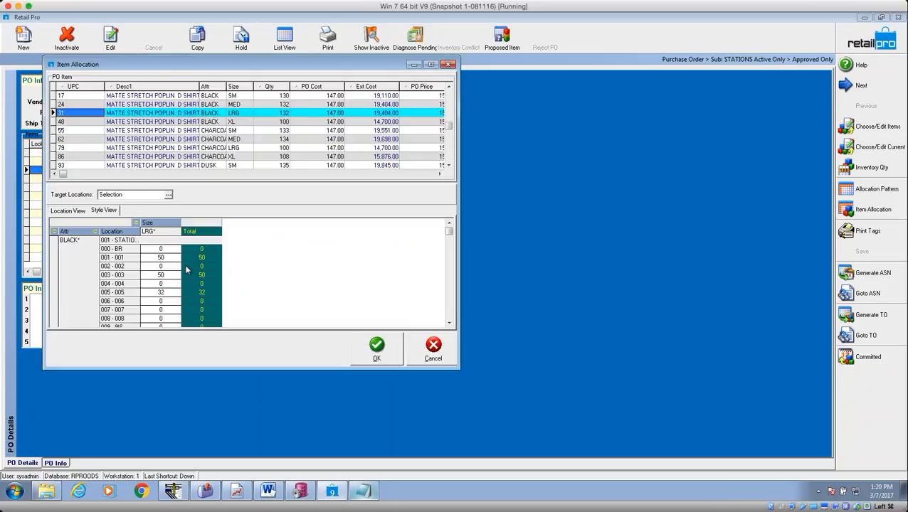
Check the LRG shirt's 50/50/32 split across stores 001, 003 and 005, then cancel unchanged.
click(163, 294)
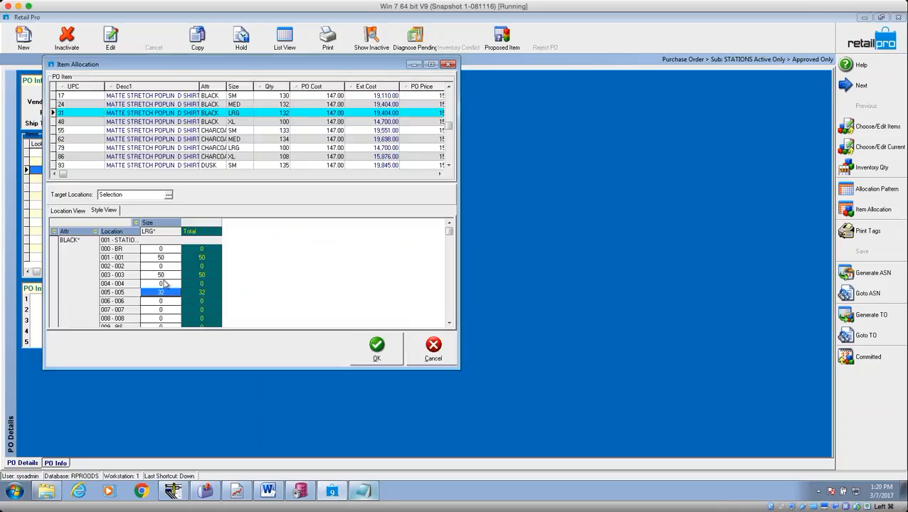
click(166, 276)
click(166, 259)
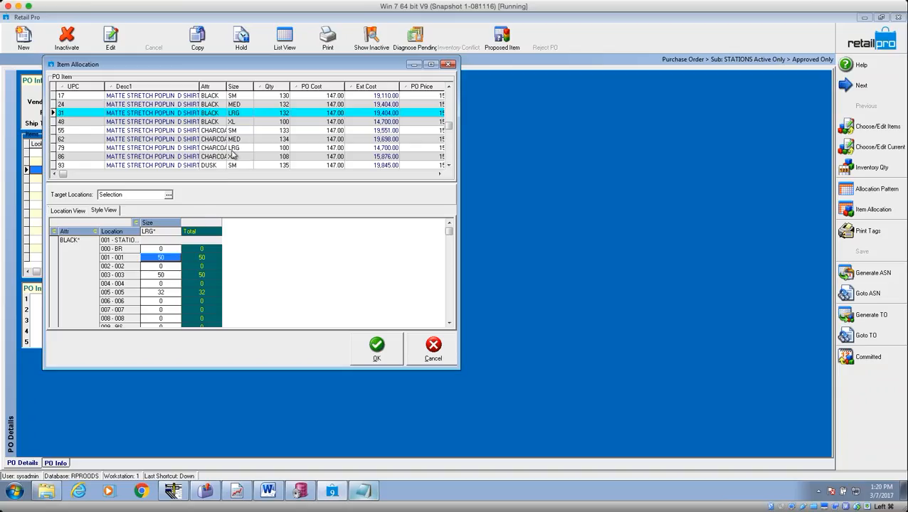
click(165, 276)
click(165, 292)
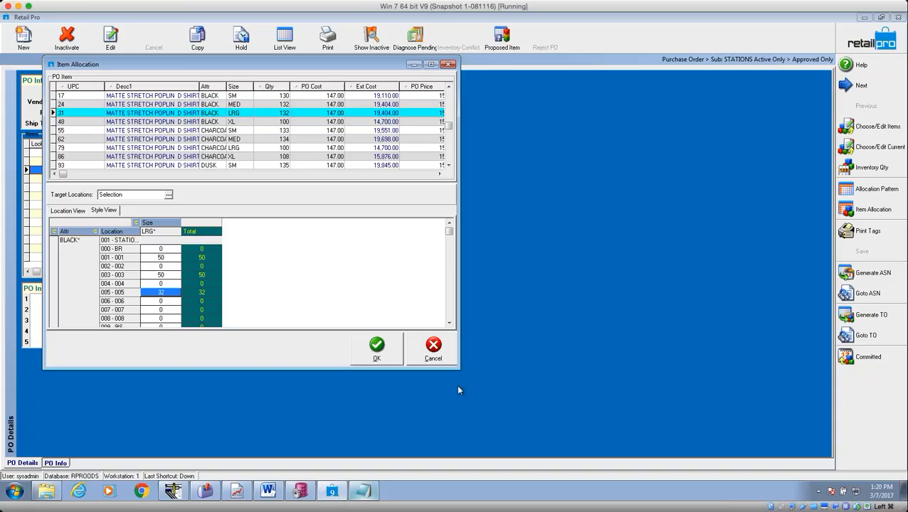
click(438, 350)
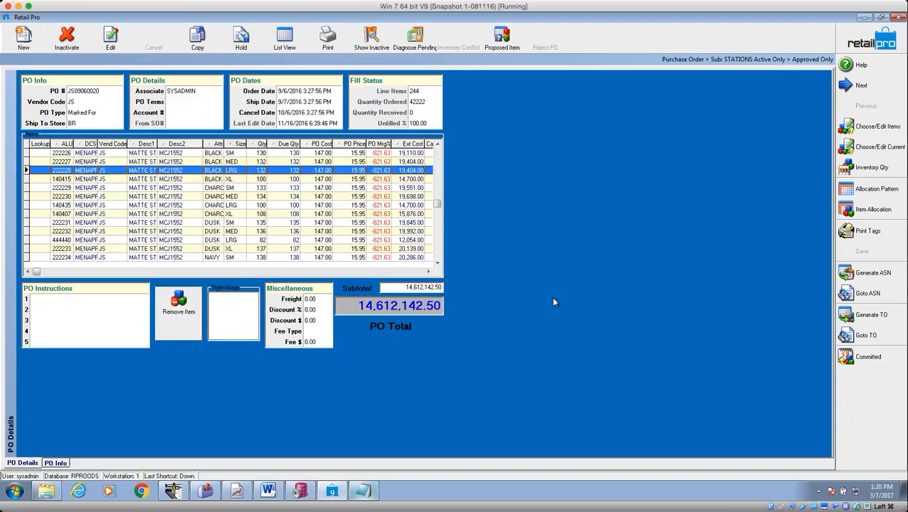
Leave the purchase order for the Auto Utilities/Multi store home page.
click(872, 40)
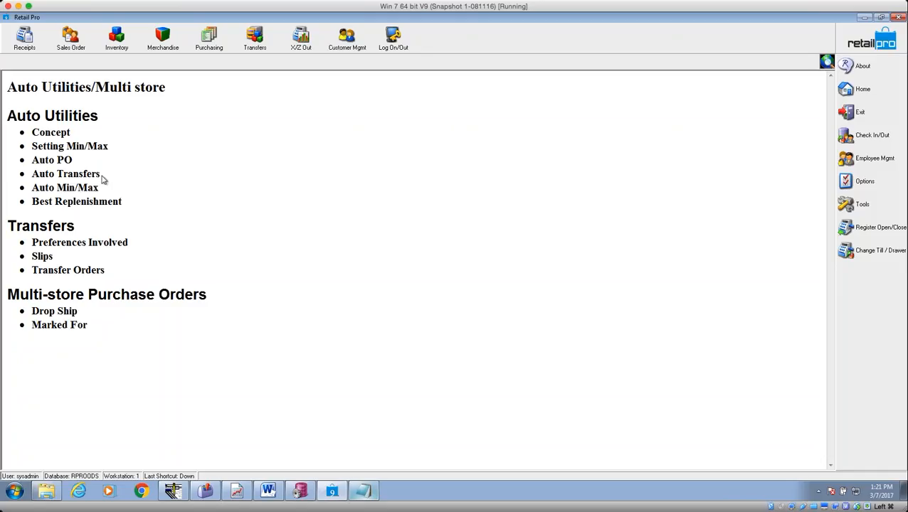
click(253, 40)
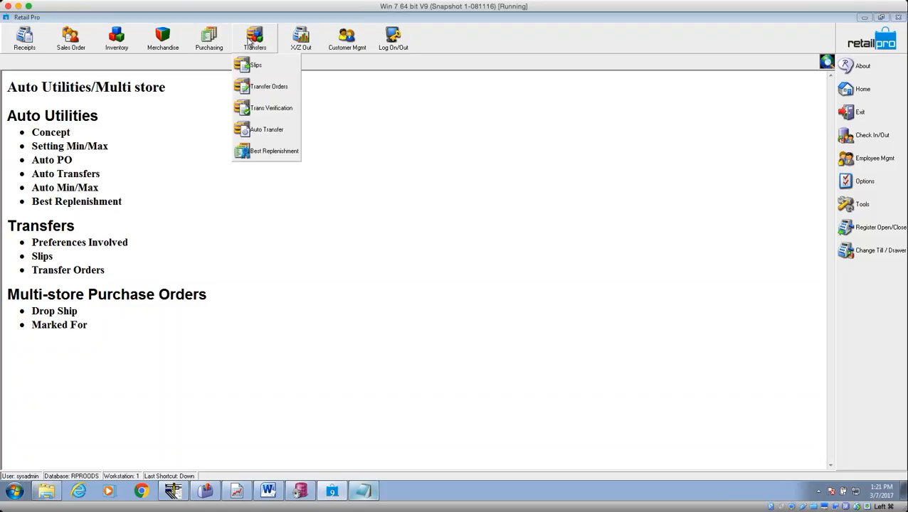
Launch the Auto Transfer wizard and advance to its Source Document Details page.
click(271, 130)
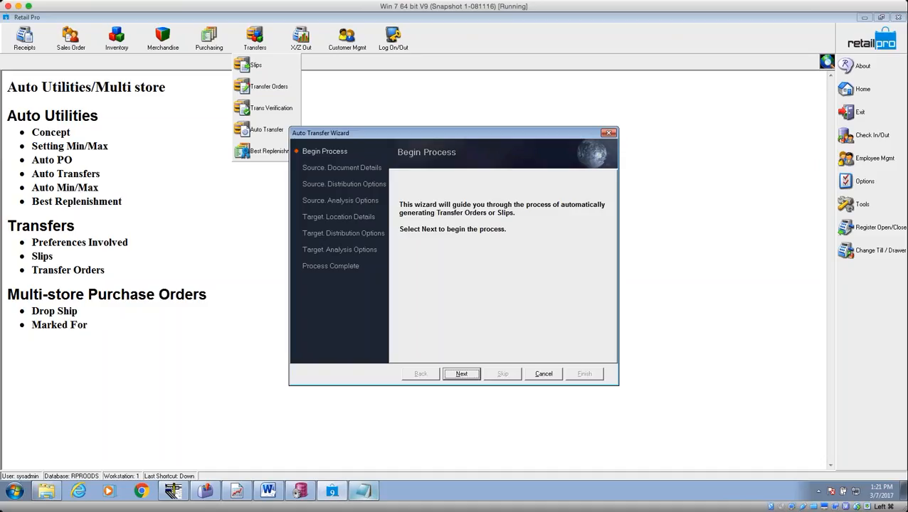
click(461, 375)
drag(418, 133, 331, 76)
Set the document type to Held Transfer Slips after comparing Transfer Slips and Transfer Orders.
click(344, 160)
click(396, 160)
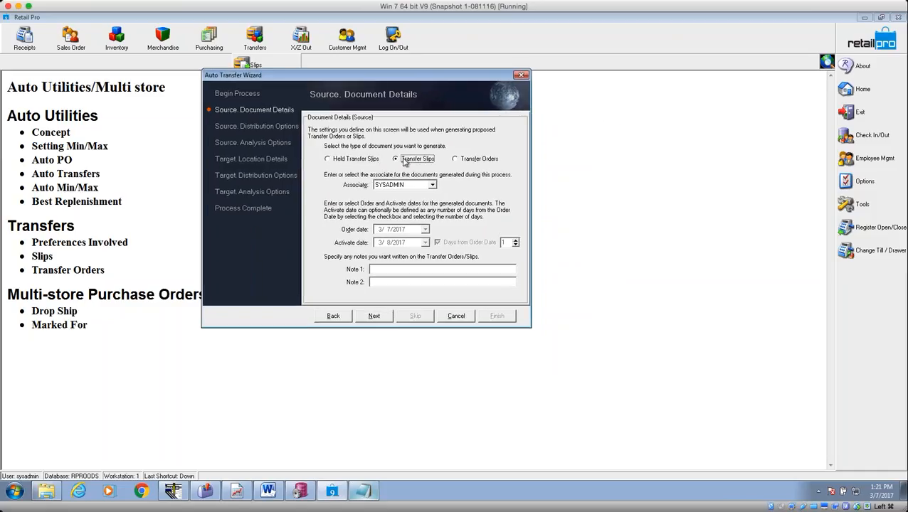
click(456, 160)
click(346, 160)
click(409, 163)
click(464, 162)
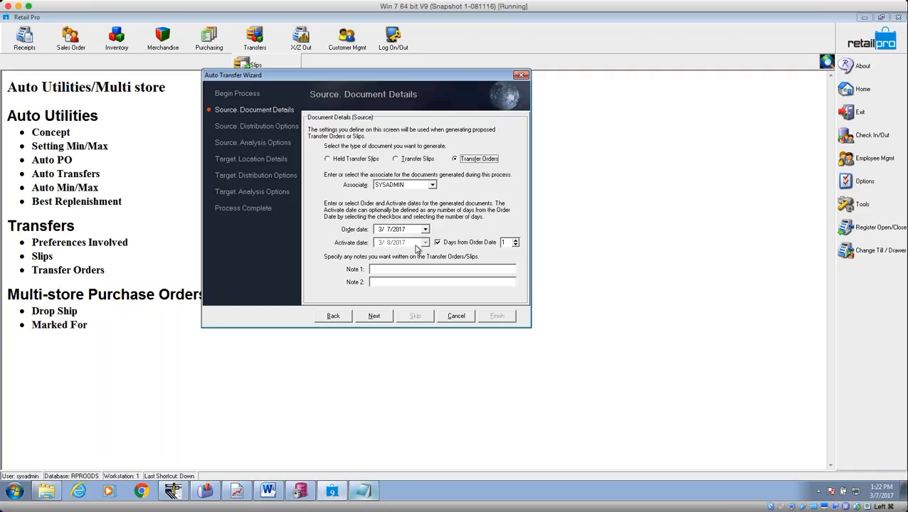
click(346, 161)
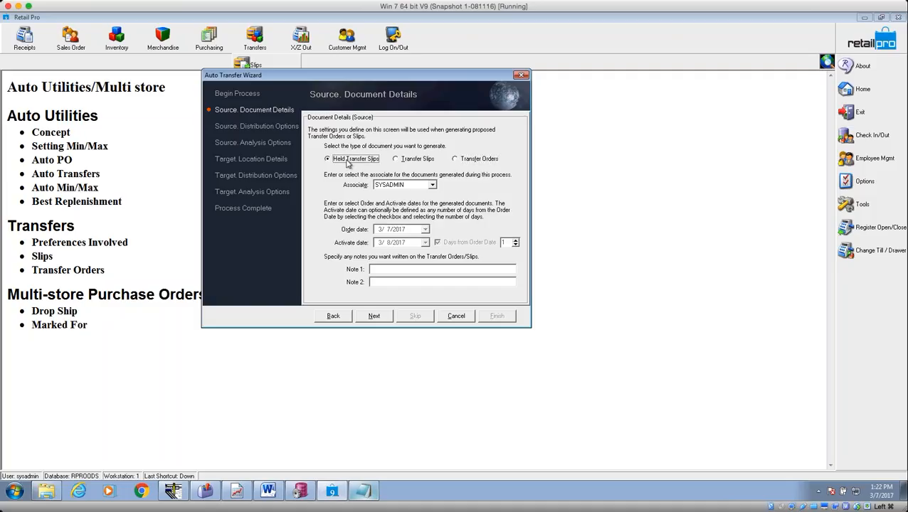
Keep source store BR - S F S WAREHOUSE, 100% available to distribute, and No filter.
click(373, 316)
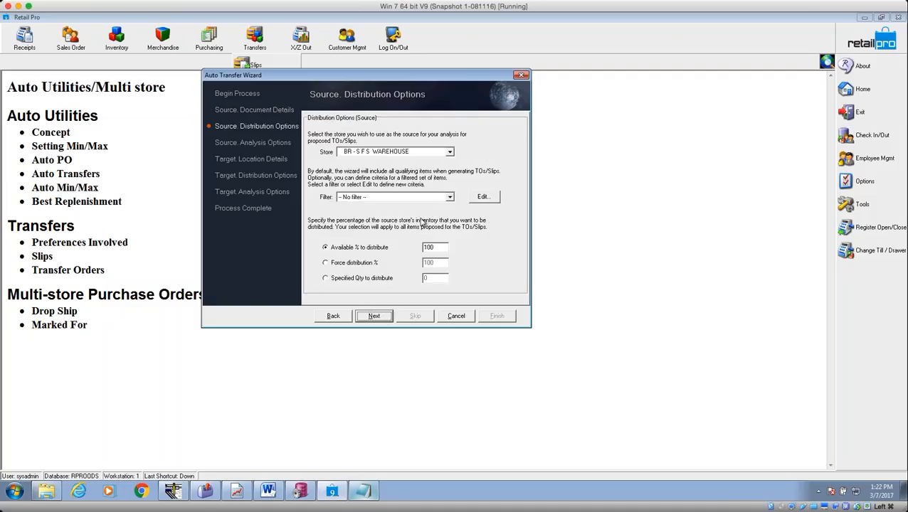
click(449, 152)
click(449, 152)
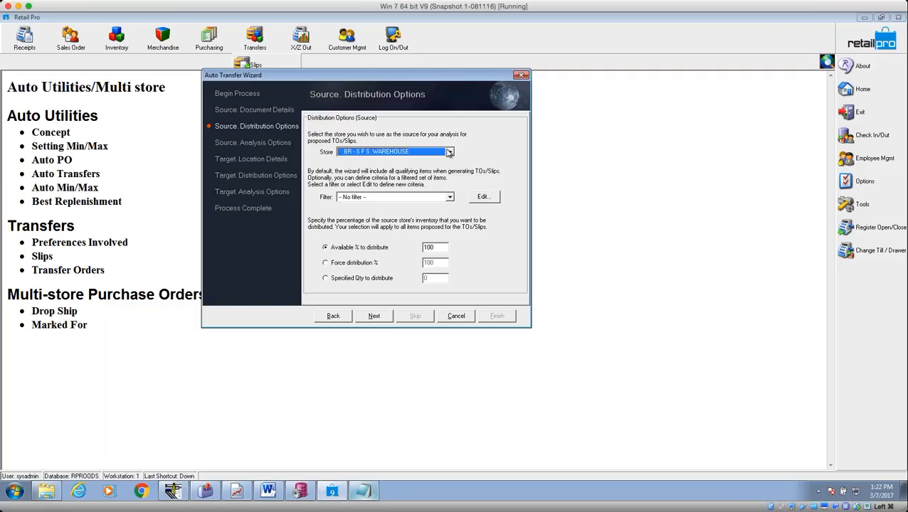
click(339, 249)
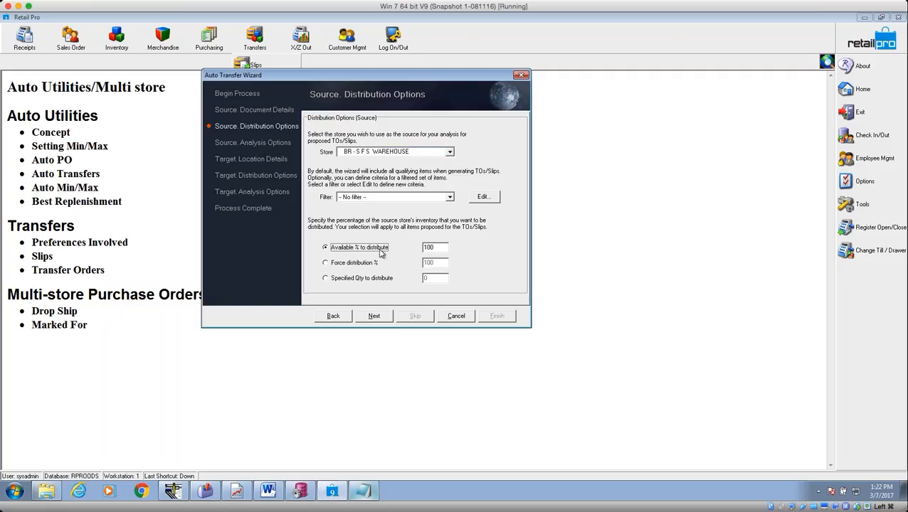
key(Tab)
click(450, 198)
click(450, 200)
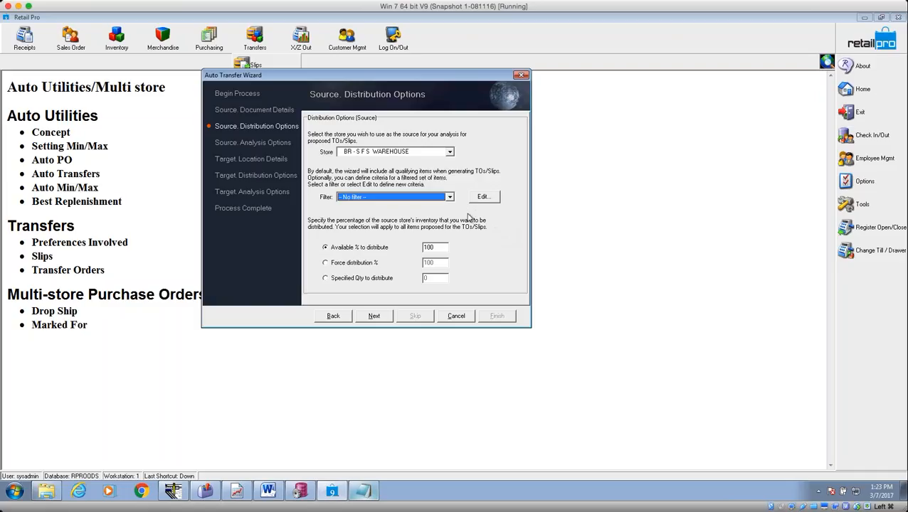
click(376, 317)
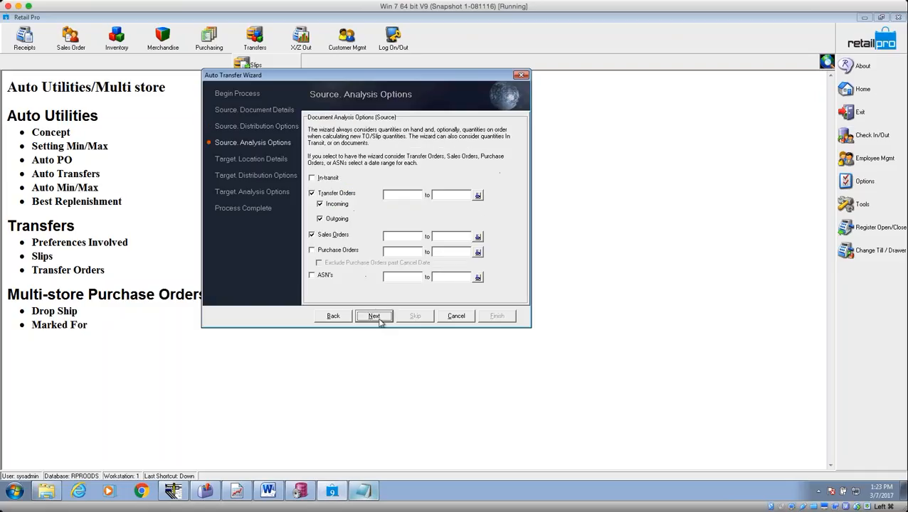
Exclude Transfer Orders and Sales Orders from the source analysis.
click(312, 193)
click(312, 235)
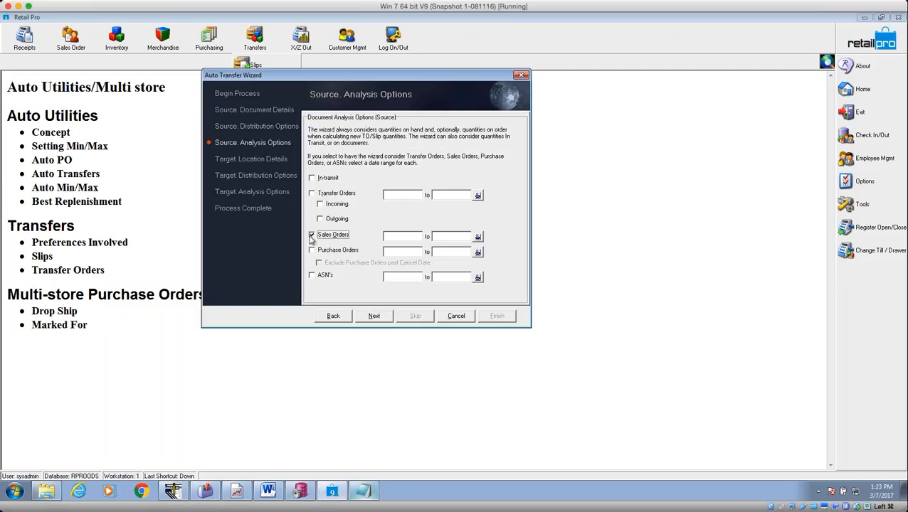
click(377, 317)
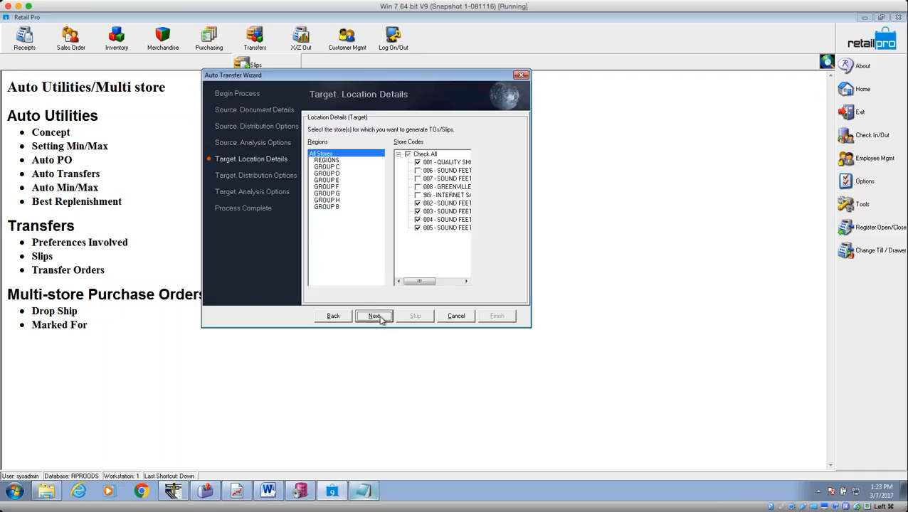
Include target stores 915, 008, 007 and 006 as transfer destinations.
click(418, 195)
click(418, 186)
click(418, 179)
click(418, 171)
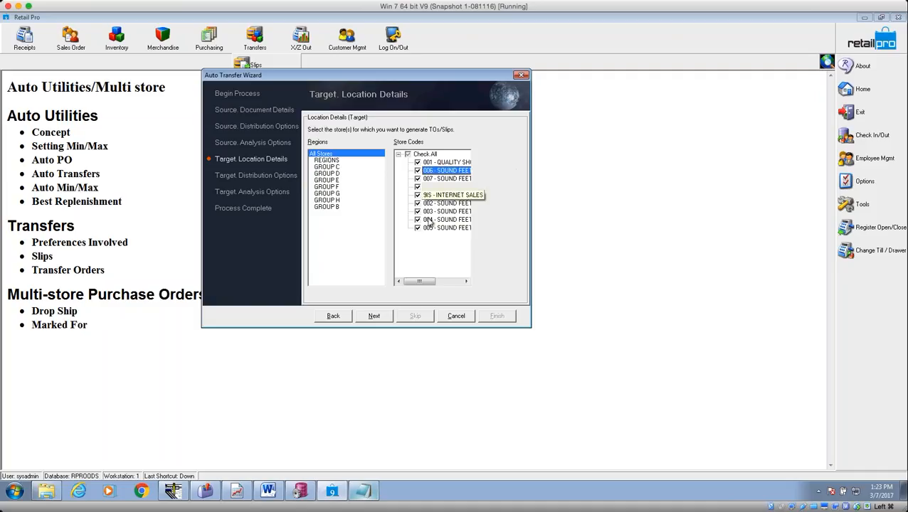
click(374, 316)
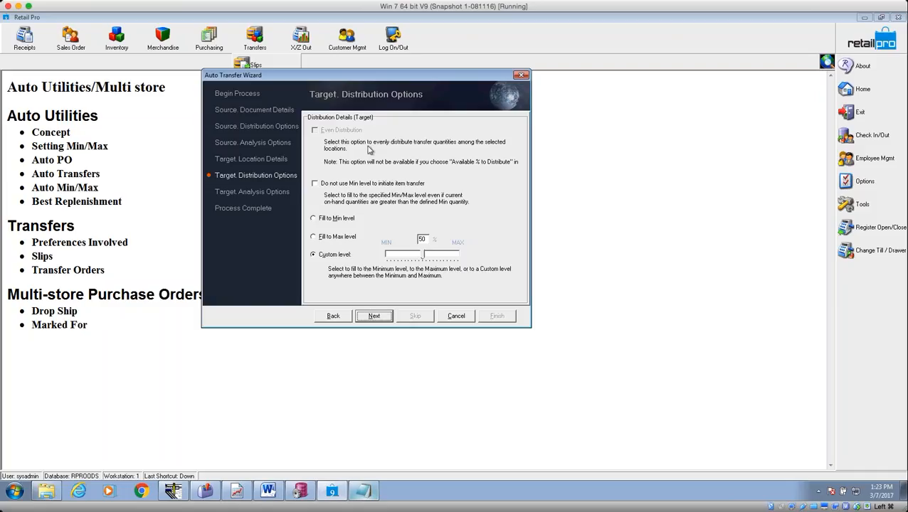
Keep the Custom fill level and check 'Do not use Min level to initiate item transfer'.
click(314, 219)
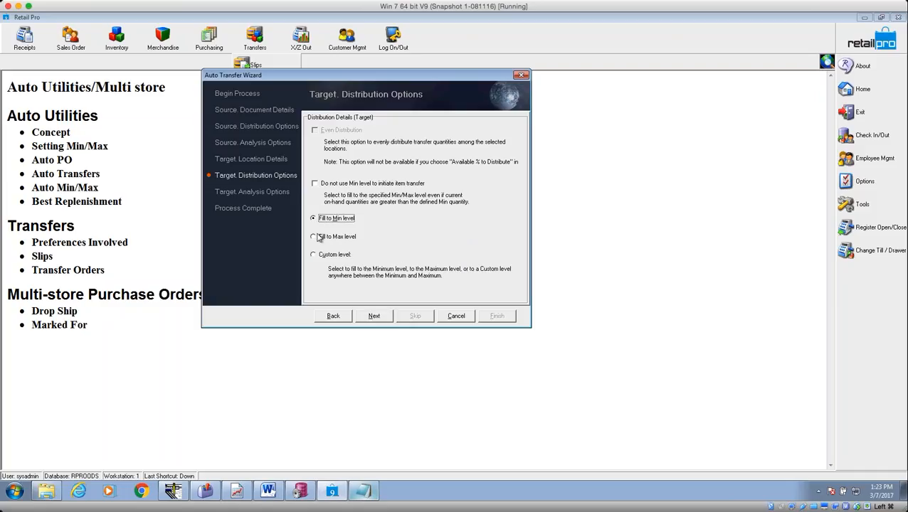
click(318, 239)
click(317, 239)
click(315, 256)
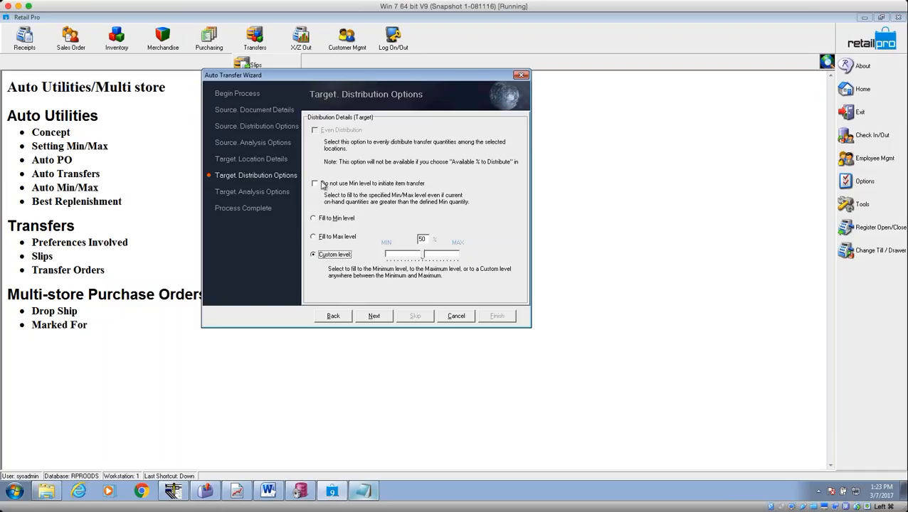
click(316, 184)
click(315, 184)
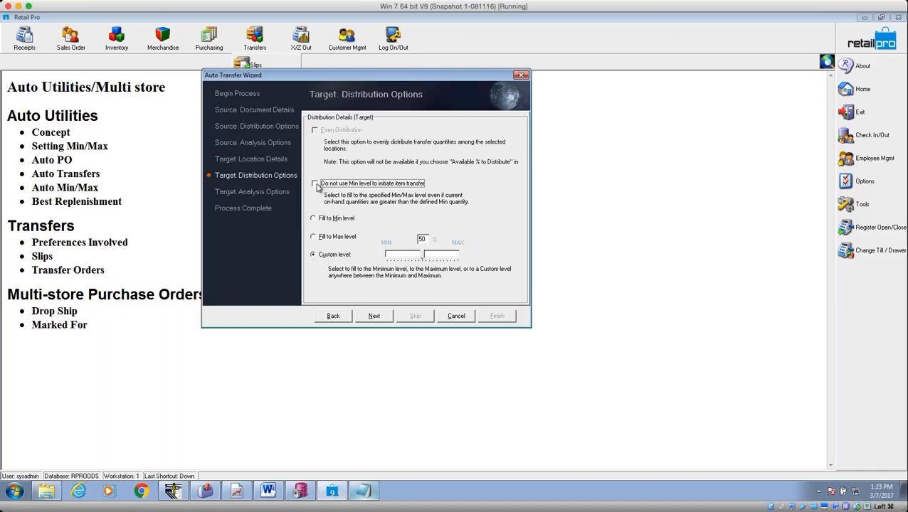
Advance through the remaining wizard pages and finish the Auto Transfer run.
click(384, 317)
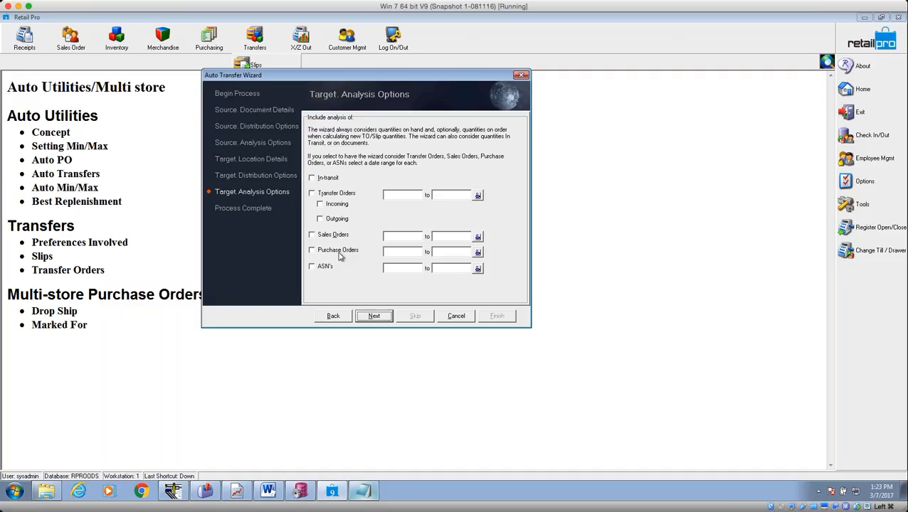
click(374, 316)
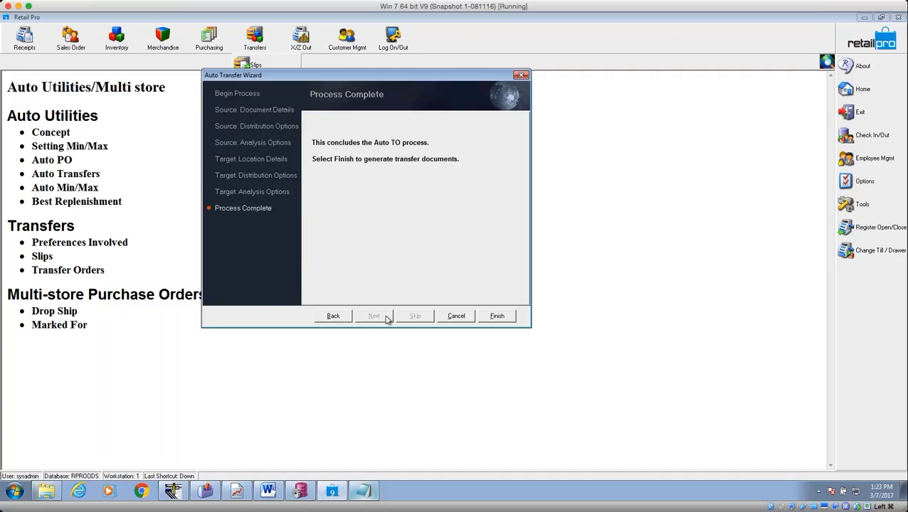
click(495, 318)
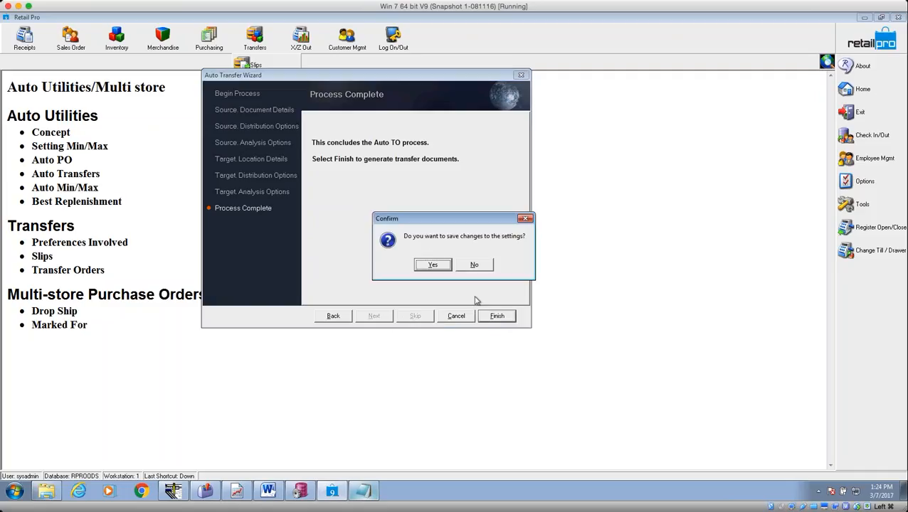
Save the wizard settings and review the Auto TO results, moving Source Store before Store Code.
click(431, 265)
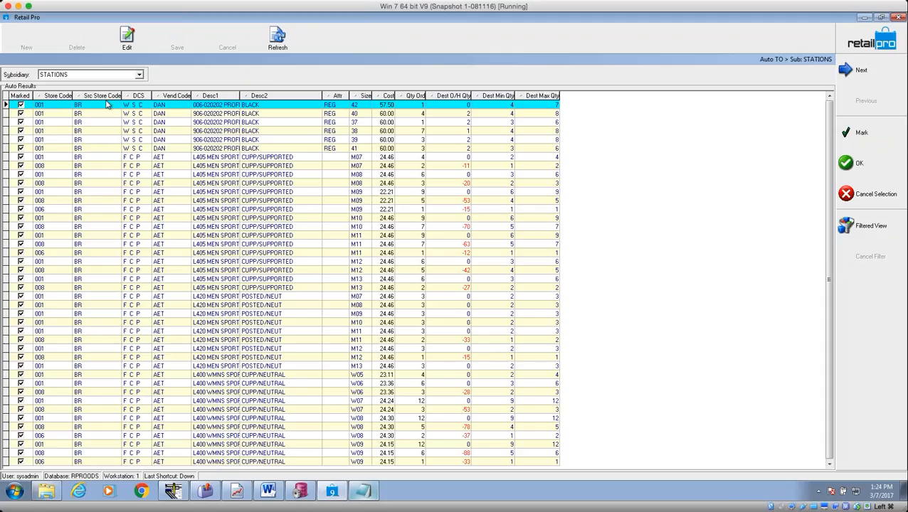
drag(113, 97, 35, 97)
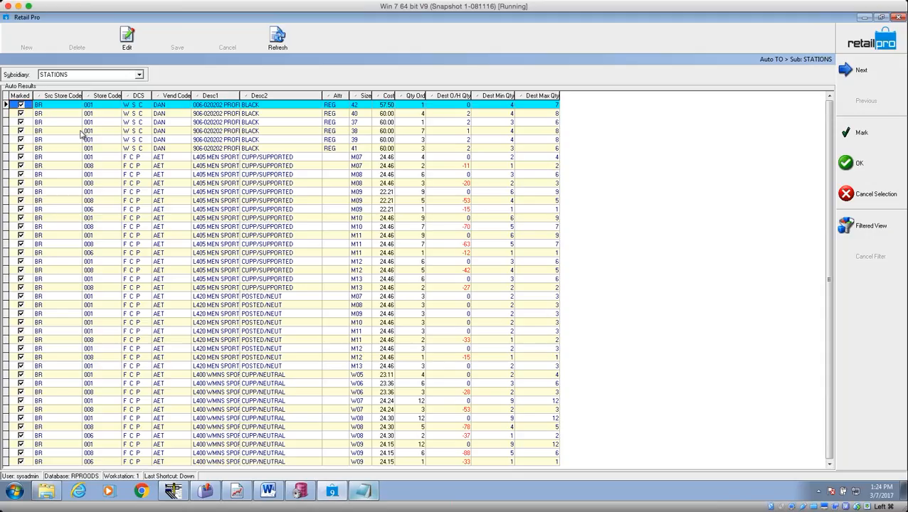
click(51, 123)
click(96, 124)
click(46, 182)
click(91, 185)
click(66, 212)
click(97, 213)
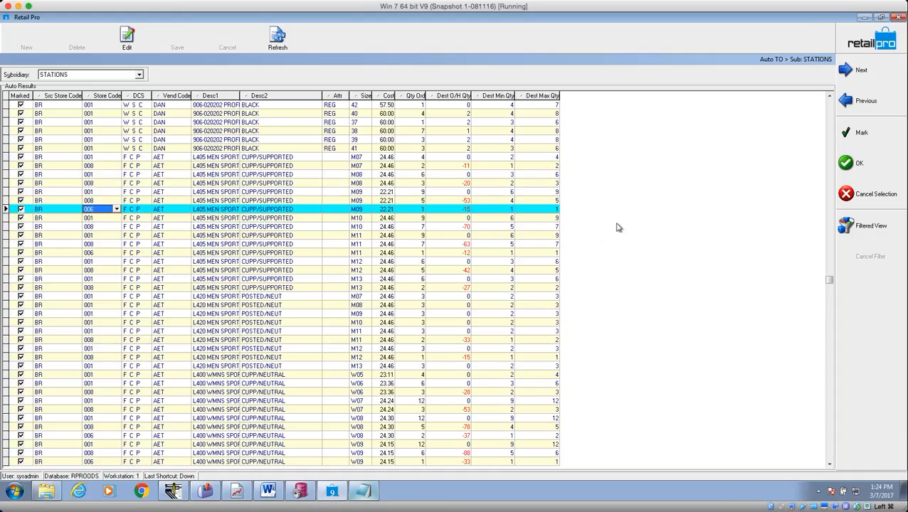
Create Held Transfer Slips from the Auto TO results and acknowledge the completion message.
click(836, 167)
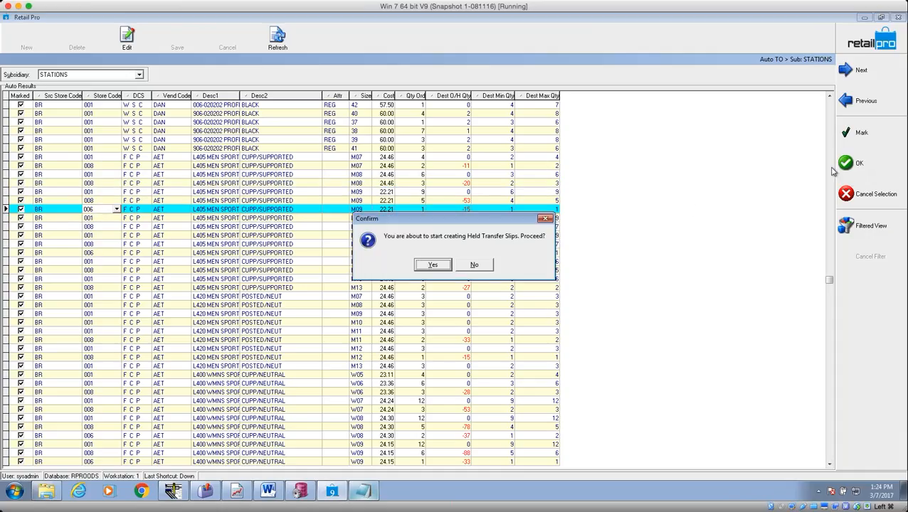
click(432, 265)
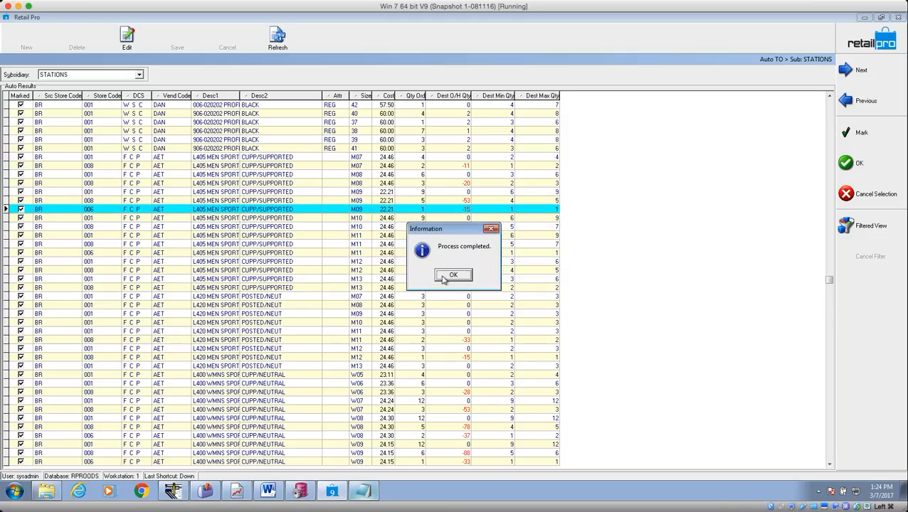
click(441, 282)
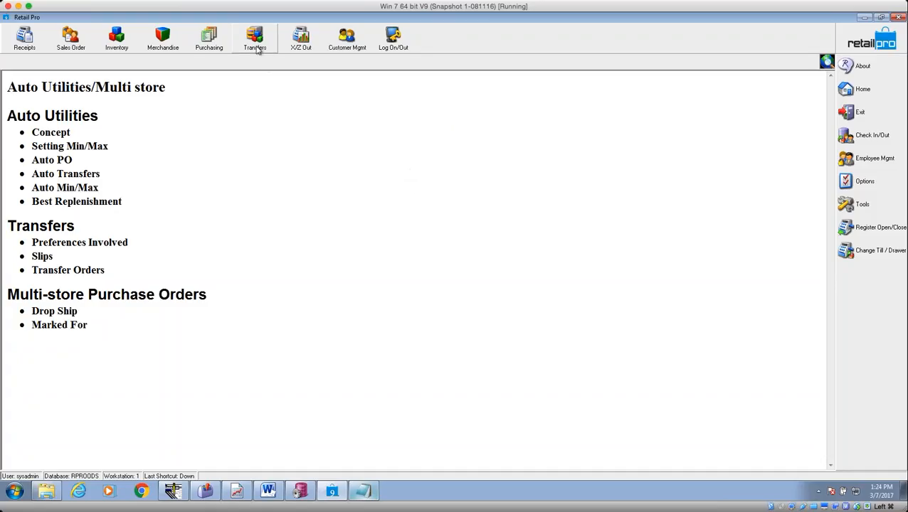
click(257, 47)
Open Transfer Slips, dismiss the planned markdown prompt, and list only held slips.
click(262, 66)
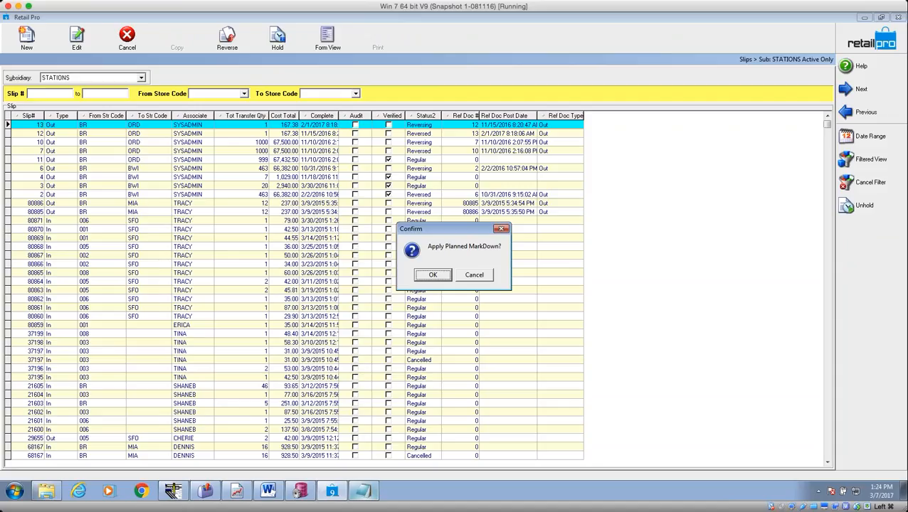
click(472, 275)
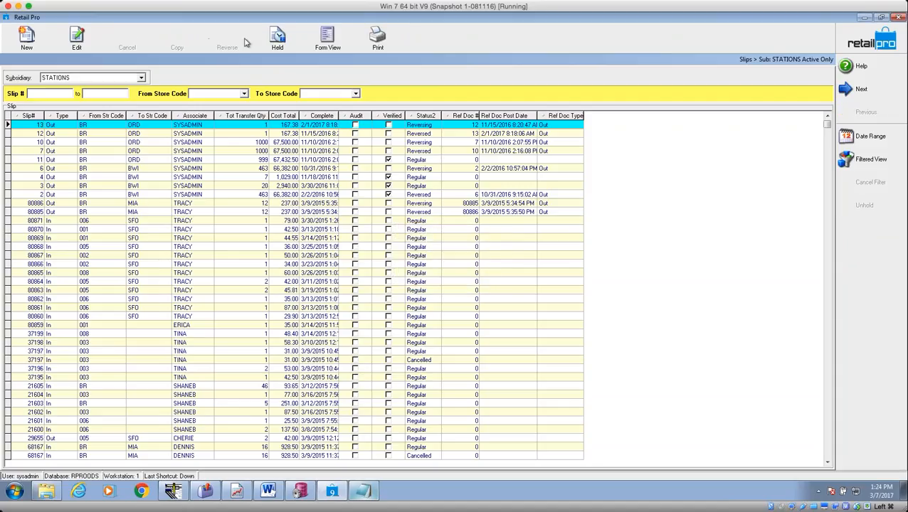
click(277, 41)
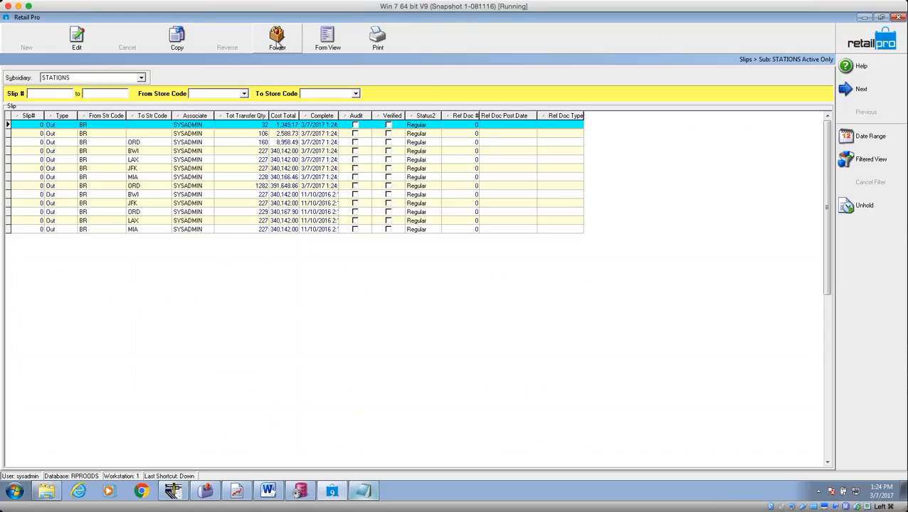
Open the held 1282-unit BR-to-ORD transfer slip in Form View.
click(165, 196)
key(Down)
key(Down)
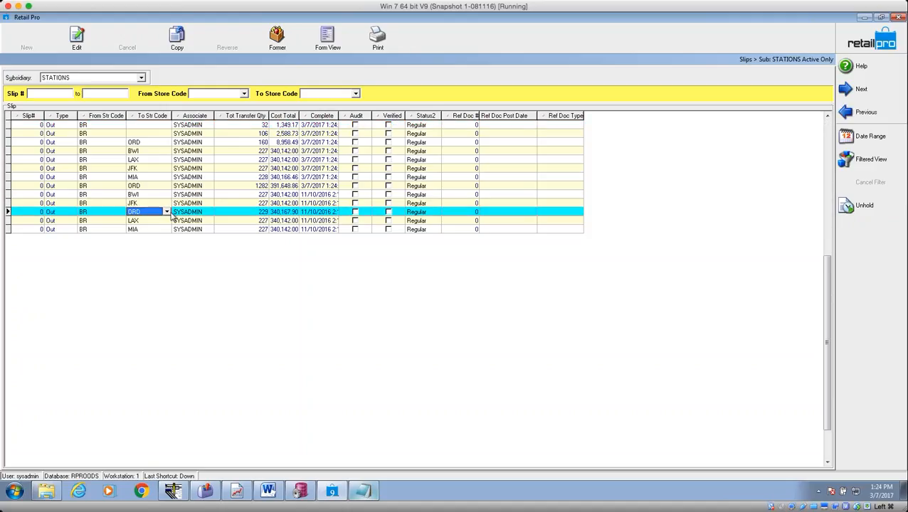
click(313, 177)
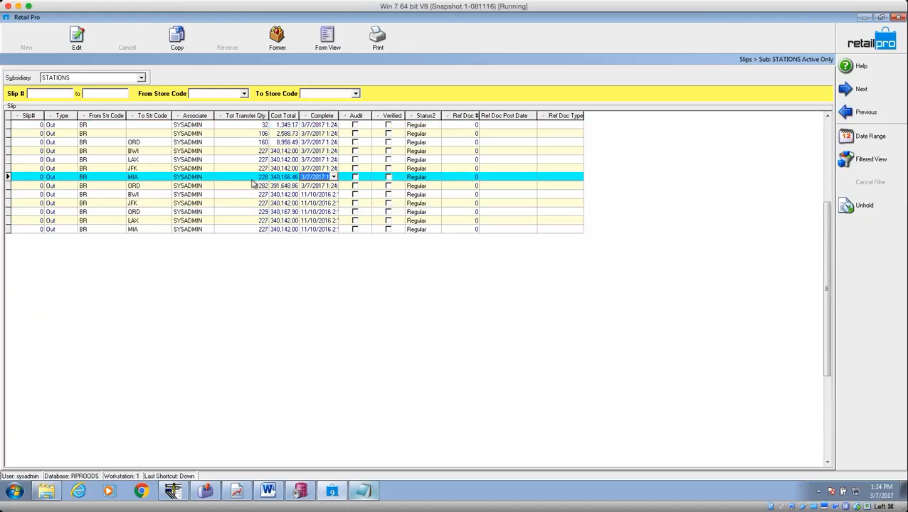
click(110, 186)
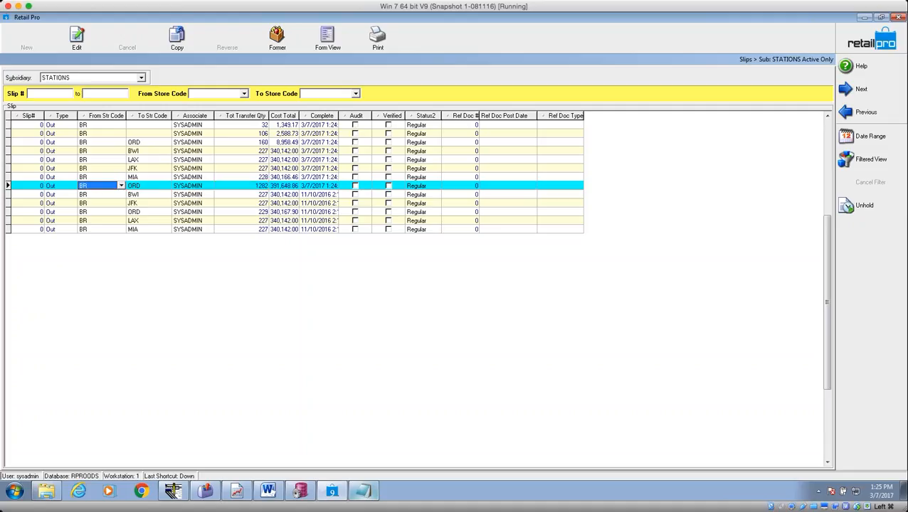
click(136, 187)
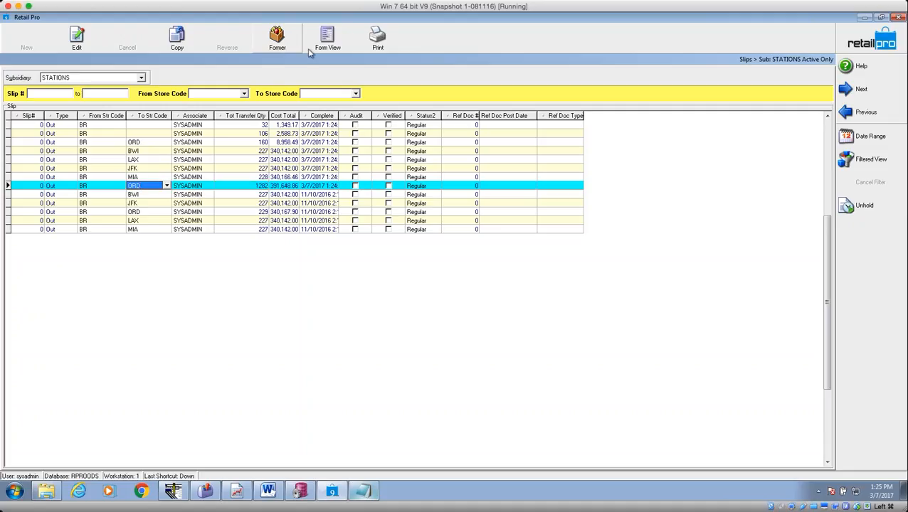
click(328, 40)
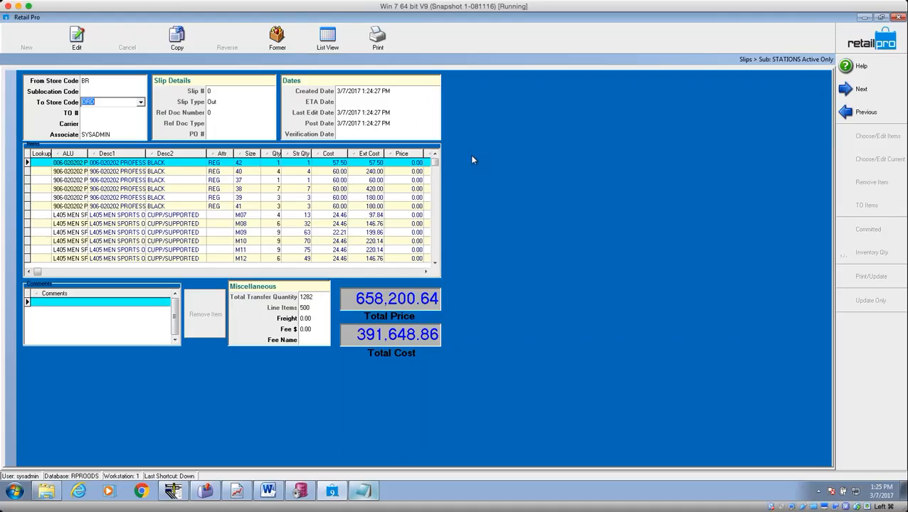
click(377, 39)
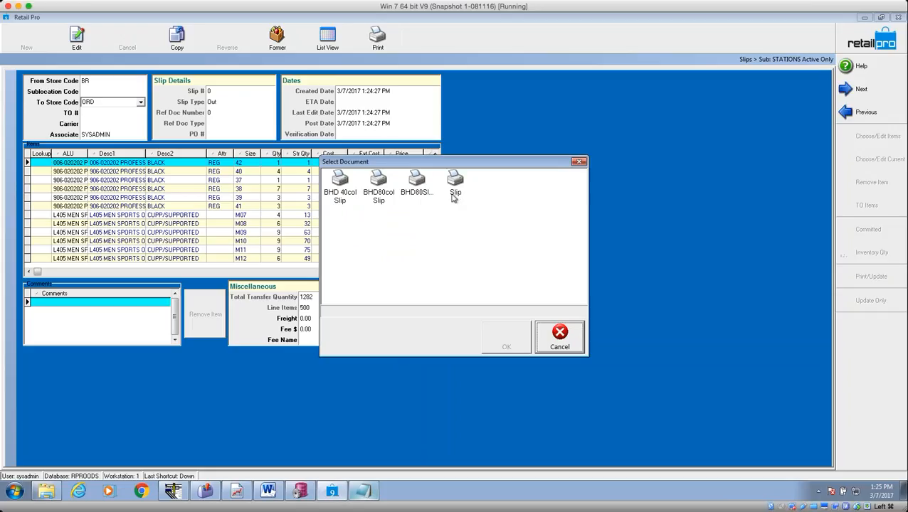
click(377, 187)
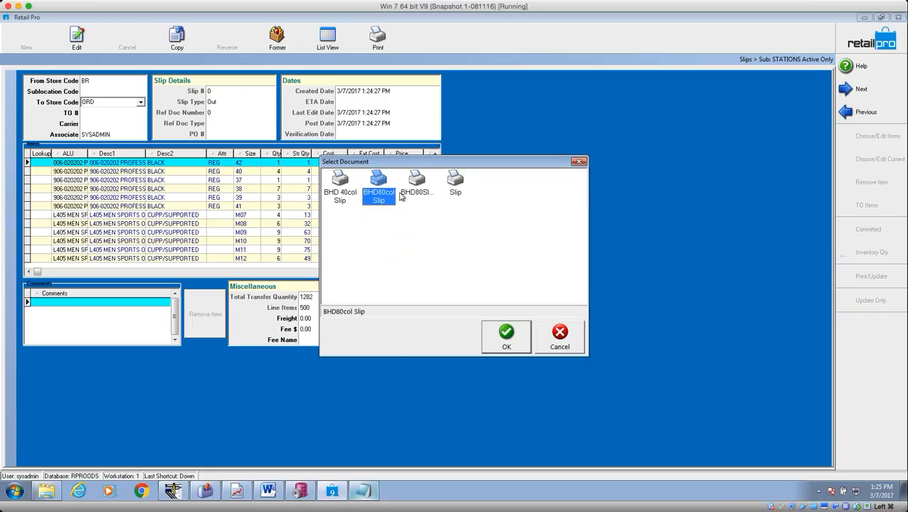
click(507, 342)
click(491, 359)
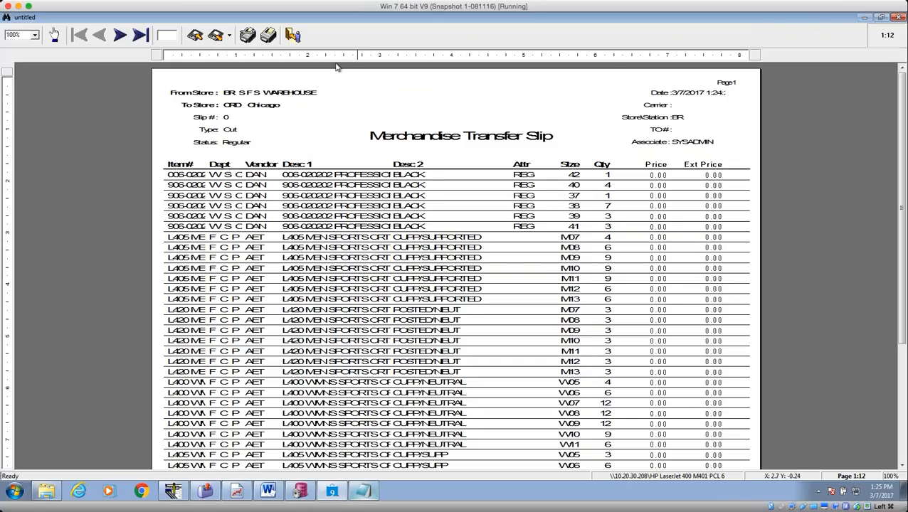
click(119, 35)
click(133, 36)
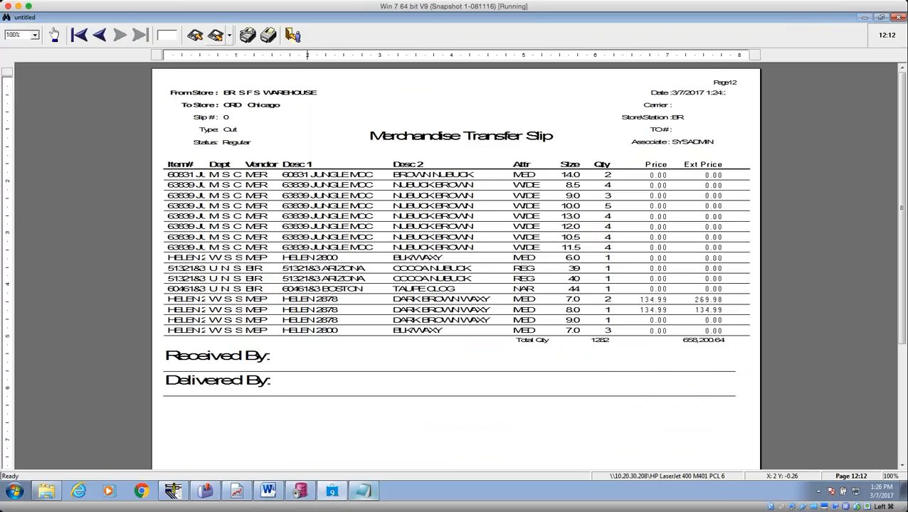
key(Escape)
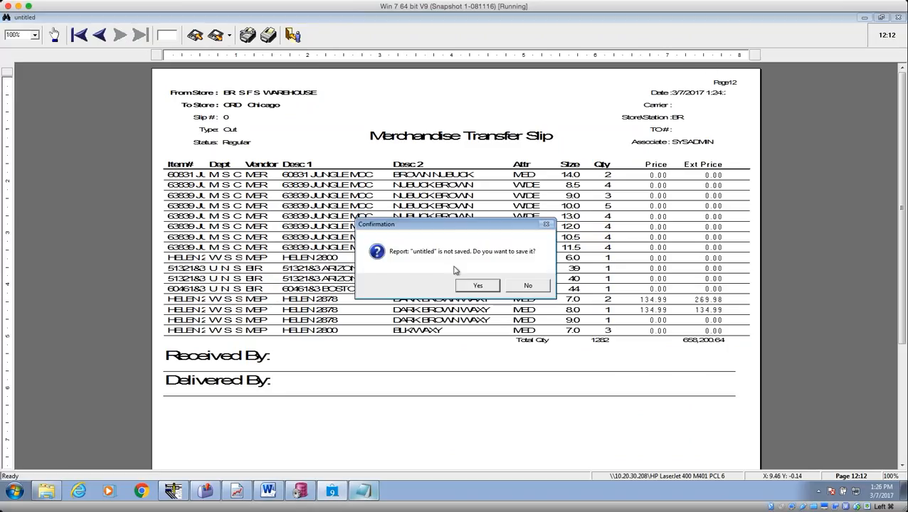
click(526, 286)
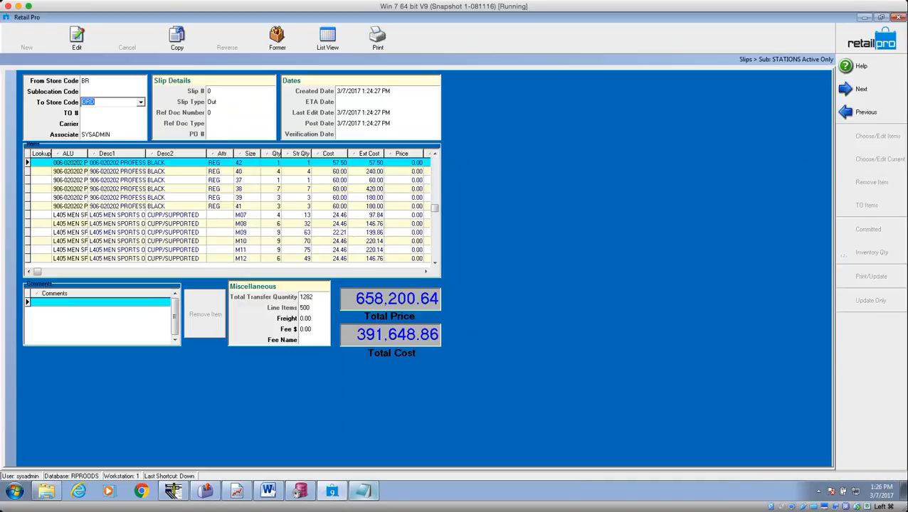
right_click(411, 41)
Add the Unhold command to the toolbar through the Menu Designer.
click(449, 44)
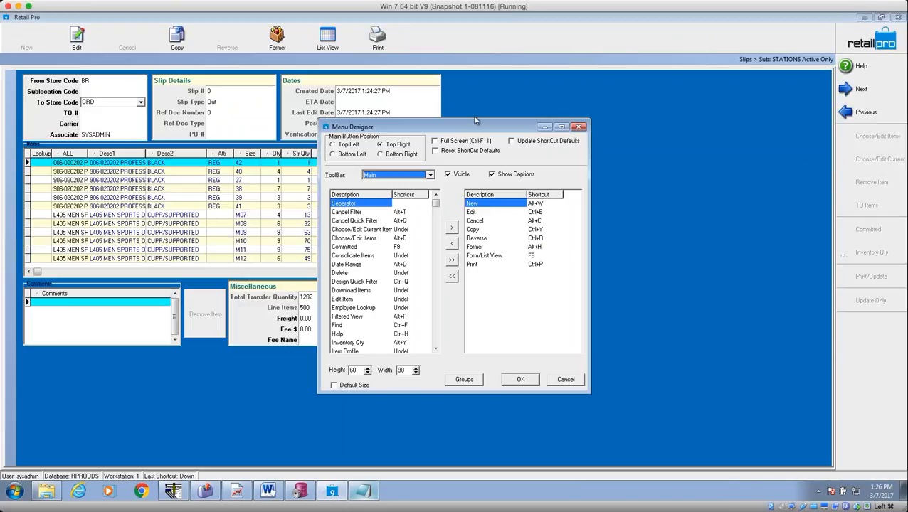
click(436, 343)
click(436, 343)
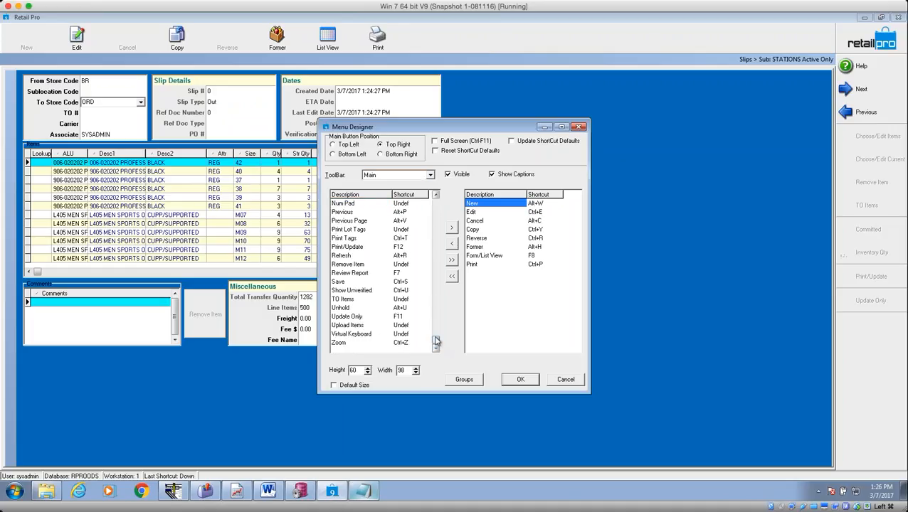
double_click(347, 307)
click(490, 276)
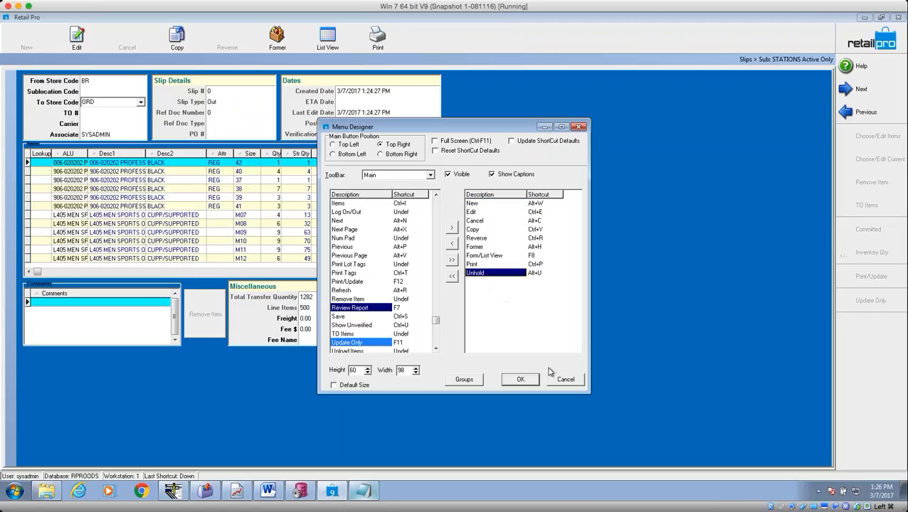
click(529, 381)
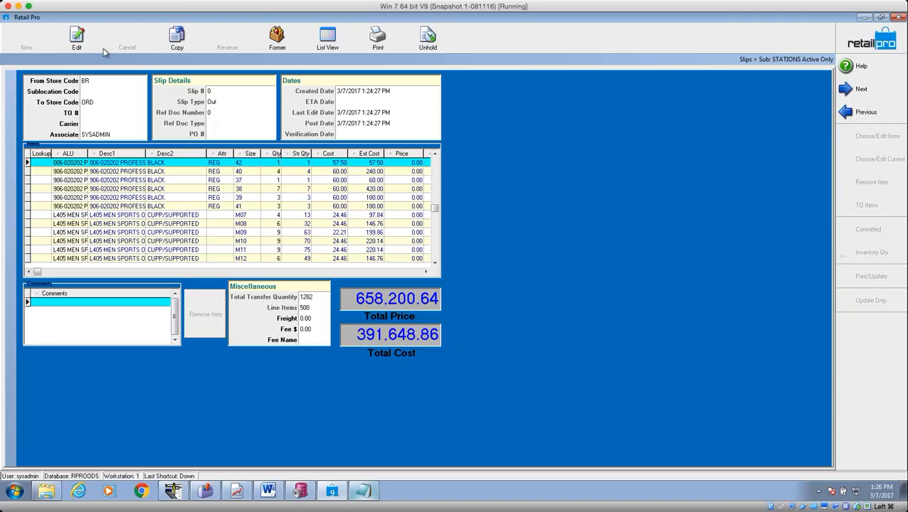
Start editing the held slip, then cancel and discard the edits.
click(78, 39)
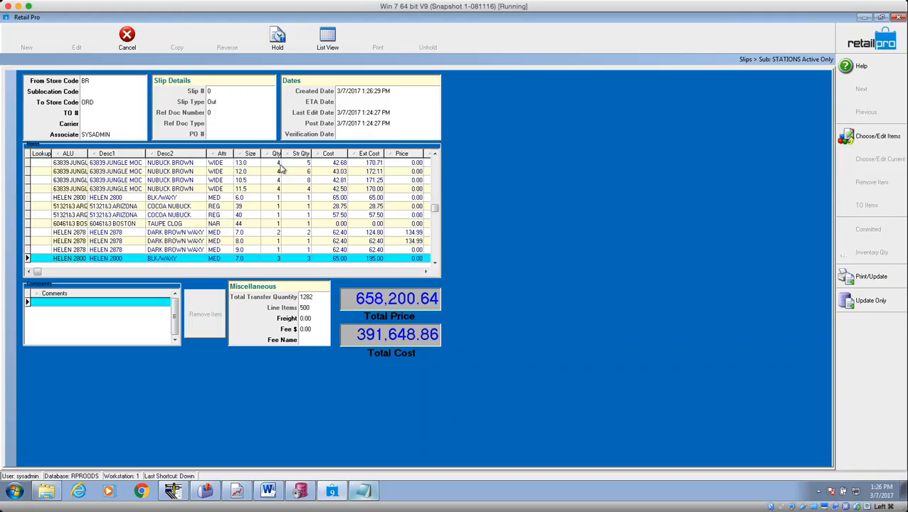
click(279, 163)
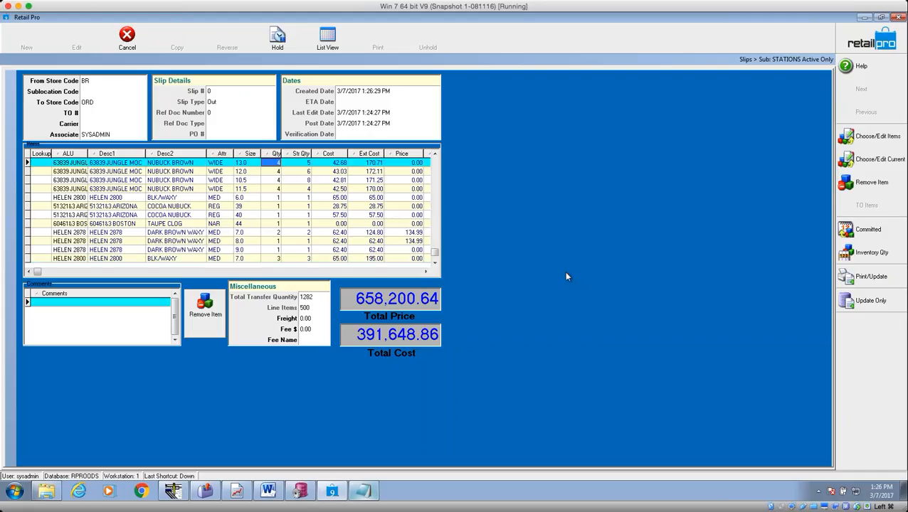
click(130, 43)
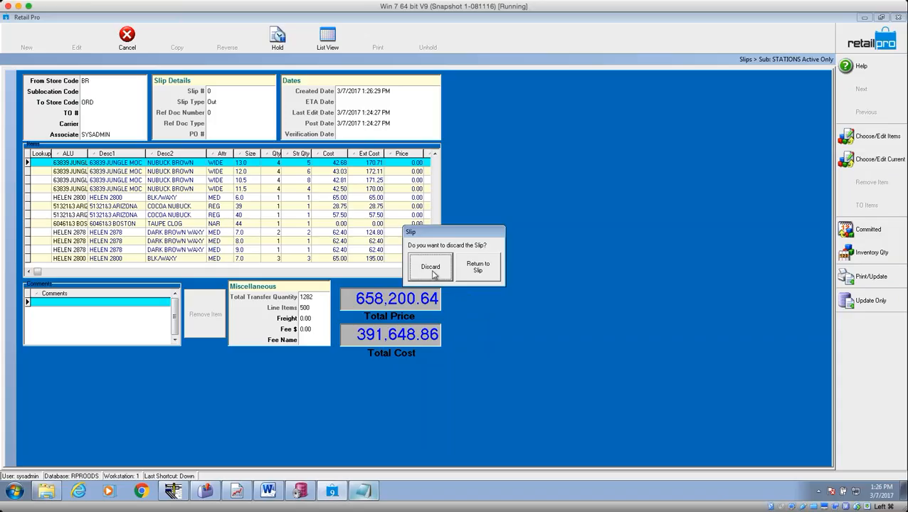
click(431, 273)
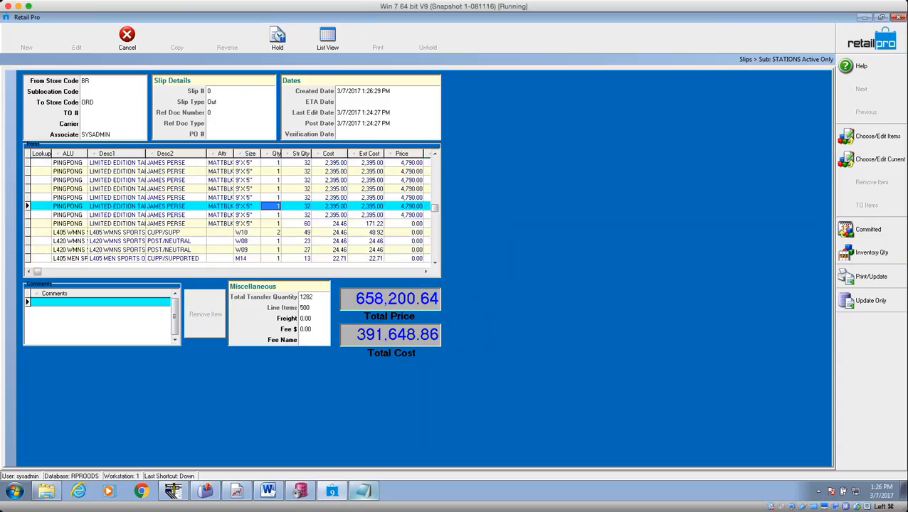
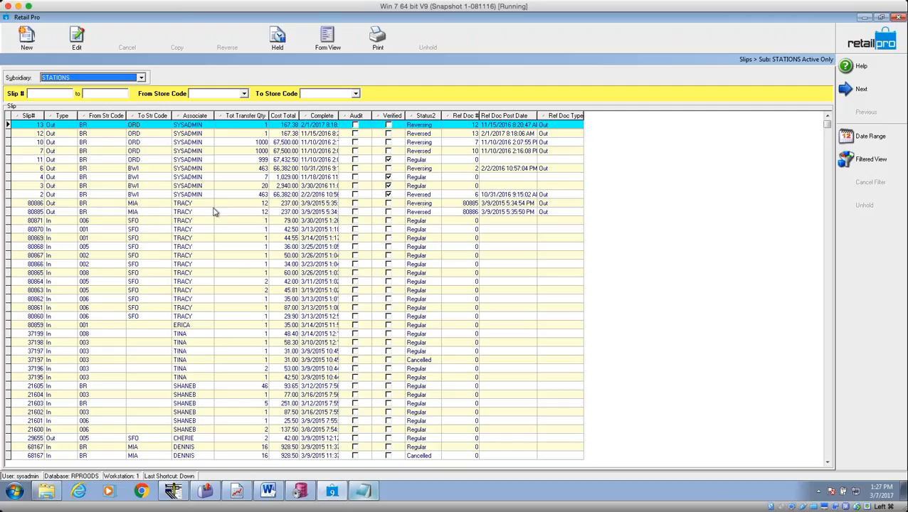
Leave the STATIONS transfer Slips list for the Auto Utilities/Multi store home page.
click(865, 44)
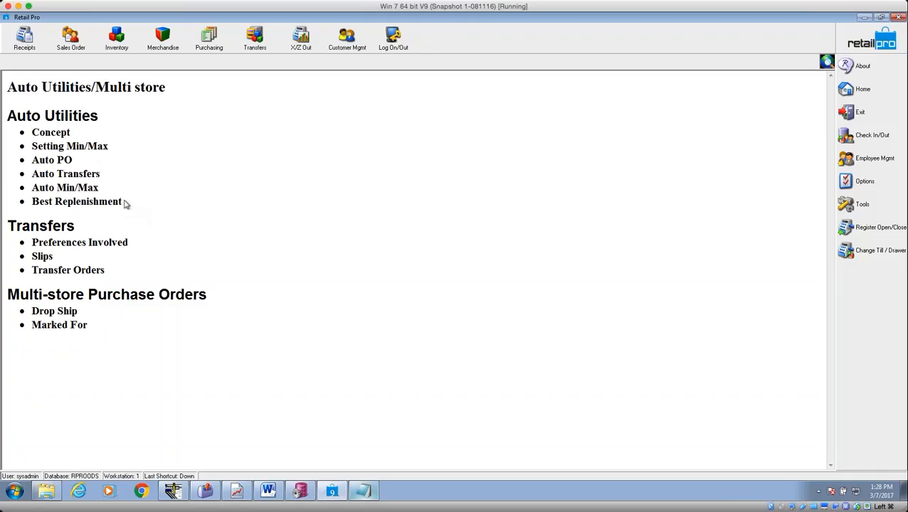
Highlight then deselect the Best Replenishment topic, and show the Transfers function list.
drag(124, 201, 26, 201)
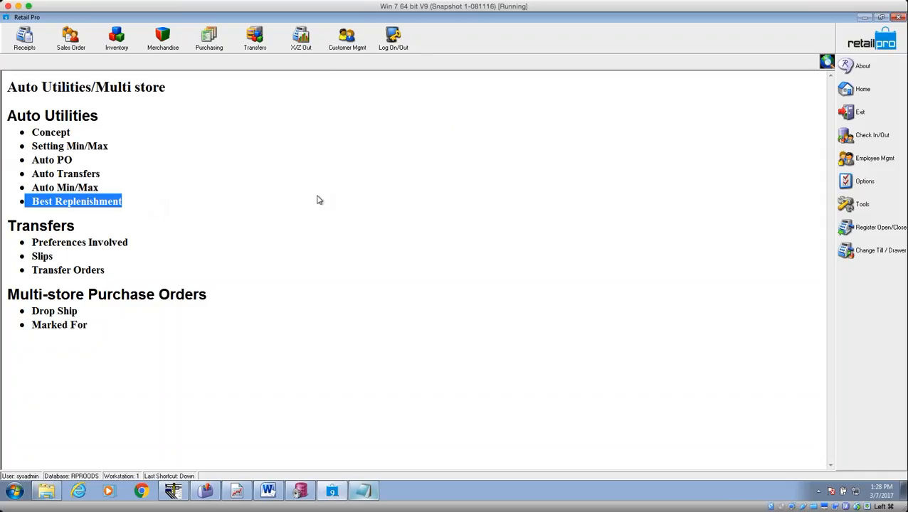
click(125, 208)
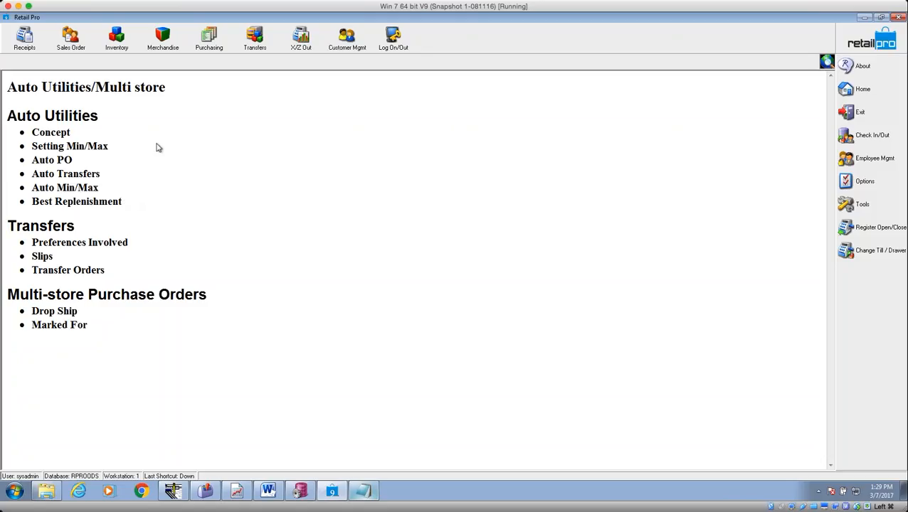
click(250, 49)
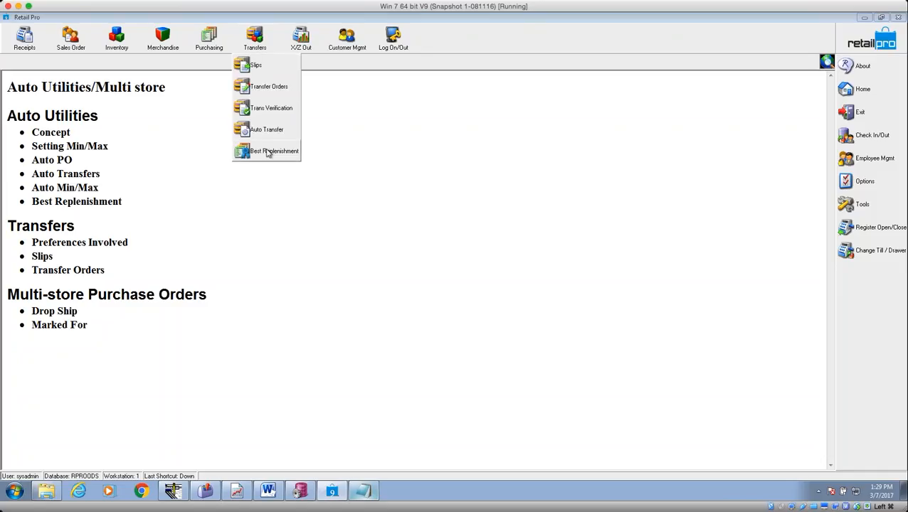
Start the Best Replenishment Wizard from Purchasing, keeping all store codes checked.
click(208, 40)
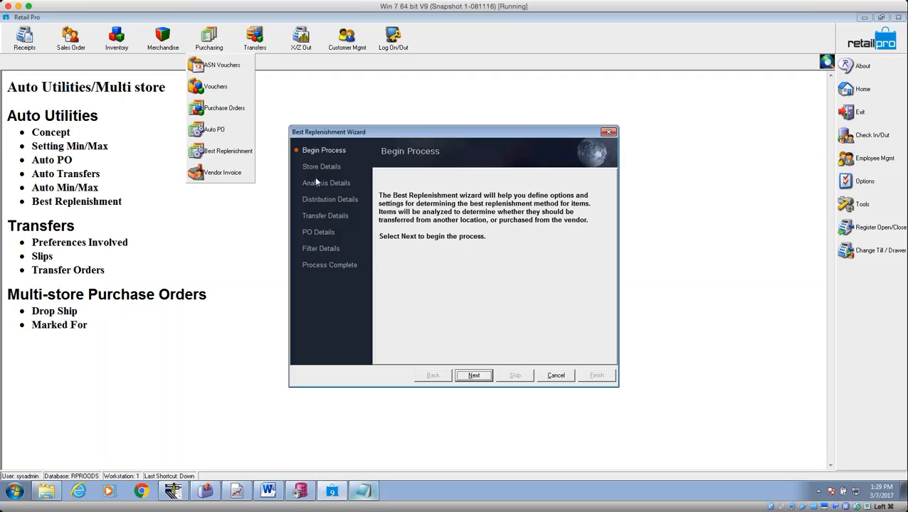
click(482, 380)
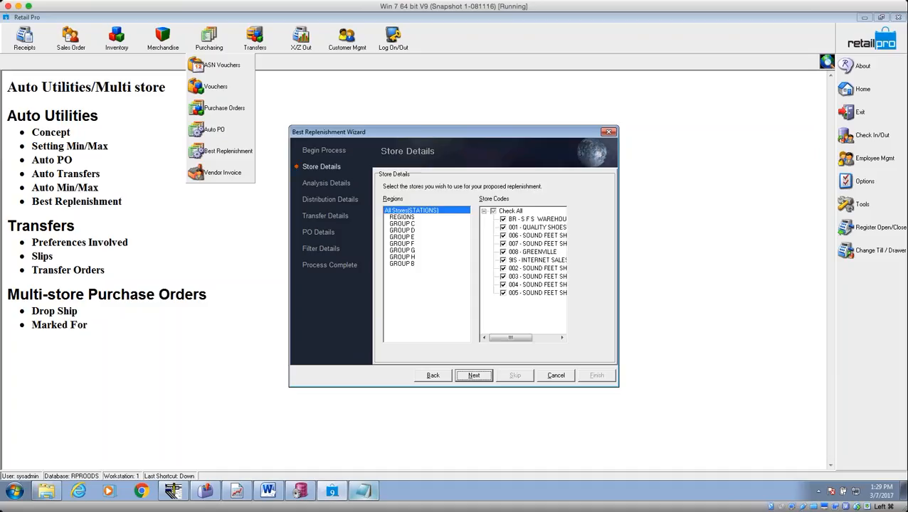
click(475, 376)
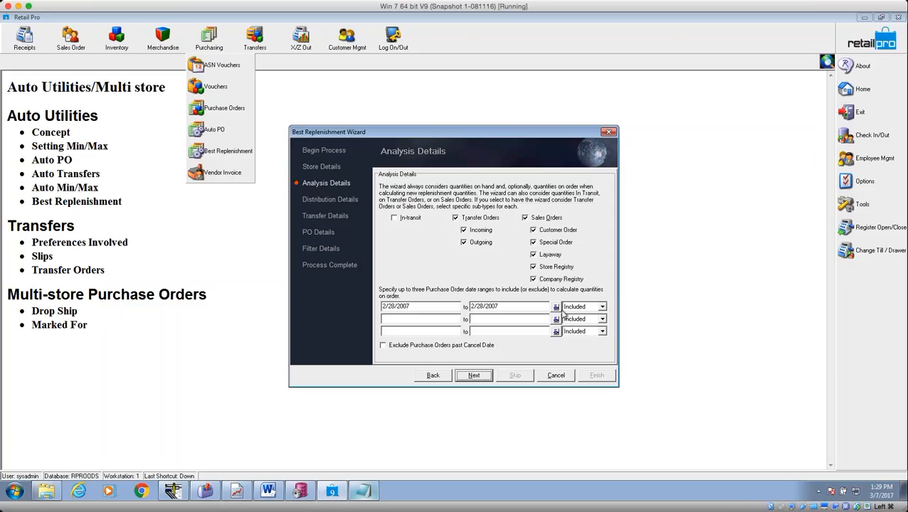
Set a 45-day first PO date range starting 15 days ago (2/20/2017–4/5/2017).
click(555, 307)
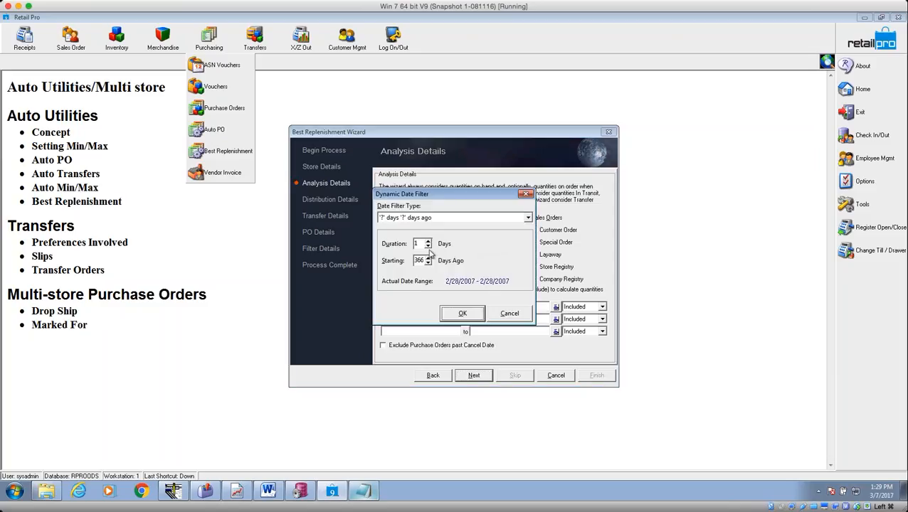
drag(419, 243, 396, 242)
text(45)
key(Tab)
text(15)
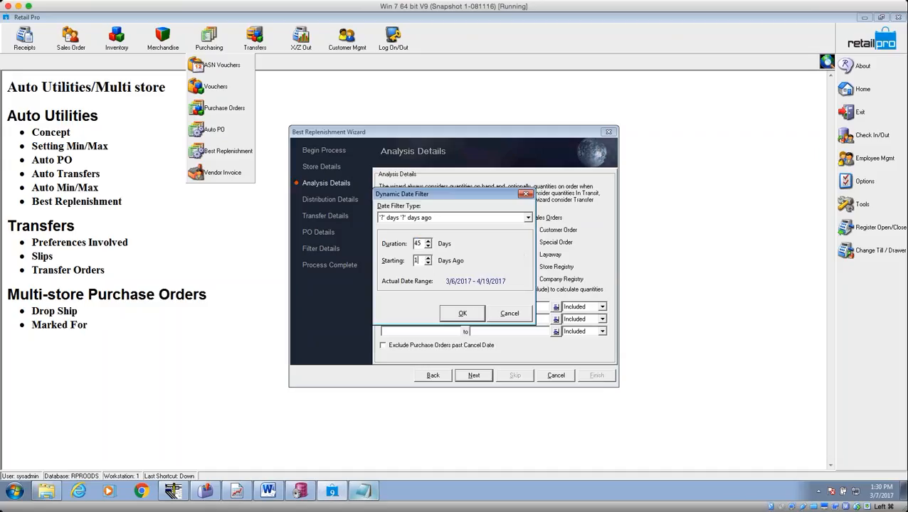
click(468, 317)
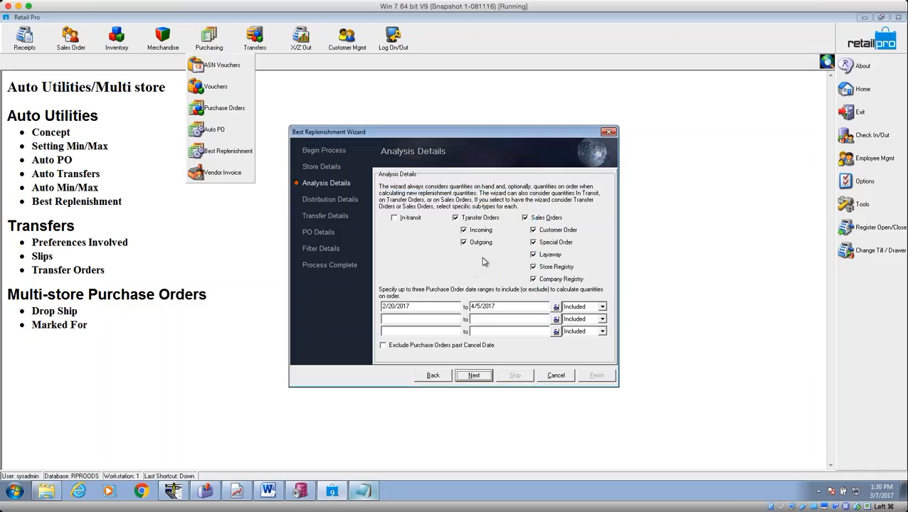
Exclude transfer orders and sales orders from the quantity counts.
click(456, 218)
click(456, 218)
click(526, 219)
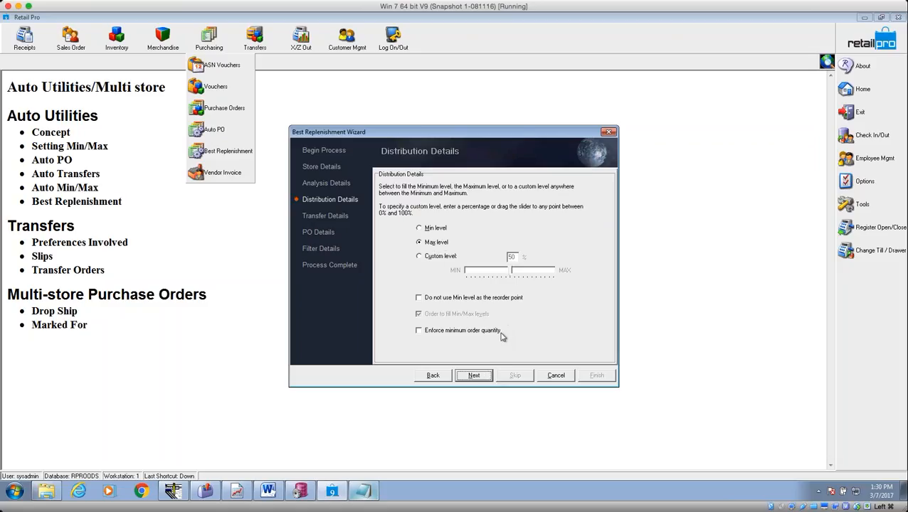
Keep Held Transfer Slips as the transfer document type.
click(476, 377)
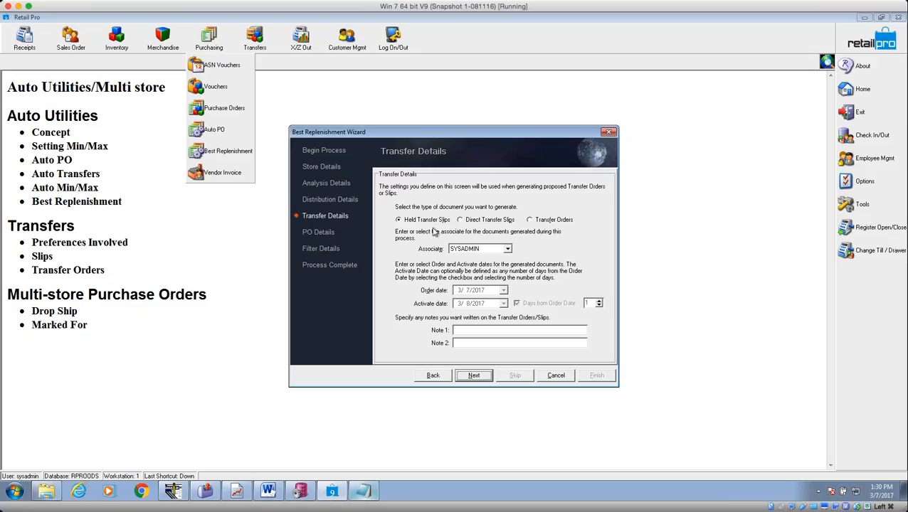
click(460, 220)
key(Left)
key(Right)
key(Right)
click(431, 220)
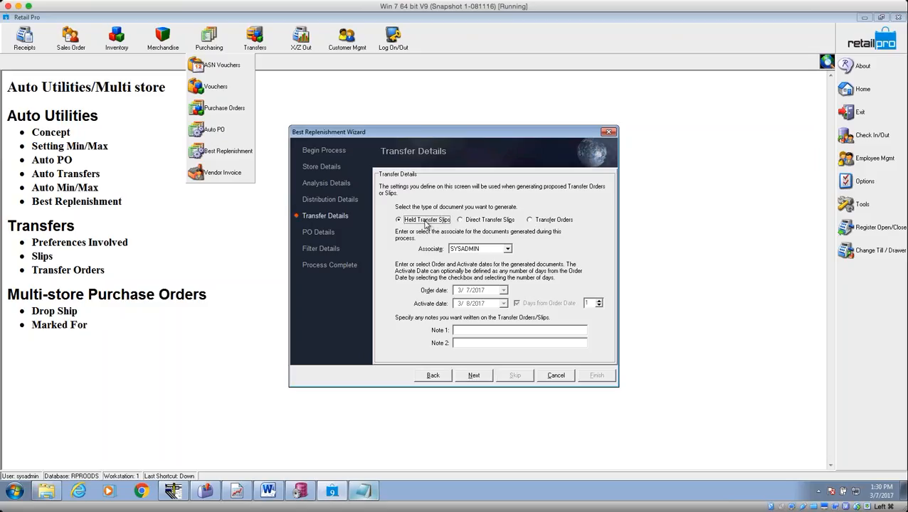
click(480, 378)
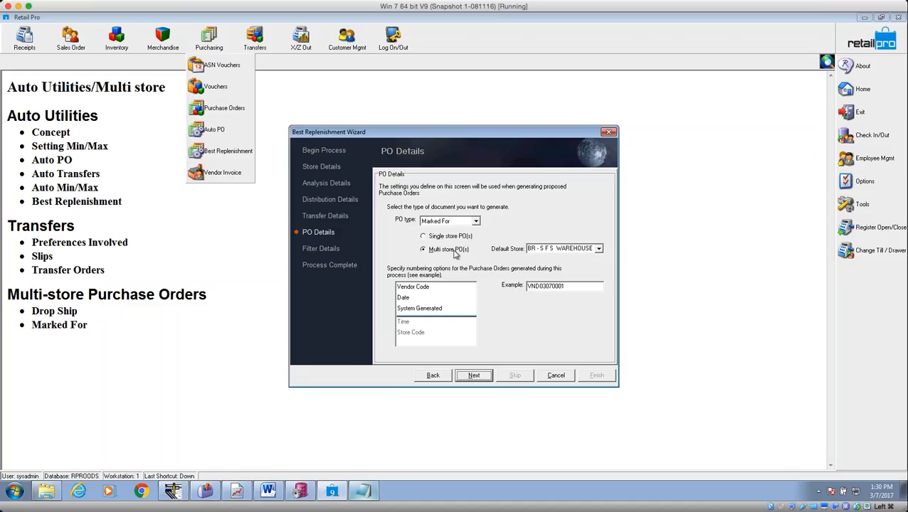
Set POs to ship 1 day and cancel 30 days after the order date.
click(481, 380)
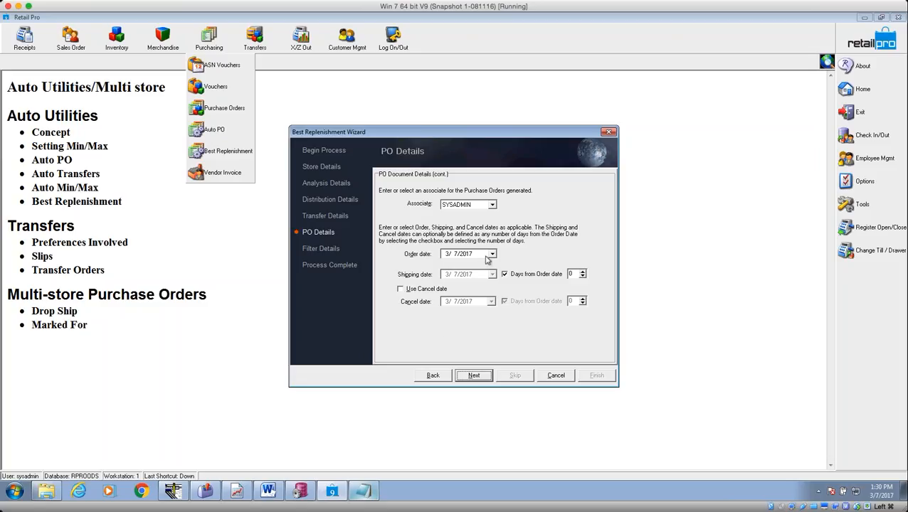
click(571, 274)
text(1)
click(400, 289)
text(30)
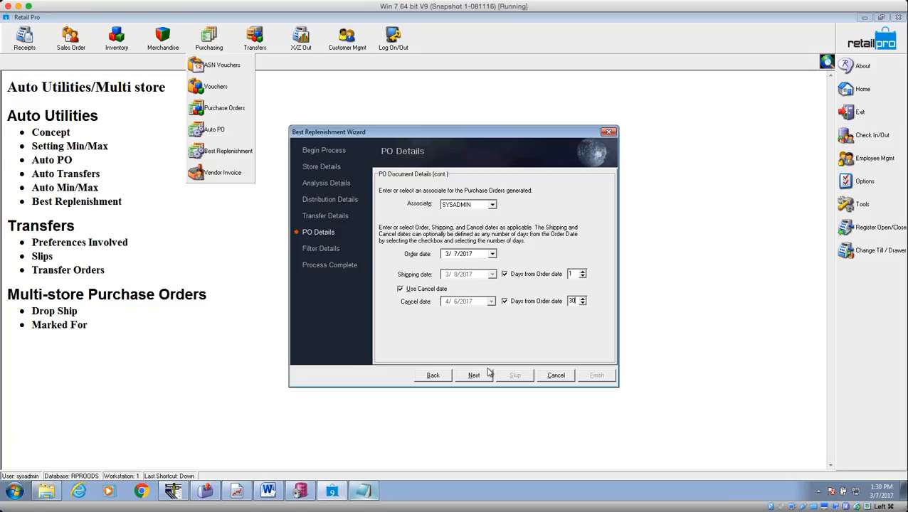
click(474, 376)
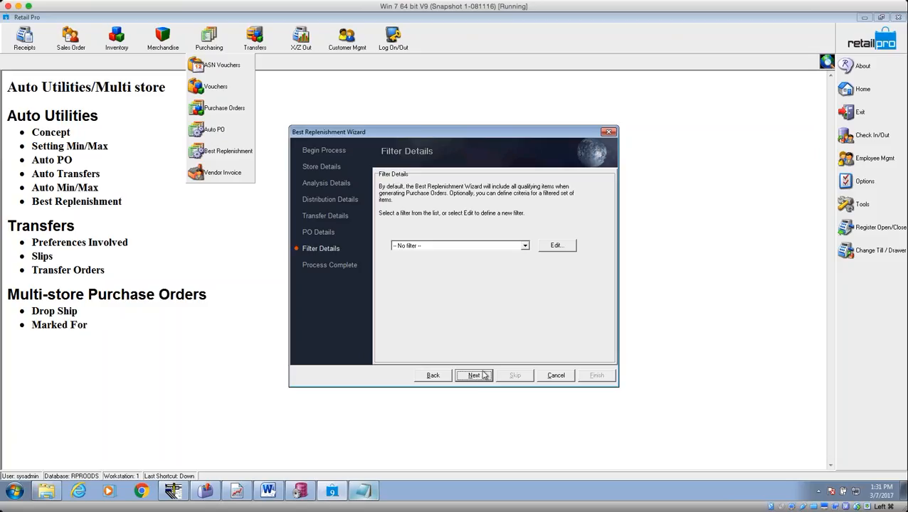
Choose the saved AA MIN MAX item filter and open its criteria for editing.
click(525, 246)
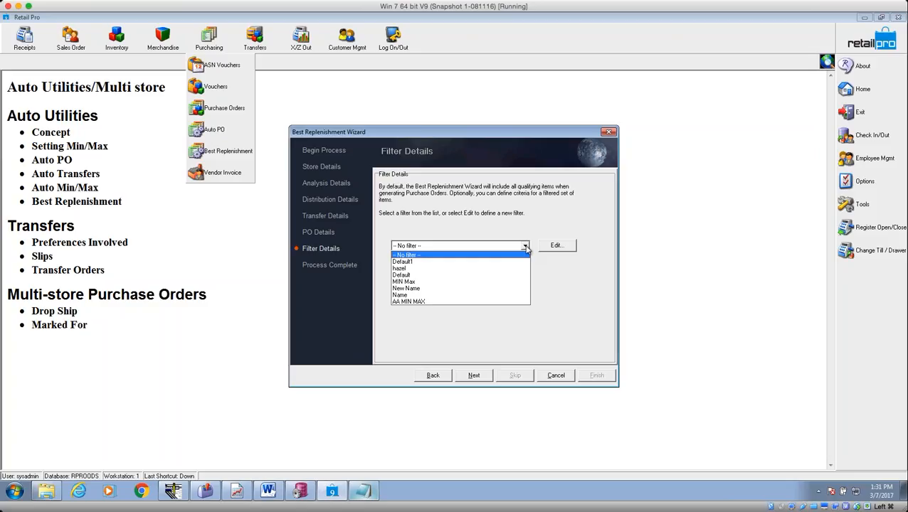
click(525, 246)
click(525, 246)
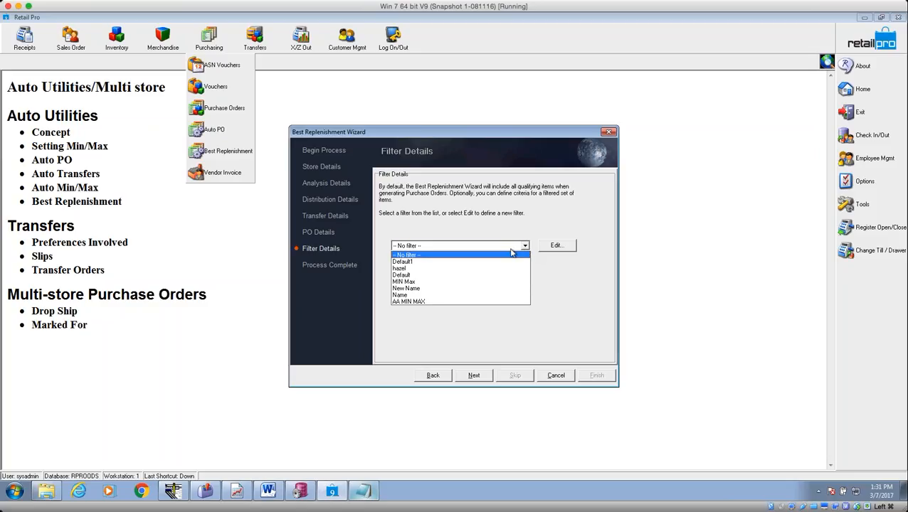
click(459, 302)
click(549, 249)
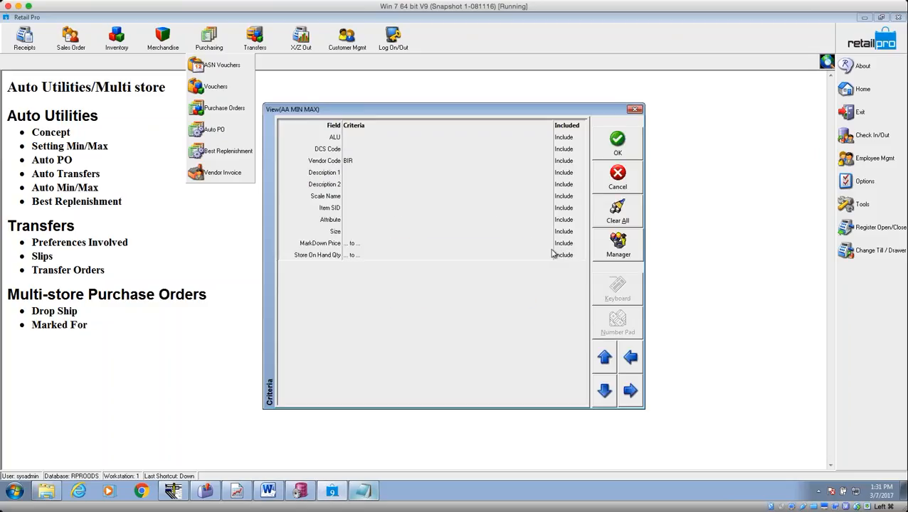
Limit the filter's Vendor Code to MER only and finish the wizard.
click(375, 161)
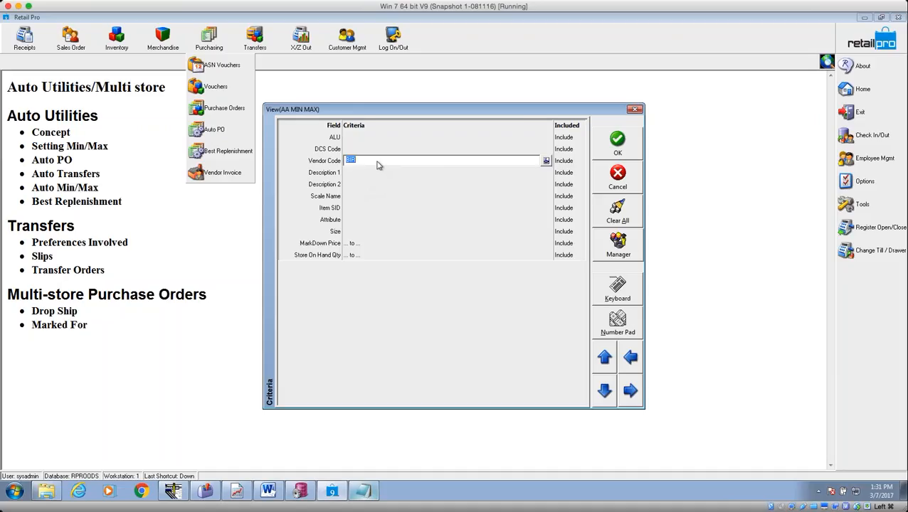
click(546, 163)
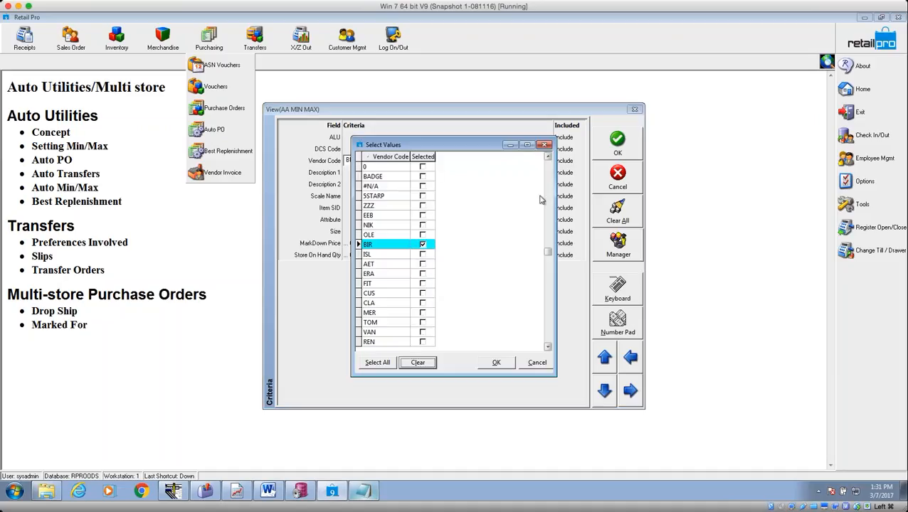
click(388, 165)
click(431, 364)
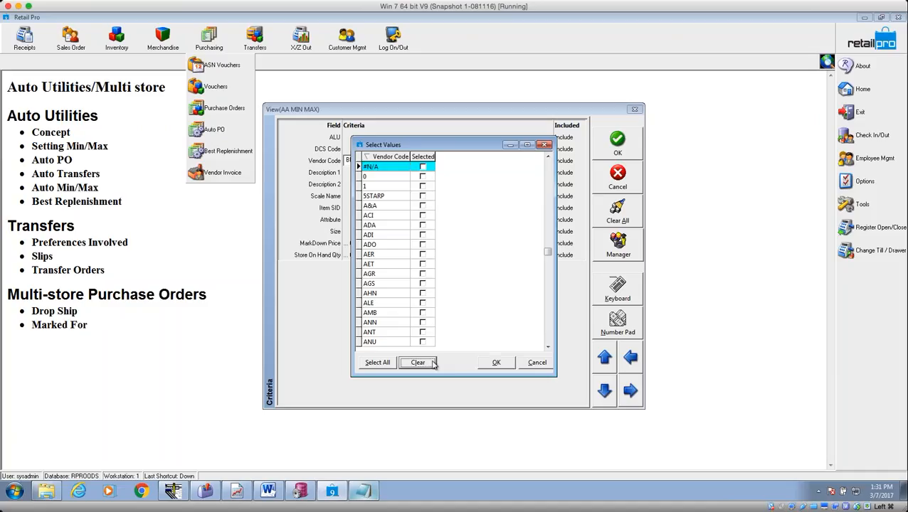
click(548, 331)
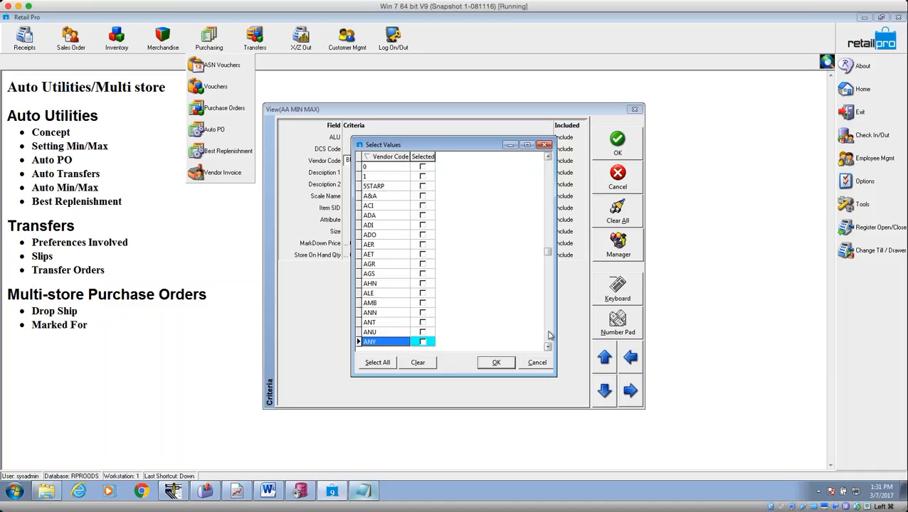
click(549, 302)
click(549, 302)
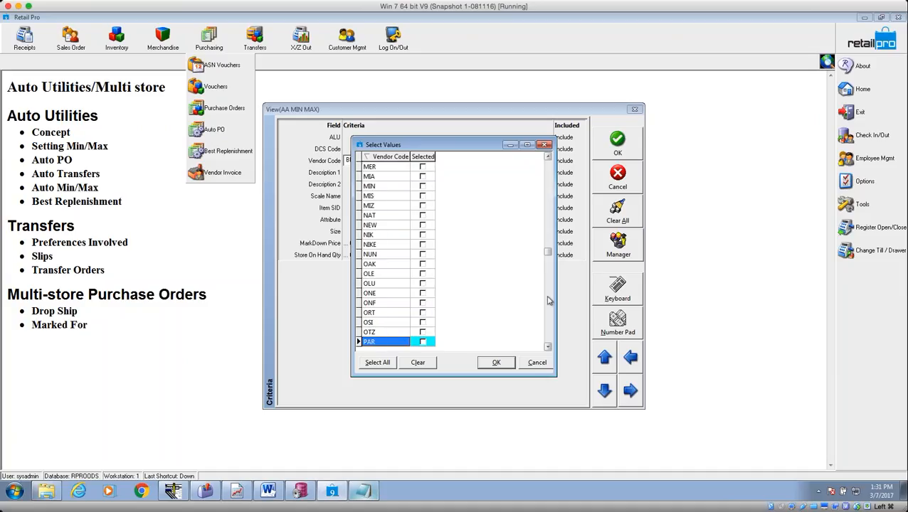
click(422, 166)
click(496, 362)
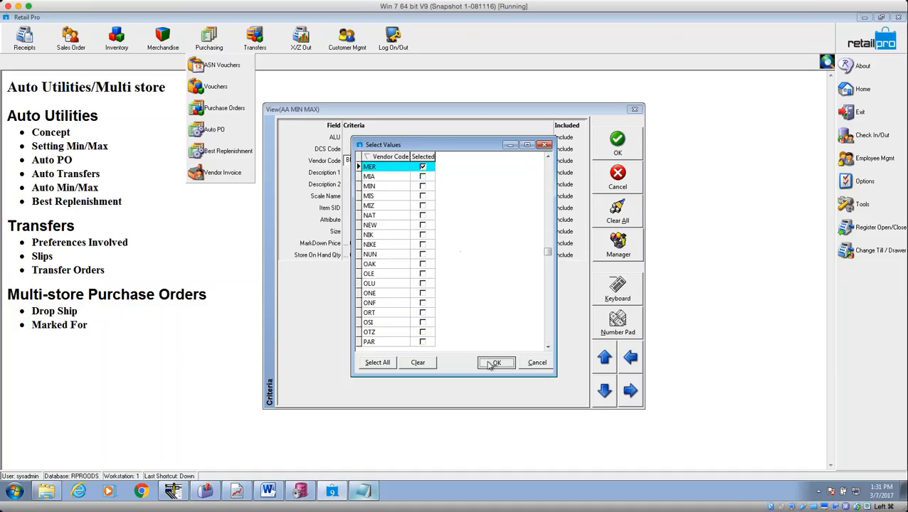
click(618, 146)
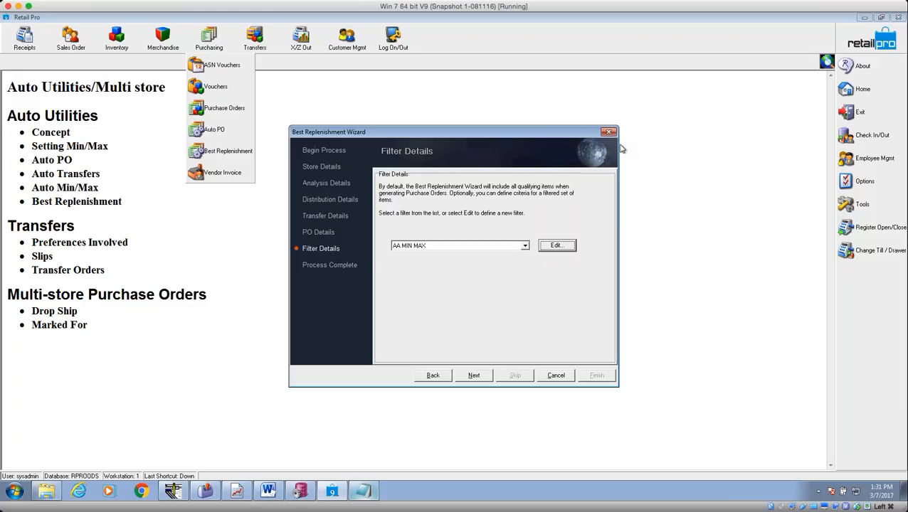
click(487, 380)
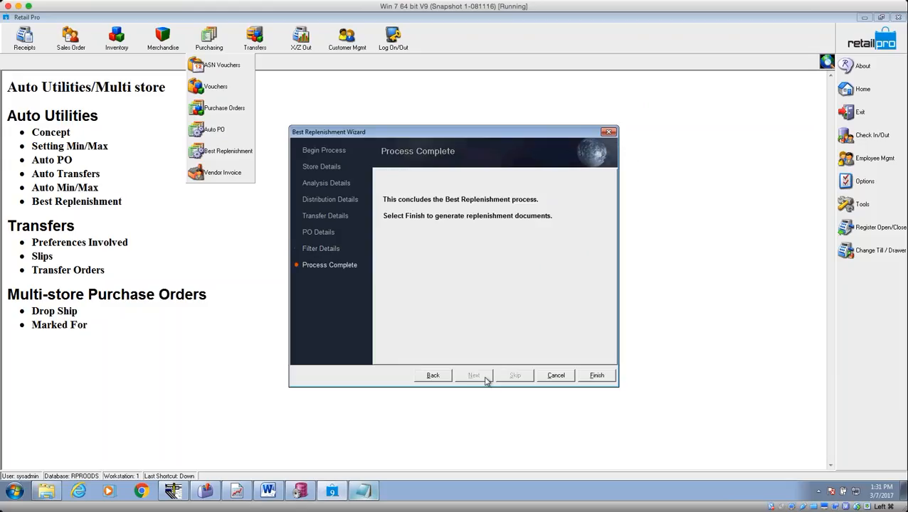
click(586, 379)
Save the wizard settings and move the Src Store Code column left of Store Code.
click(432, 265)
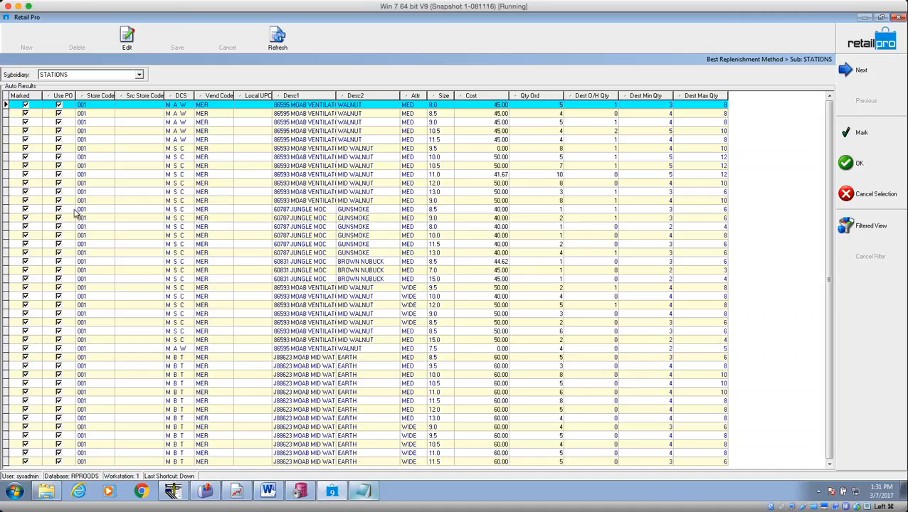
click(65, 123)
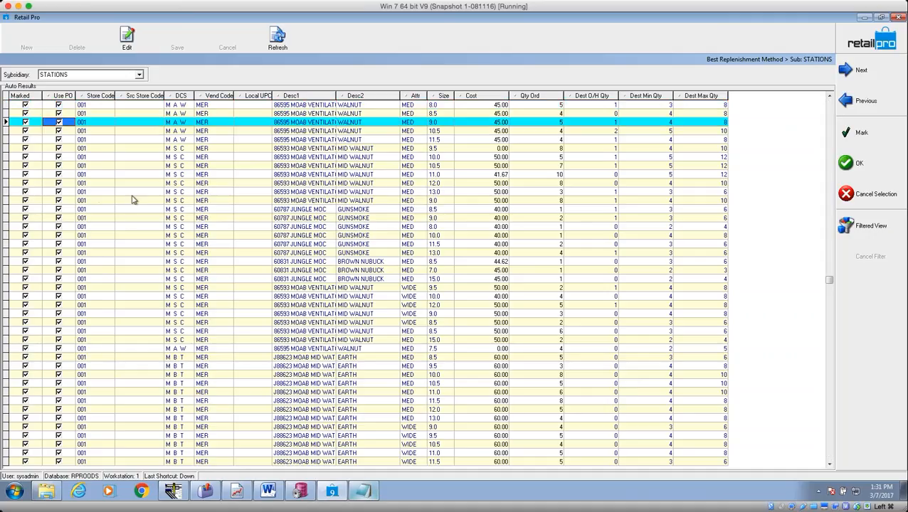
click(104, 104)
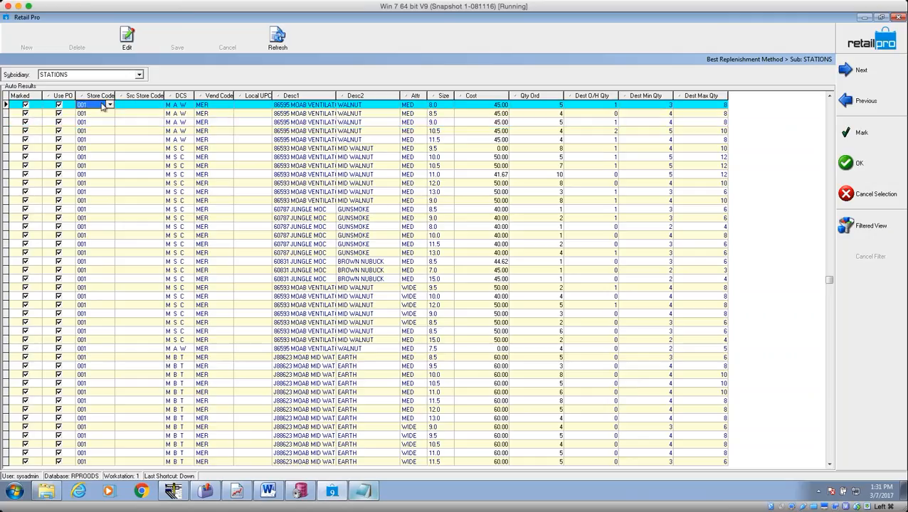
drag(142, 96, 92, 97)
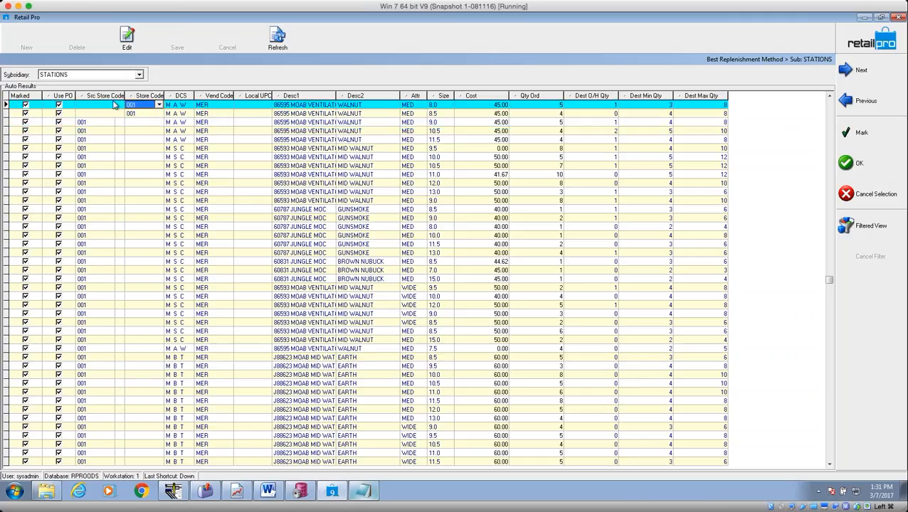
click(113, 114)
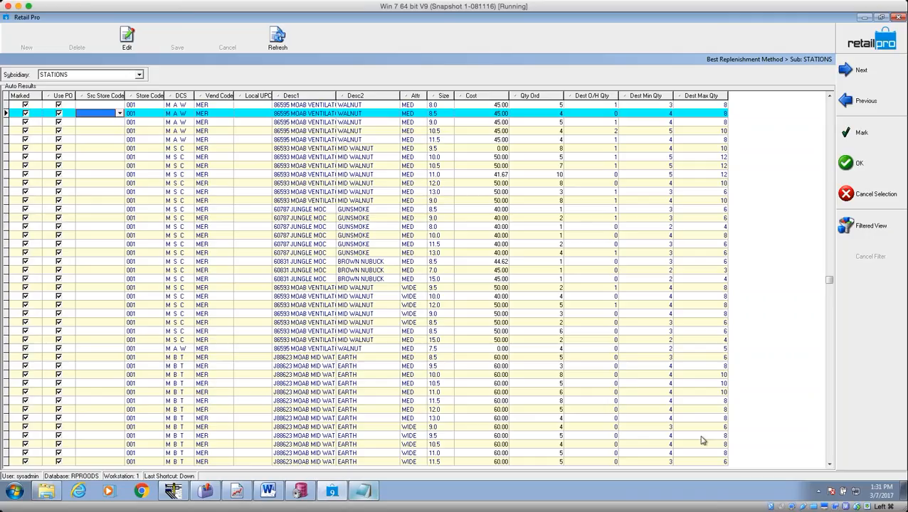
Review result rows sourced from other stores, such as 002 and CMP.
click(830, 451)
click(830, 451)
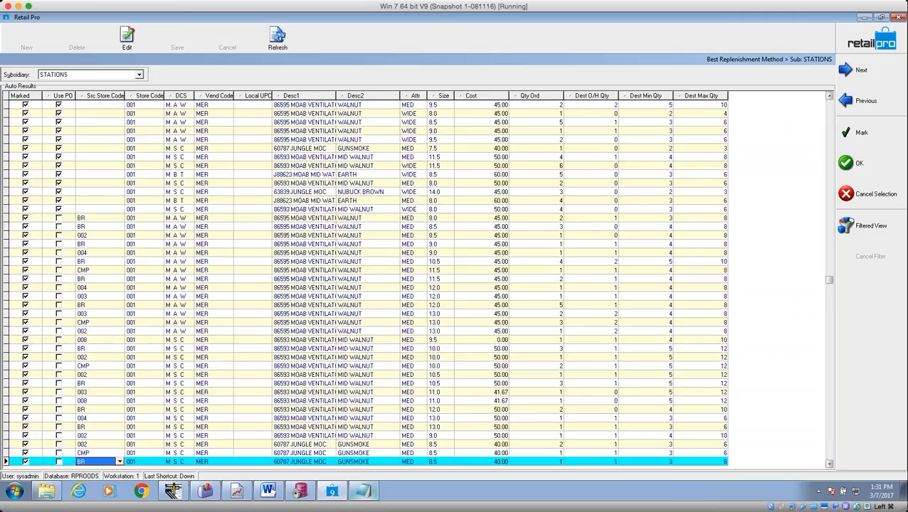
click(831, 451)
click(831, 452)
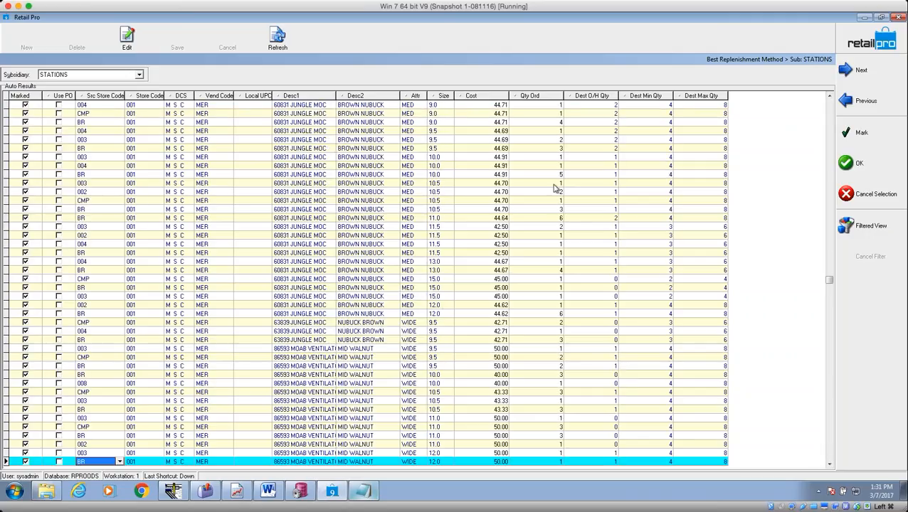
click(829, 114)
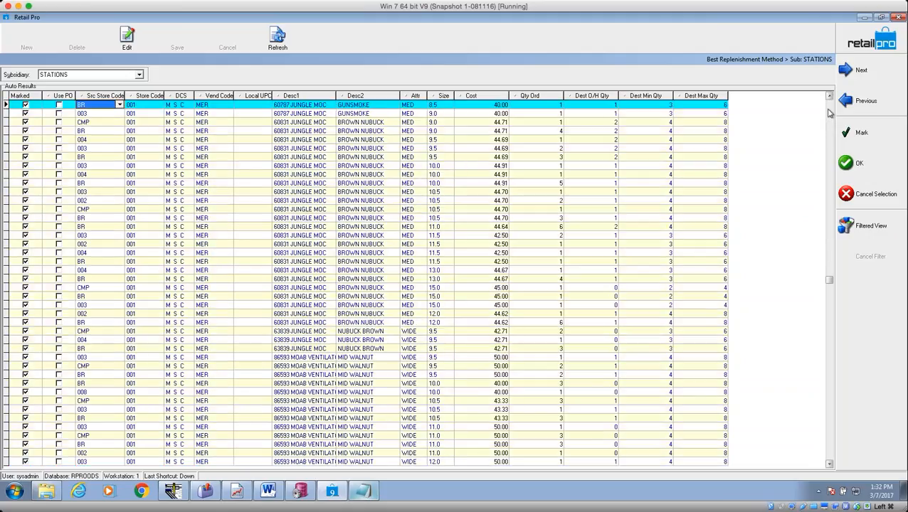
click(829, 114)
click(114, 226)
click(104, 246)
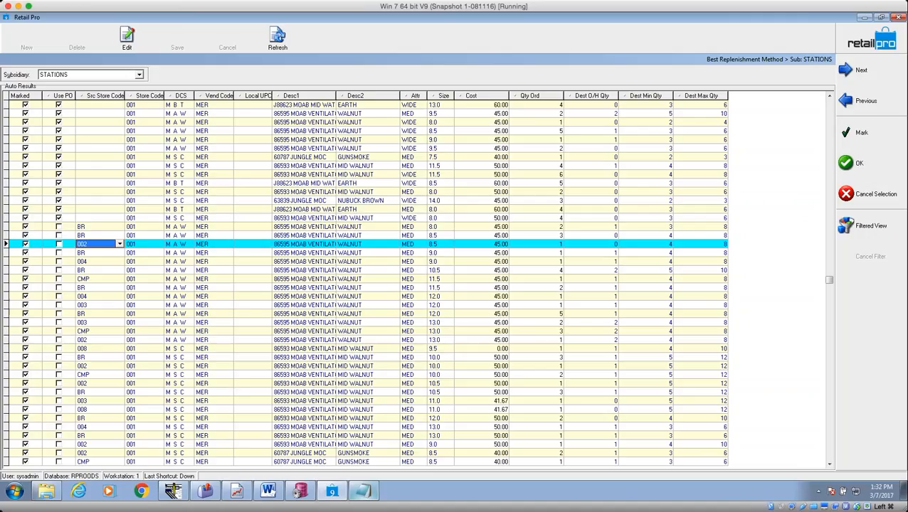
click(145, 246)
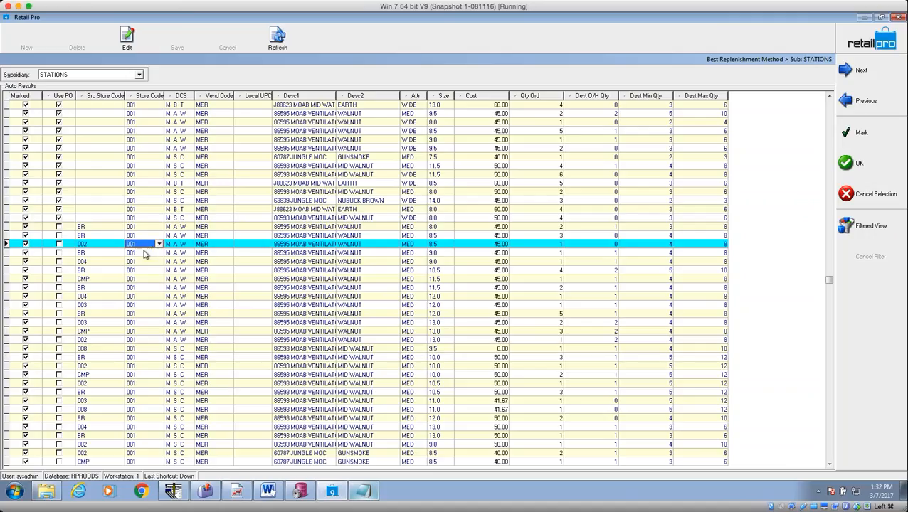
click(87, 281)
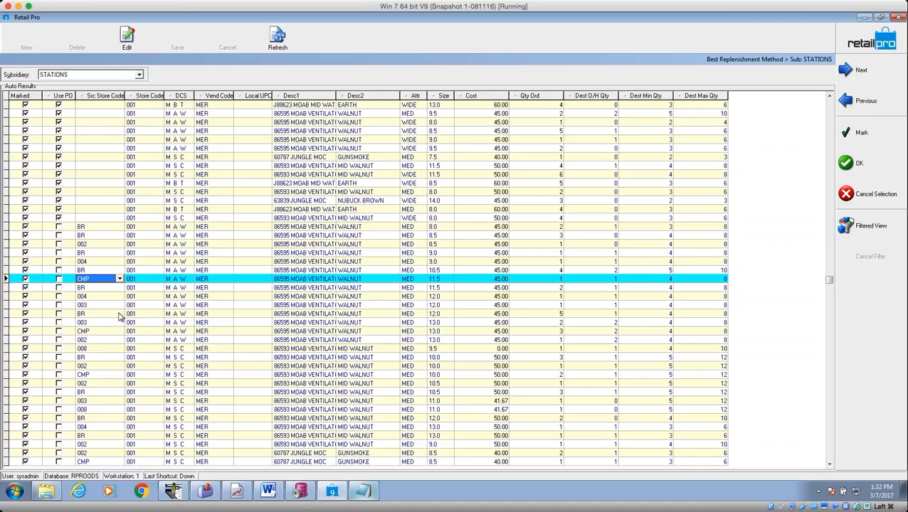
Step down through the remaining suggested transfers, including rows sourced from store 004.
click(101, 298)
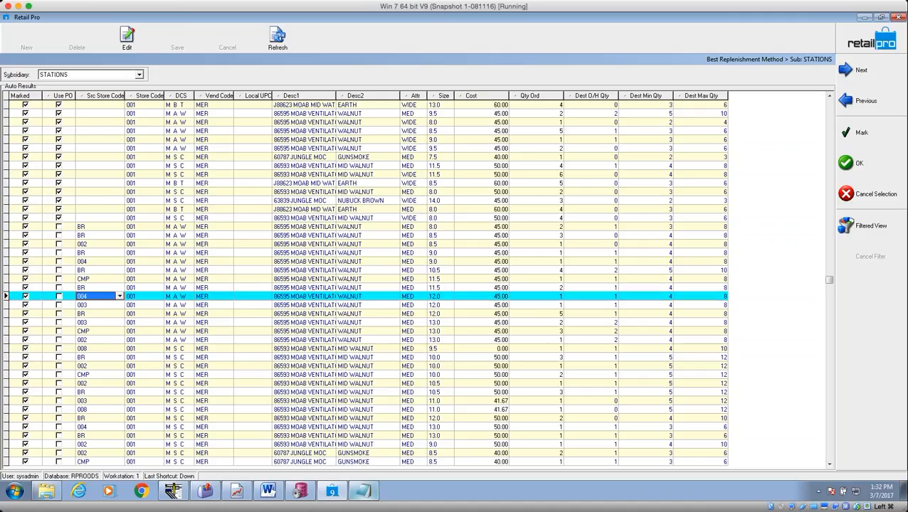
click(134, 298)
click(108, 306)
click(132, 306)
key(Down)
key(Down)
key(Down)
key(Down)
key(Down)
key(Down)
key(Down)
key(Down)
key(Down)
key(Down)
key(Down)
key(Down)
key(Down)
key(Down)
key(Down)
key(Down)
key(Down)
key(Down)
key(Down)
key(Down)
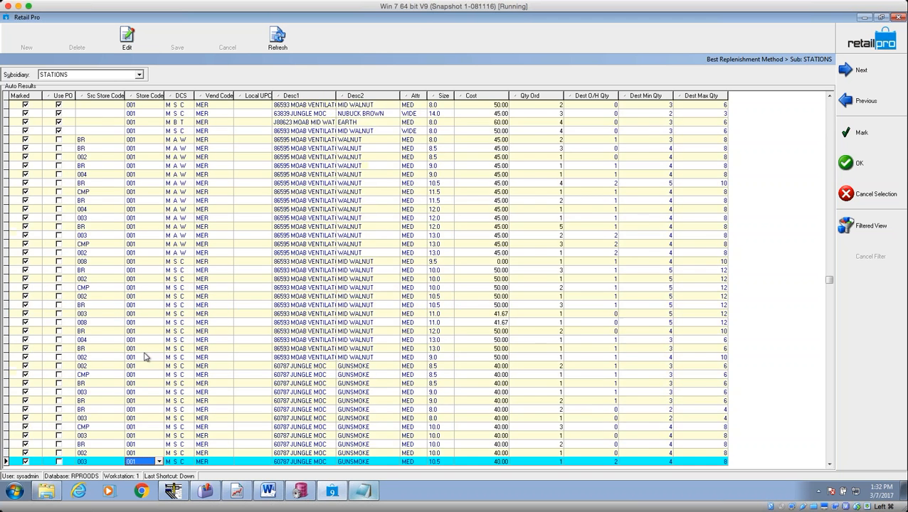
key(Down)
key(Down)
key(Down)
key(Down)
key(Down)
key(Down)
key(Down)
key(Down)
key(Down)
key(Down)
key(Down)
key(Down)
key(Down)
key(Down)
key(Down)
key(Down)
key(Down)
key(Down)
key(Down)
key(Down)
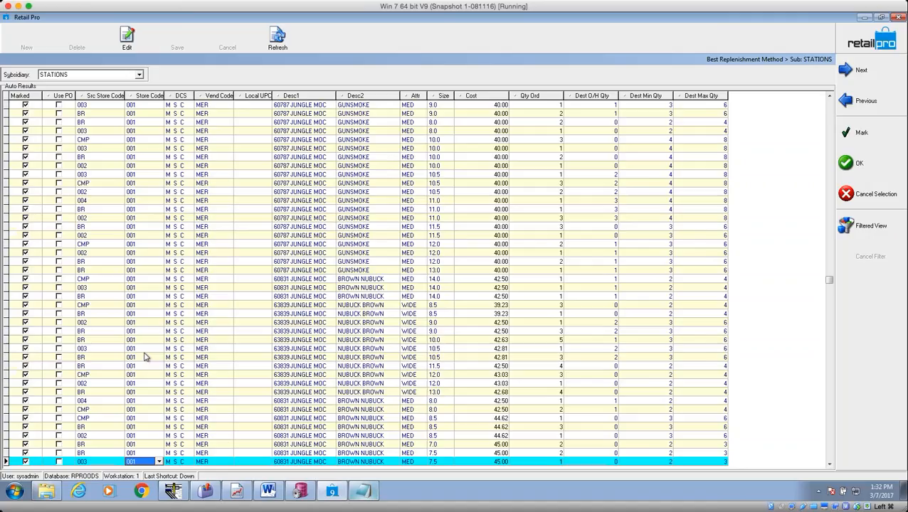
key(Down)
key(Down)
key(Down)
key(Down)
key(Down)
key(Down)
key(Down)
key(Down)
key(Down)
key(Down)
key(Down)
key(Down)
key(Down)
key(Down)
key(Down)
key(Down)
key(Down)
key(Down)
key(Down)
key(Down)
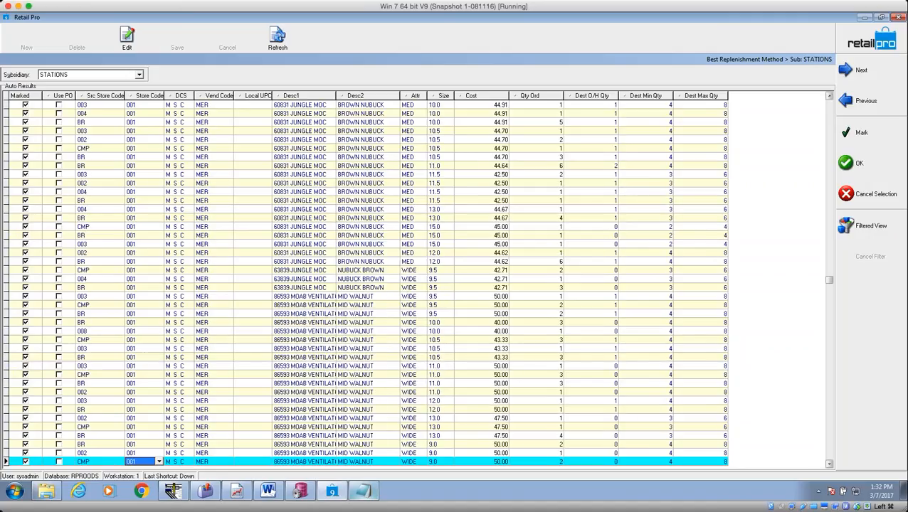
key(Down)
key(Down)
key(Down)
key(Down)
key(Down)
key(Down)
key(Down)
key(Down)
key(Down)
key(Down)
key(Down)
key(Down)
key(Down)
key(Down)
key(Down)
key(Down)
key(Down)
key(Down)
key(Down)
key(Down)
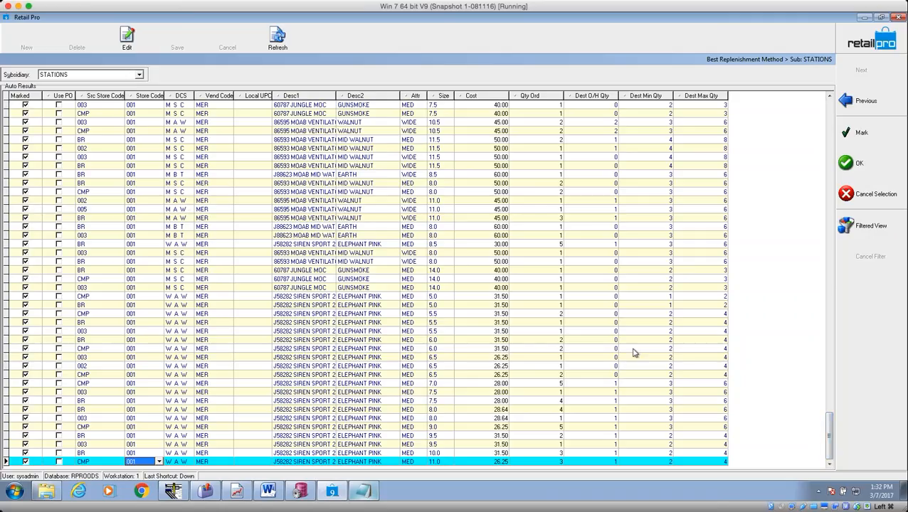
drag(830, 441, 826, 121)
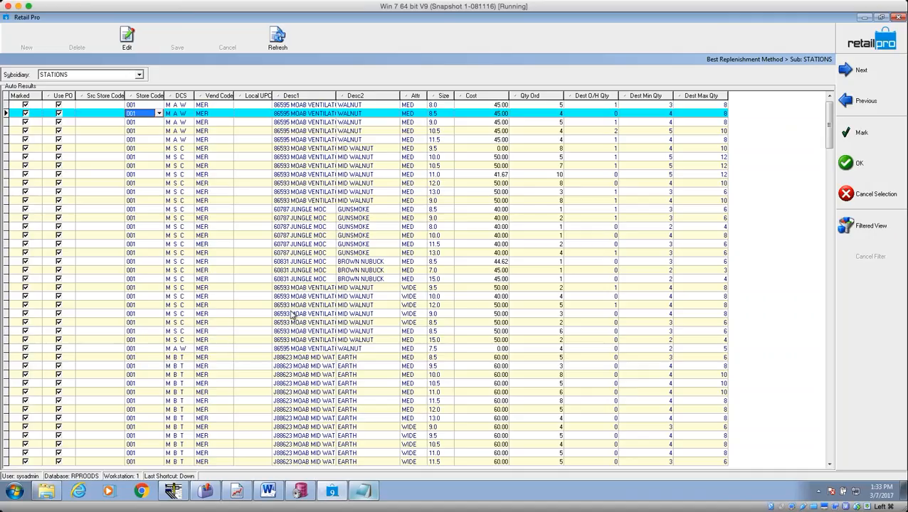
Accept the marked suggestions and create transfer orders from all 548 replenishment records.
click(860, 164)
click(432, 266)
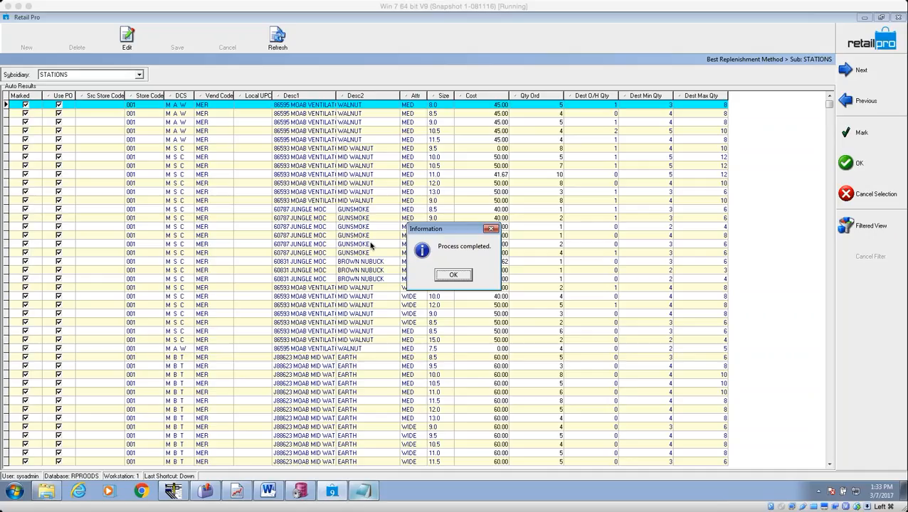
click(459, 279)
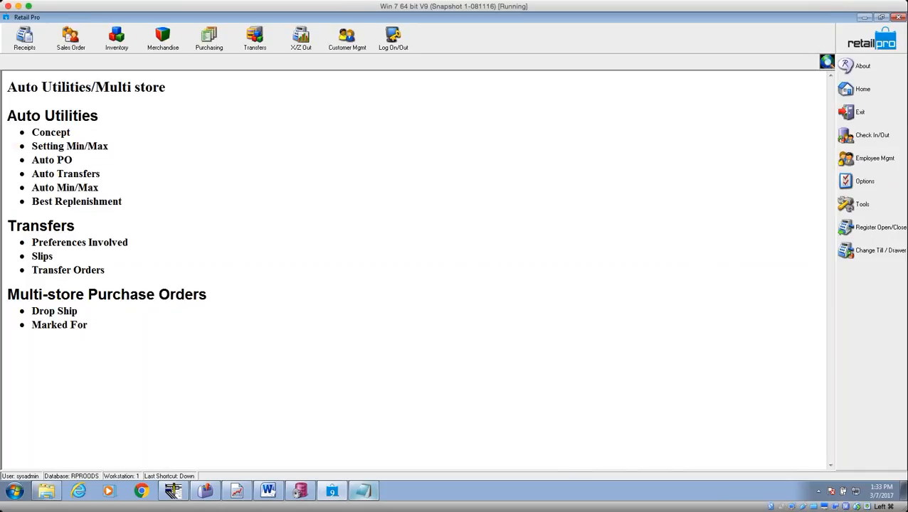
click(210, 46)
click(221, 107)
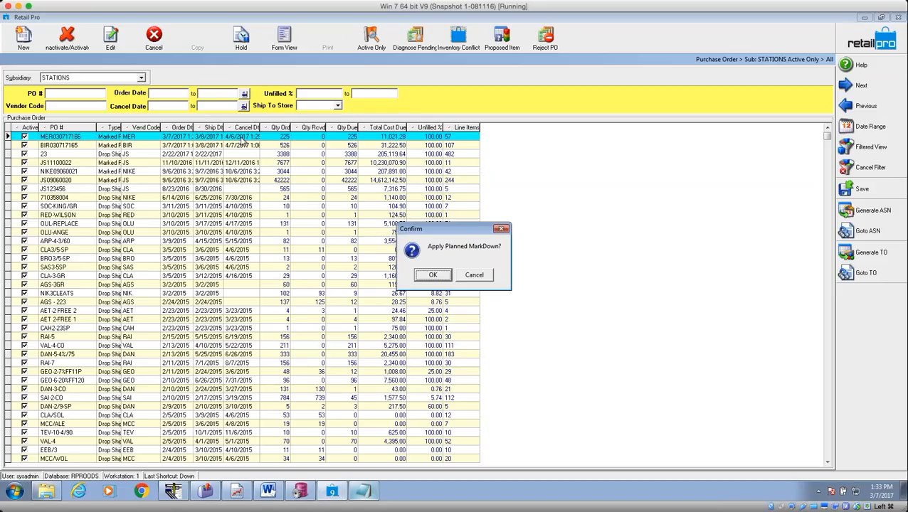
click(479, 277)
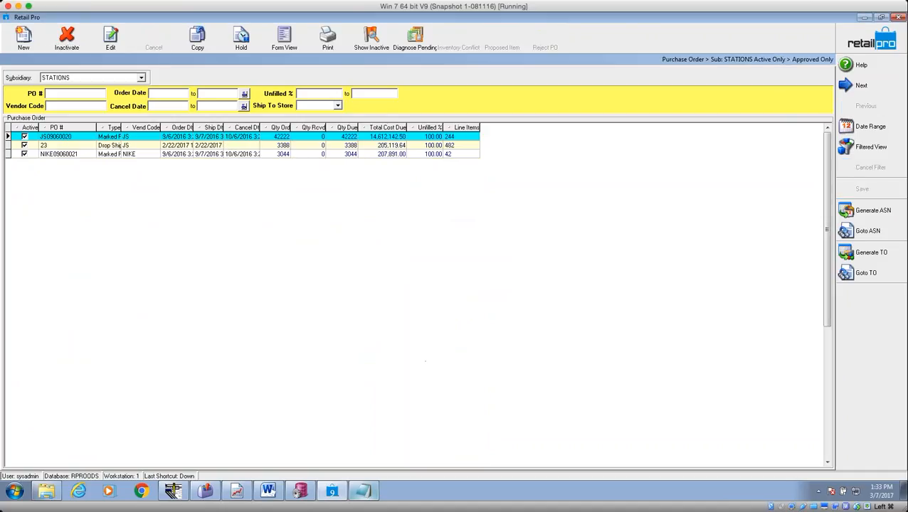
click(848, 43)
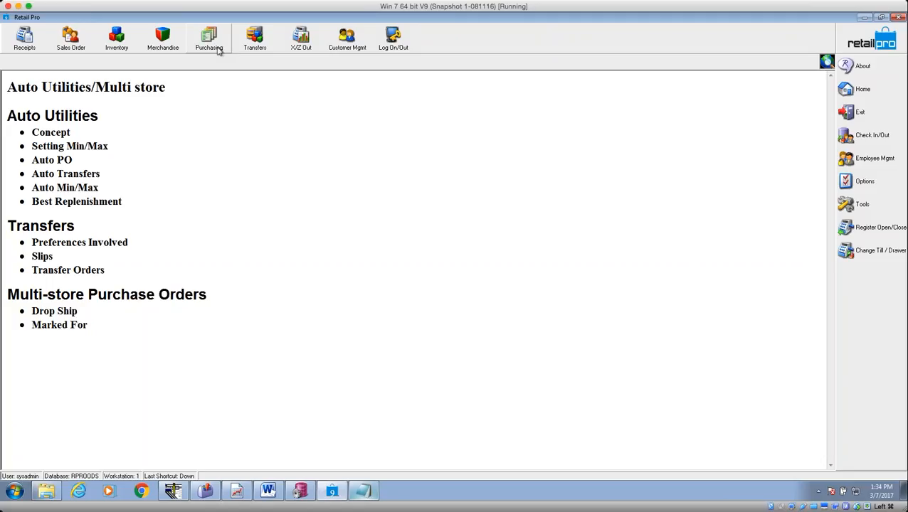
Open the first held CMP-to-ORD transfer slip (cost 78.75) in Form View, declining the markdown.
click(257, 42)
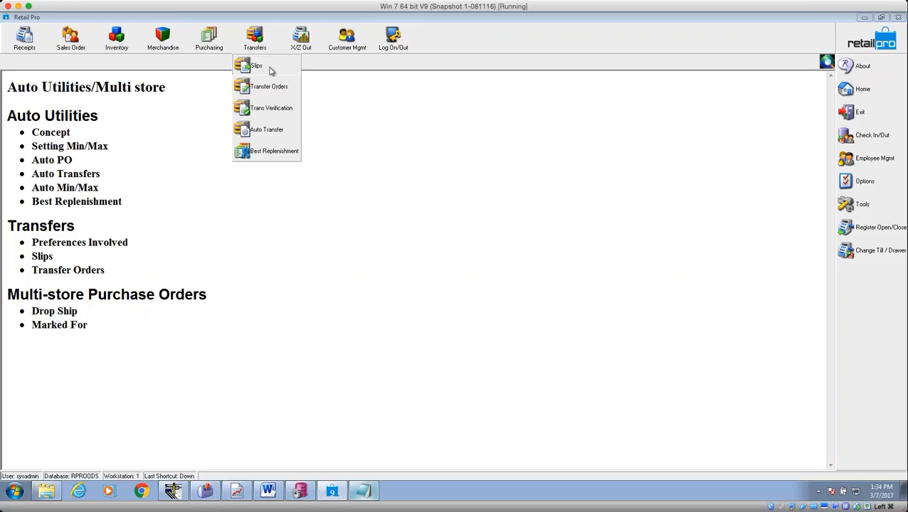
click(257, 65)
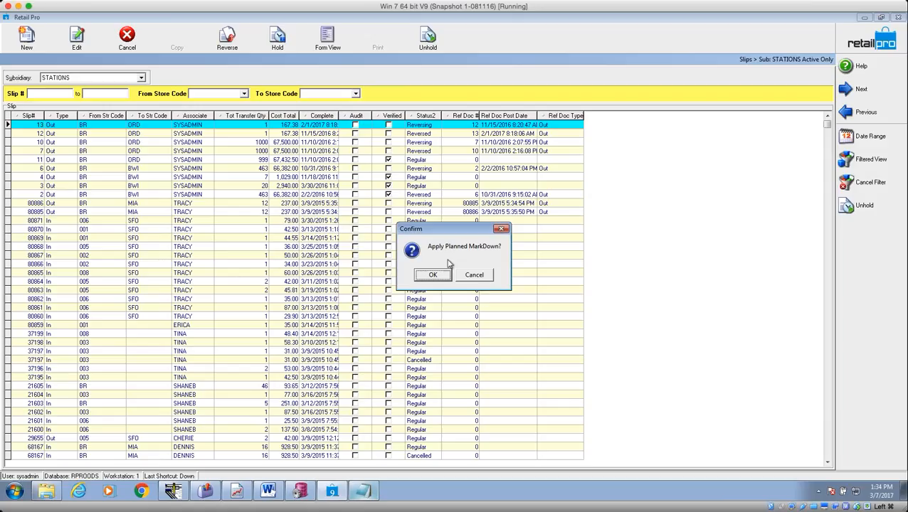
click(480, 276)
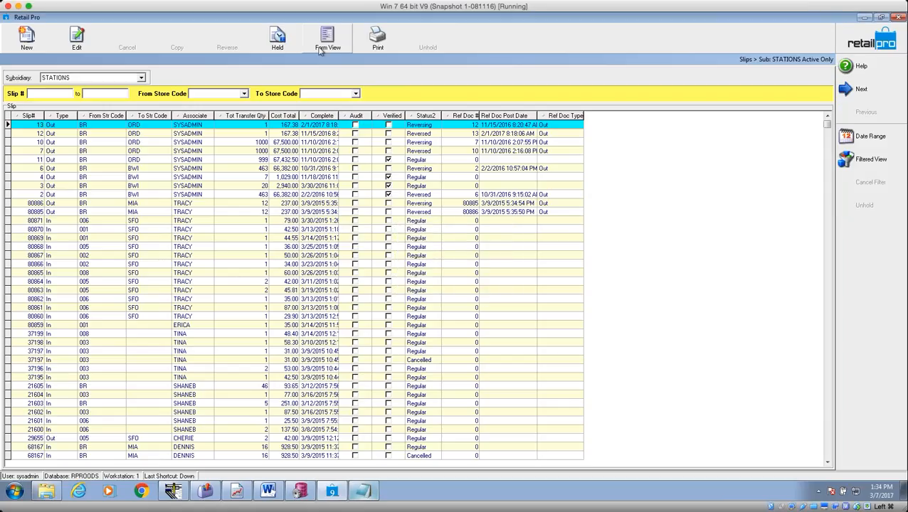
click(288, 46)
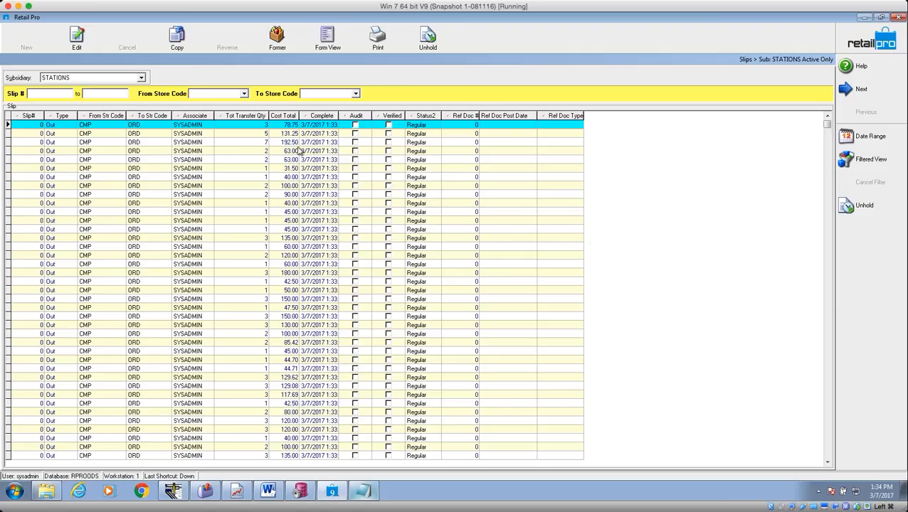
click(201, 127)
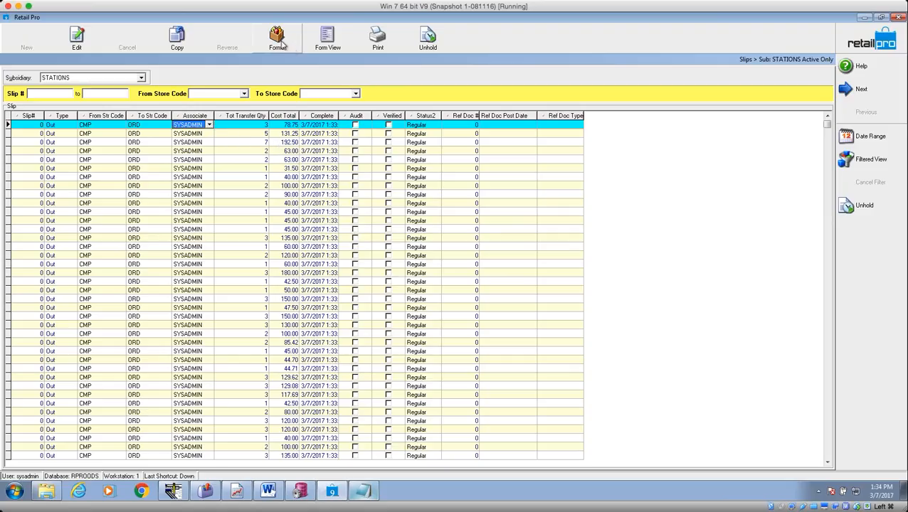
click(326, 39)
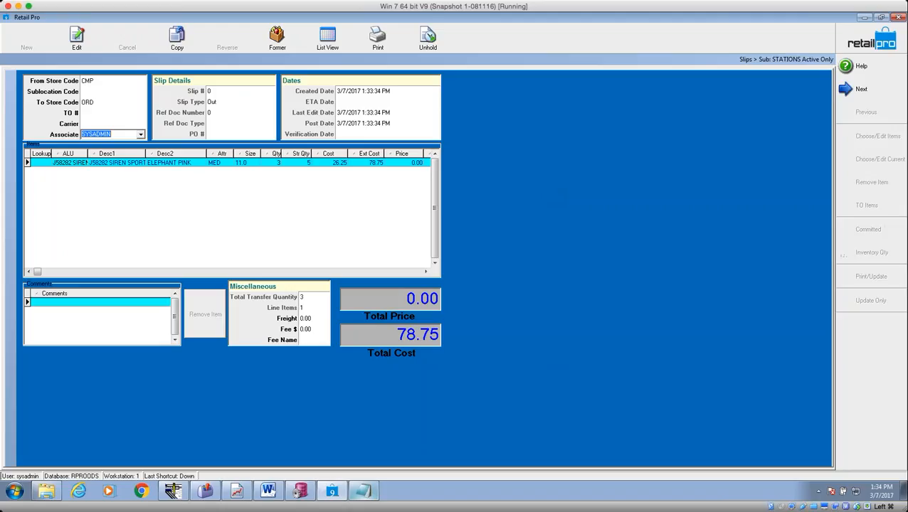
Page through the next few held slips, then go back to the slip list.
click(858, 89)
key(Down)
key(Down)
key(Down)
key(Down)
key(Down)
key(Down)
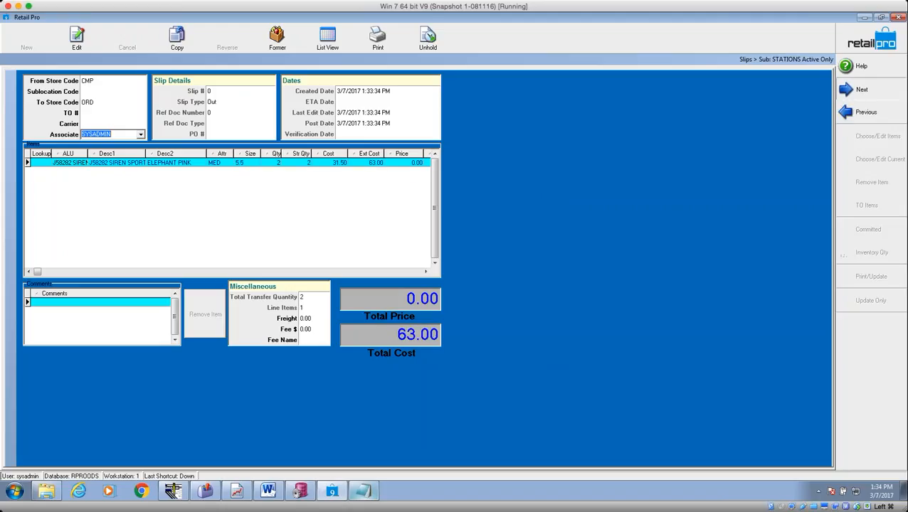
key(Down)
key(Down)
key(Down)
key(Down)
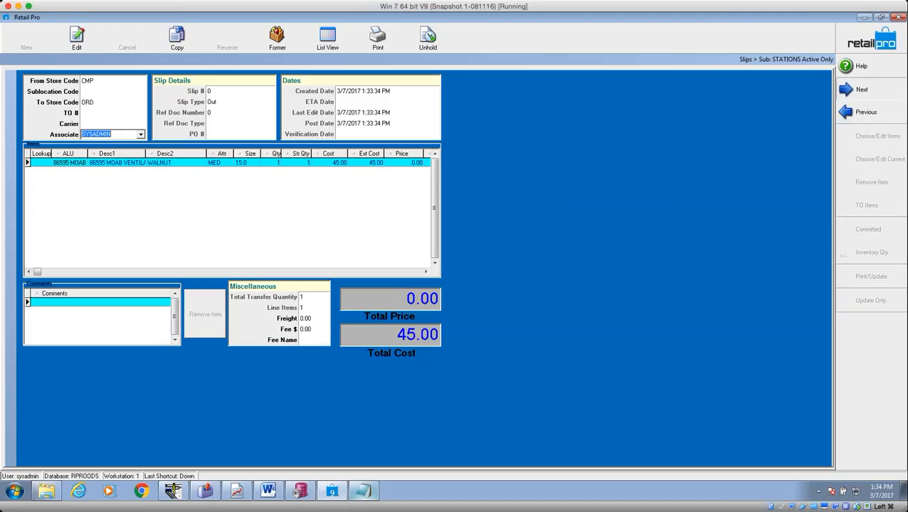
key(Down)
key(Down)
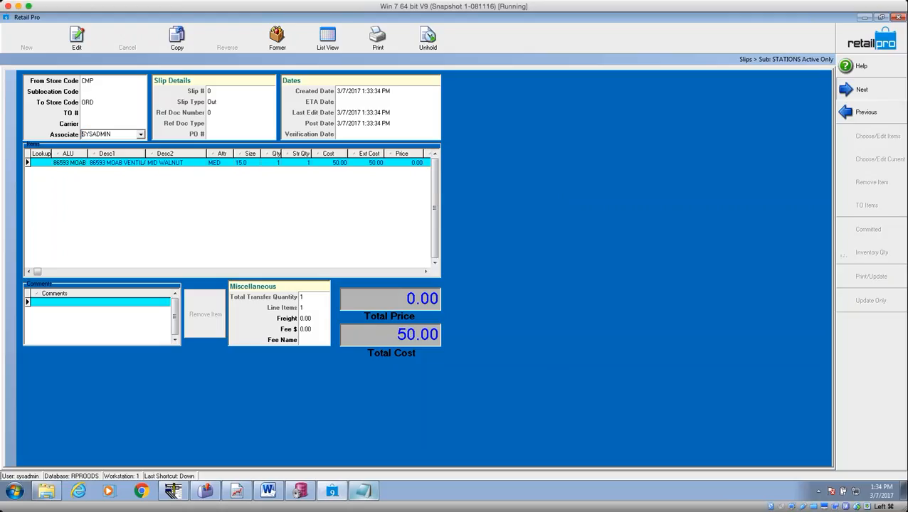
click(328, 39)
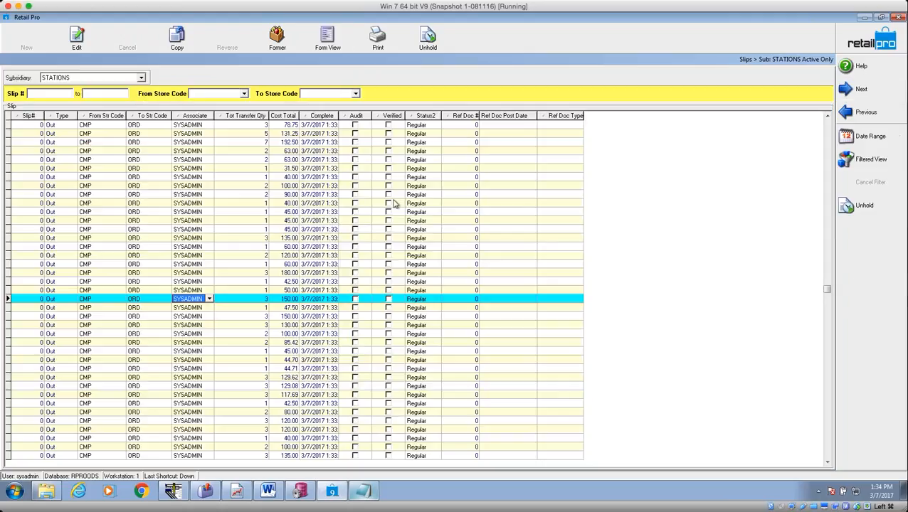
Open the BR transfer slip totalling 134.06 as a form.
click(827, 430)
click(101, 264)
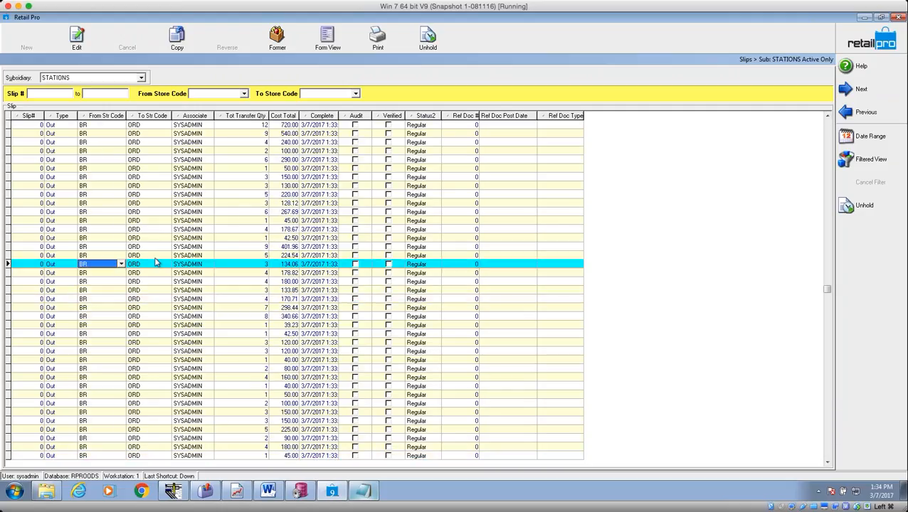
click(328, 39)
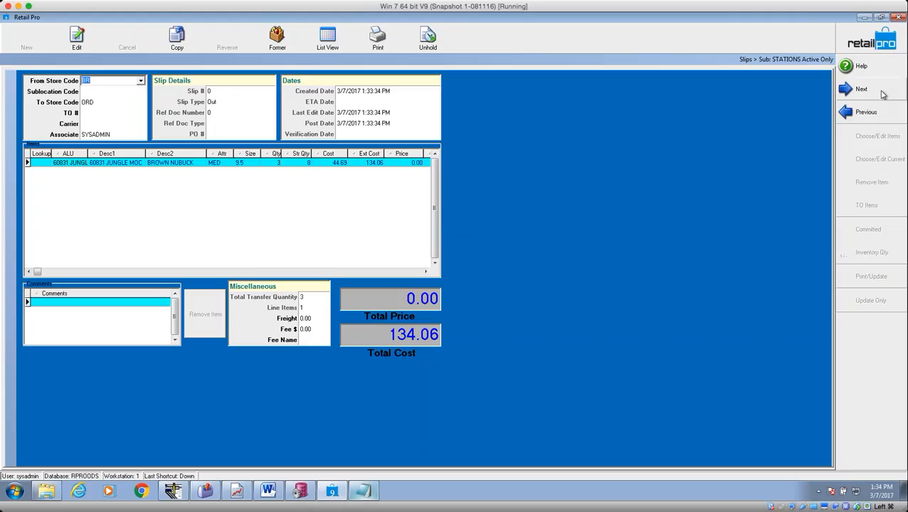
Page forward through the following transfer slips, then close the slips form.
click(857, 89)
click(858, 89)
click(858, 89)
click(858, 89)
click(857, 89)
click(880, 111)
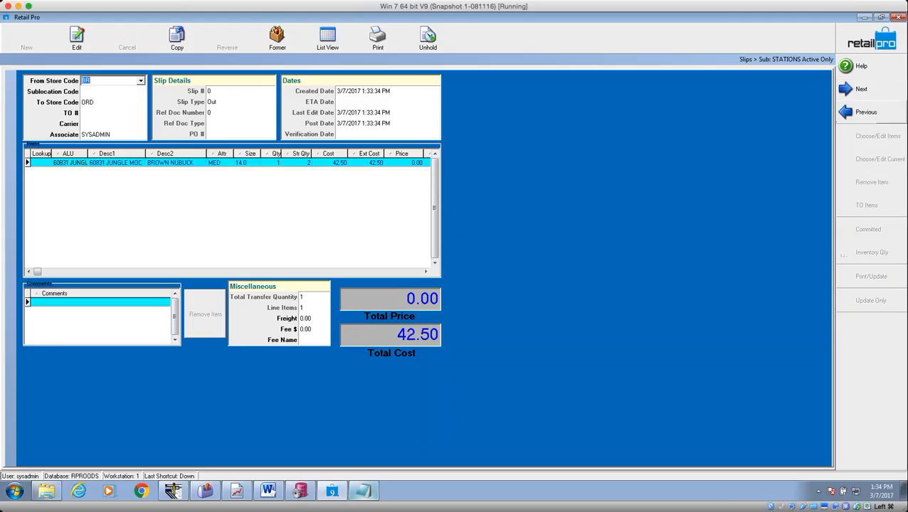
click(875, 91)
click(858, 89)
click(858, 89)
click(858, 89)
click(858, 89)
click(858, 89)
click(858, 89)
click(872, 40)
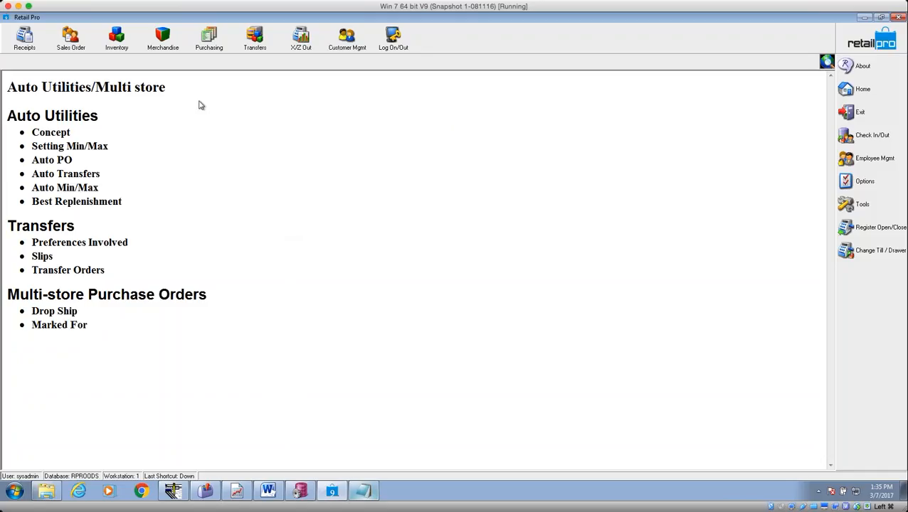
Open Merchandise > Inventory, cancel the Apply Planned MarkDown prompt, and show the Utilities panel.
click(168, 48)
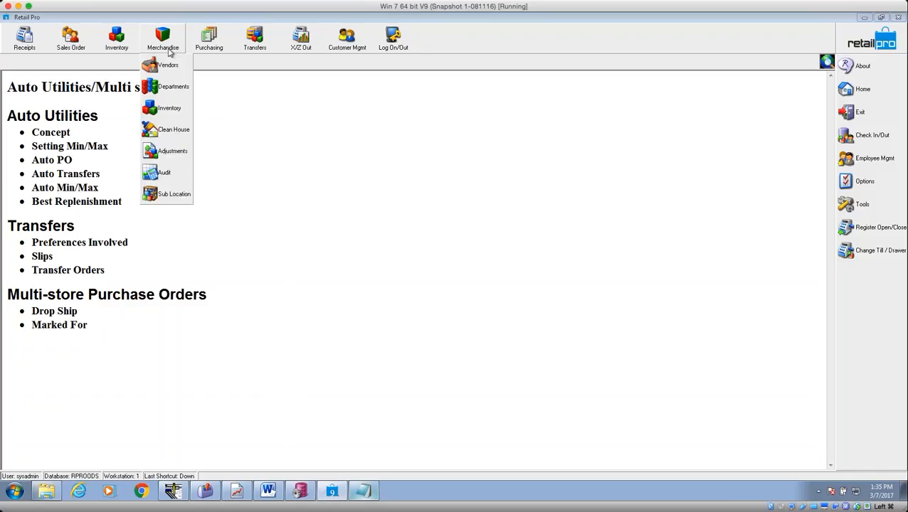
click(129, 46)
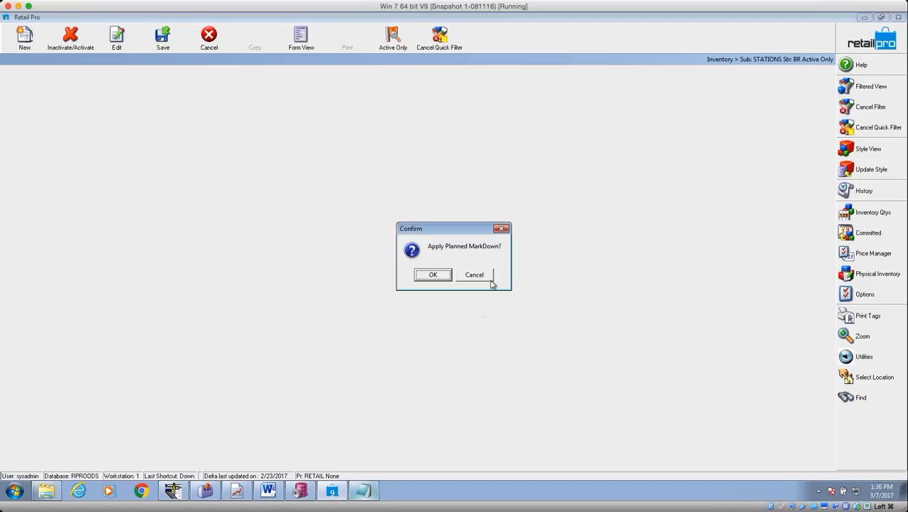
click(473, 274)
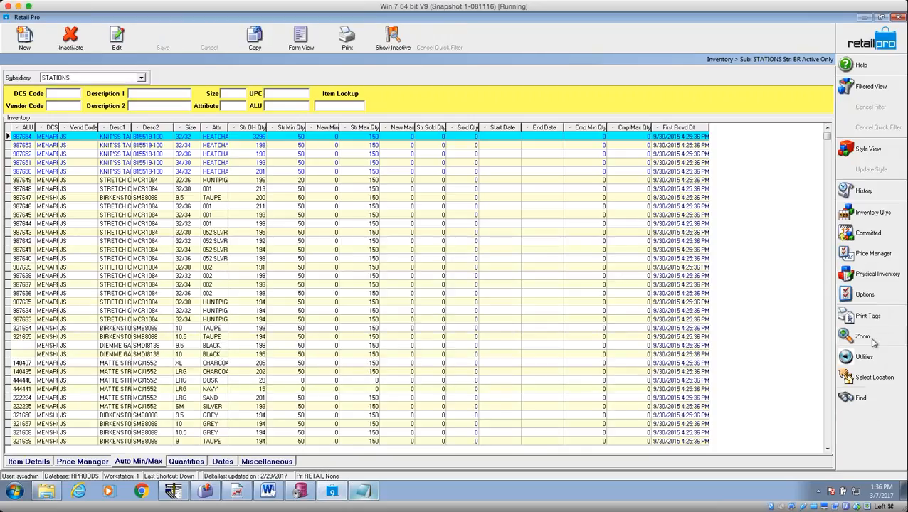
click(865, 361)
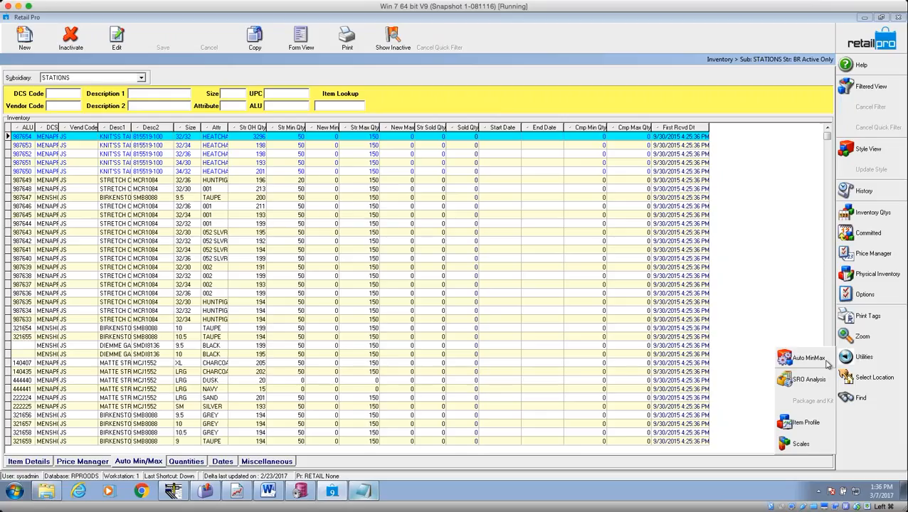
Launch the Auto Min/Max utility and choose Change Min/Max Options.
click(799, 363)
click(803, 358)
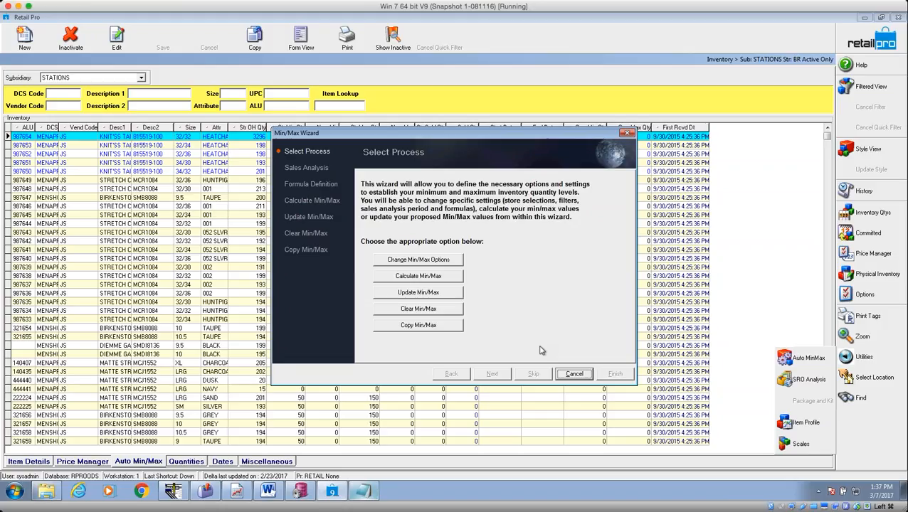
click(409, 263)
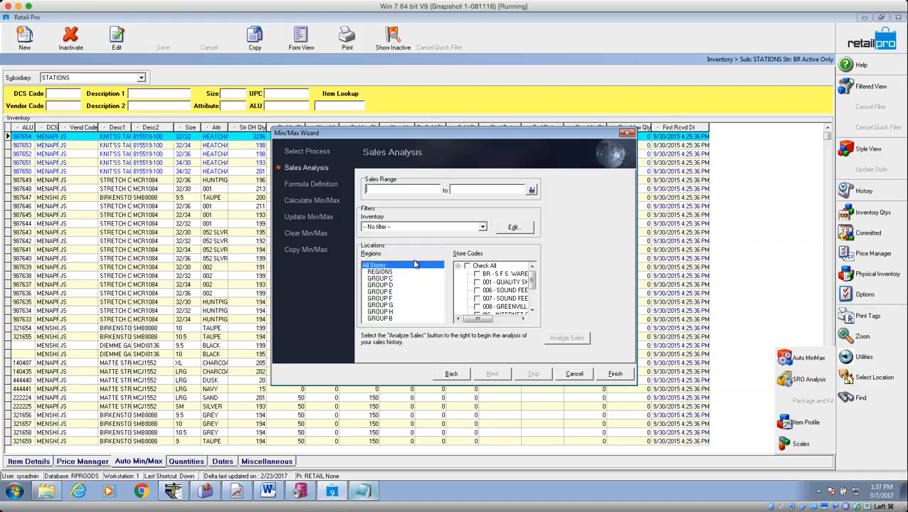
Set the sales range filter to 12 months starting 24 months ago (3/1/2015–2/29/2016).
click(532, 191)
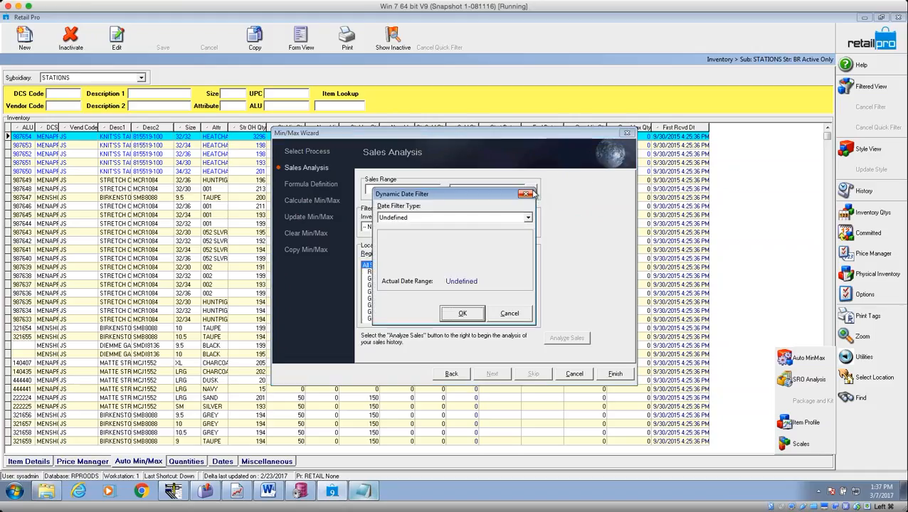
click(527, 218)
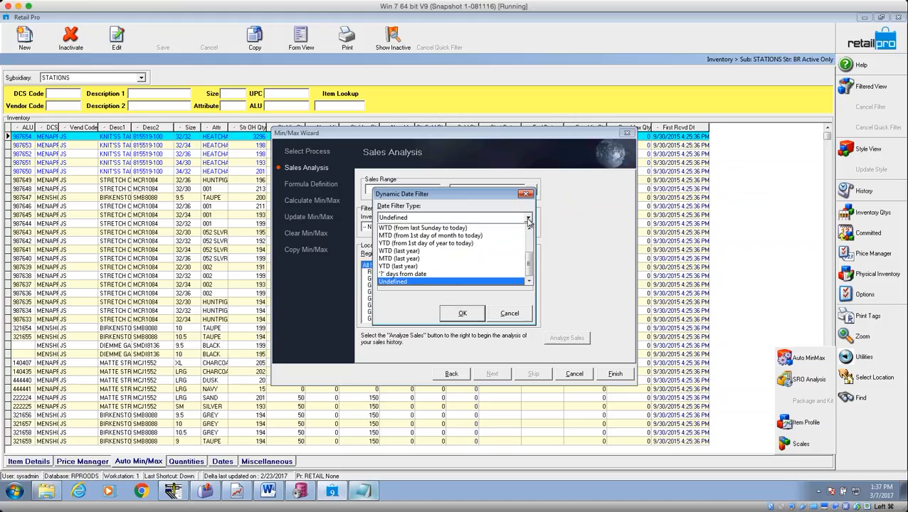
scroll(530, 260, up, 2)
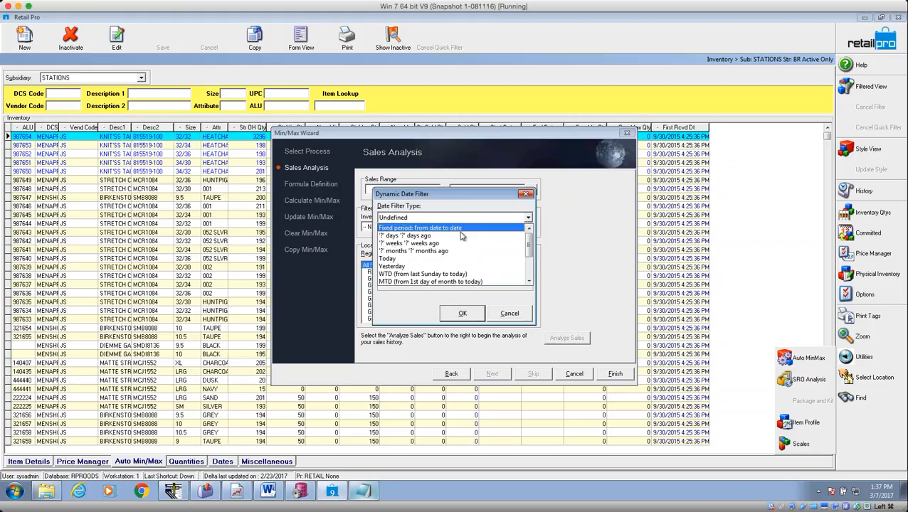
click(448, 252)
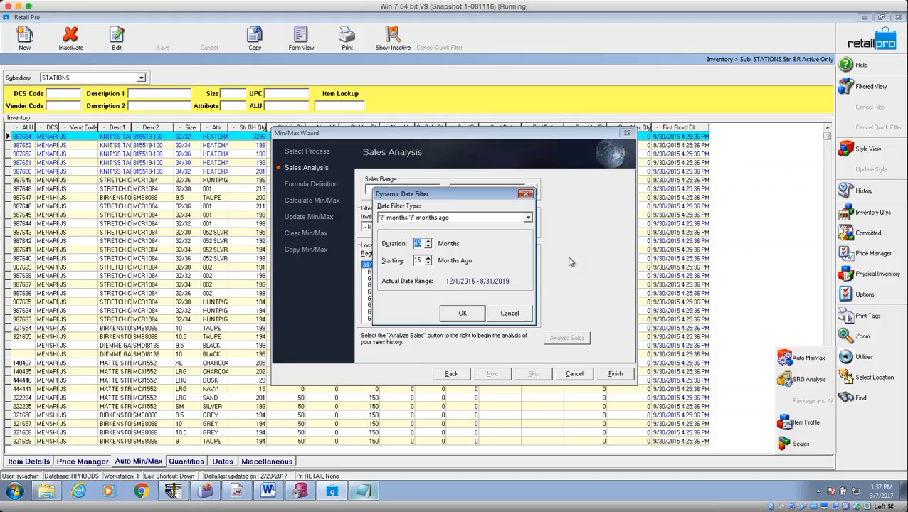
text(12)
key(Tab)
text(12)
drag(423, 261, 383, 260)
text(24)
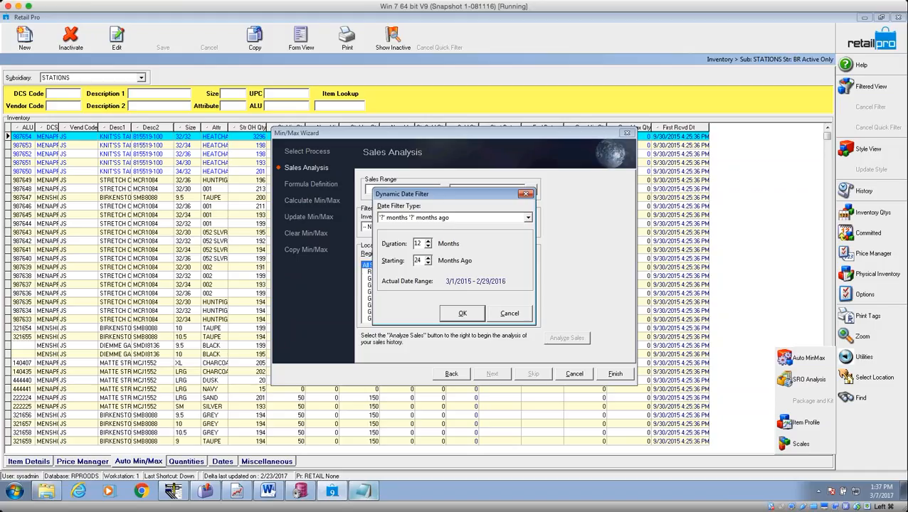
click(462, 314)
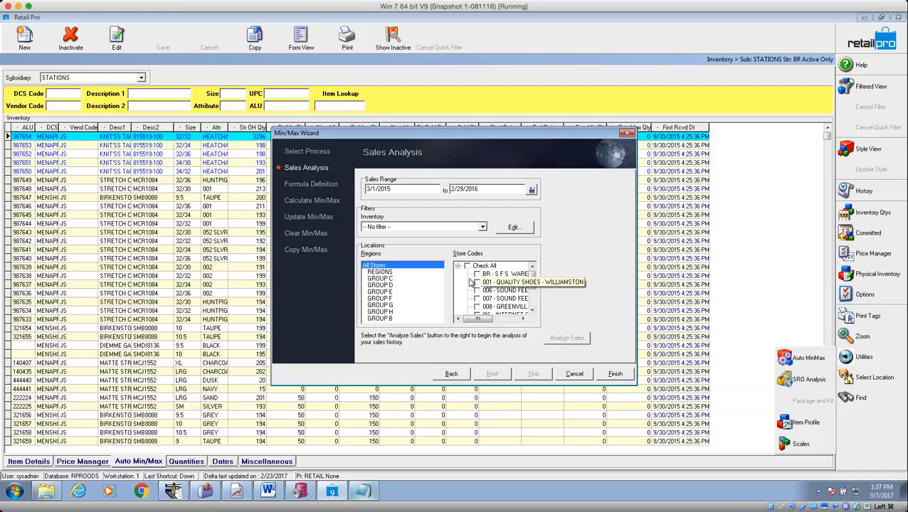
Tick Check All under Store Codes and advance to Formula Definition.
click(467, 267)
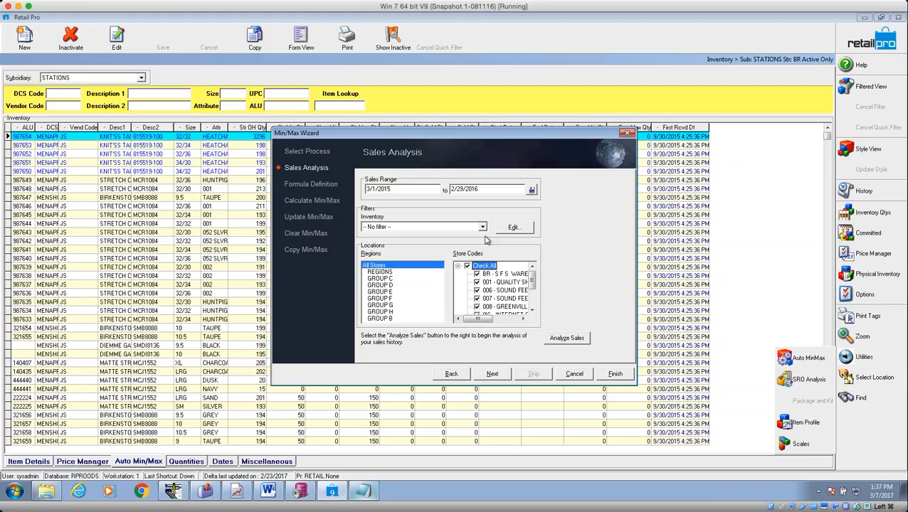
click(494, 375)
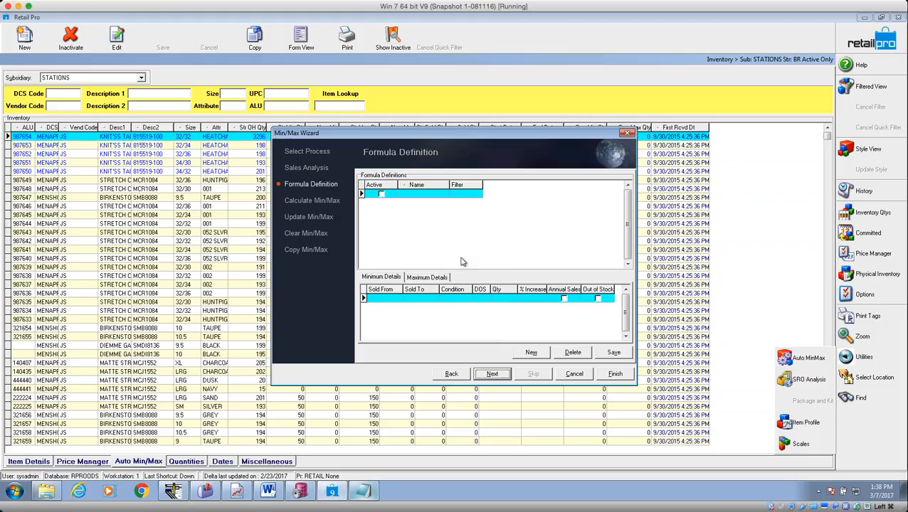
Add a new min/max formula named General, and open and close its filter criteria unchanged.
click(532, 352)
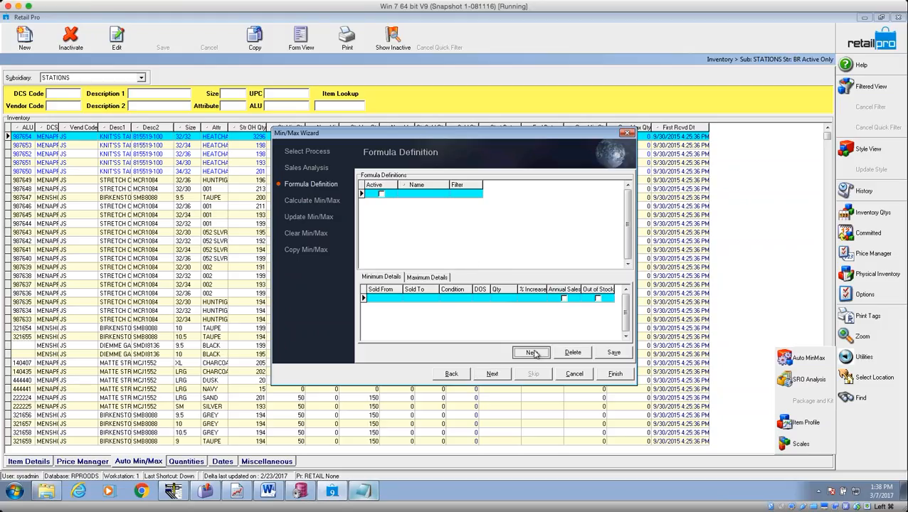
click(426, 195)
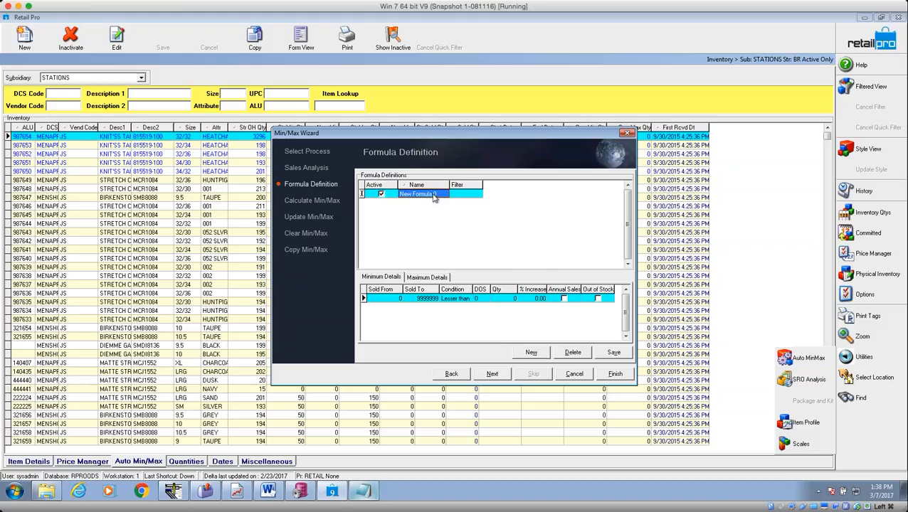
text(Gen)
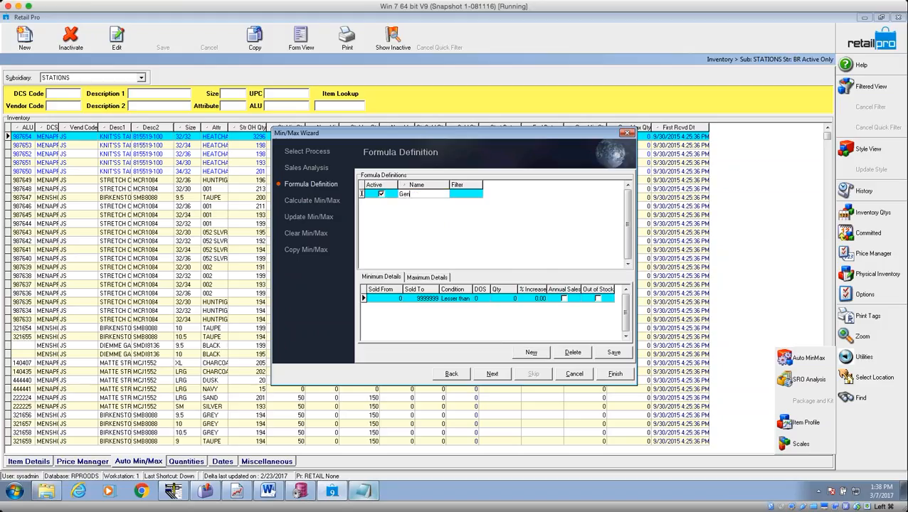
text(eral)
key(Tab)
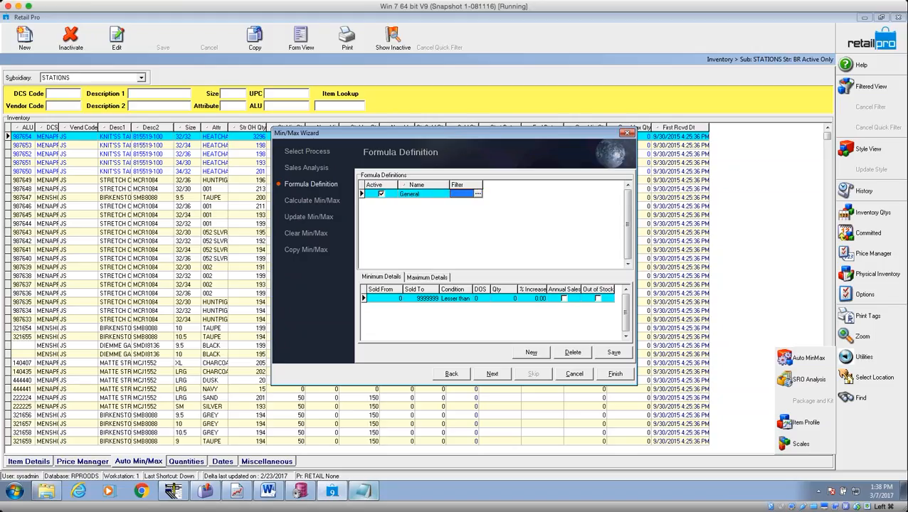
click(478, 194)
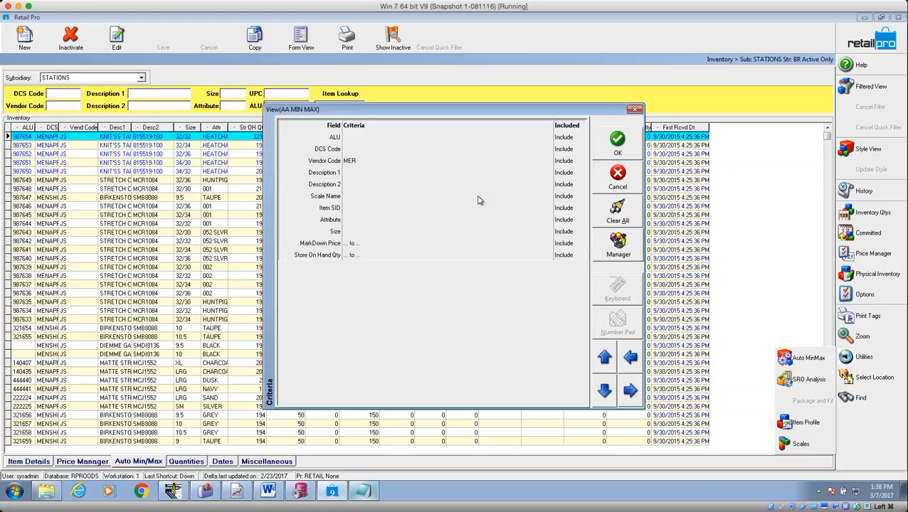
click(634, 109)
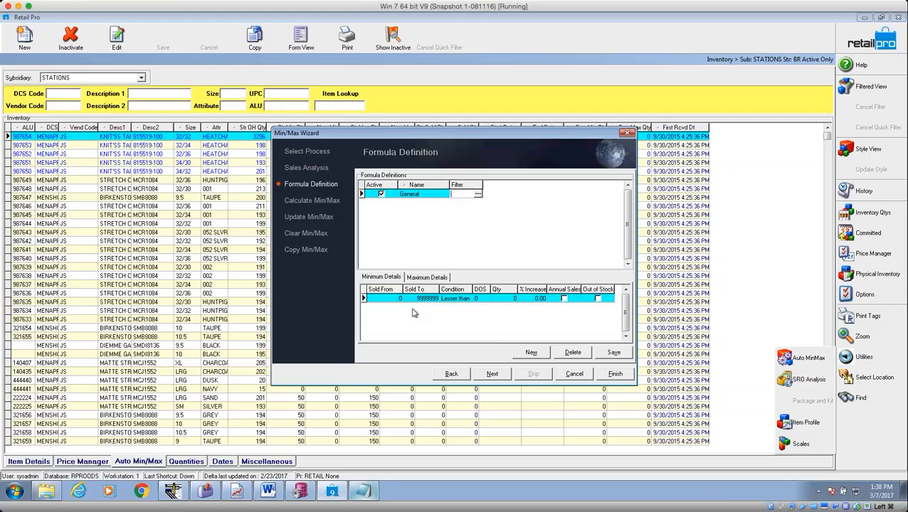
Keep the General minimum row's sales 0–9999999 and change its condition from Lesser than to Greater than.
click(388, 299)
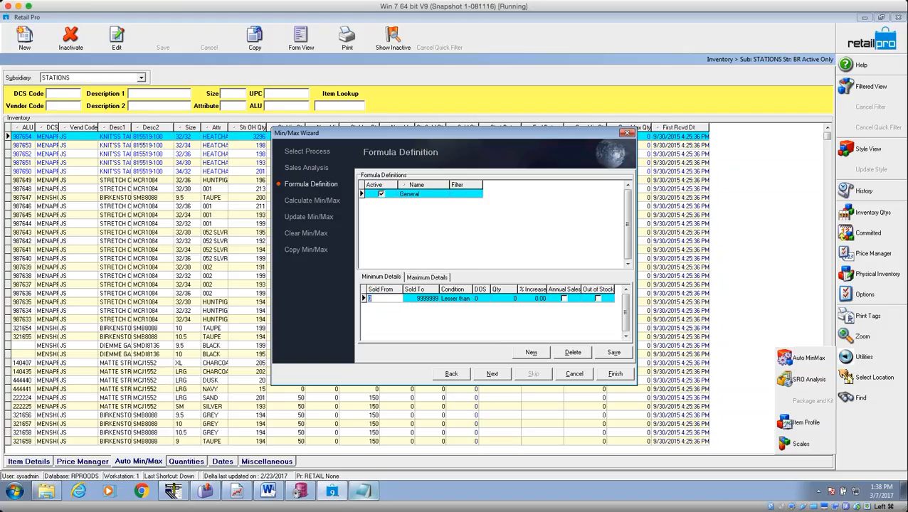
click(421, 298)
click(378, 300)
click(421, 299)
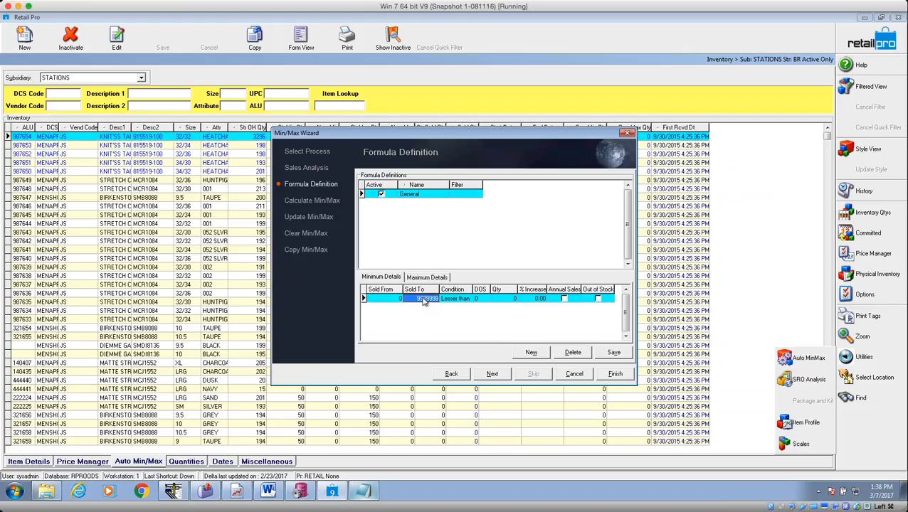
click(392, 300)
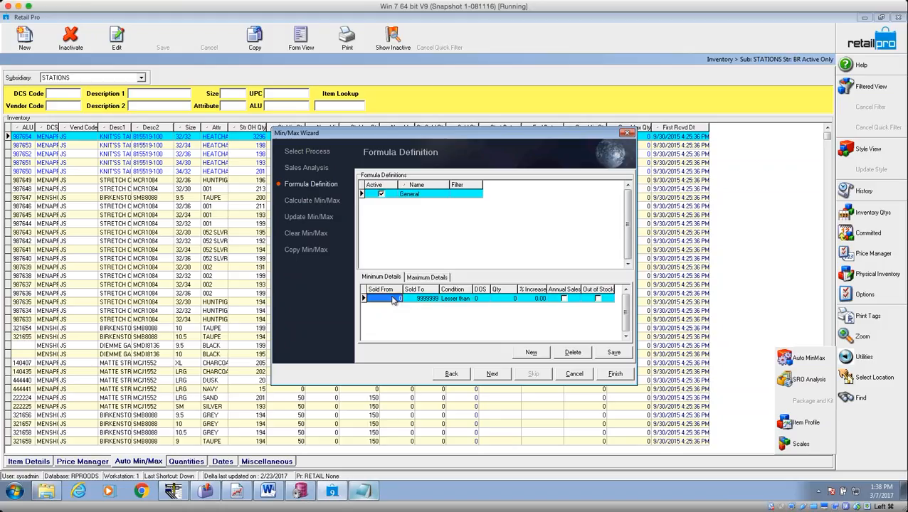
click(429, 300)
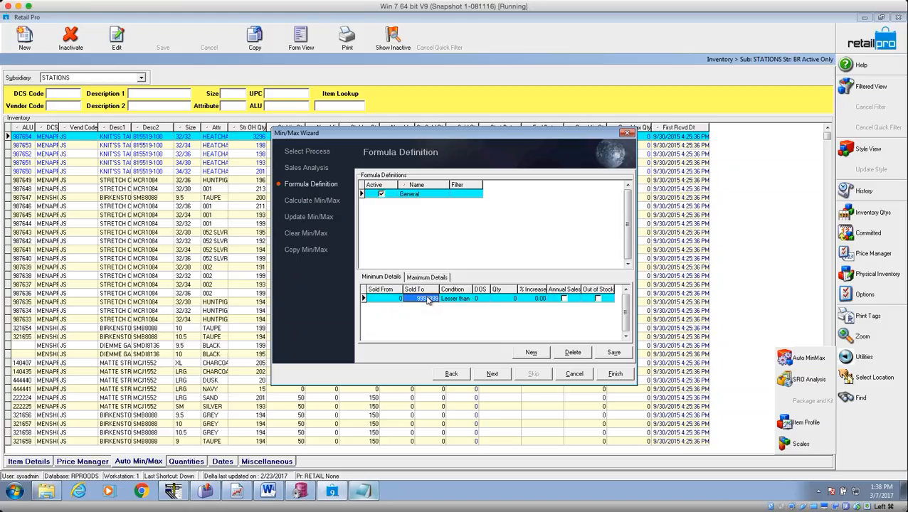
click(463, 300)
click(468, 299)
click(459, 316)
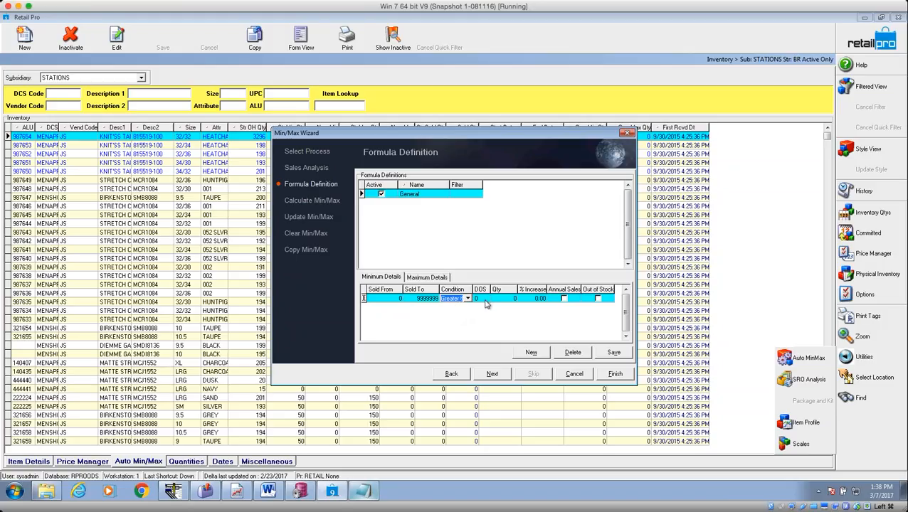
click(485, 299)
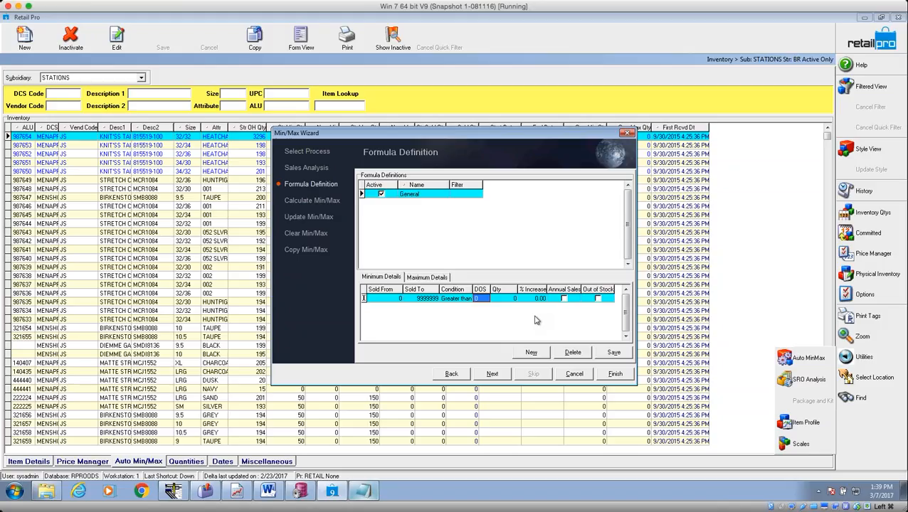
Enter DOS 30 and quantity 1 in the General formula's minimum row.
text(30)
key(Tab)
text(1)
key(Tab)
Tick Out of Stock on the minimum row, dismissing the sorting-disabled message along the way.
click(482, 298)
click(506, 290)
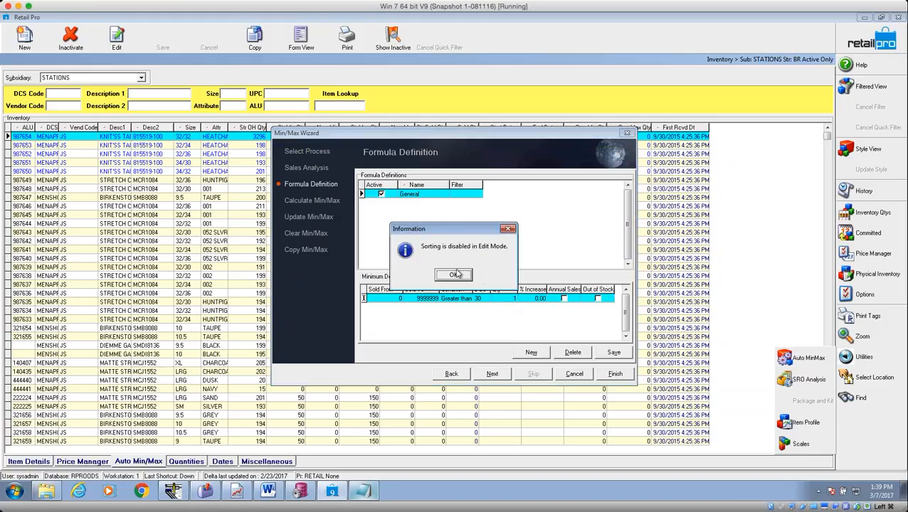
key(Return)
click(511, 299)
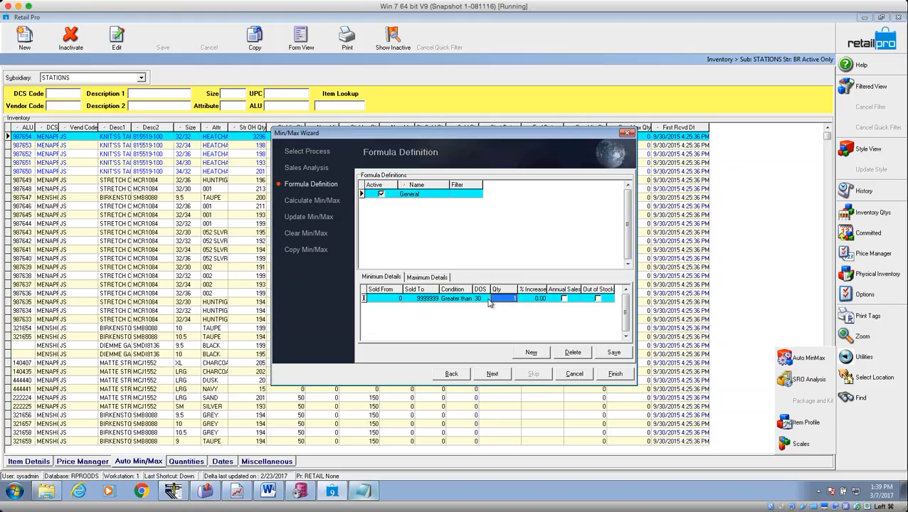
click(543, 299)
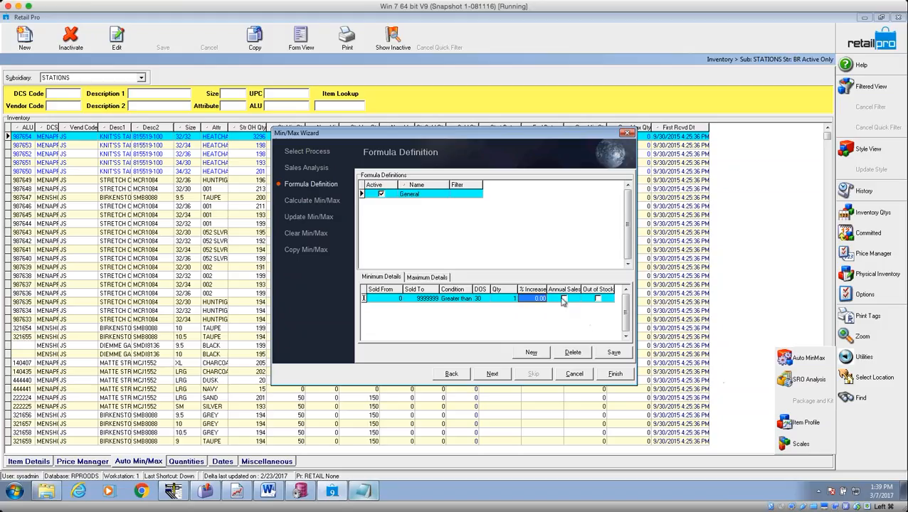
click(596, 298)
click(598, 299)
Switch to Maximum Details and set the maximum rule's condition to Greater than.
click(385, 281)
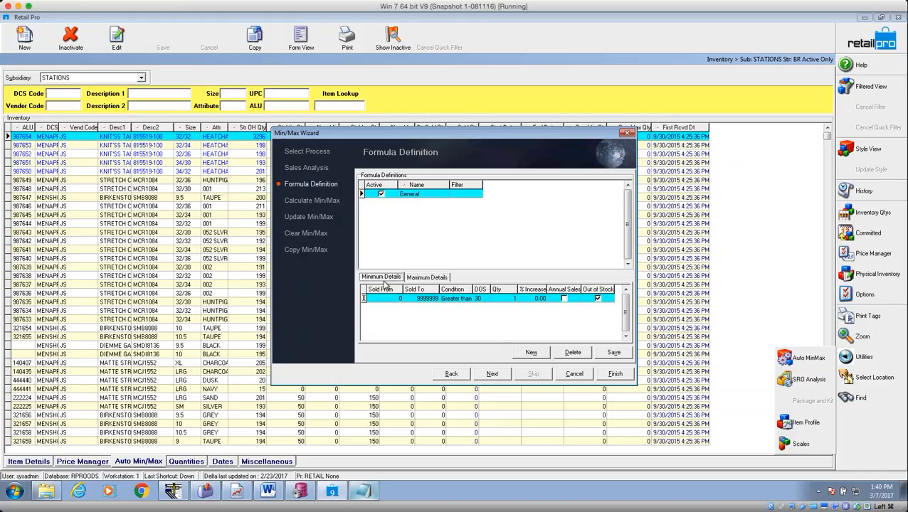
click(429, 278)
click(397, 280)
click(421, 279)
click(384, 280)
click(416, 279)
click(455, 299)
click(471, 299)
click(461, 314)
Enter DOS 45 and quantity 1 for the maximum rule, then advance to Calculate Min/Max.
click(487, 300)
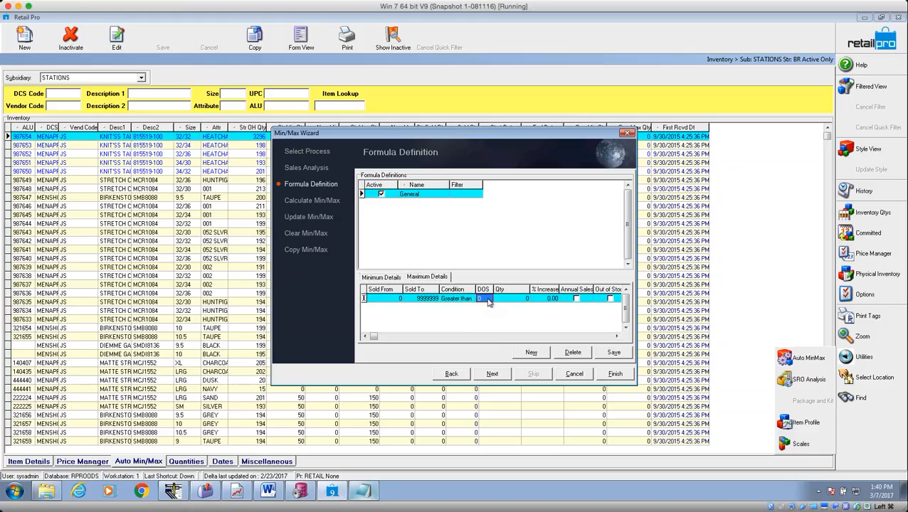
text(45)
key(Tab)
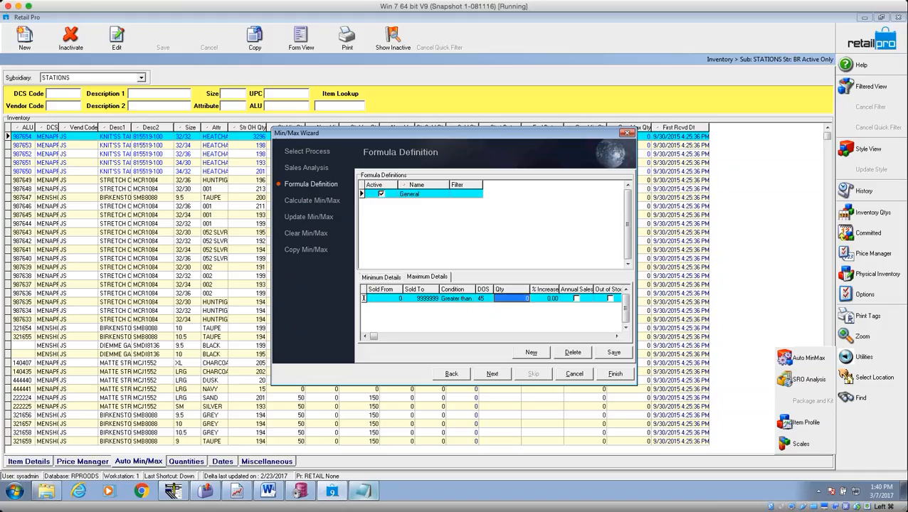
text(1)
key(Tab)
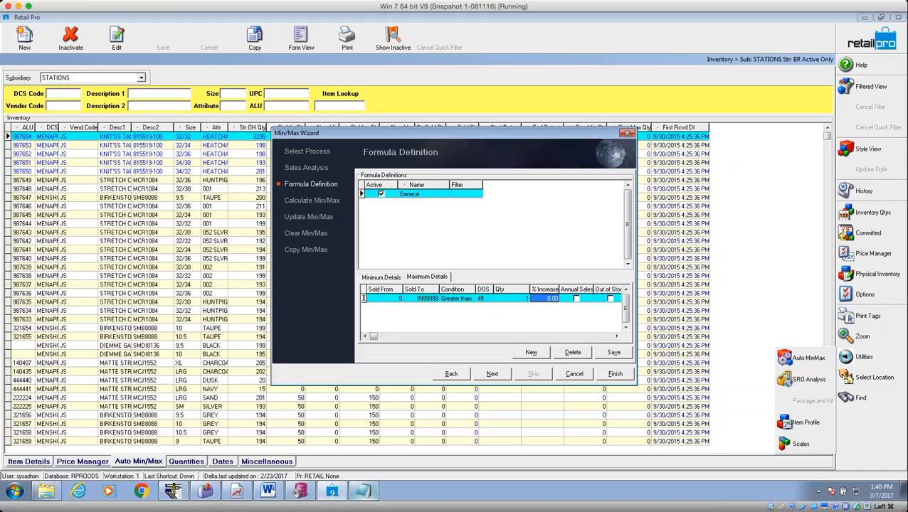
click(506, 299)
click(485, 300)
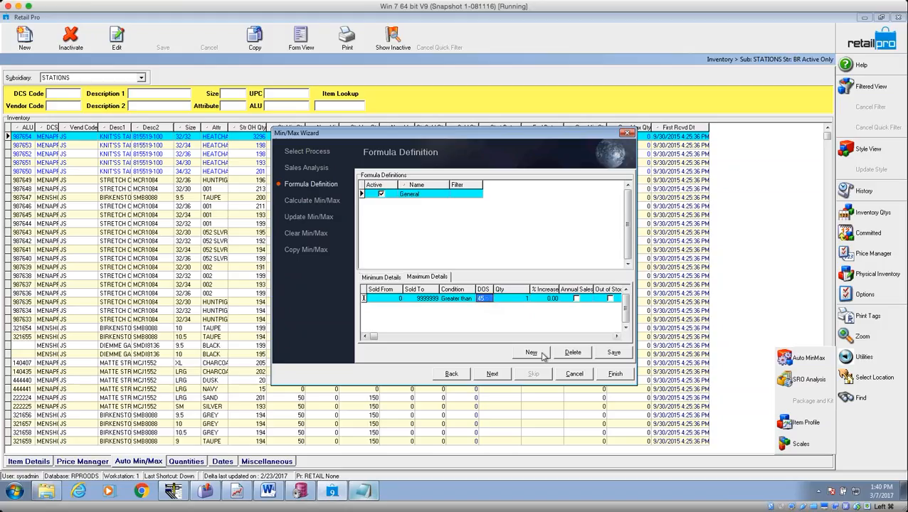
click(493, 375)
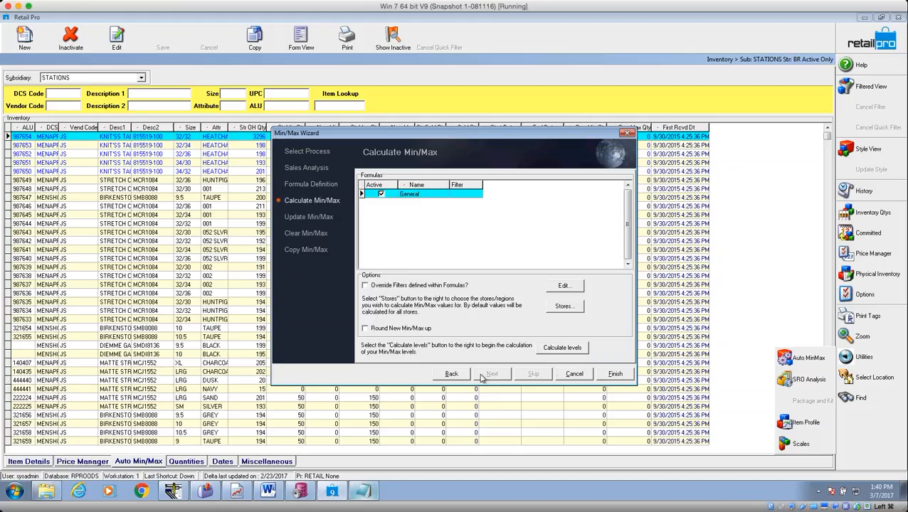
Go back two steps to Sales Analysis and start Analyze Sales for 3/1/2015–2/29/2016.
click(453, 374)
click(456, 376)
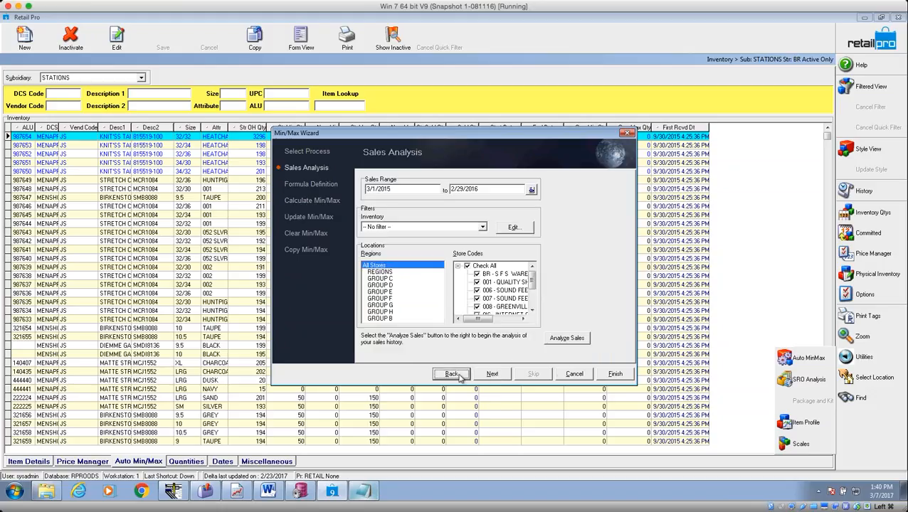
click(568, 339)
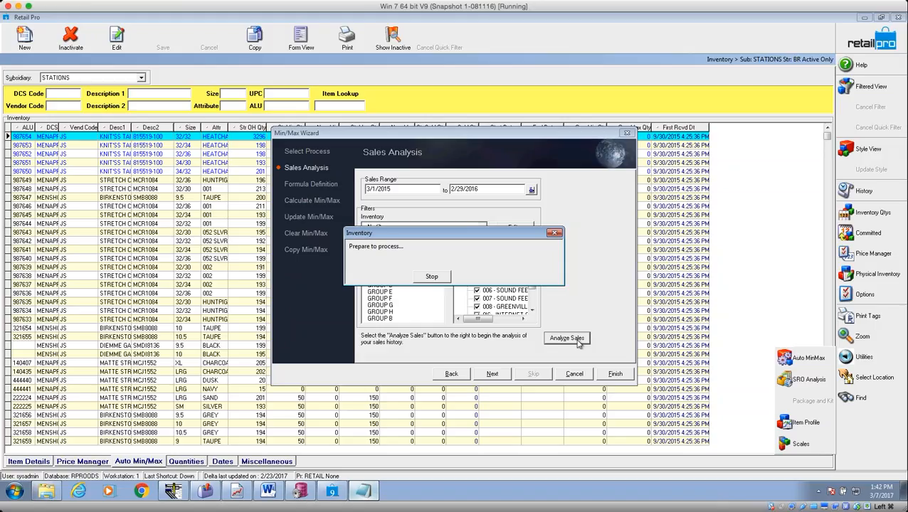
Stop and confirm cancelling the sales analysis, then advance two steps to Calculate Min/Max.
click(436, 277)
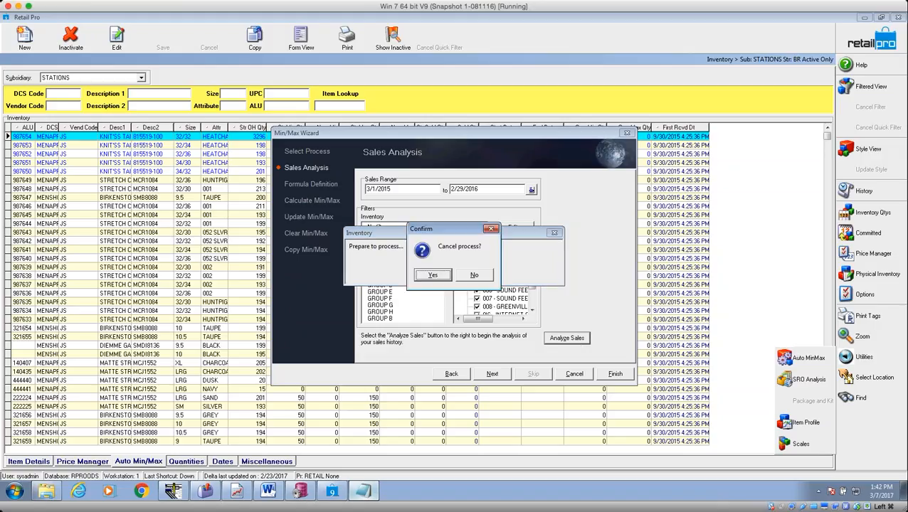
click(438, 279)
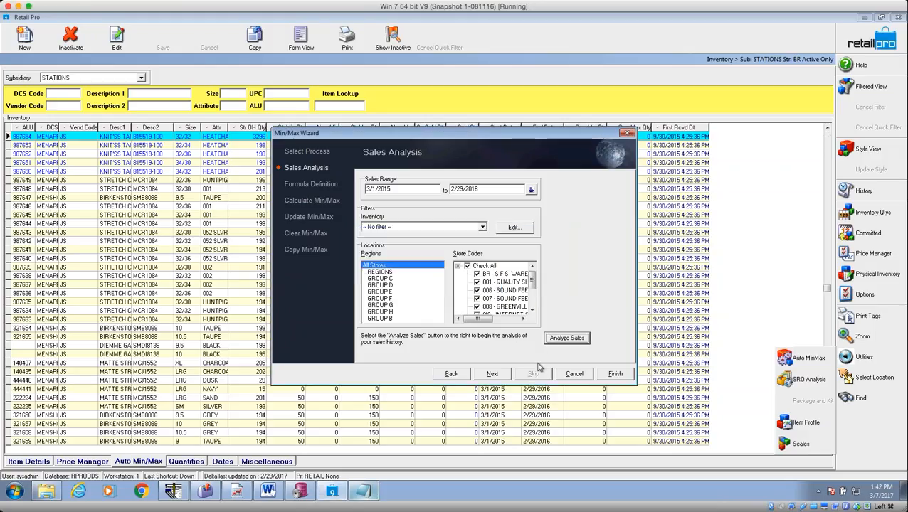
click(493, 374)
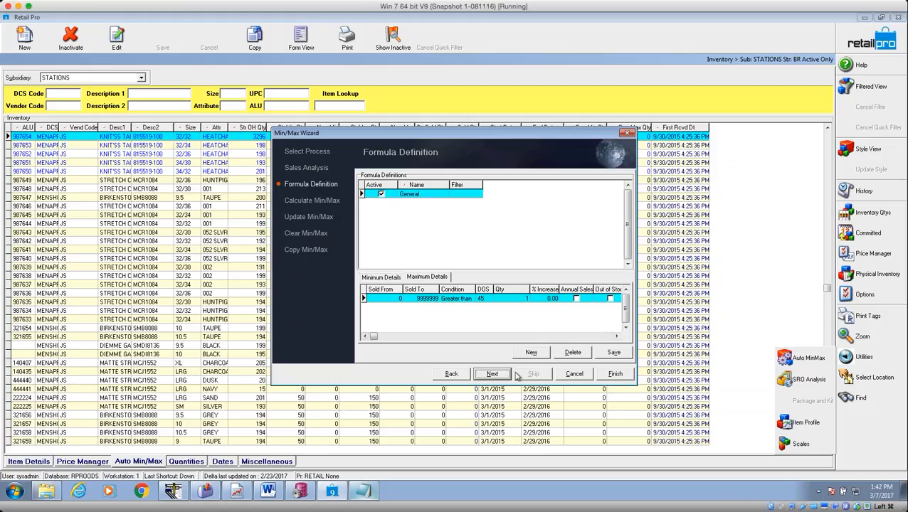
click(504, 375)
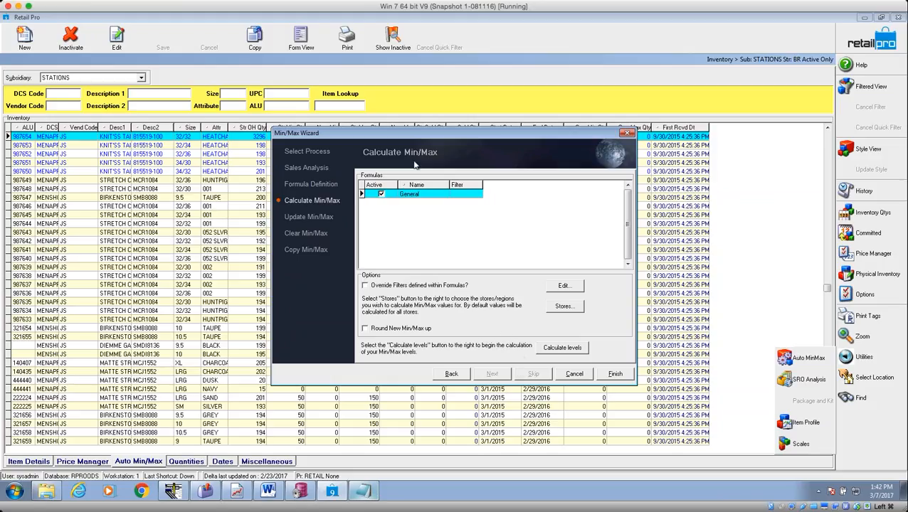
Toggle the Active setting of the General formula.
click(419, 193)
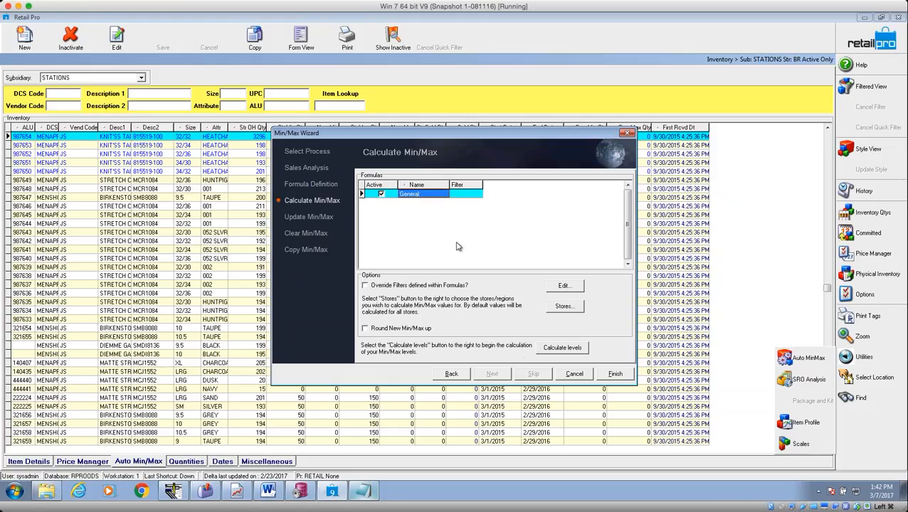
click(385, 197)
click(385, 197)
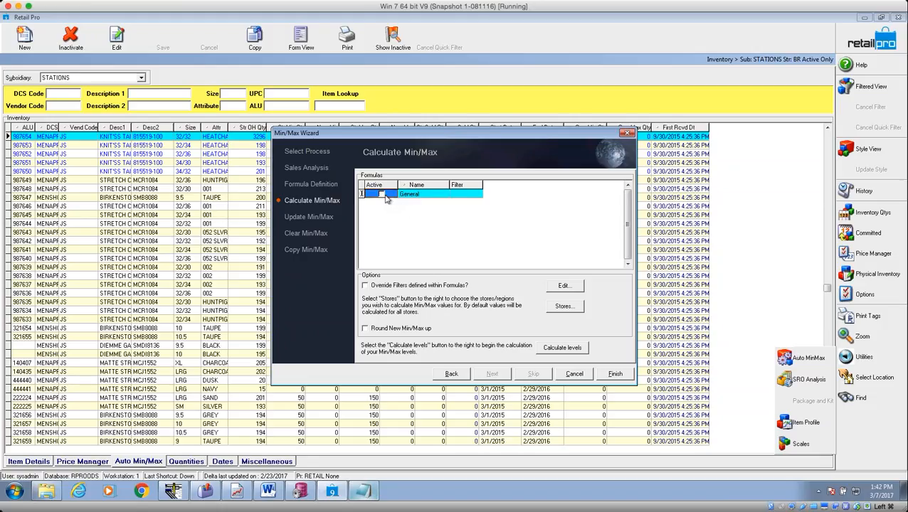
click(438, 199)
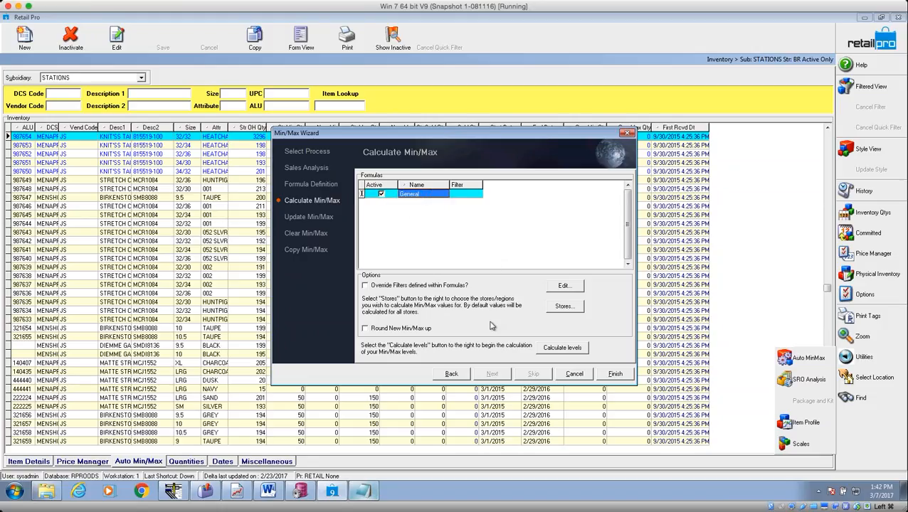
Start calculating min/max levels, abort the calculation, acknowledge the message, and finish the wizard.
click(573, 350)
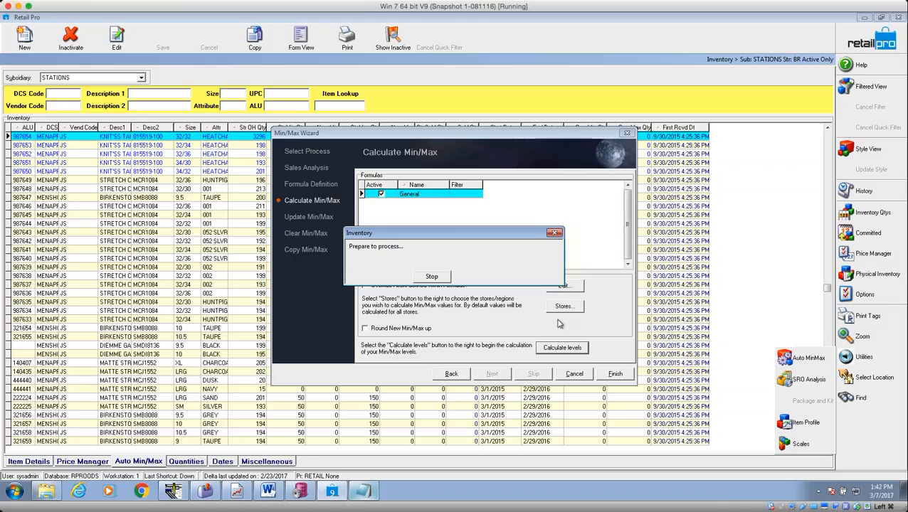
click(432, 276)
click(439, 281)
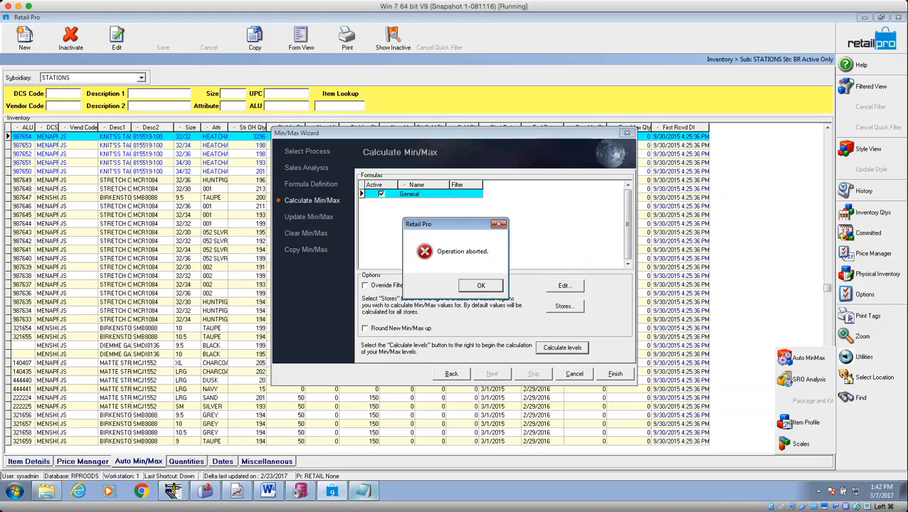
click(472, 287)
click(614, 374)
Save the wizard settings, then give the first item New Min 23 and New Max 41.
click(434, 318)
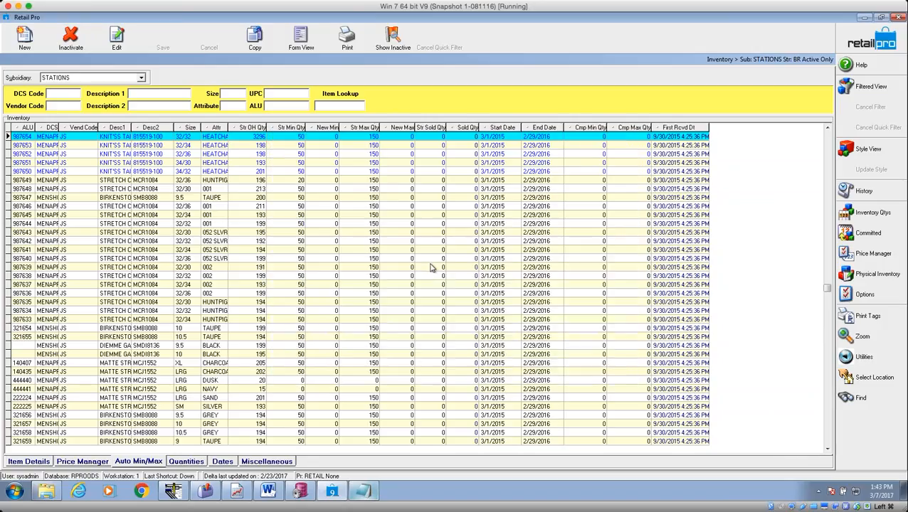
click(324, 139)
click(397, 140)
click(328, 141)
click(327, 139)
text(023)
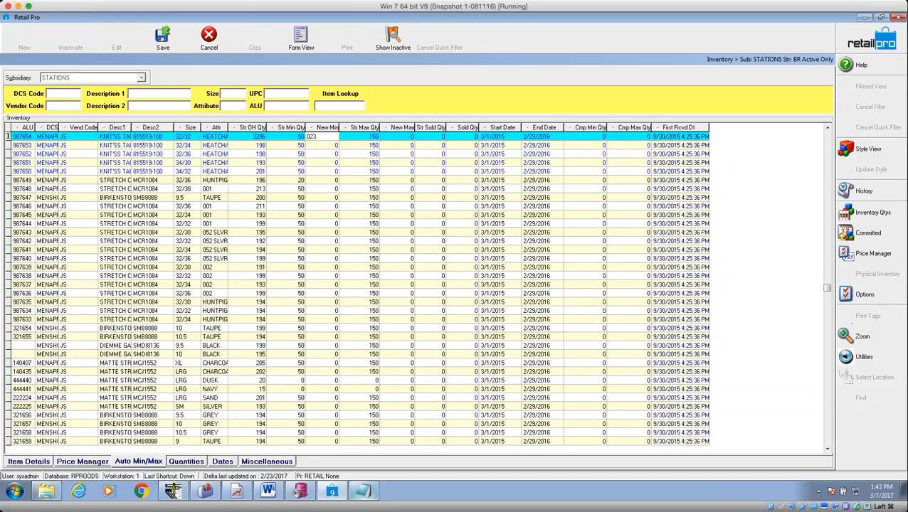
key(Tab)
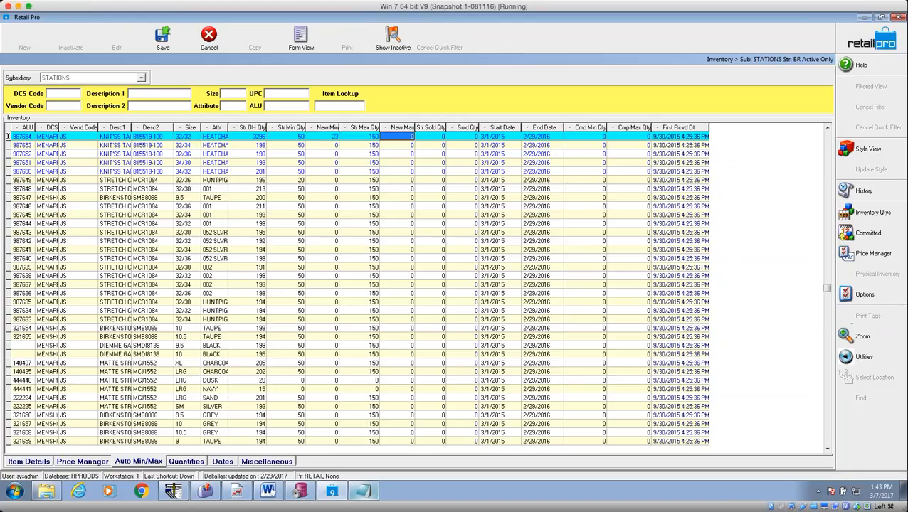
text(41)
key(shift+Tab)
key(shift+Tab)
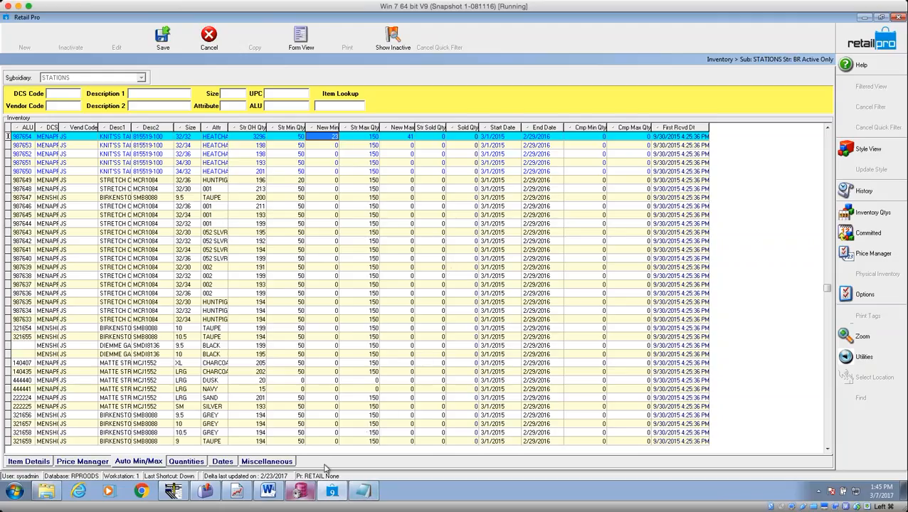
Cancel the inventory list and confirm discarding the unsaved New Min/New Max edits.
click(898, 17)
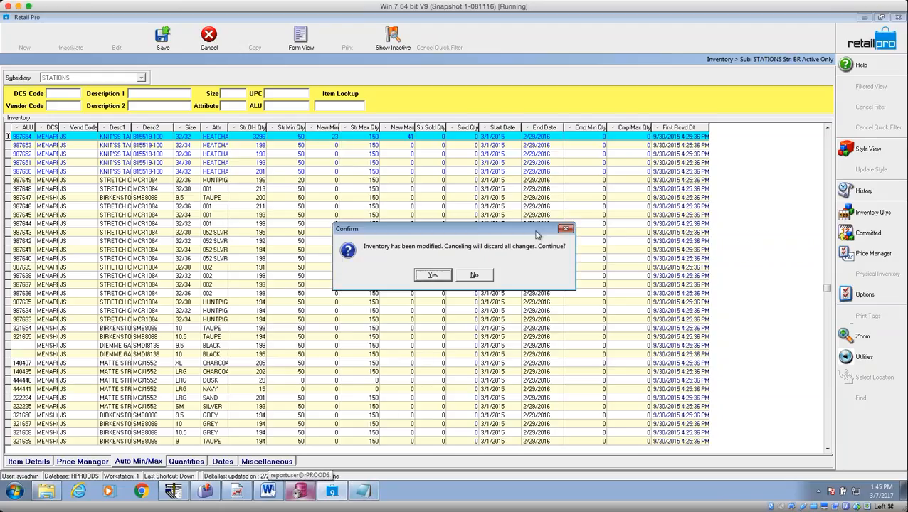
click(434, 275)
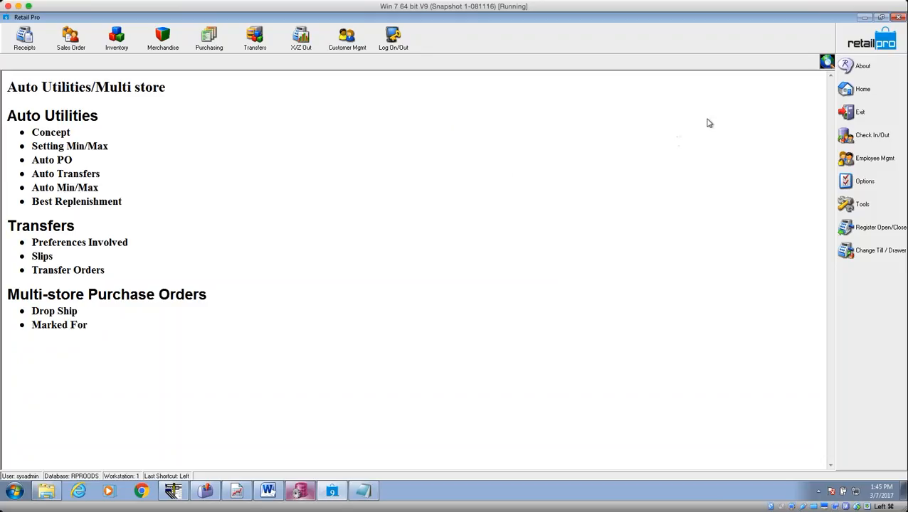
Open System Preferences at Company > Transfer Rules.
click(848, 182)
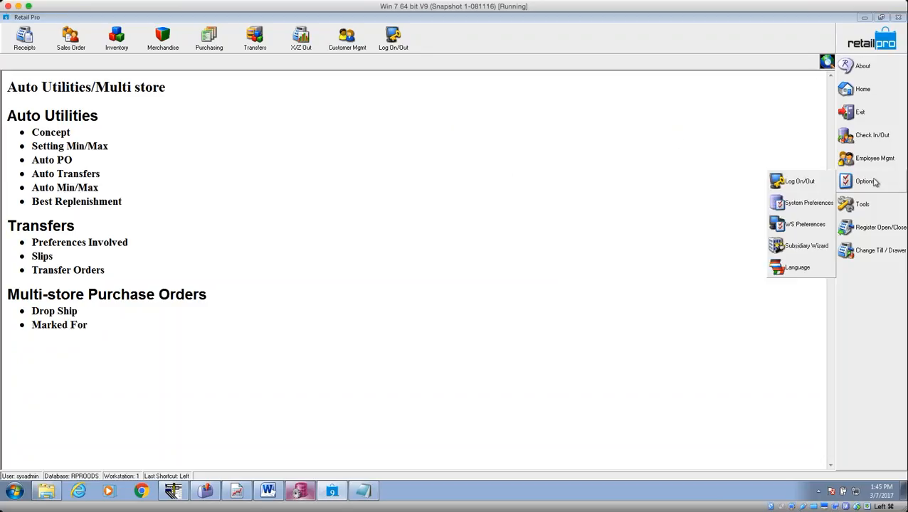
click(811, 204)
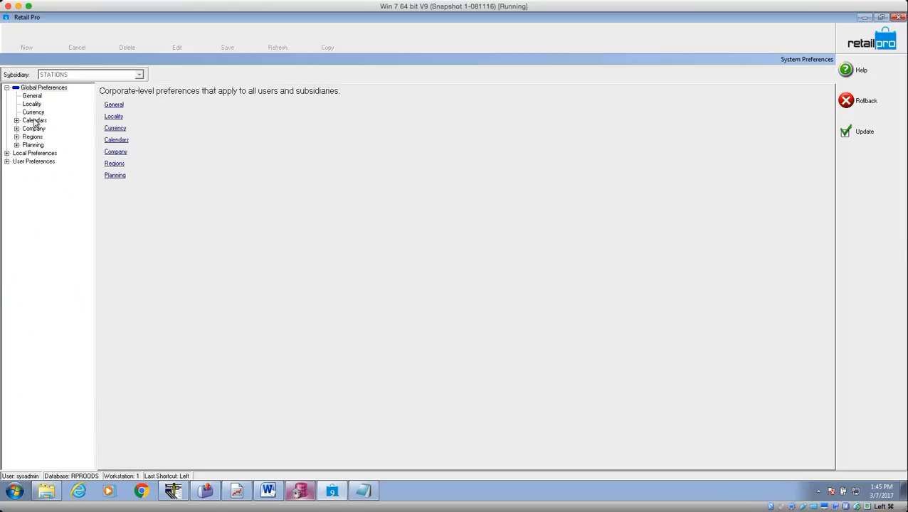
click(16, 129)
click(50, 145)
Include the target stores from store 6 onward, then expand Local Preferences > Transfers.
click(353, 233)
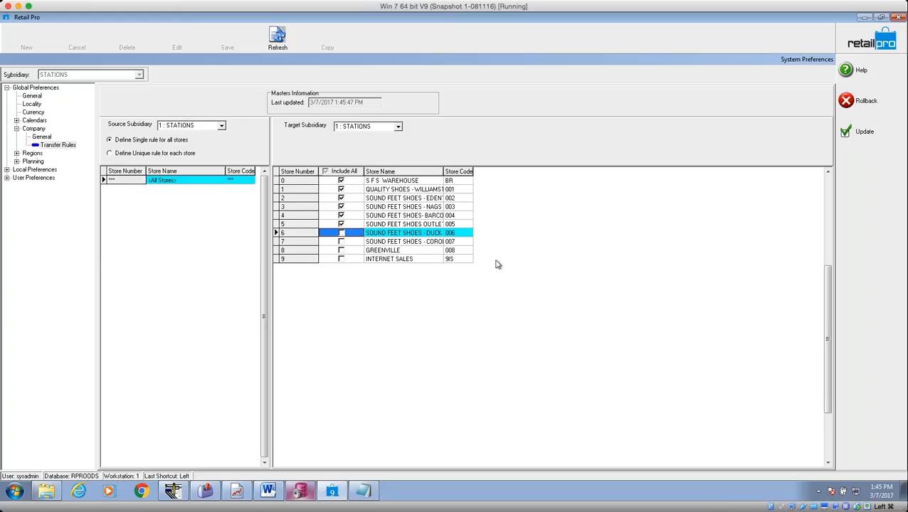
key(space)
key(Down)
key(space)
key(Down)
key(space)
key(Down)
key(space)
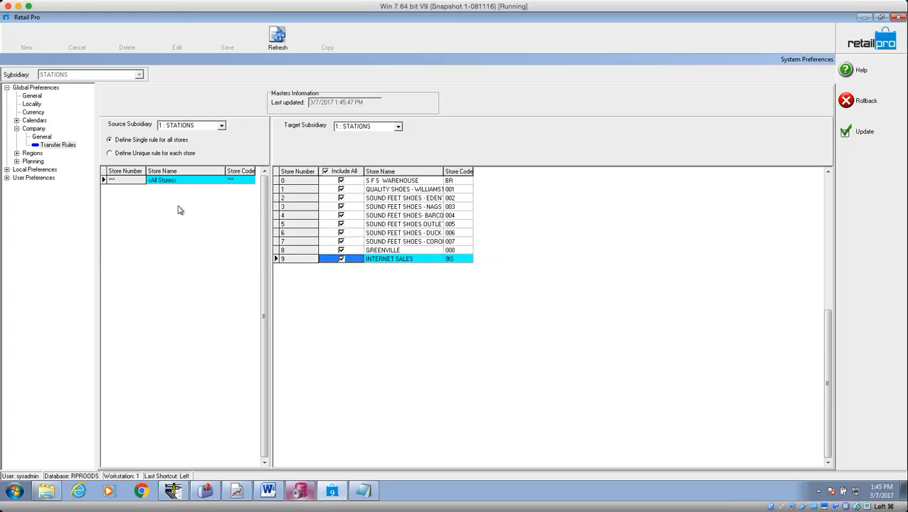
click(352, 245)
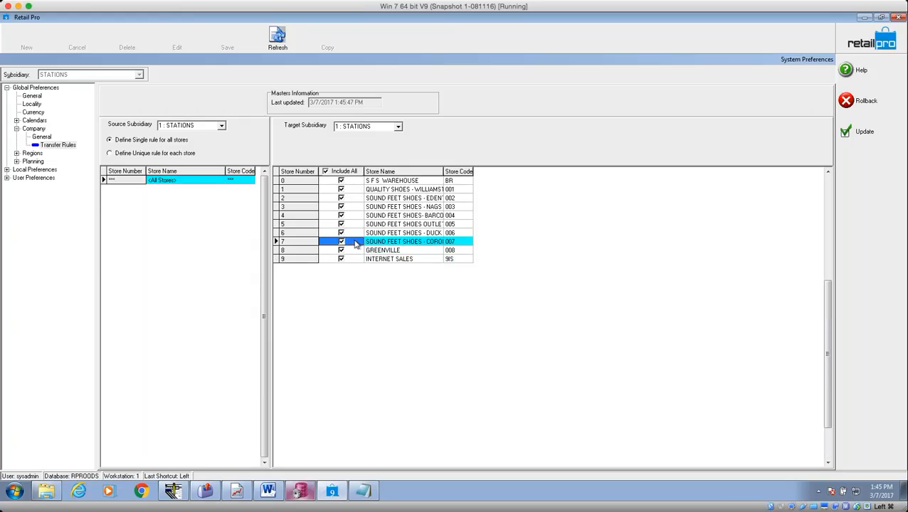
click(7, 171)
click(16, 269)
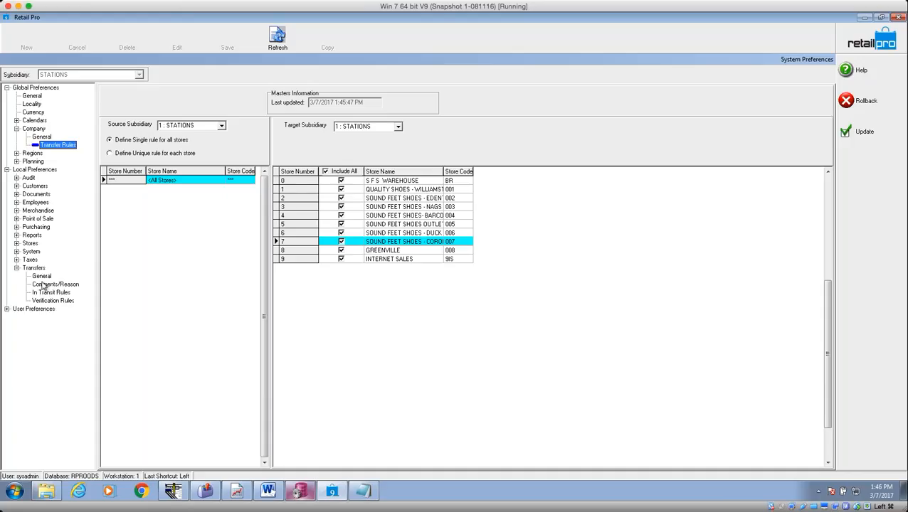
In Transfers General, change Method for Generating Slips from TOs from Assigned to Optimize.
click(43, 276)
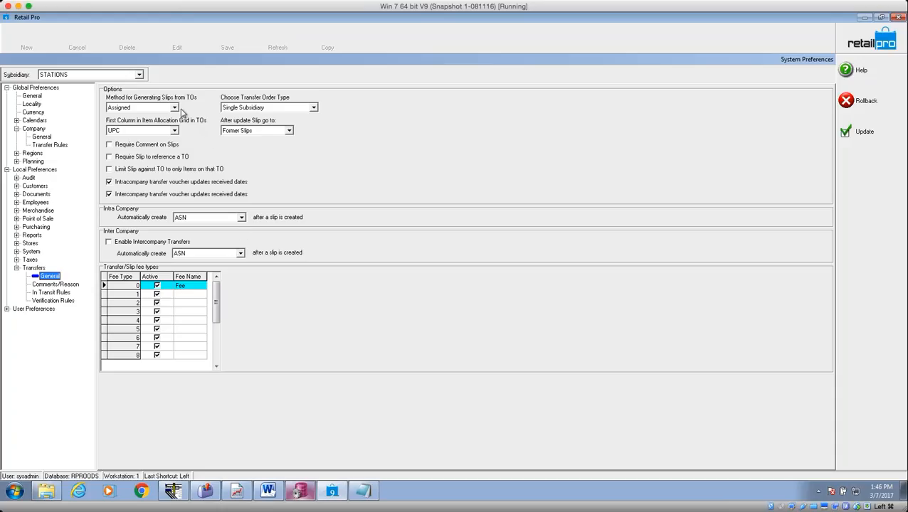
click(174, 107)
click(175, 108)
click(176, 108)
click(176, 109)
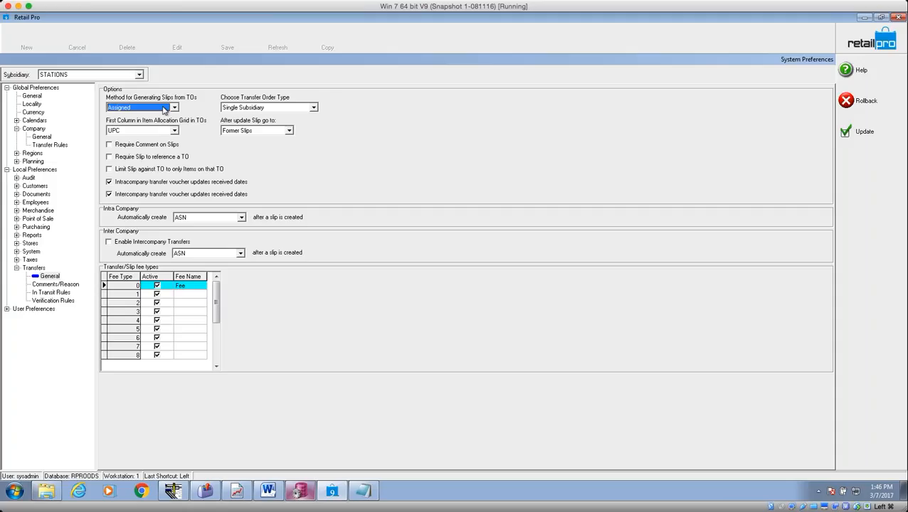
click(174, 108)
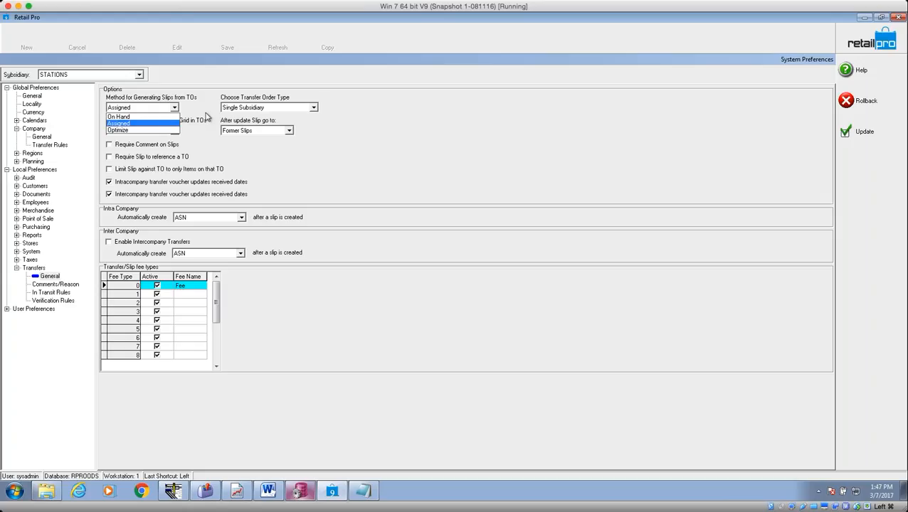
click(160, 130)
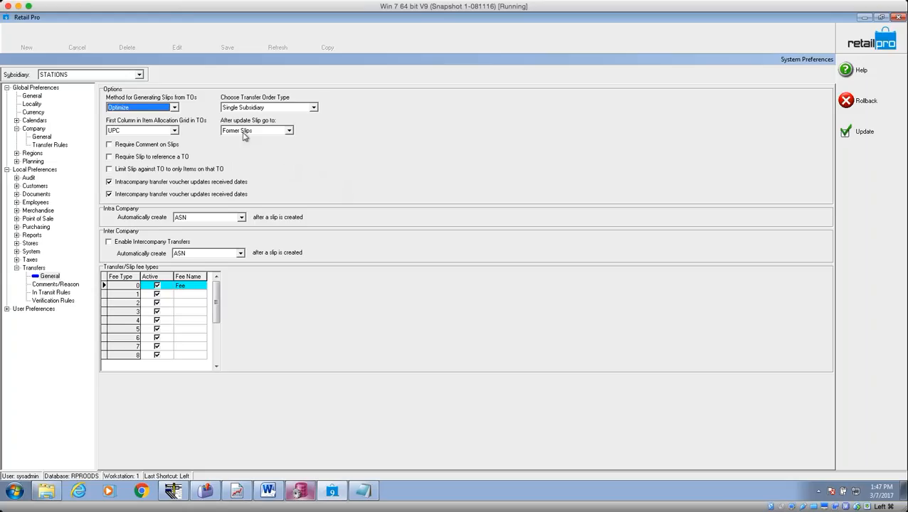
Change the Item Allocation Grid's first column from UPC to ALU.
click(174, 132)
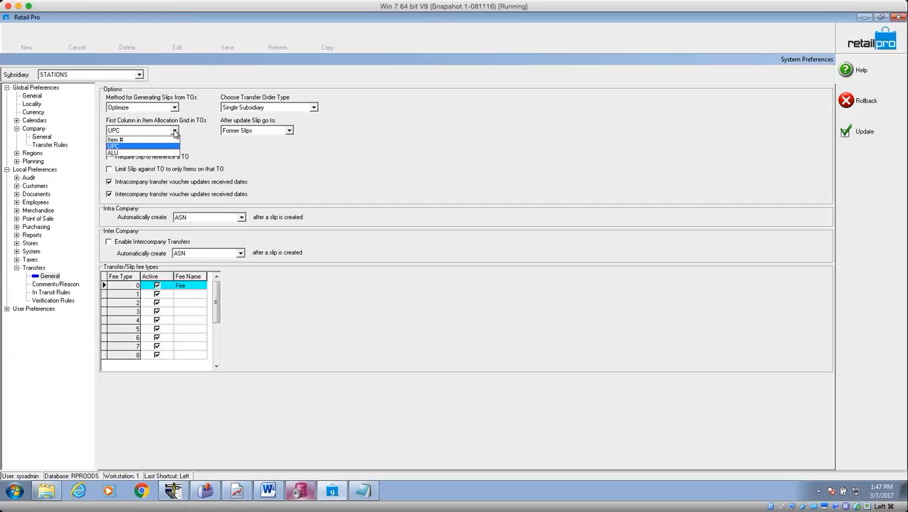
click(175, 132)
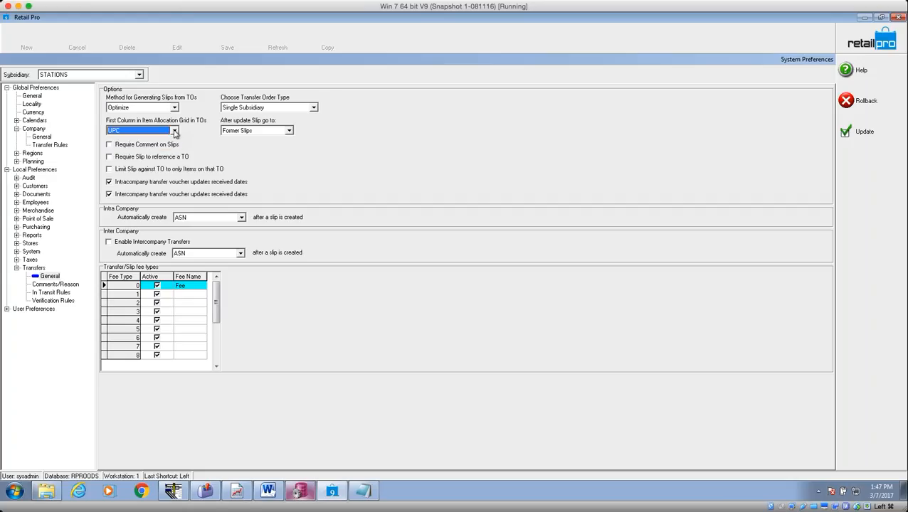
click(174, 132)
click(174, 132)
click(174, 132)
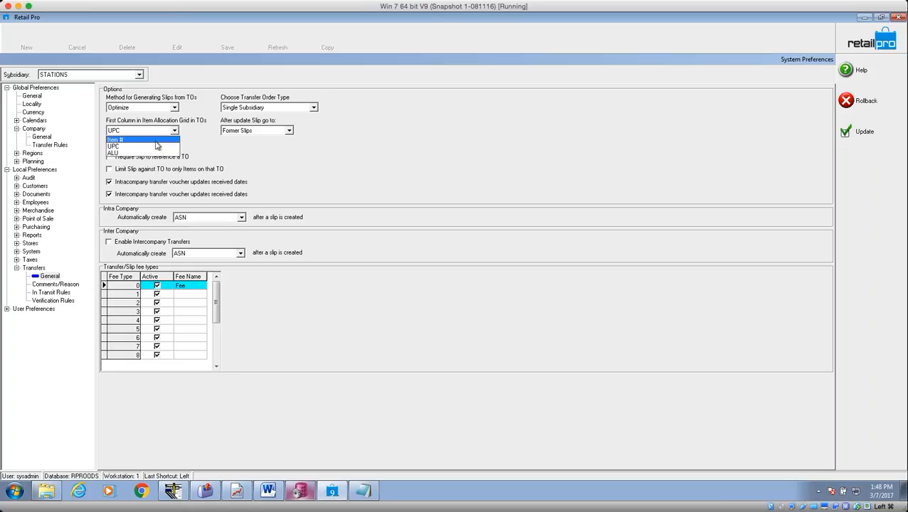
click(159, 154)
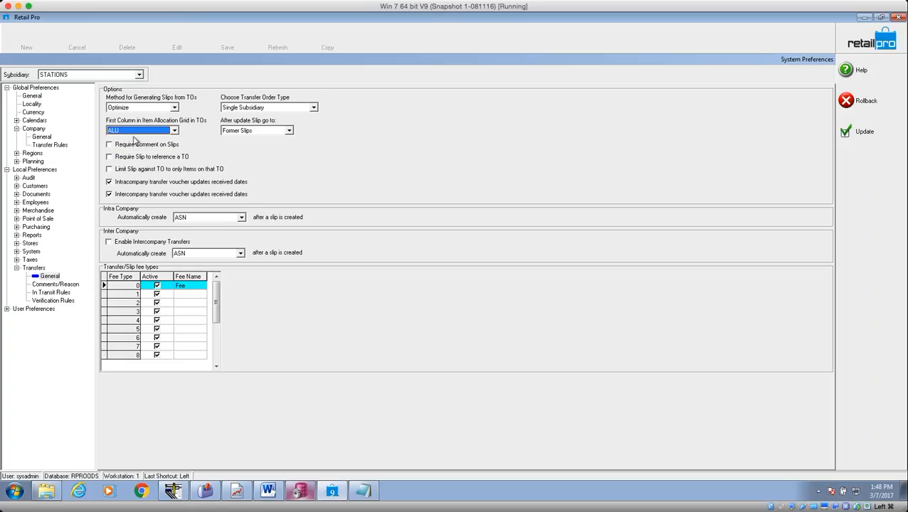
click(174, 131)
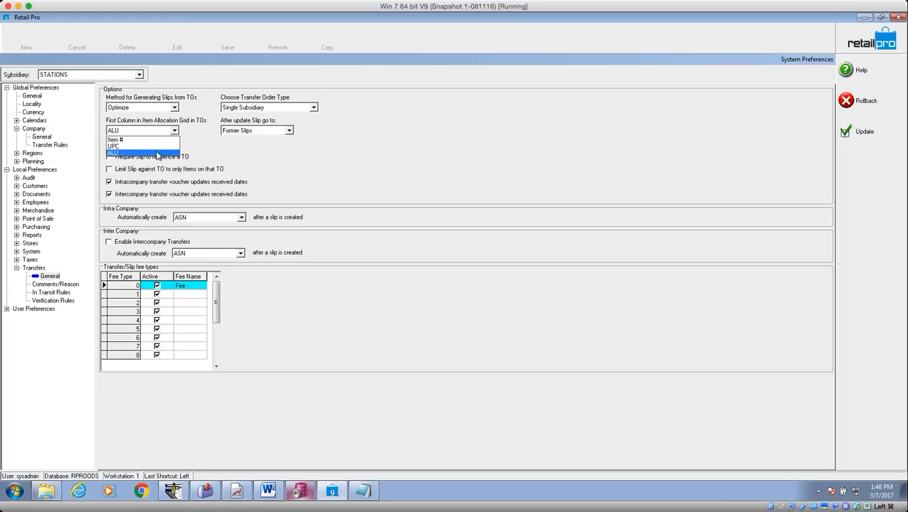
click(158, 152)
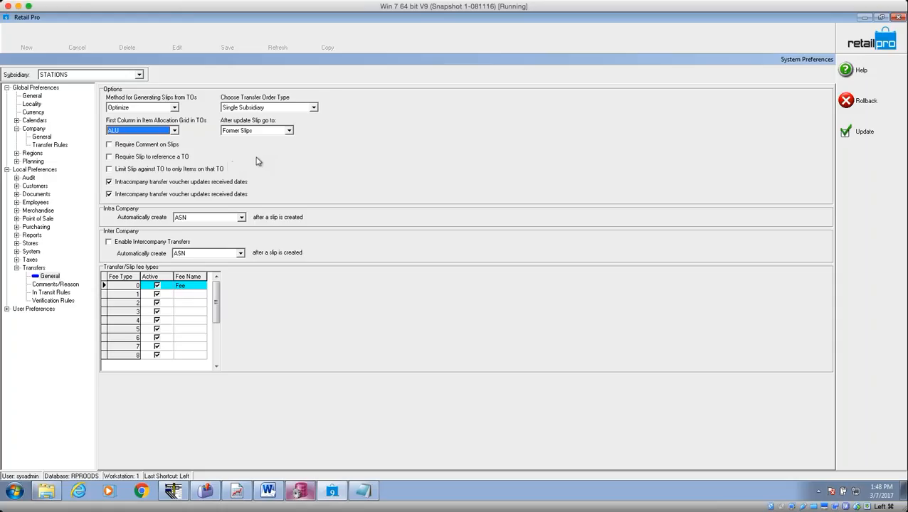
Keep Former Slips after update and leave the require-comments and require-TO-reference options off.
click(275, 132)
click(275, 133)
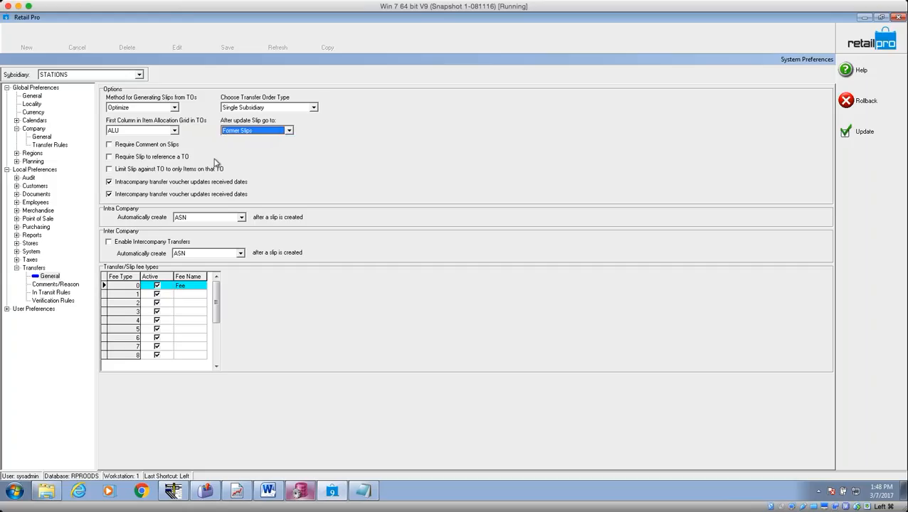
click(145, 146)
click(147, 147)
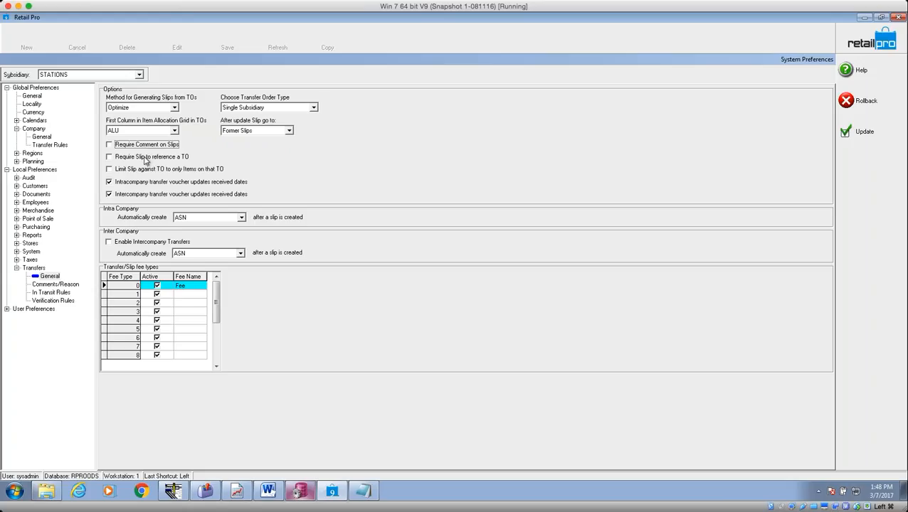
click(145, 160)
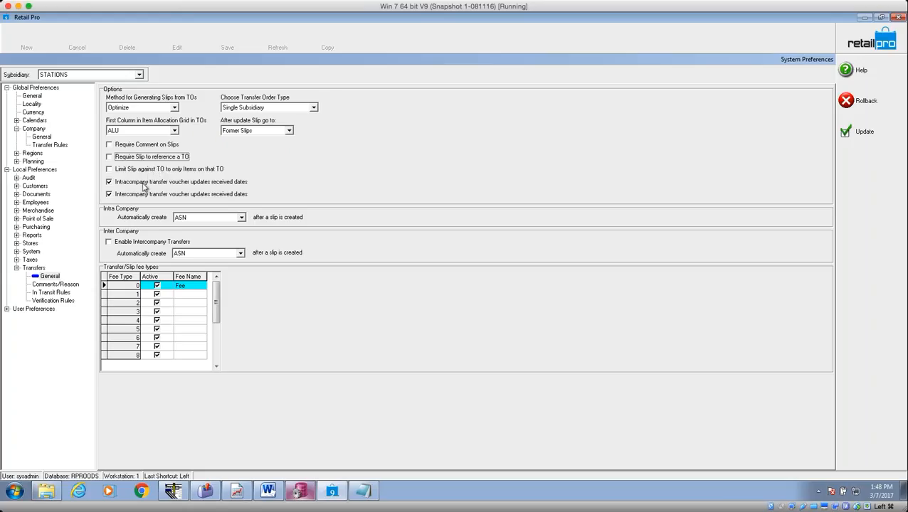
Try Voucher - auto verify as the auto-created document for intra- and intercompany transfers.
click(240, 218)
click(241, 218)
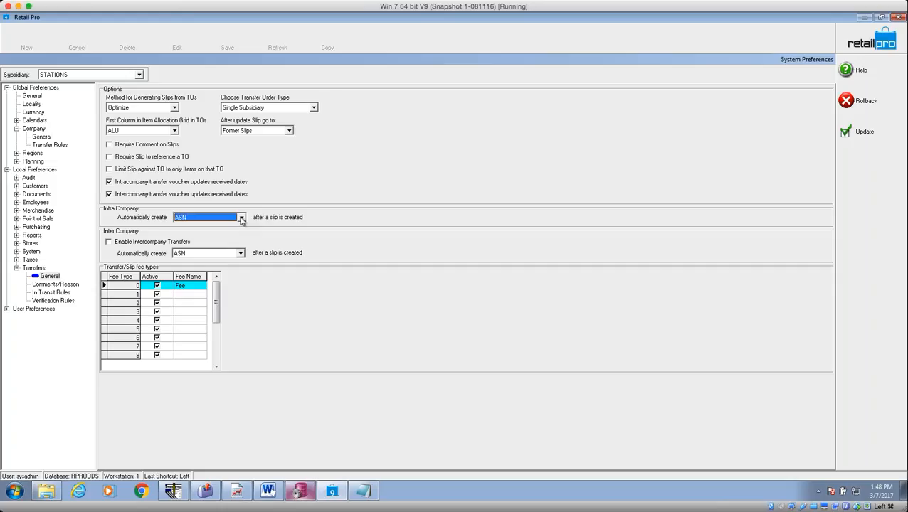
click(241, 218)
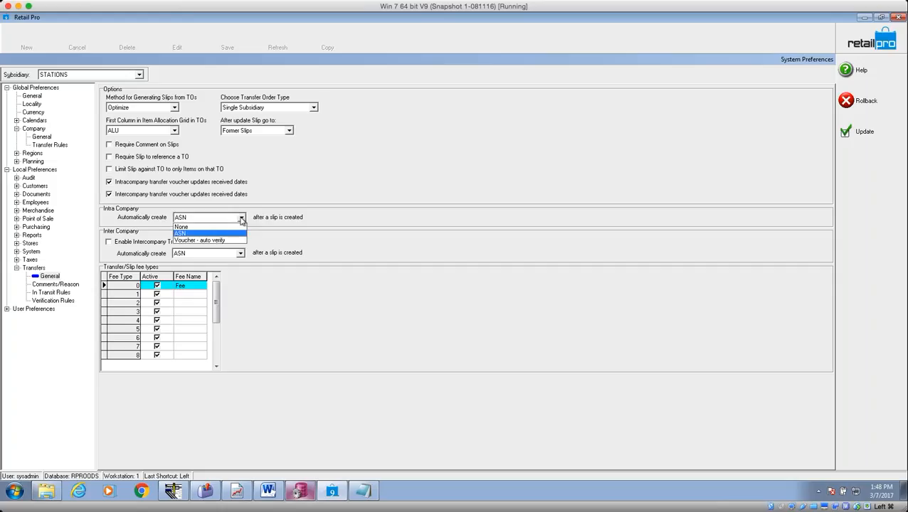
click(241, 218)
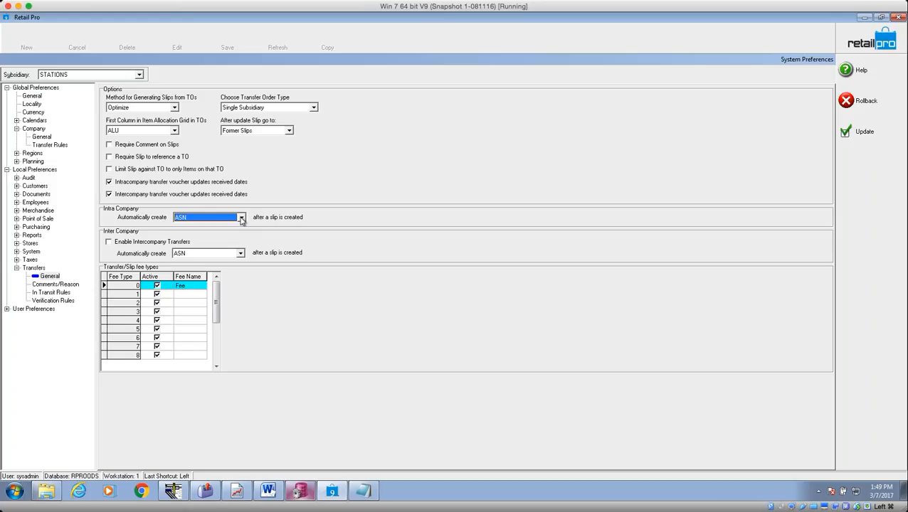
click(241, 219)
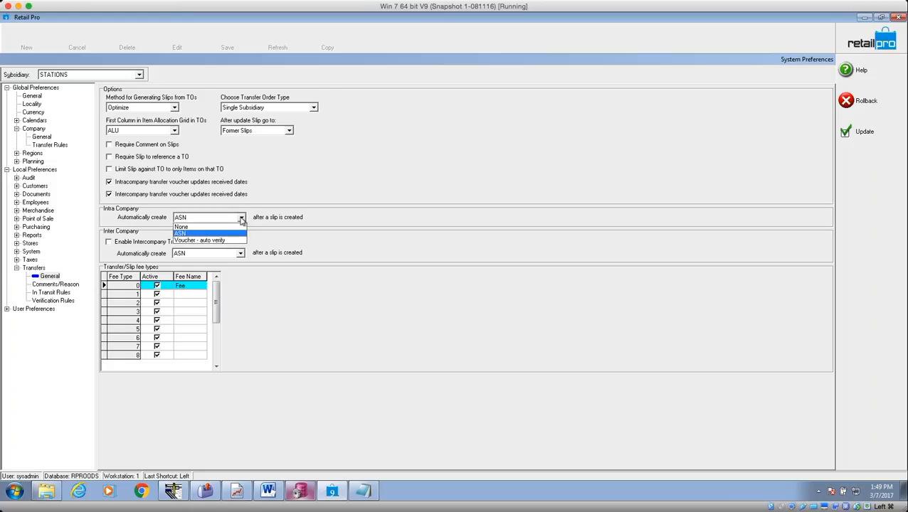
click(218, 241)
click(239, 253)
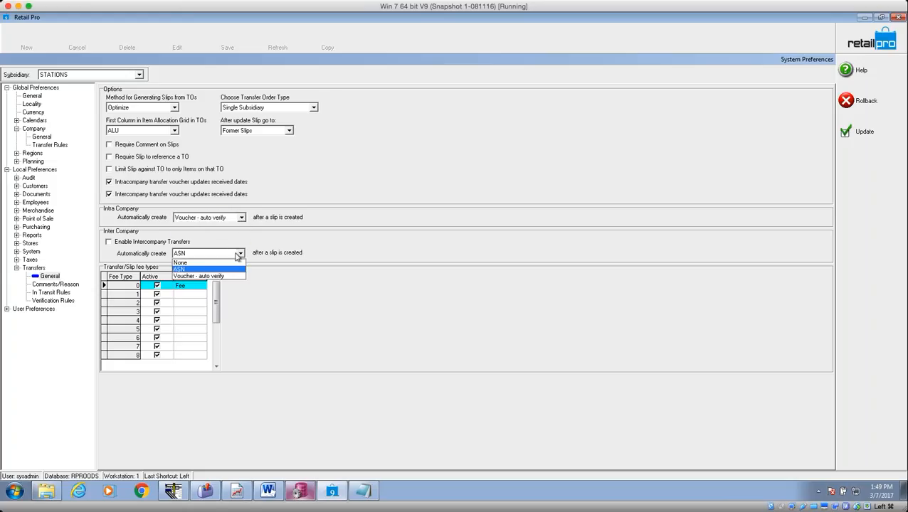
click(216, 277)
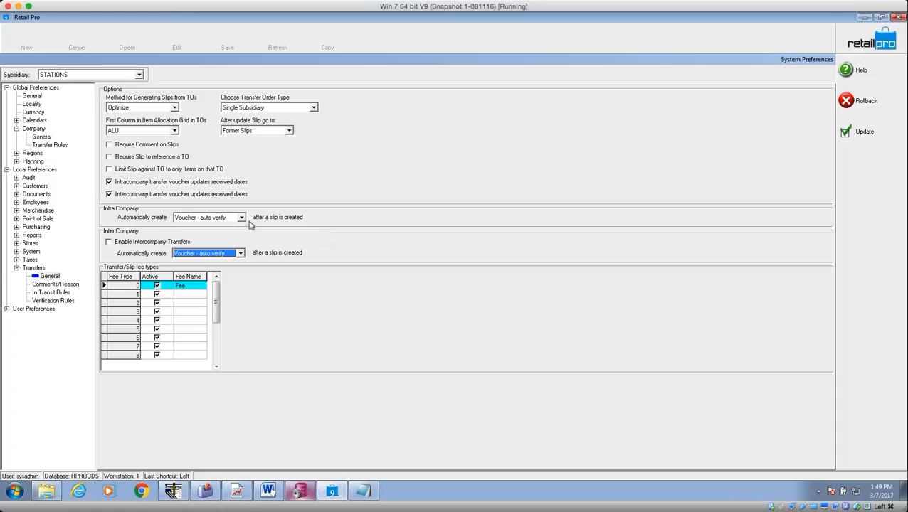
Set both intracompany and intercompany automatic documents back to ASN.
click(242, 218)
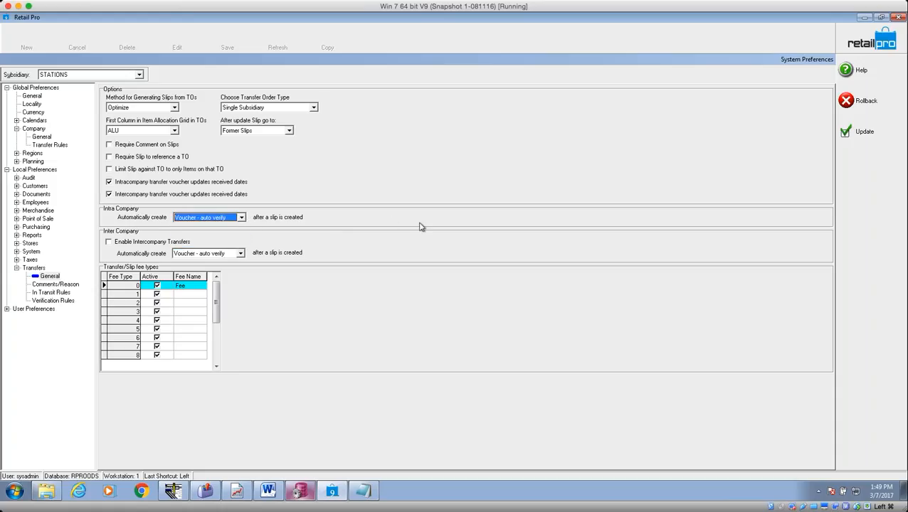
click(241, 218)
click(219, 234)
click(241, 254)
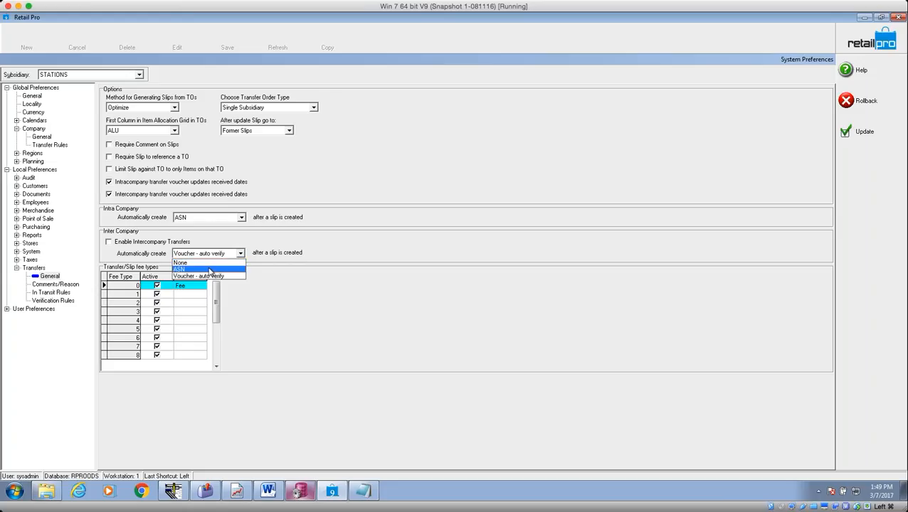
click(212, 270)
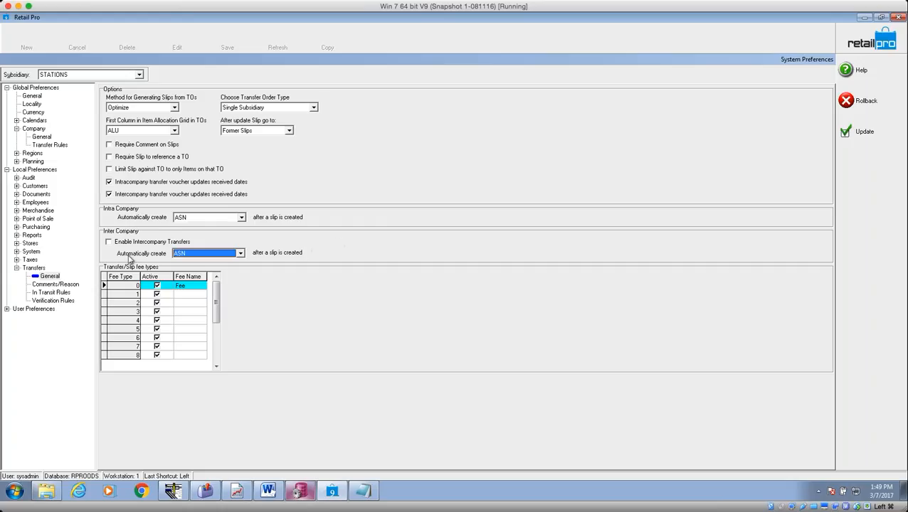
Review the In Transit and Verification Rules, then save and close System Preferences with Update.
click(56, 286)
click(56, 294)
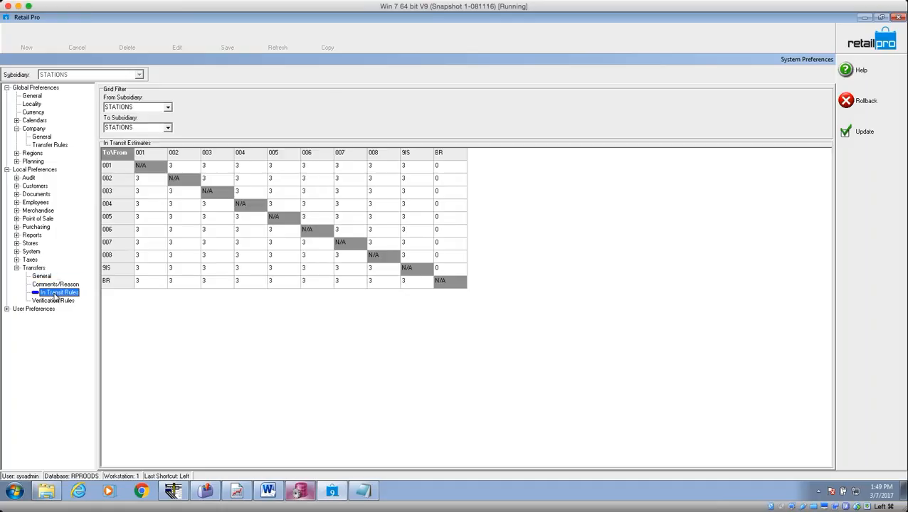
click(56, 301)
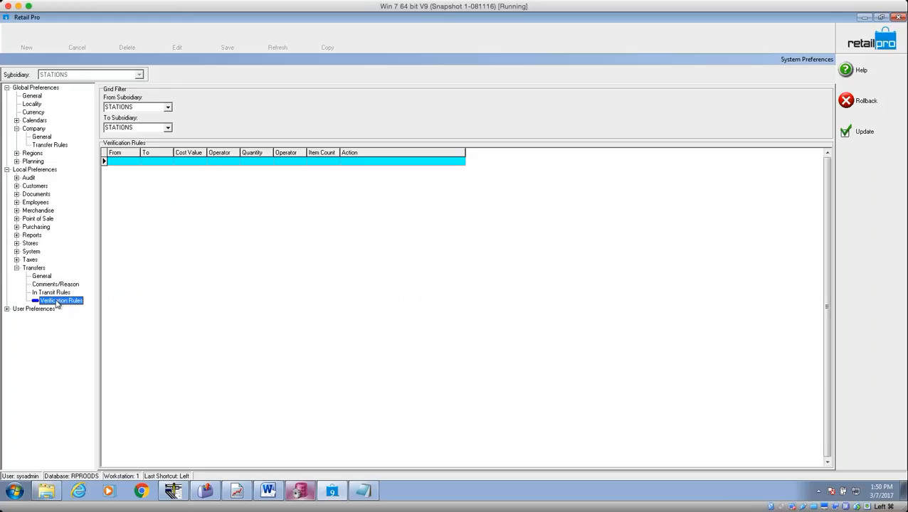
click(866, 132)
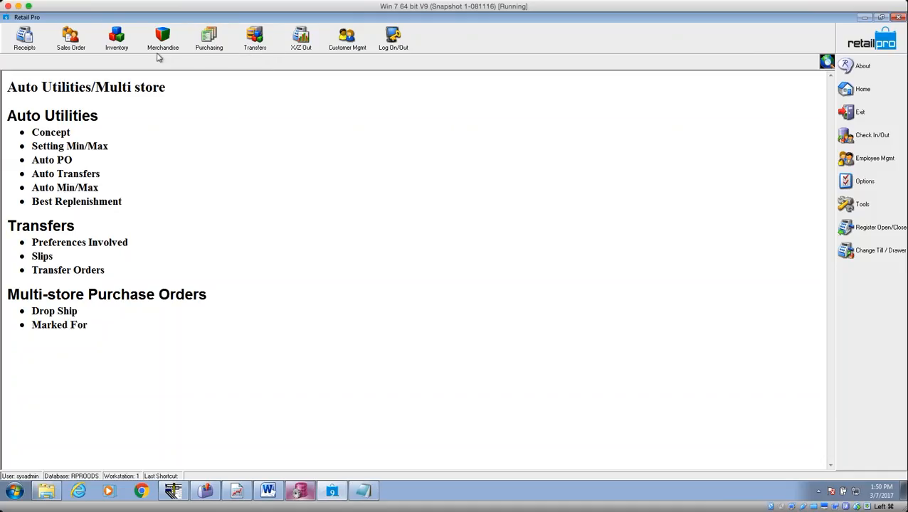
click(256, 43)
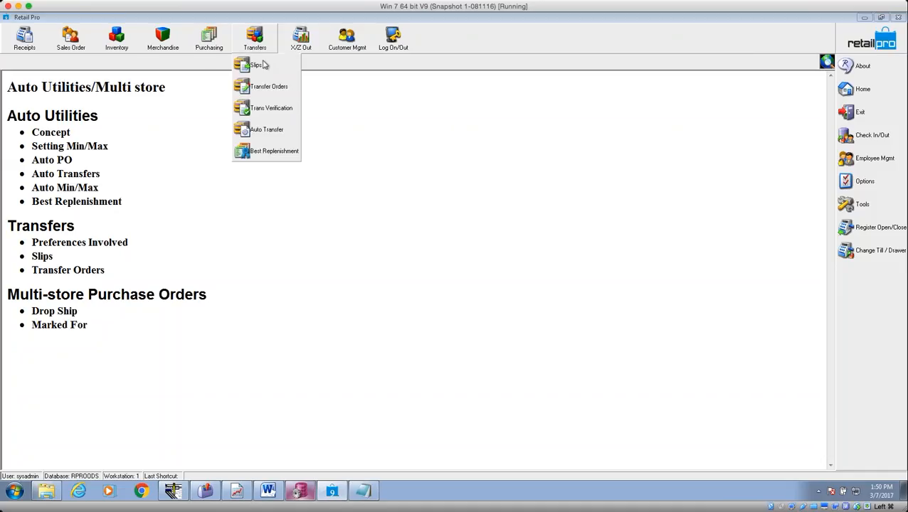
Create a new transfer slip from Transfers > Slips, skipping the markdown prompt, addressed to store 002.
click(265, 65)
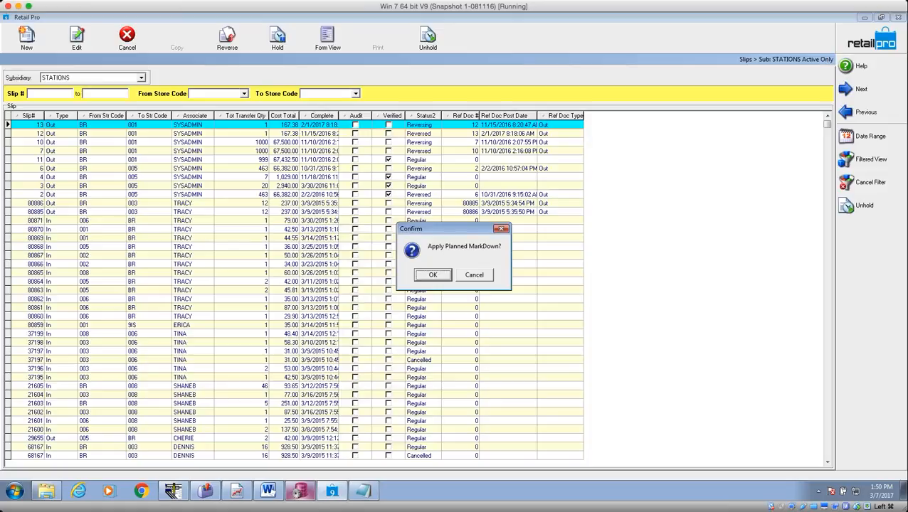
click(463, 273)
click(26, 36)
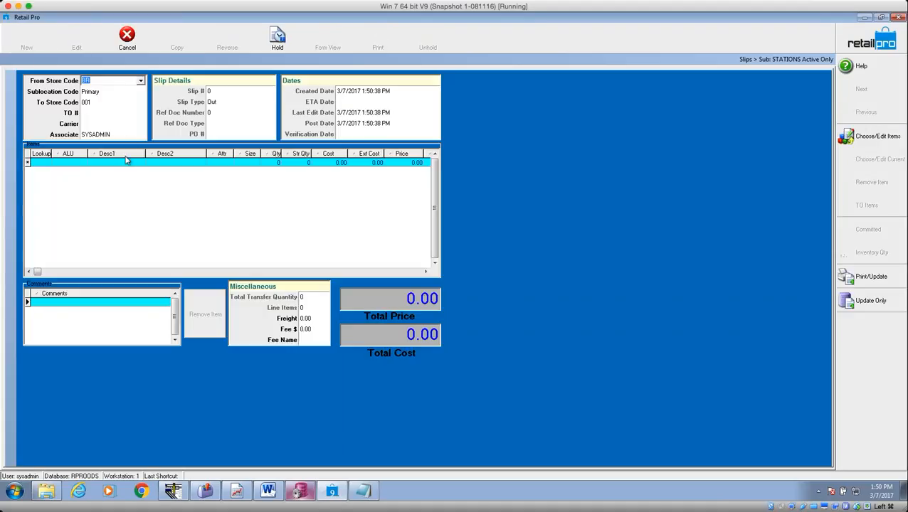
click(110, 102)
click(142, 103)
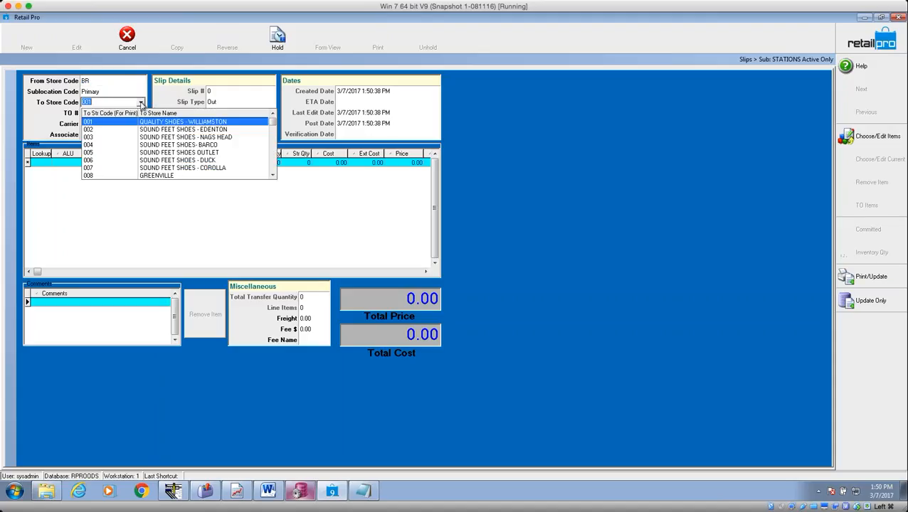
click(127, 129)
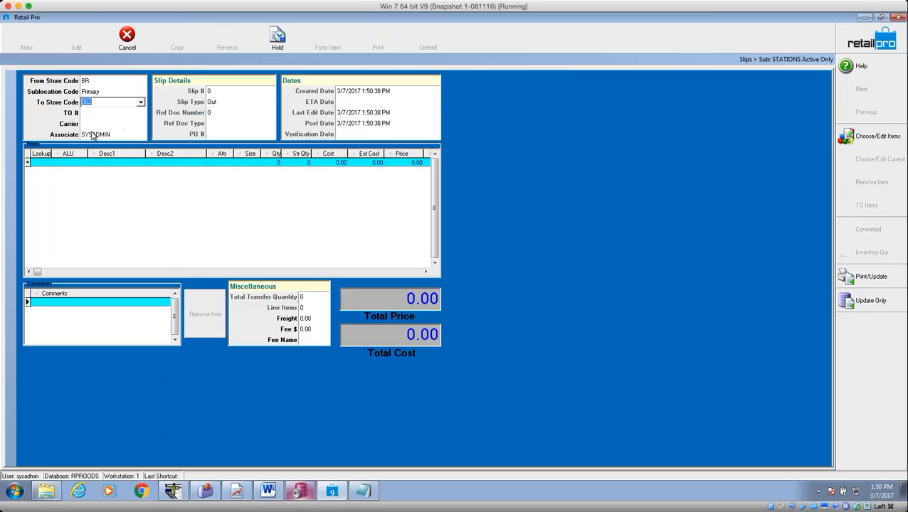
click(45, 166)
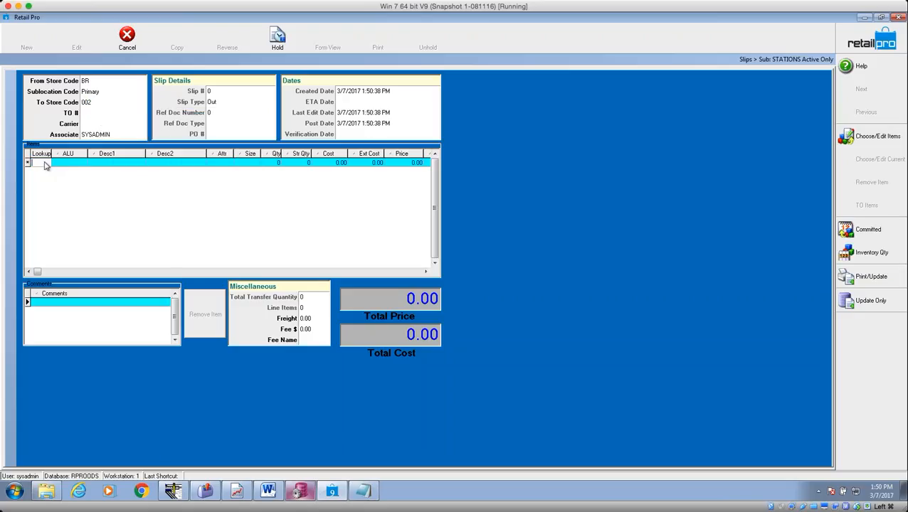
Add items 987652 through 987647 to the slip at quantity 1 each.
click(875, 137)
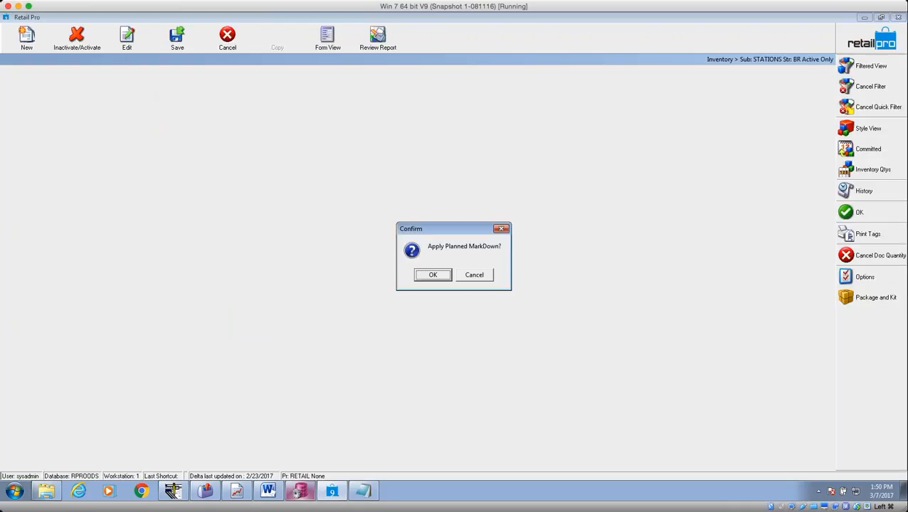
click(468, 280)
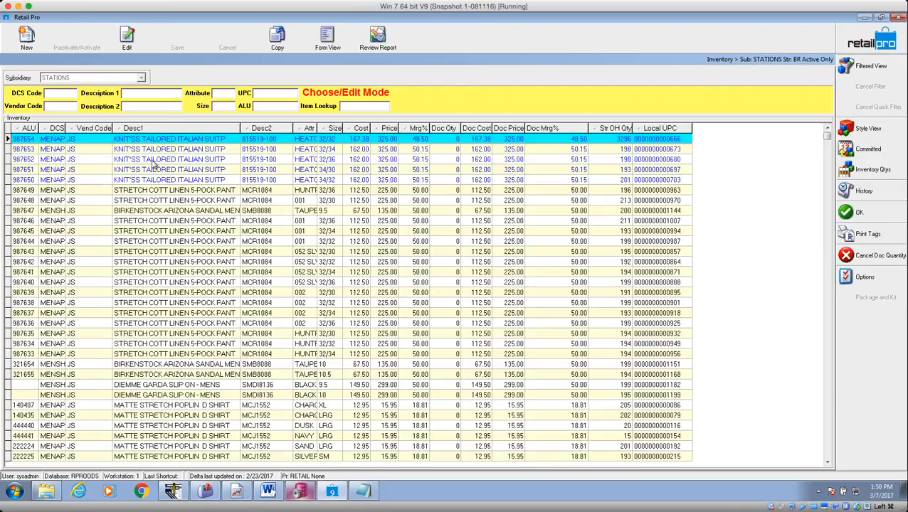
click(451, 159)
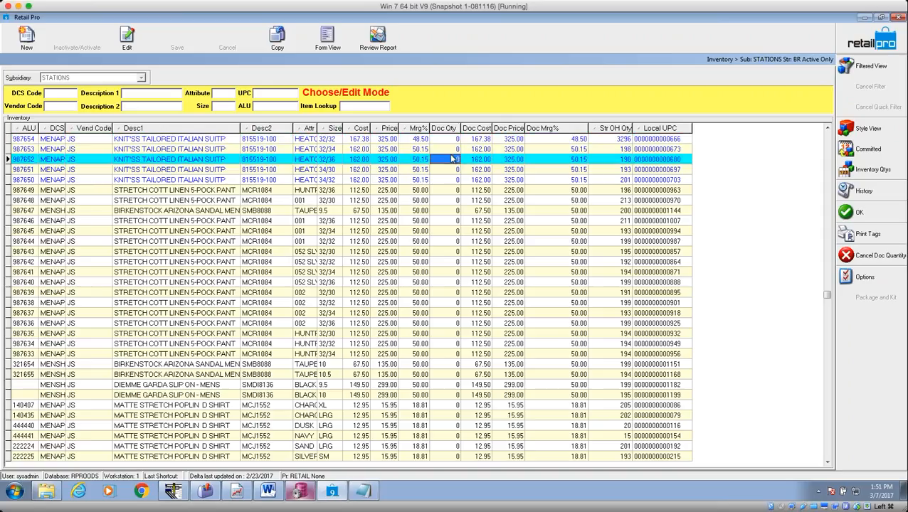
text(1)
key(Down)
text(1)
key(Down)
text(1)
key(Down)
key(1)
key(Down)
key(1)
key(Down)
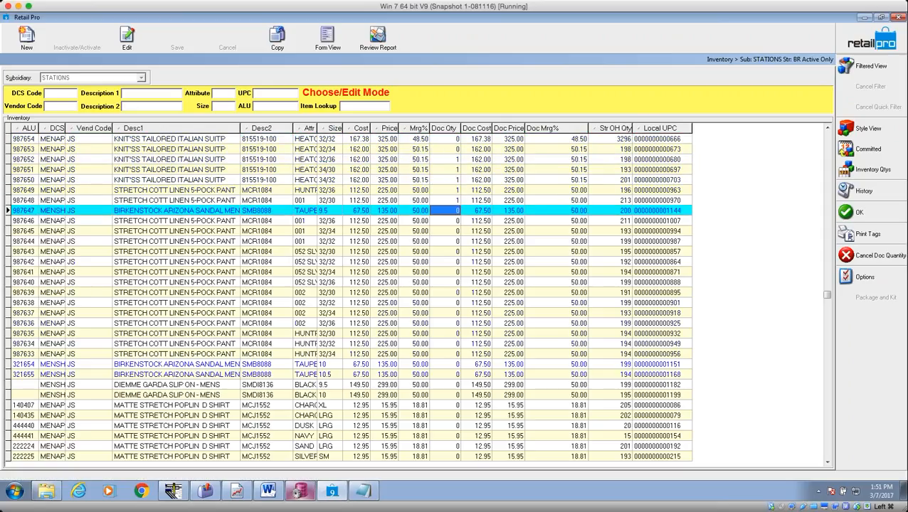
key(1)
key(Down)
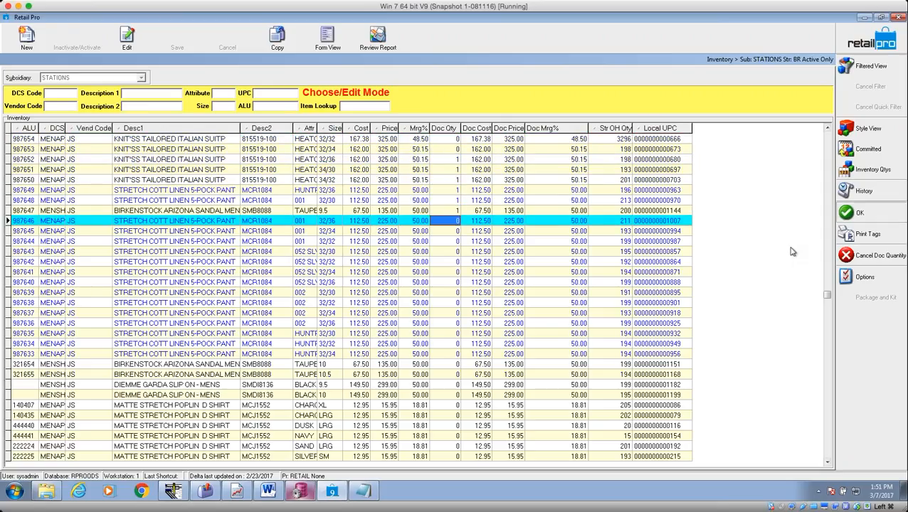
click(859, 213)
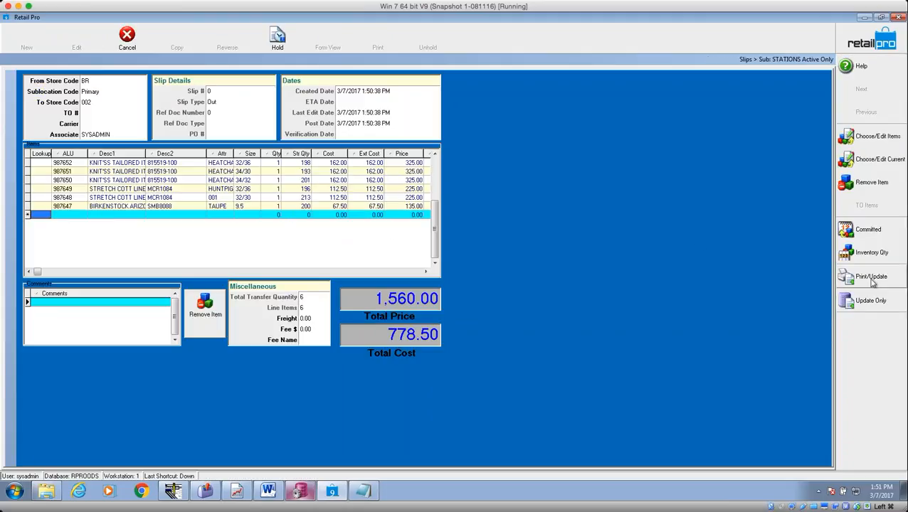
Update inventory with the out slip, confirm, and close the slips list.
click(870, 301)
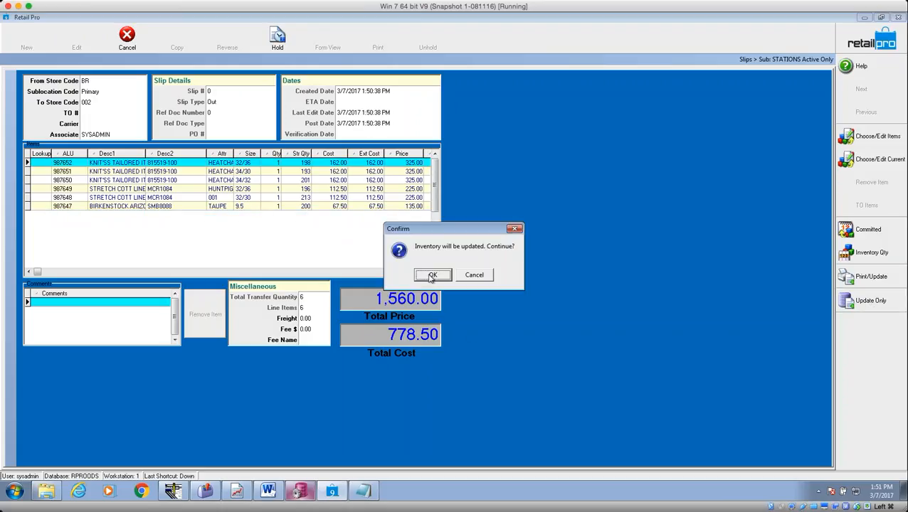
click(432, 275)
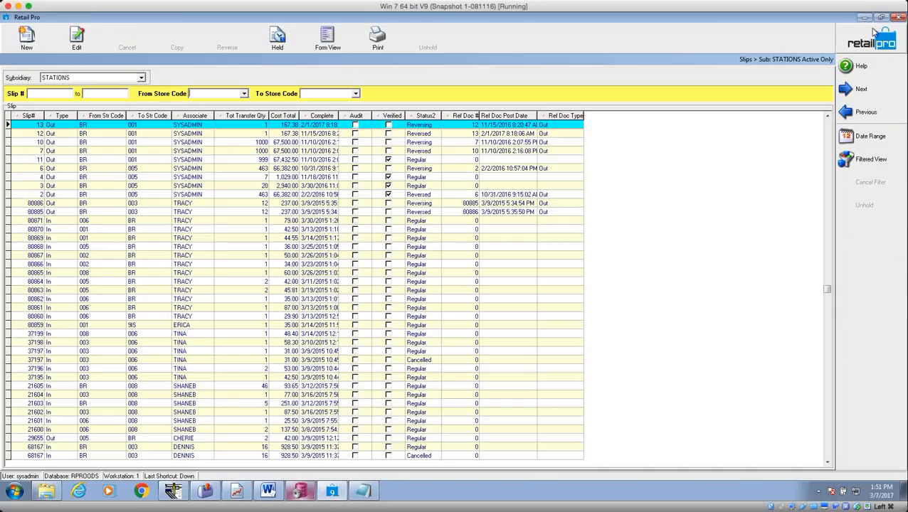
click(871, 42)
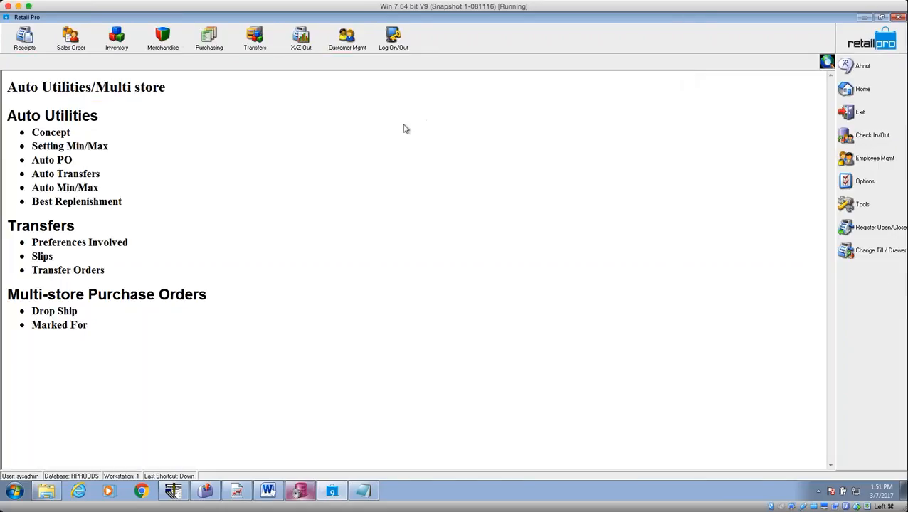
From Purchasing > ASN Vouchers, generate a receiving voucher from the store 002 ASN.
click(211, 47)
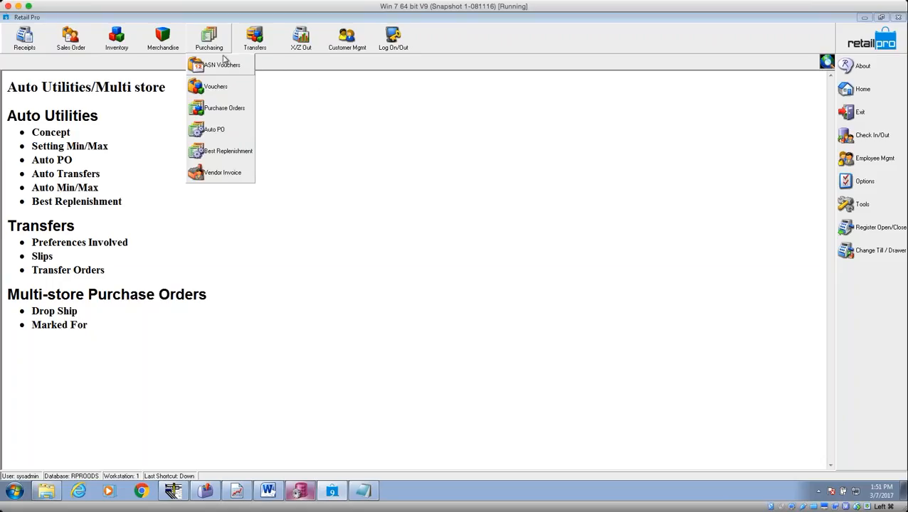
click(226, 68)
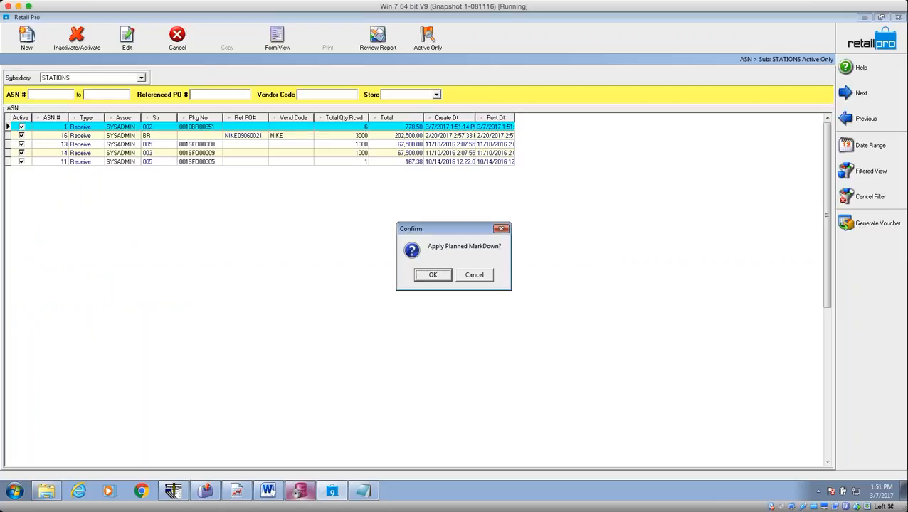
click(481, 276)
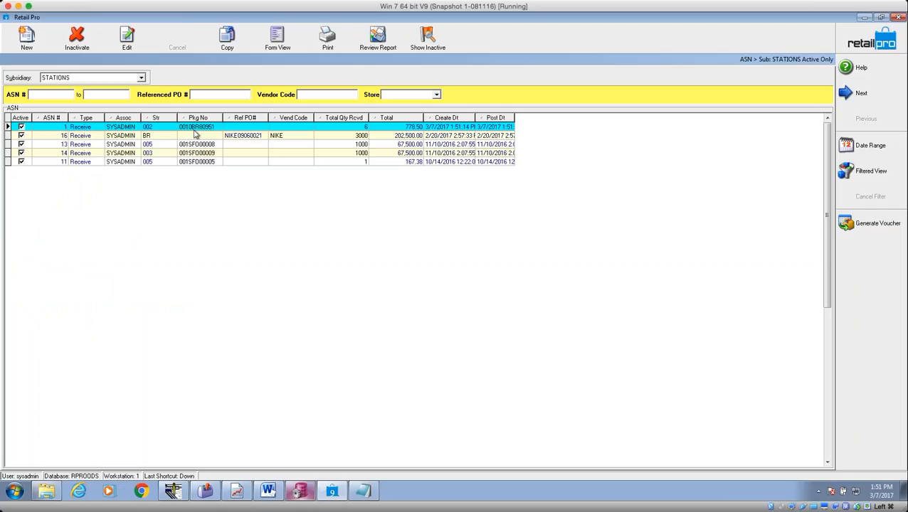
click(193, 130)
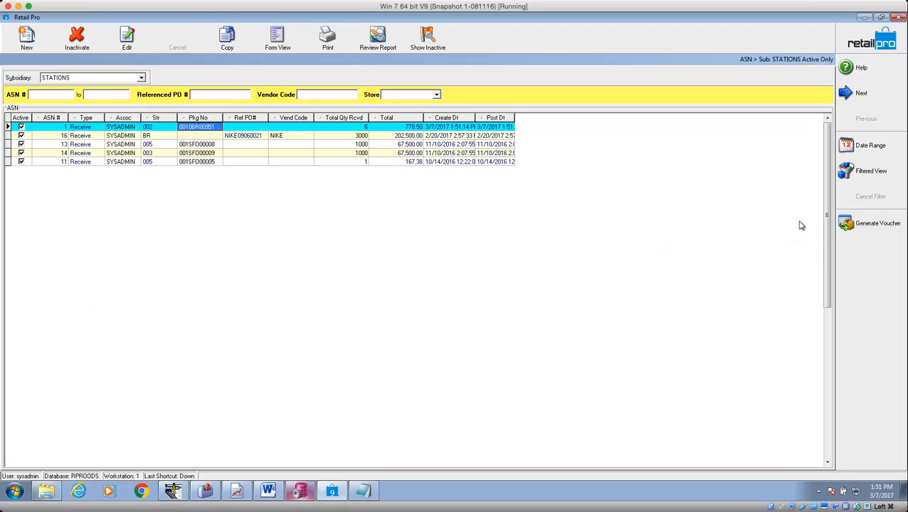
click(873, 225)
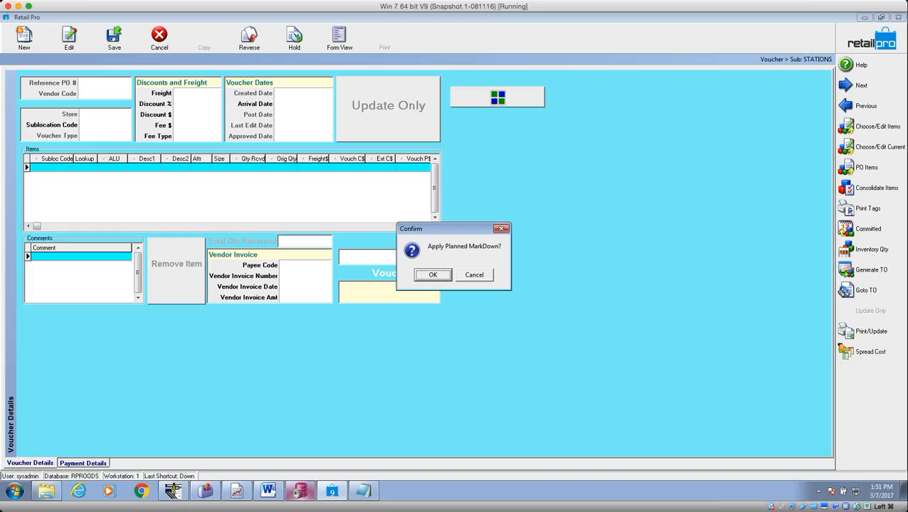
key(Return)
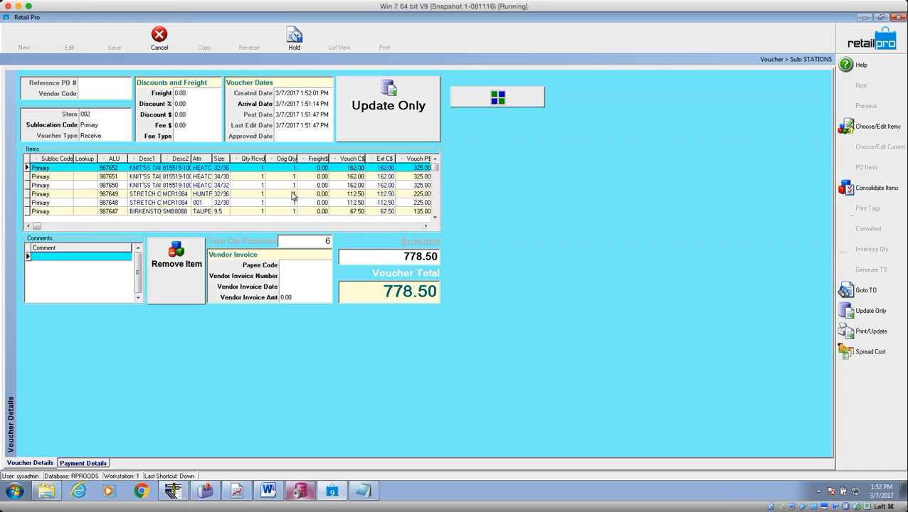
Check the received quantities on the voucher items, then Update Only and confirm the inventory update.
click(261, 170)
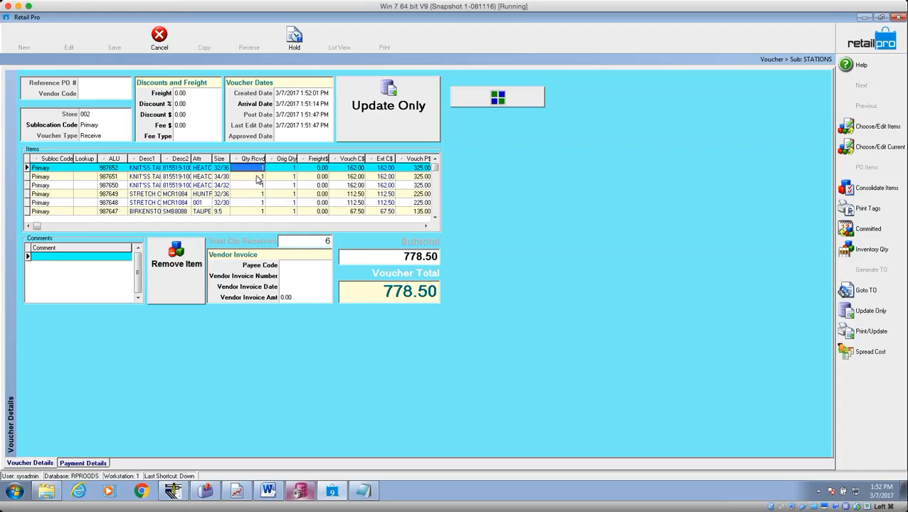
key(Down)
key(Down)
key(Down)
key(Down)
key(Down)
click(258, 183)
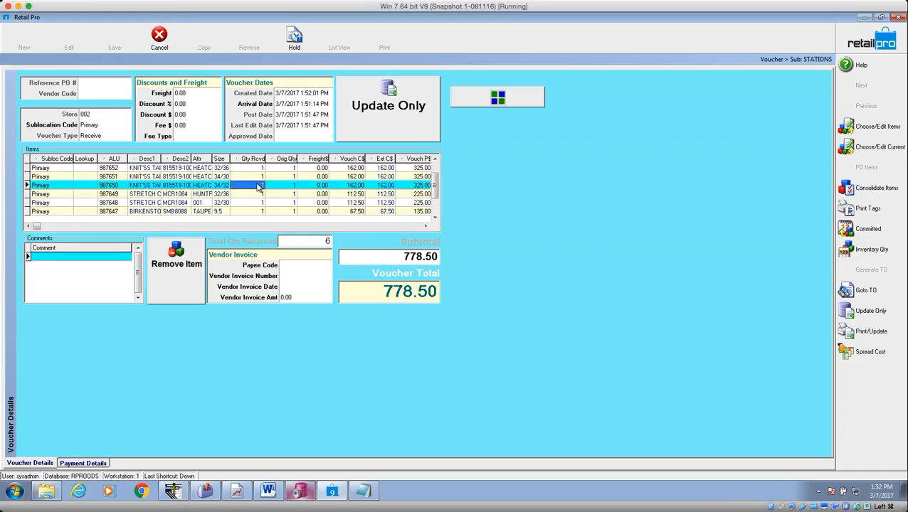
scroll(259, 188, up, 2)
scroll(259, 188, down, 5)
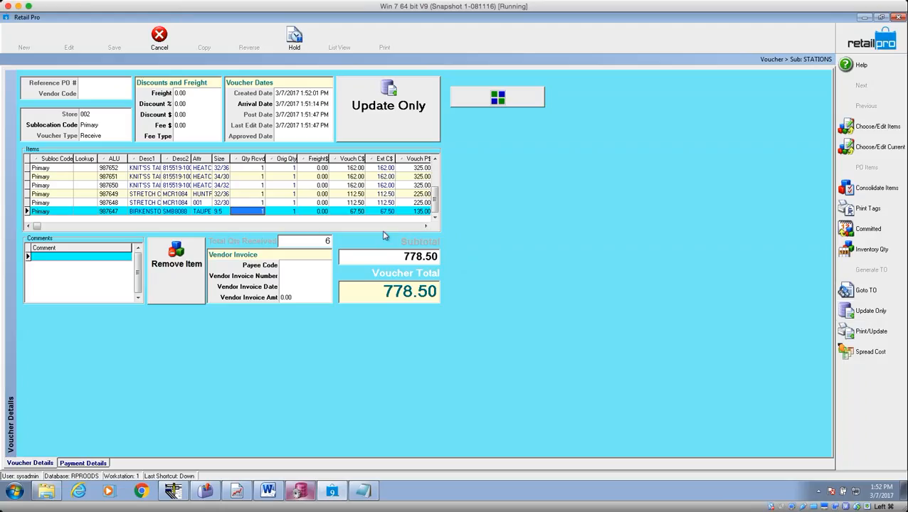
click(868, 315)
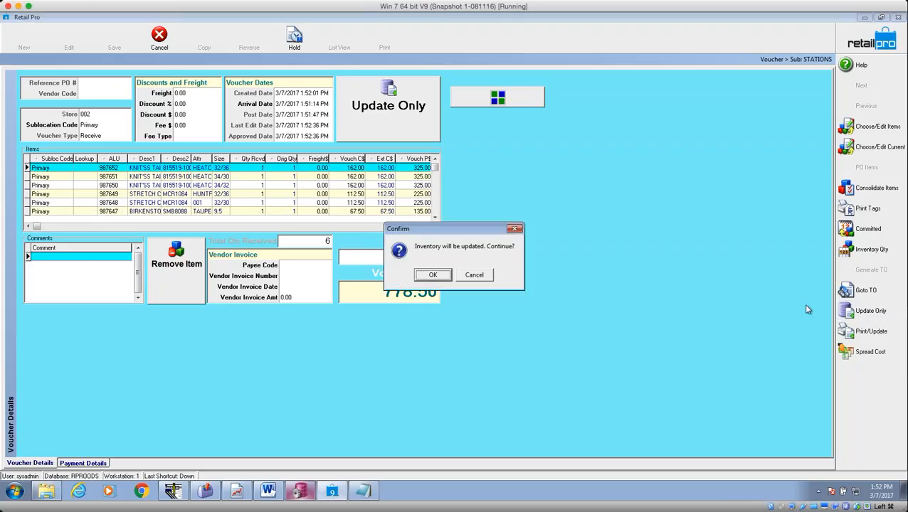
click(425, 274)
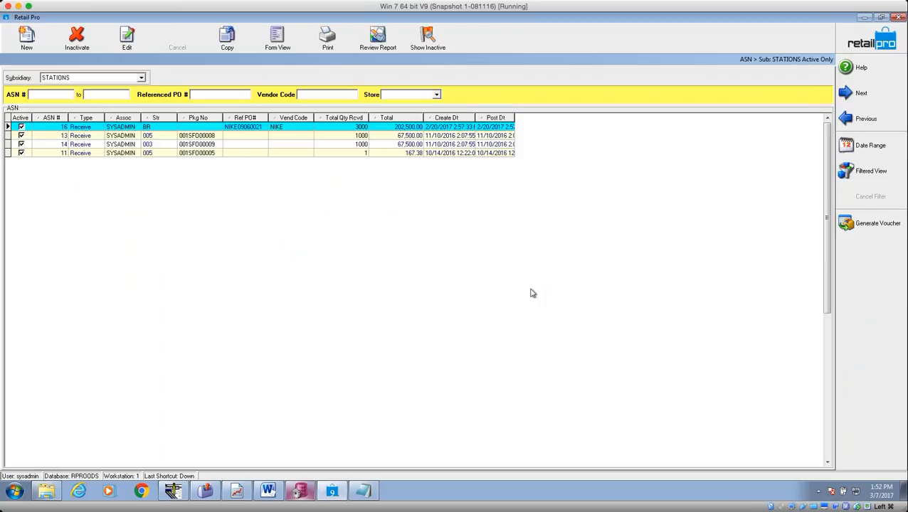
Close the ASN list and go from Home to Transfers > Trans Verification.
click(868, 42)
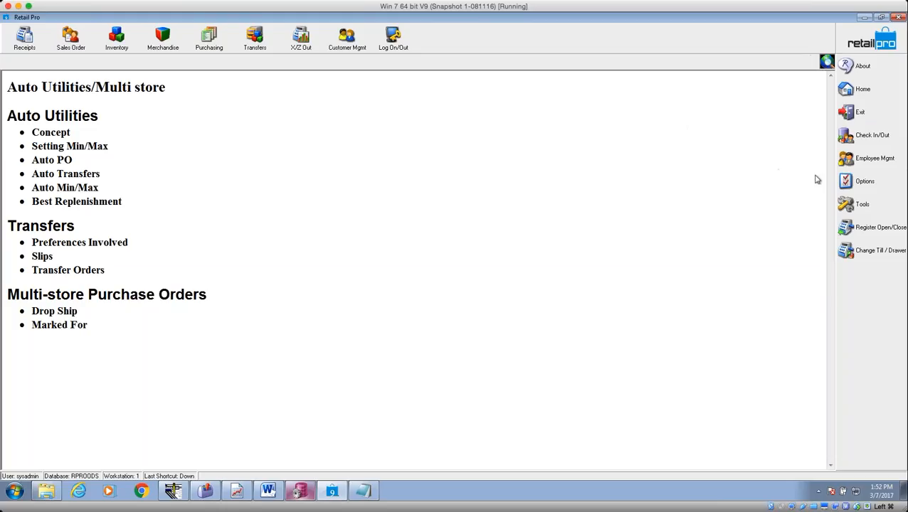
click(253, 41)
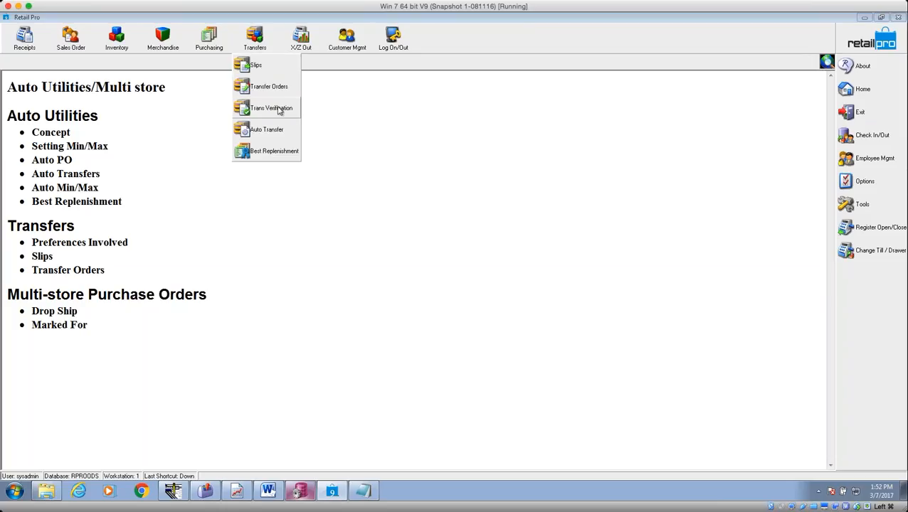
click(277, 109)
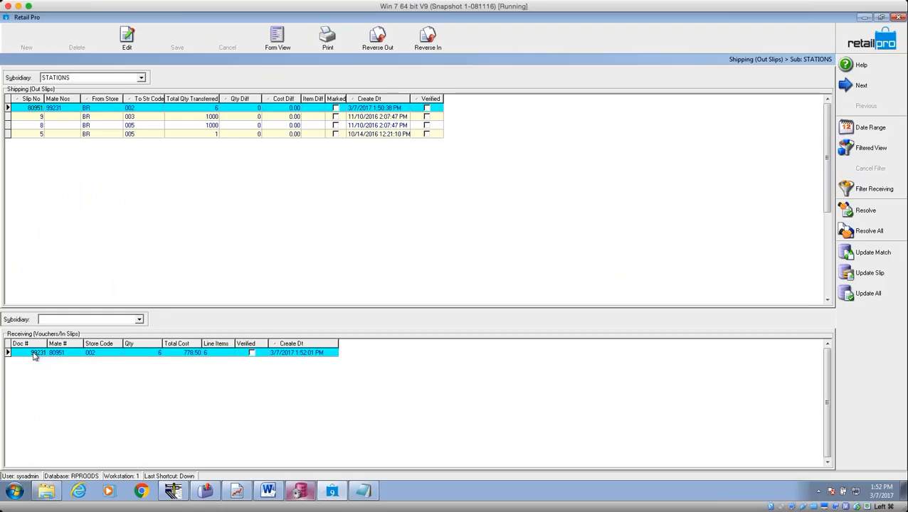
Confirm out slip 80951 (BR to 002) pairs with voucher 99231, then show the resolution methods.
click(98, 354)
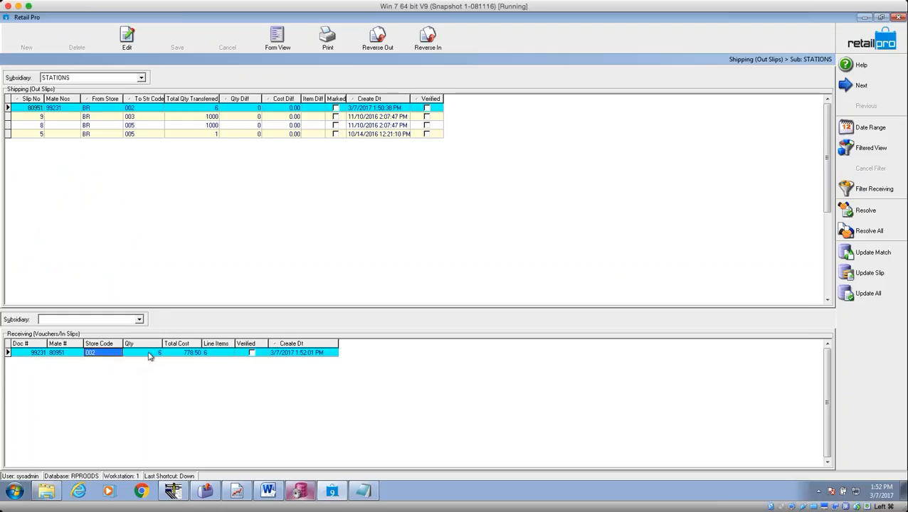
click(114, 108)
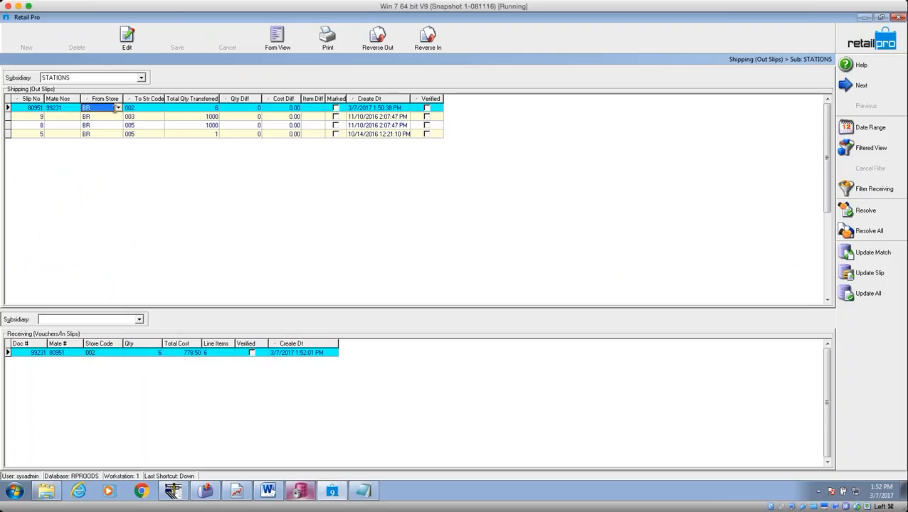
click(56, 110)
click(57, 111)
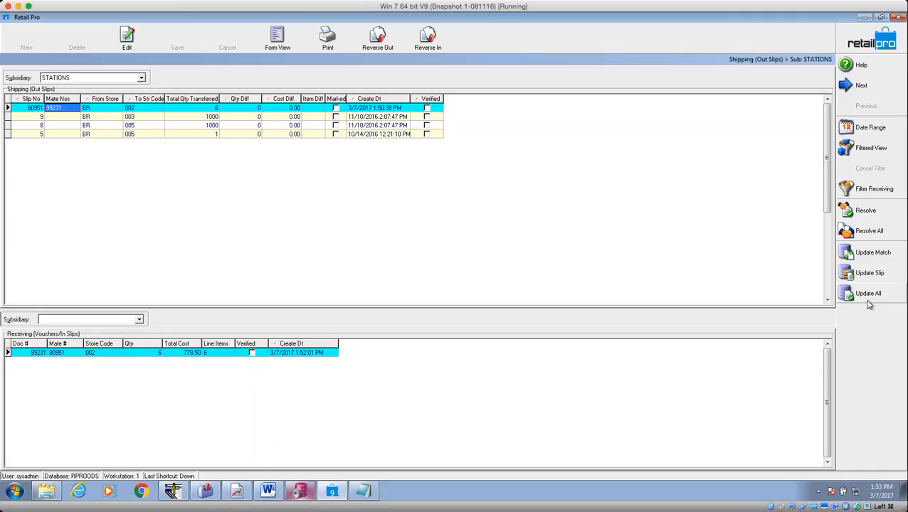
click(147, 109)
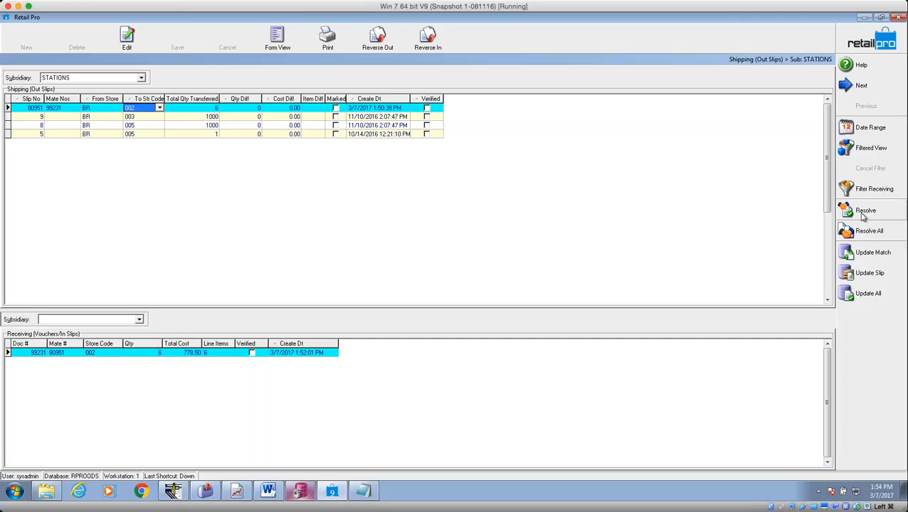
click(861, 212)
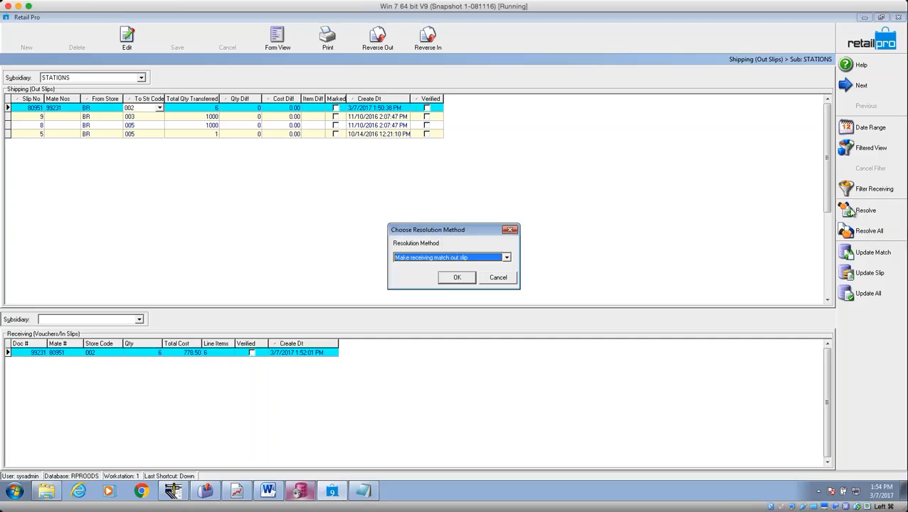
click(506, 257)
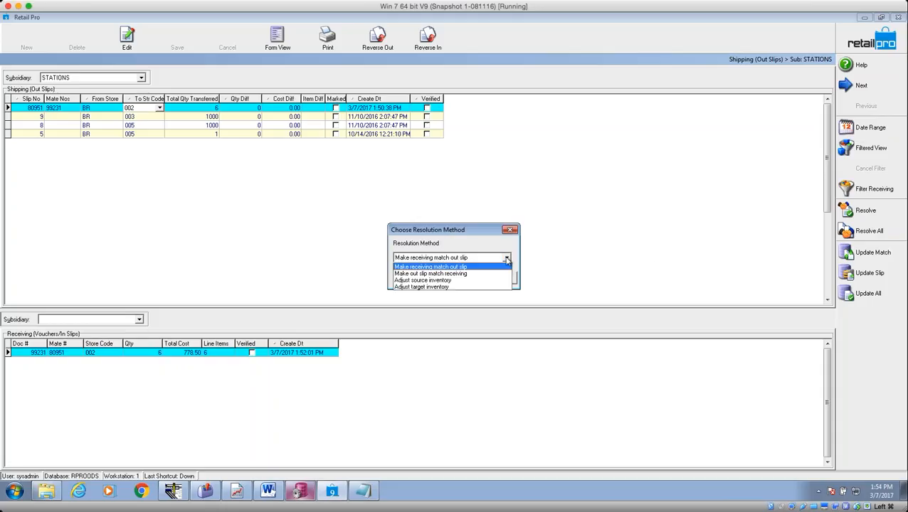
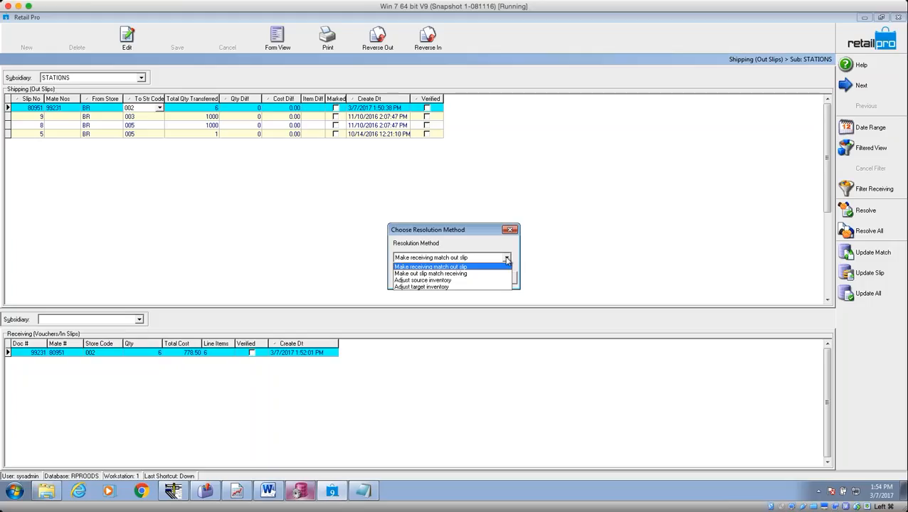
Dismiss the resolution method choices for out slip 80951 without picking one.
click(445, 267)
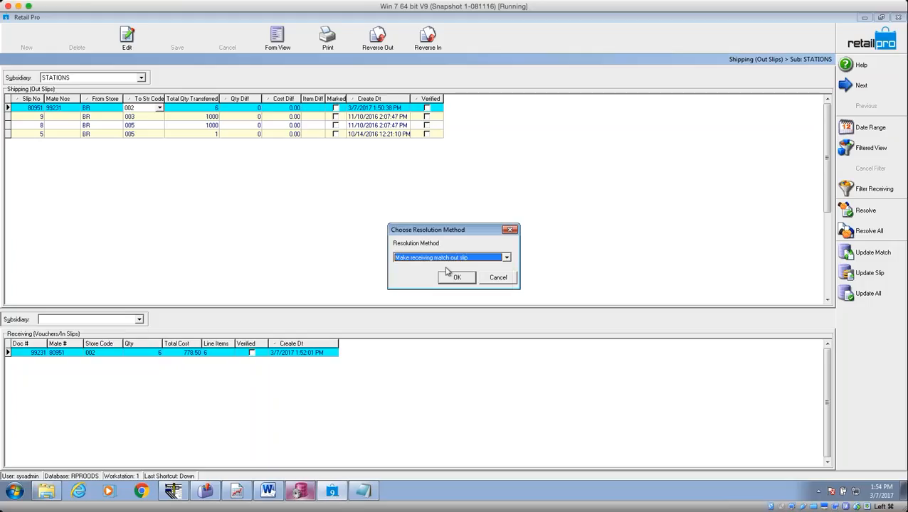
click(506, 258)
click(448, 269)
click(503, 279)
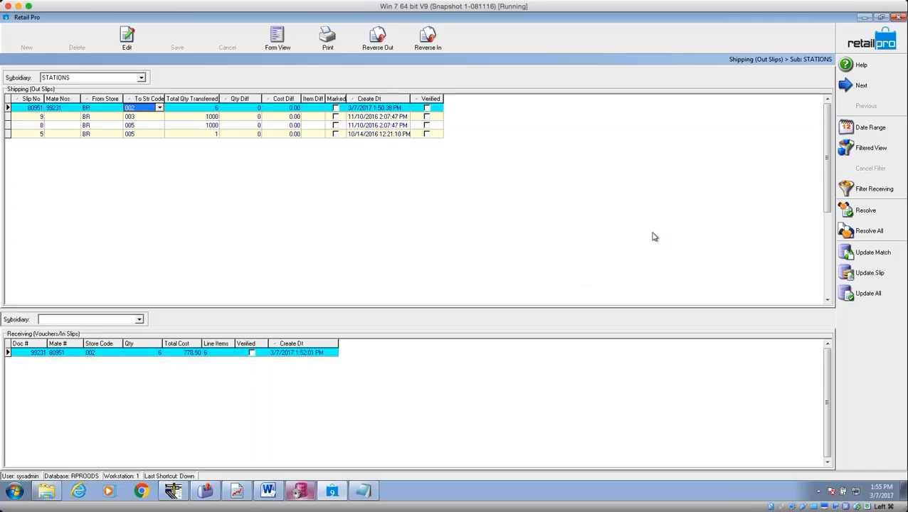
Update all matched transfer documents, acknowledge the one-document update, and return home.
click(871, 296)
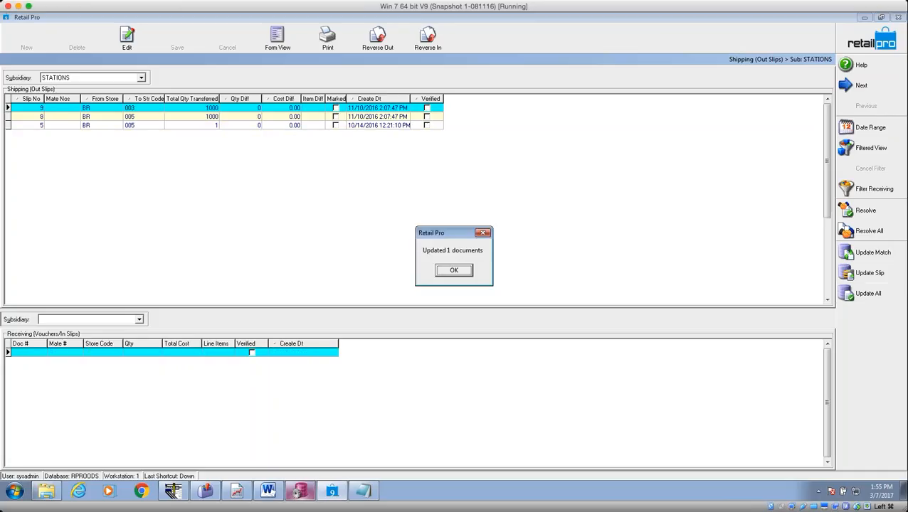
click(454, 272)
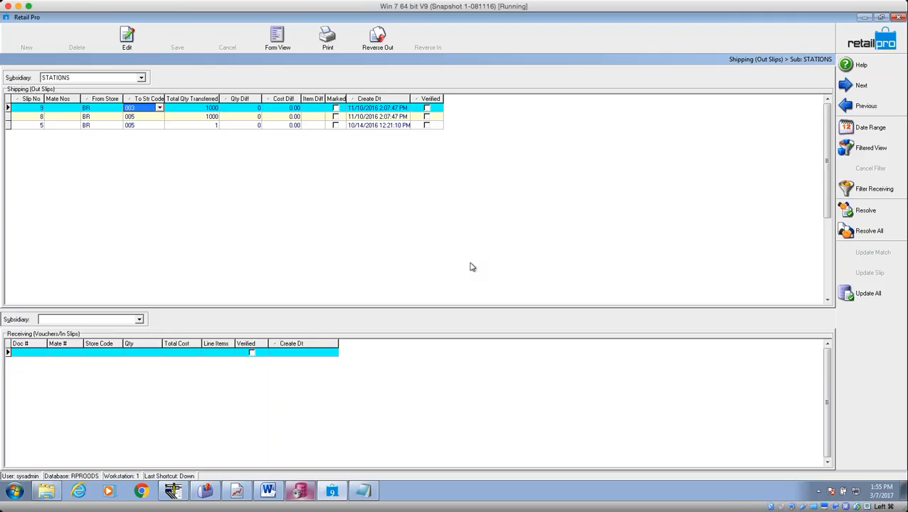
click(865, 44)
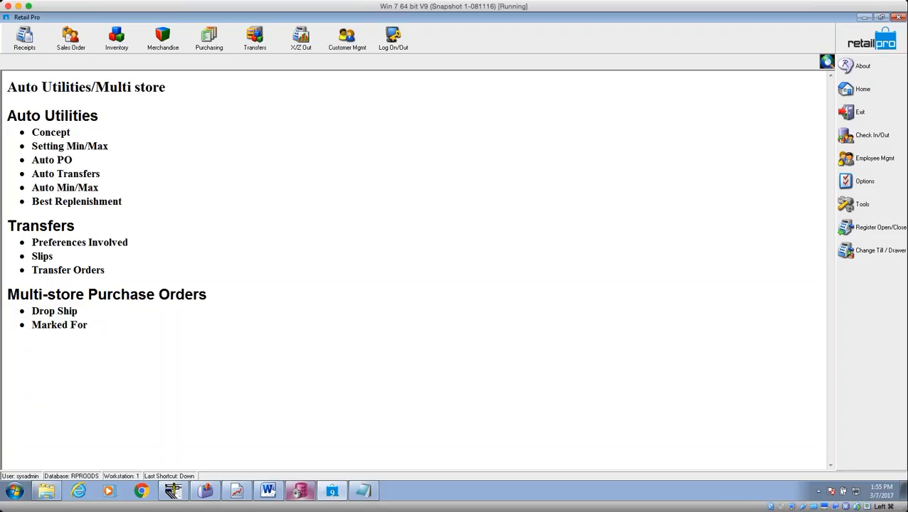
click(257, 43)
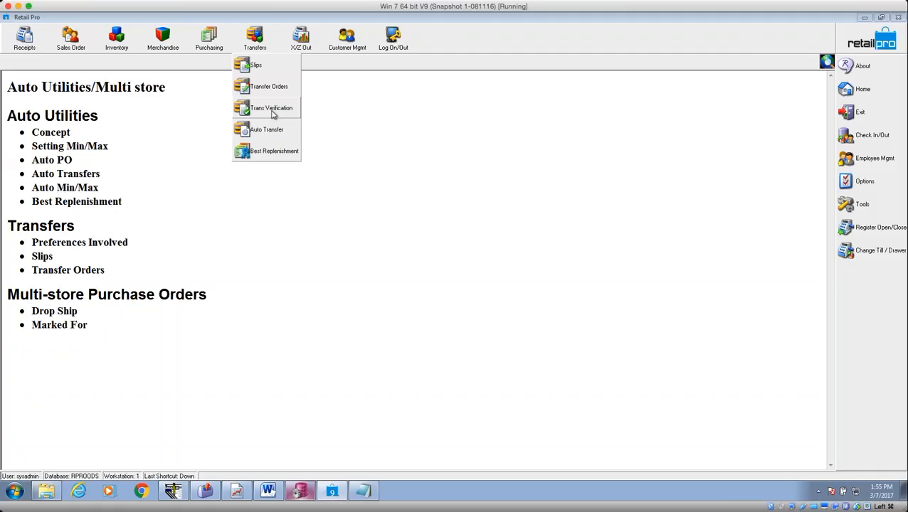
Open transfer order 00000003 in Form View from Transfer Orders, declining the planned markdown.
click(320, 115)
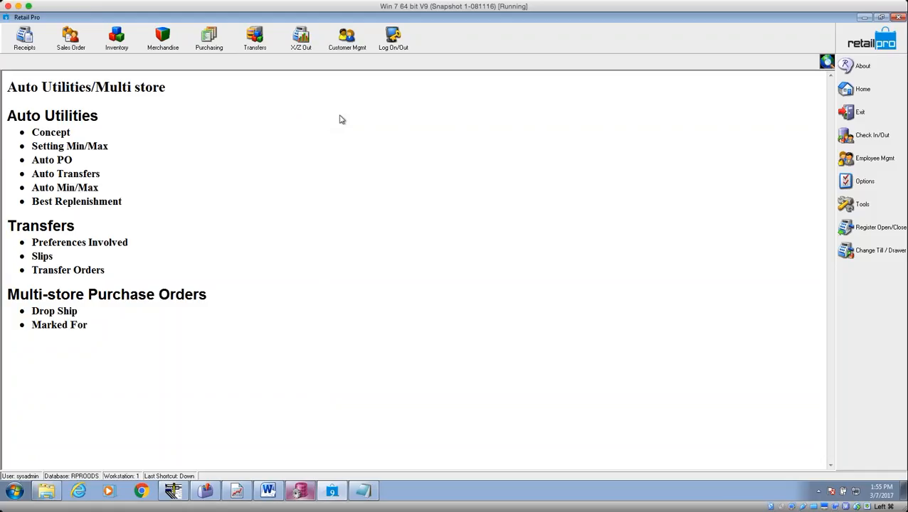
click(262, 47)
click(258, 87)
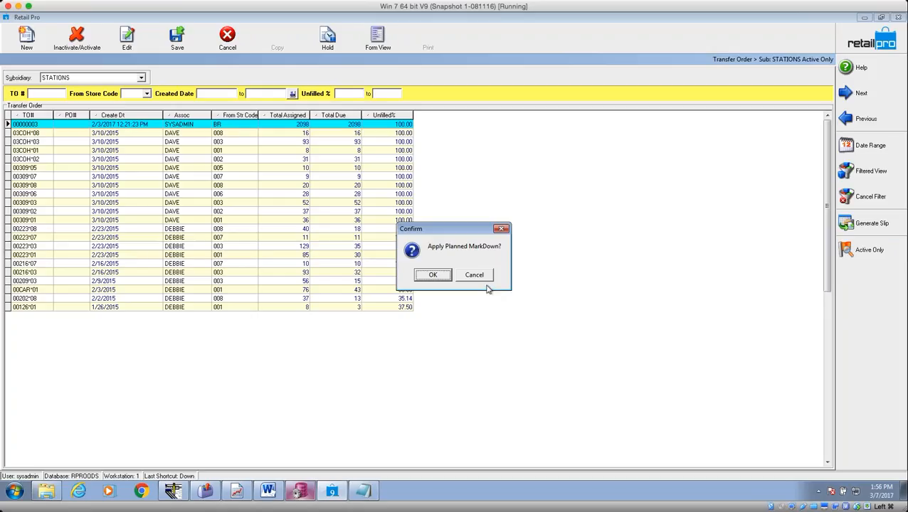
click(471, 273)
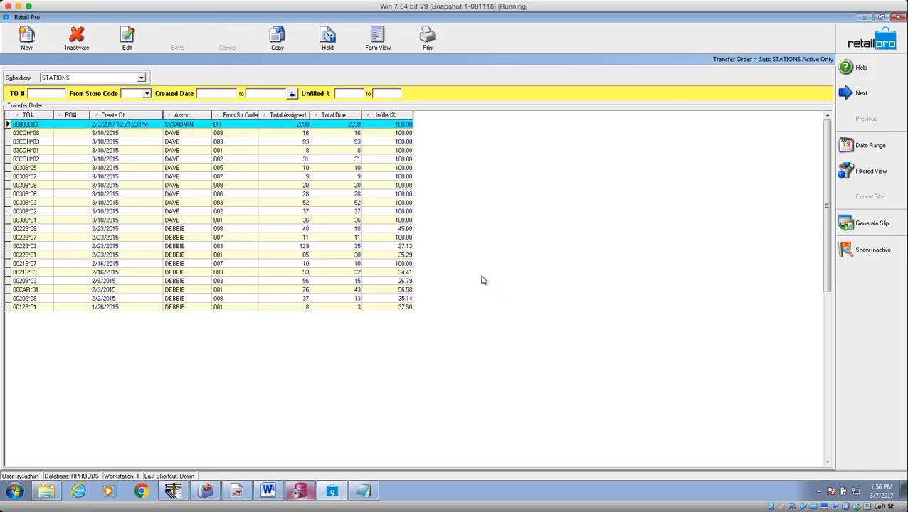
click(139, 126)
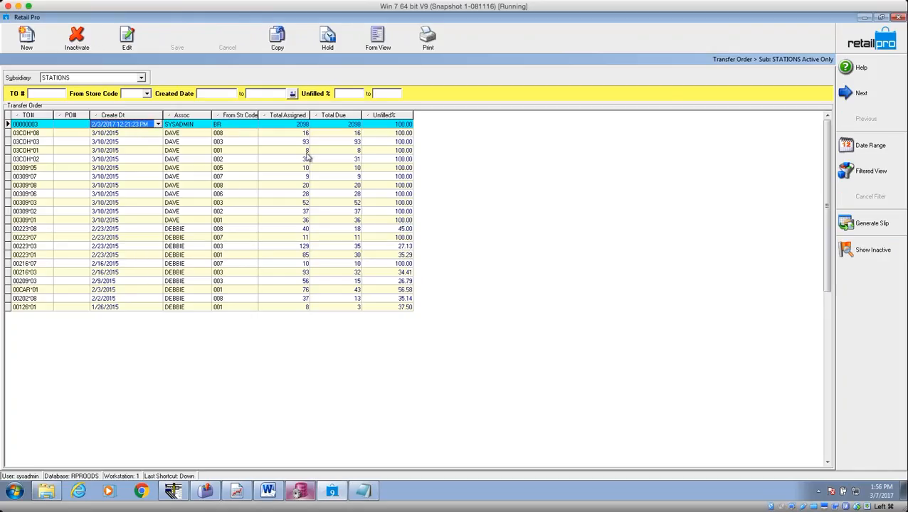
click(378, 37)
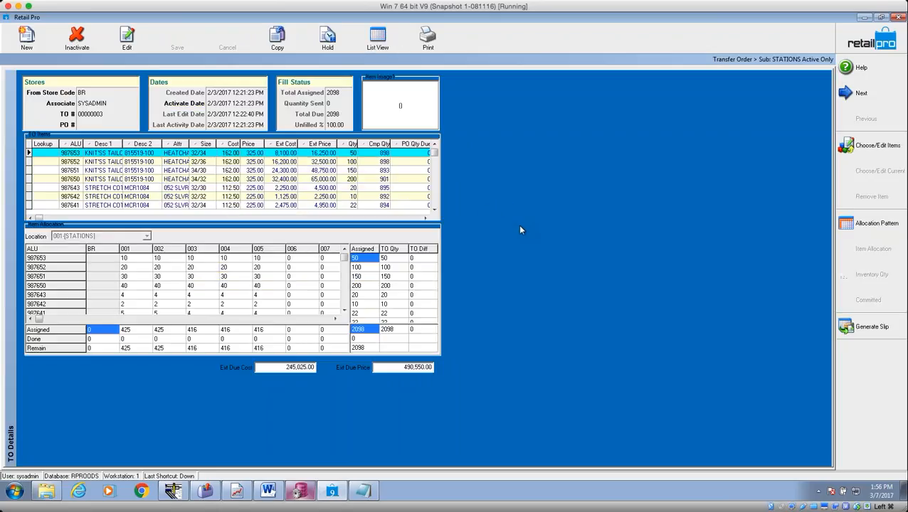
Open the Page Designer for the TO Details form and delete the Item Allocation panel.
click(76, 155)
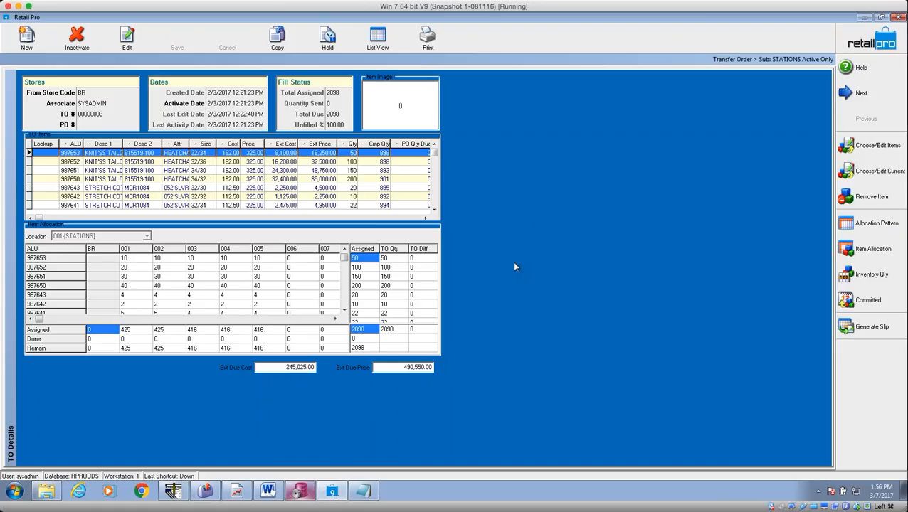
right_click(509, 237)
mouse_move(583, 245)
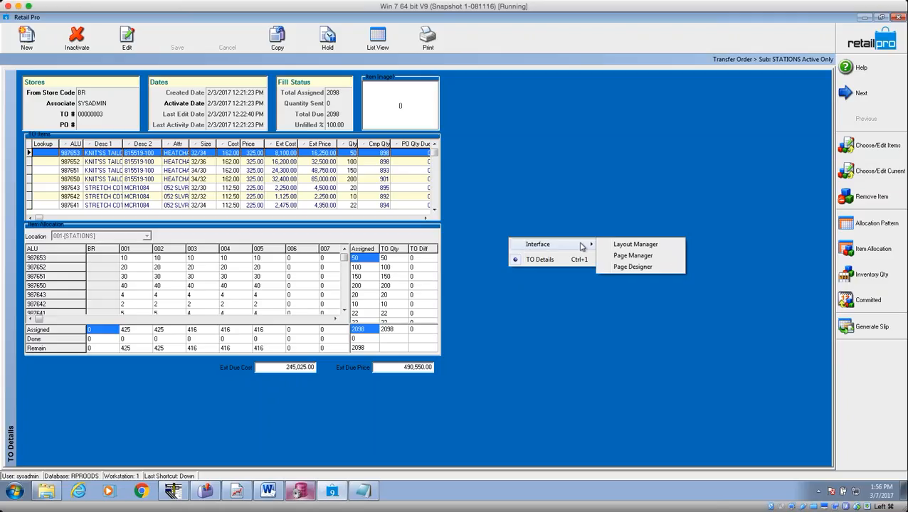
click(632, 267)
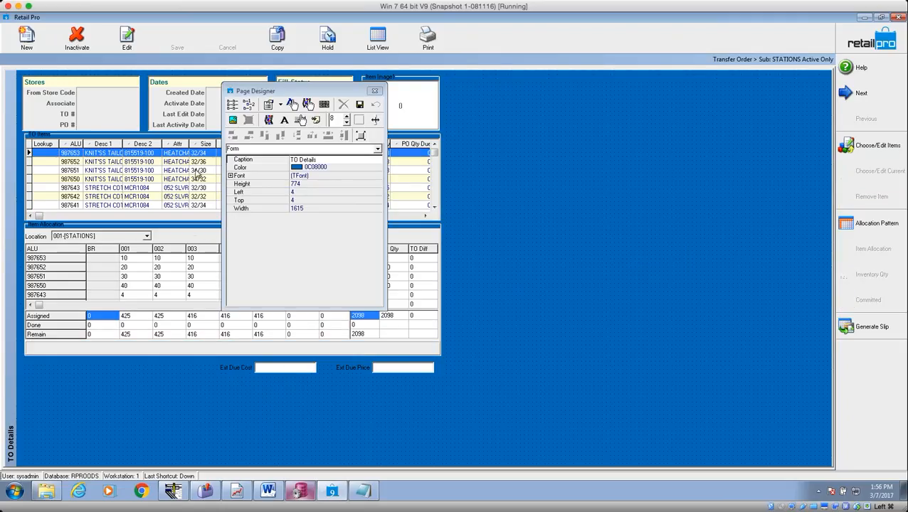
click(232, 105)
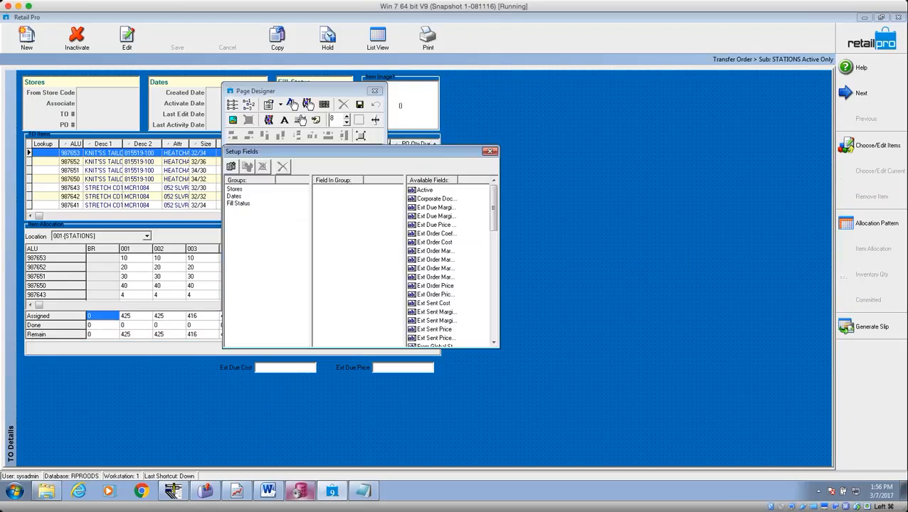
click(158, 249)
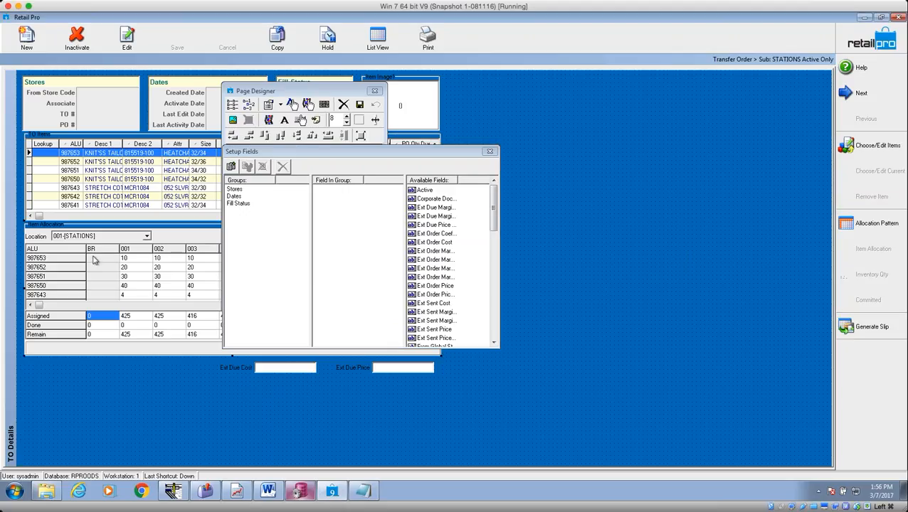
key(Delete)
Re-add the Item Allocation field to the form, enlarge it to 529 x 166, and close the designer.
click(436, 260)
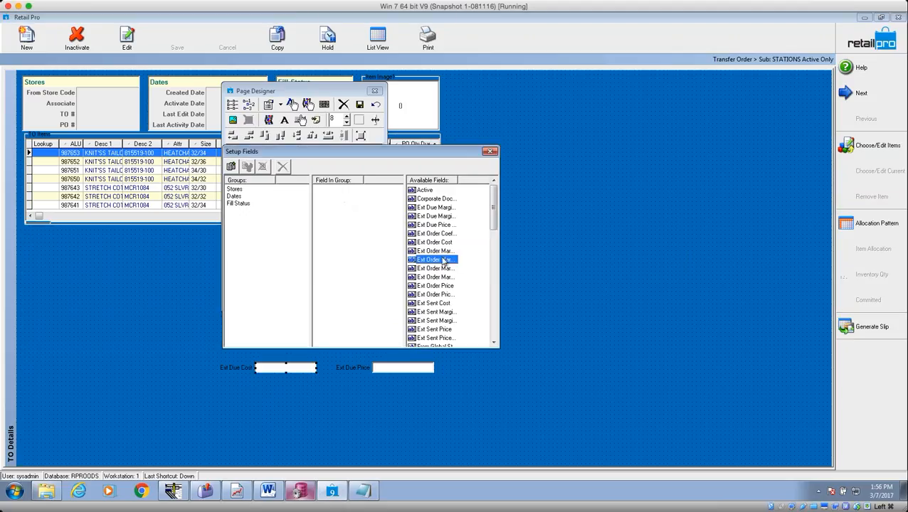
click(494, 317)
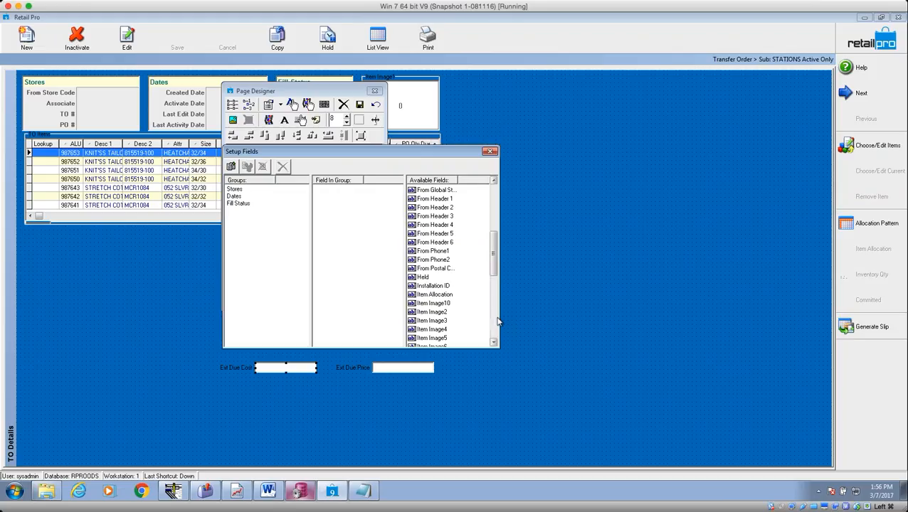
click(427, 295)
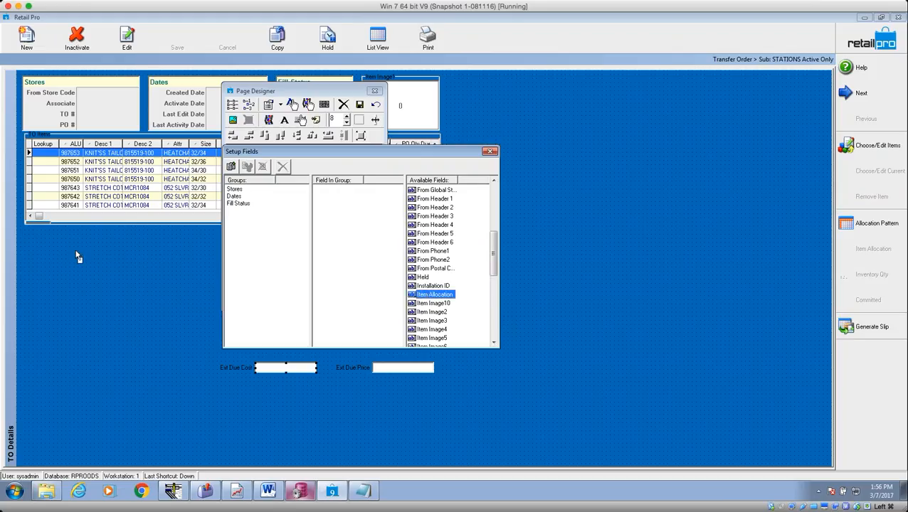
click(33, 237)
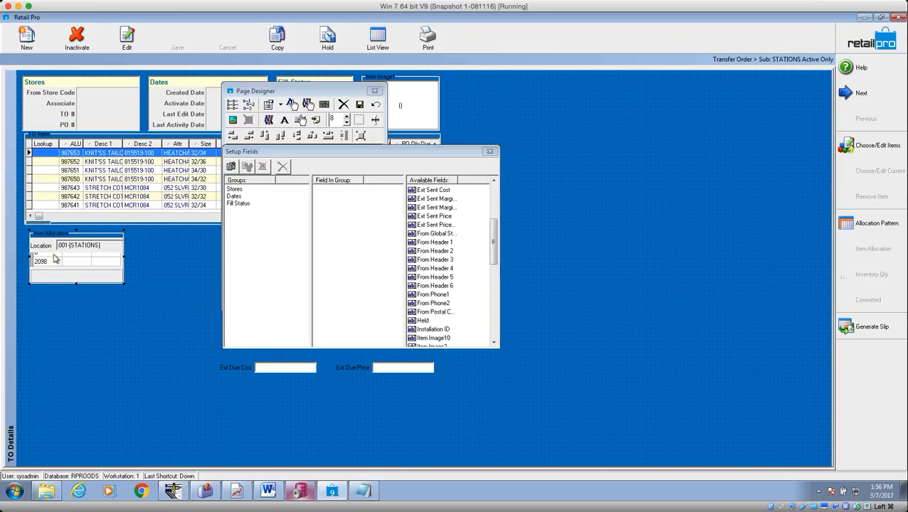
drag(119, 279, 441, 354)
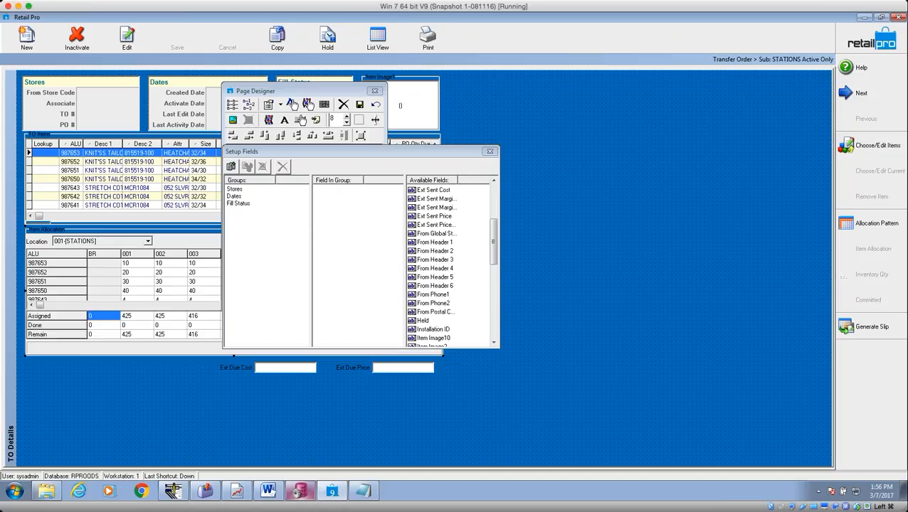
click(489, 151)
click(359, 104)
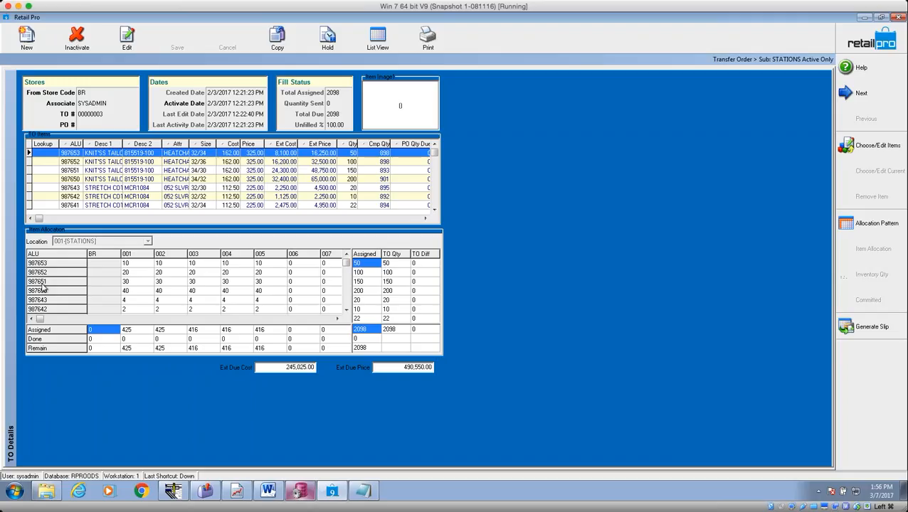
click(134, 282)
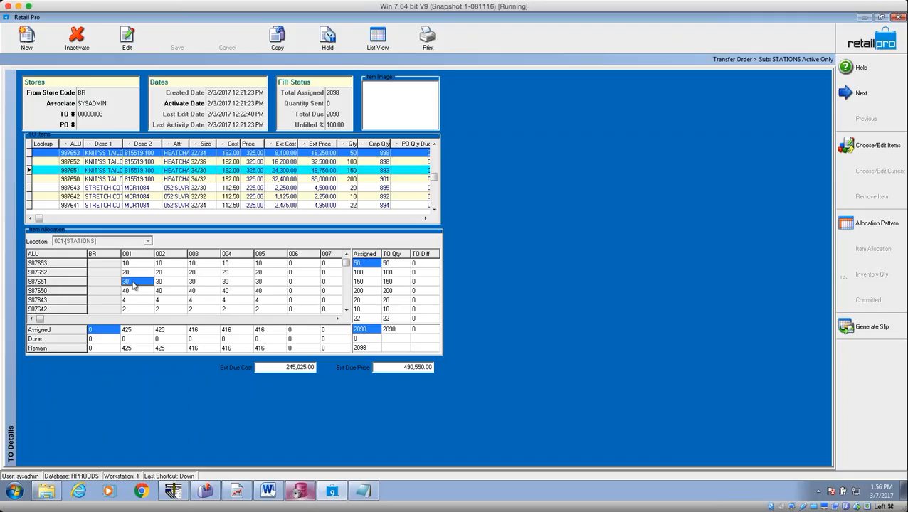
click(71, 189)
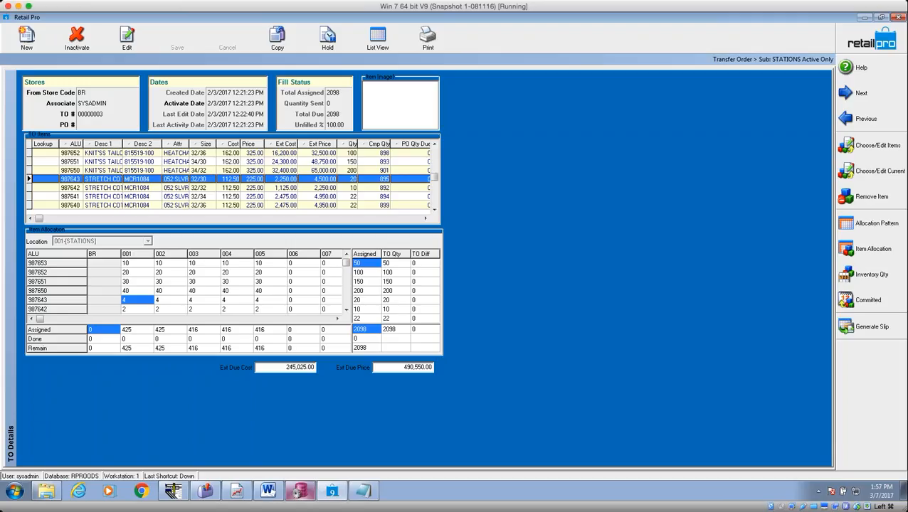
click(79, 200)
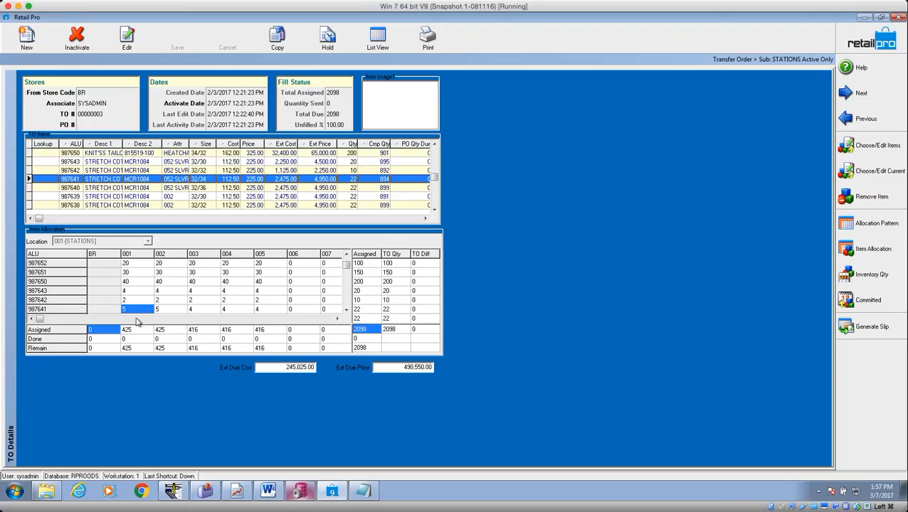
click(171, 310)
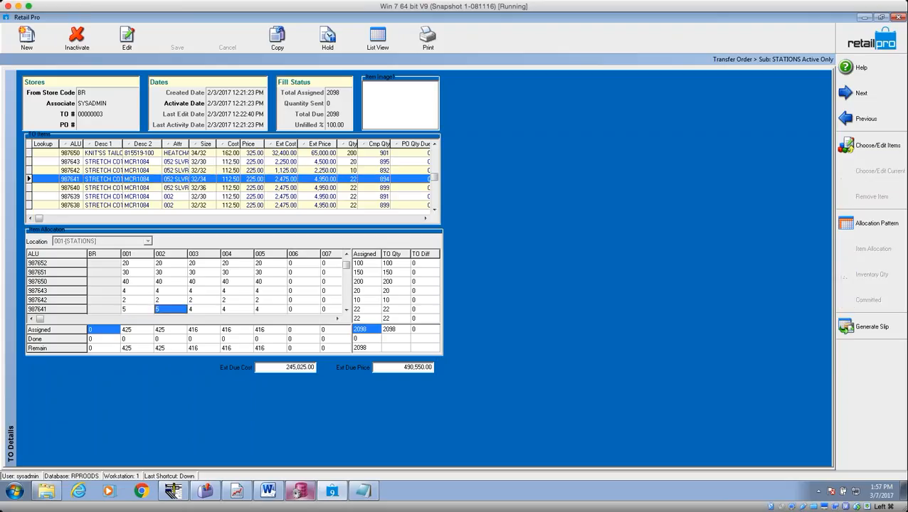
key(Right)
key(Right)
key(Right)
key(Right)
key(Right)
key(Right)
key(Right)
key(Left)
key(Left)
key(Left)
key(Left)
key(Left)
key(Left)
key(Left)
key(Left)
key(Left)
key(Right)
key(Left)
key(Right)
key(Left)
key(Right)
key(Left)
key(Right)
key(Left)
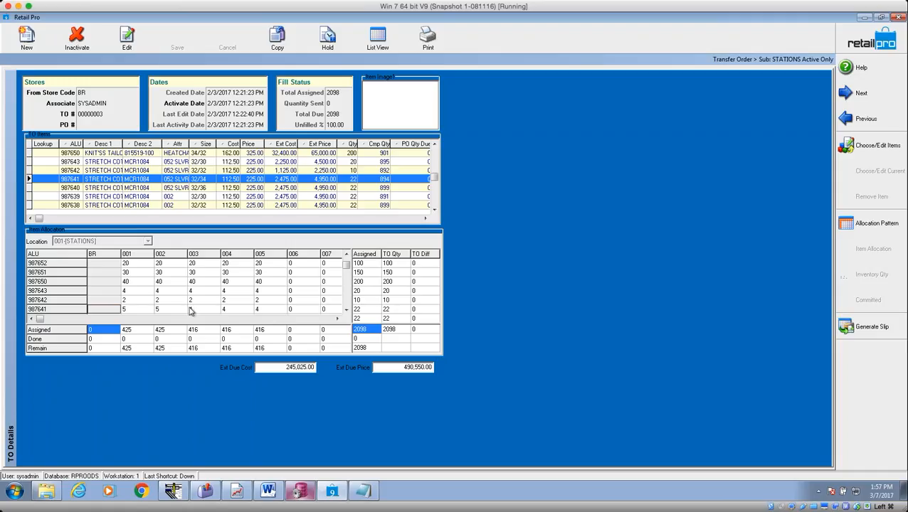
Preview order 00000003 printed with the BHD-TO-I ALU Str Qty template.
click(434, 42)
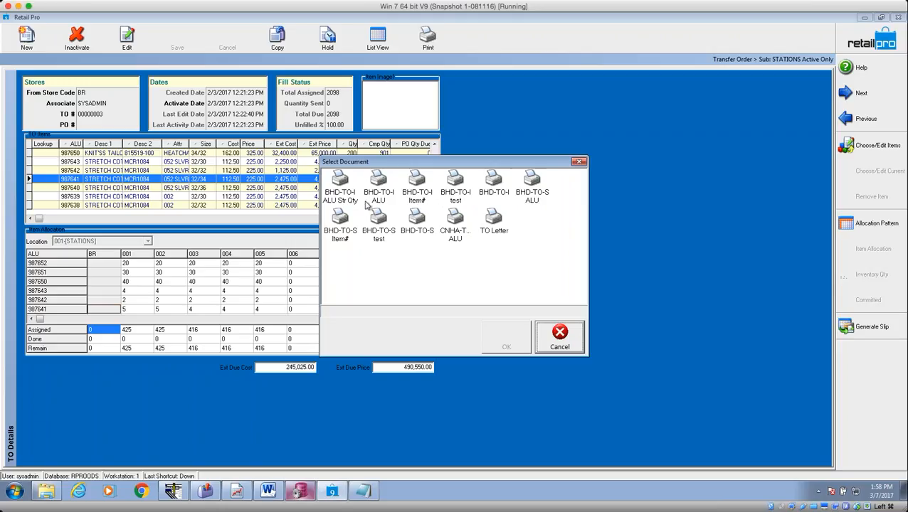
click(349, 196)
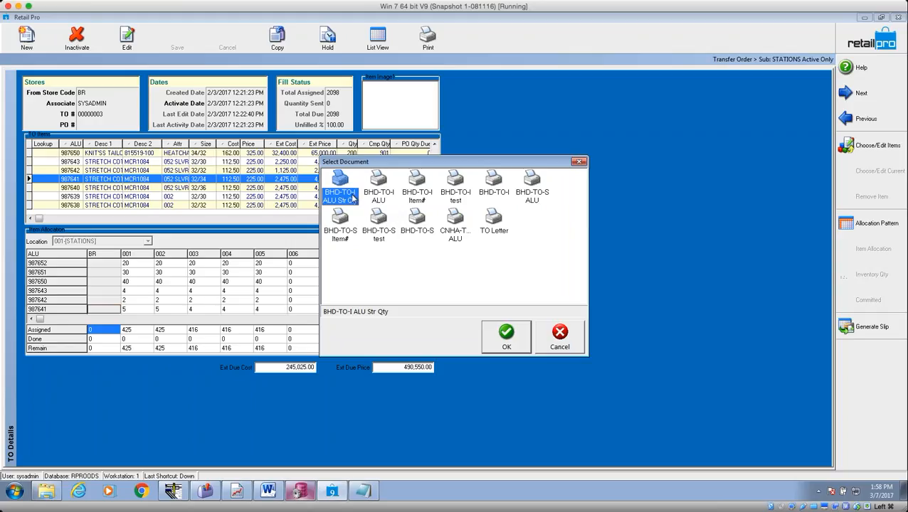
click(501, 337)
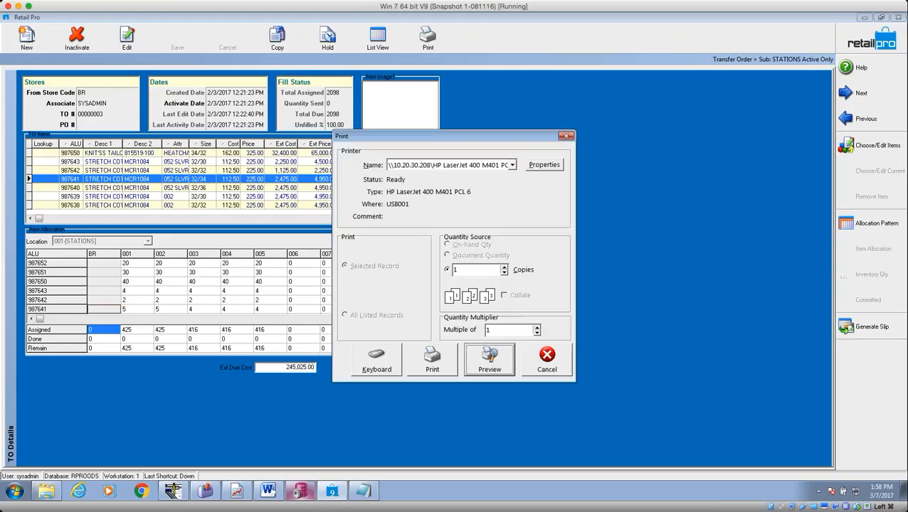
click(490, 358)
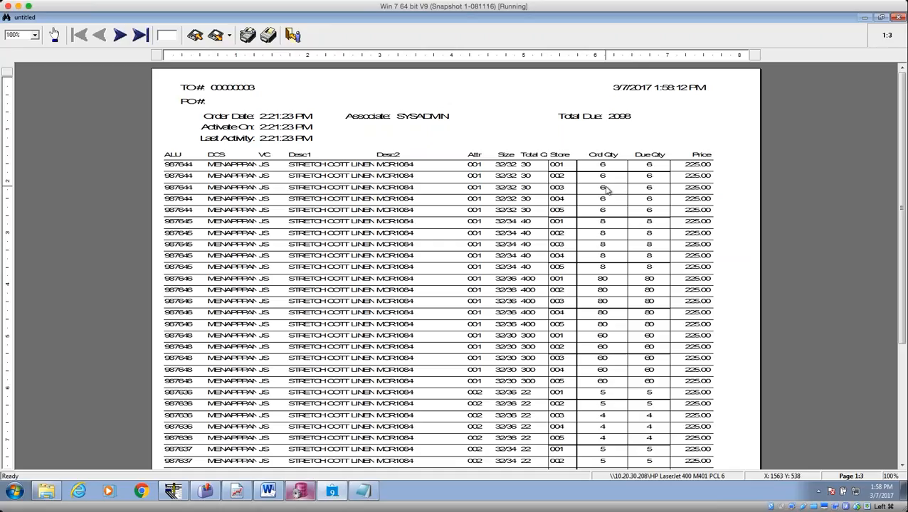
Close the preview without saving and bring up the printable document list.
key(Escape)
click(525, 285)
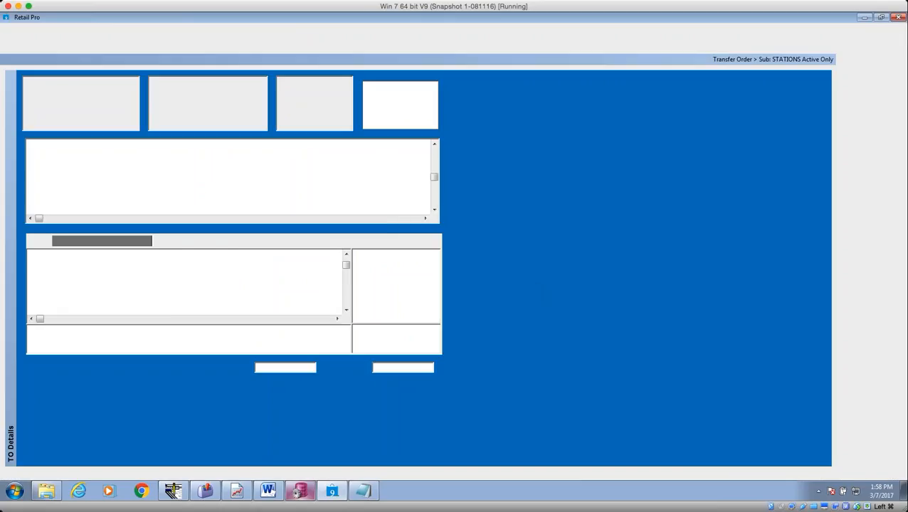
click(427, 37)
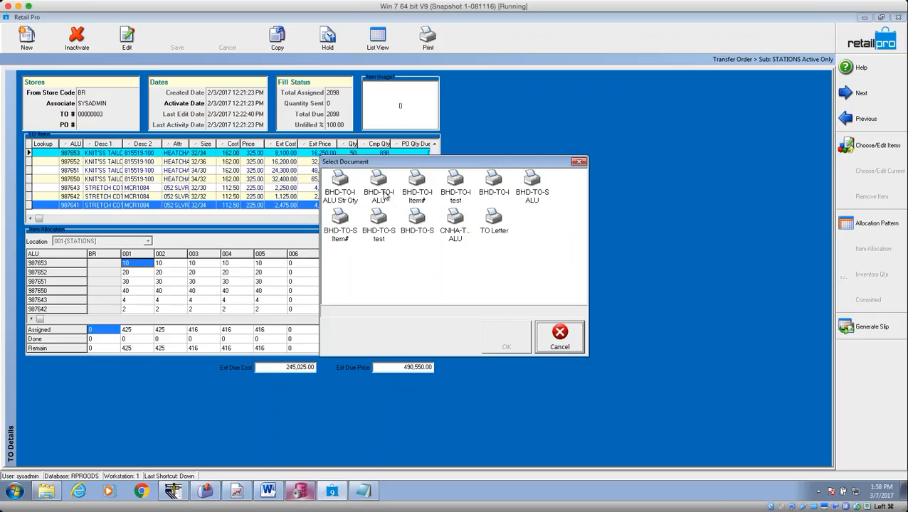
Preview the order in the BHD-TO-S ALU layout, scroll through it, and close without saving.
click(535, 187)
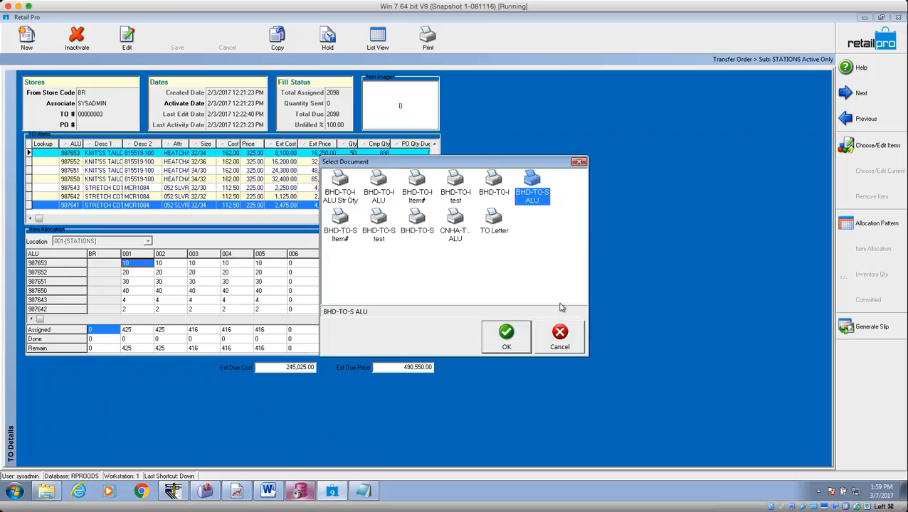
click(509, 335)
click(488, 359)
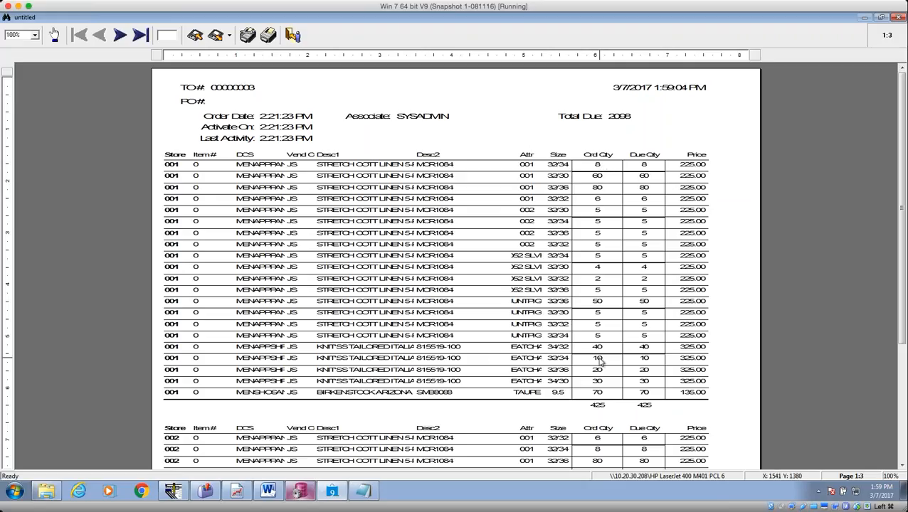
drag(902, 329, 901, 404)
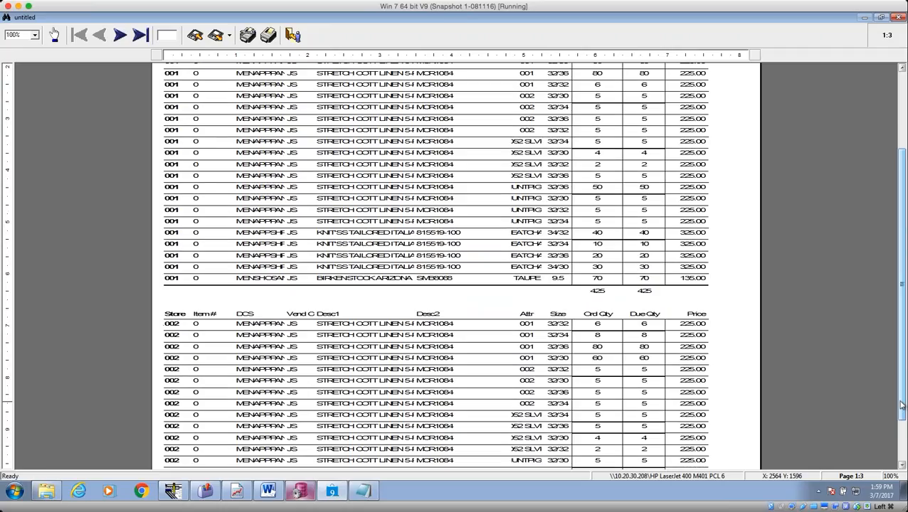
click(294, 35)
click(526, 287)
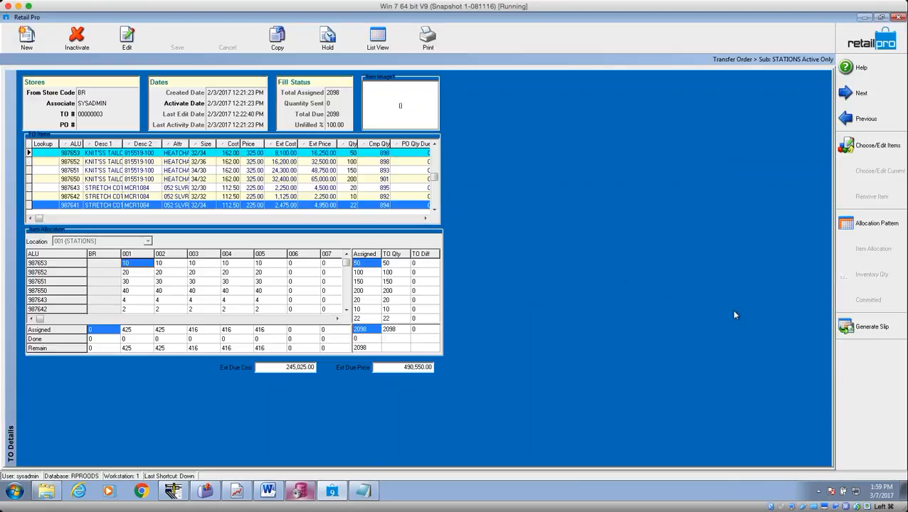
Generate slips from the Primary sub-location with no item filter, printing each slip but not the TO.
click(863, 332)
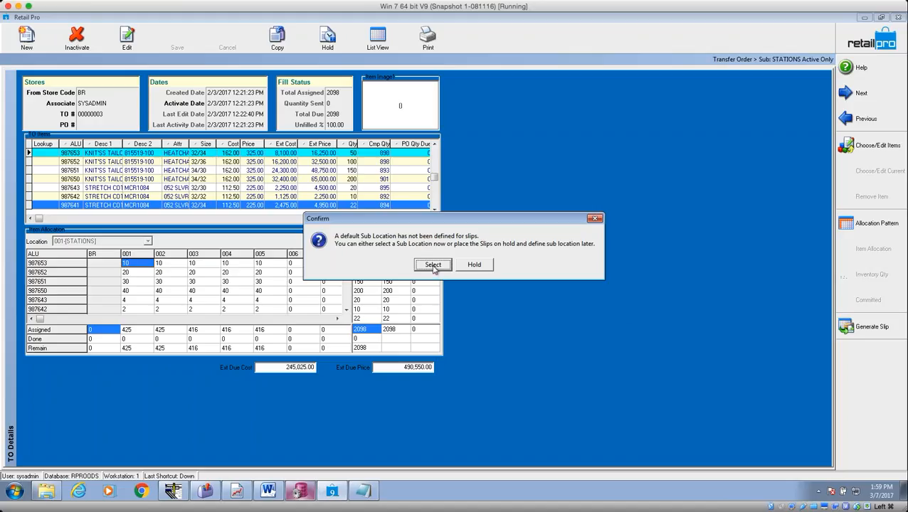
click(434, 265)
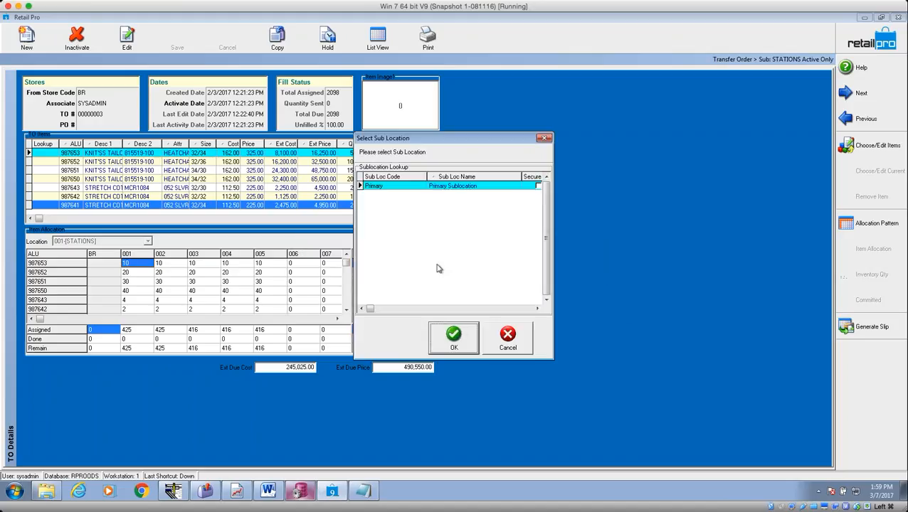
click(462, 334)
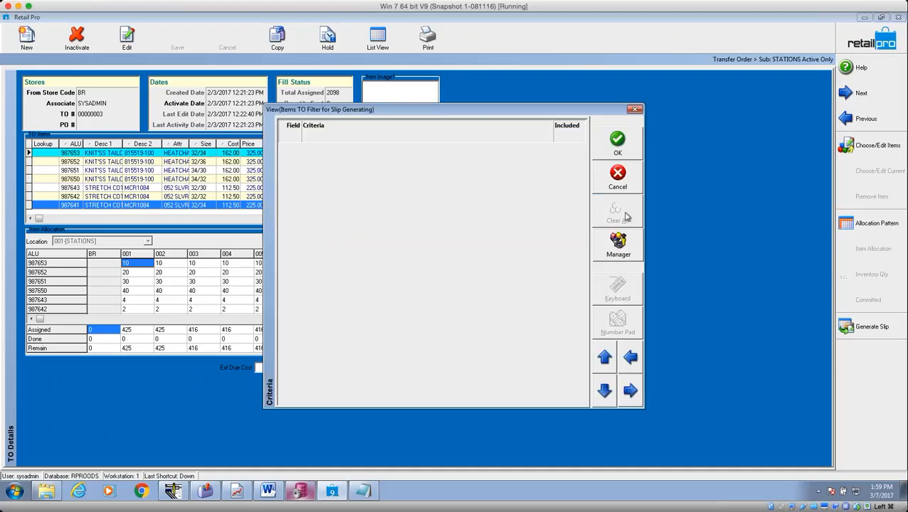
click(607, 154)
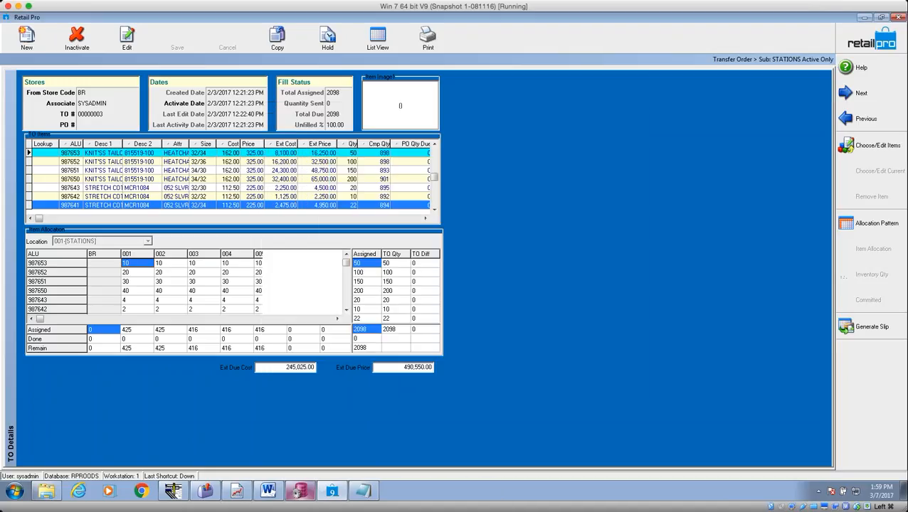
click(481, 339)
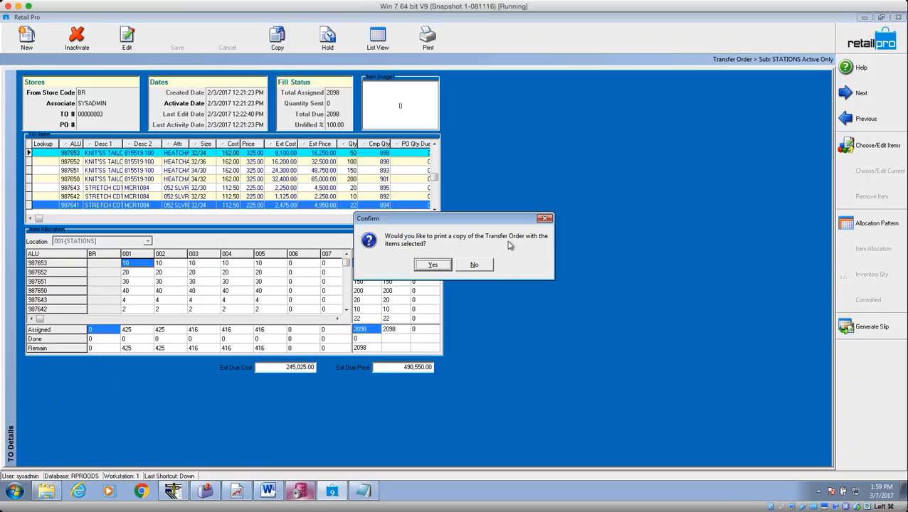
click(475, 267)
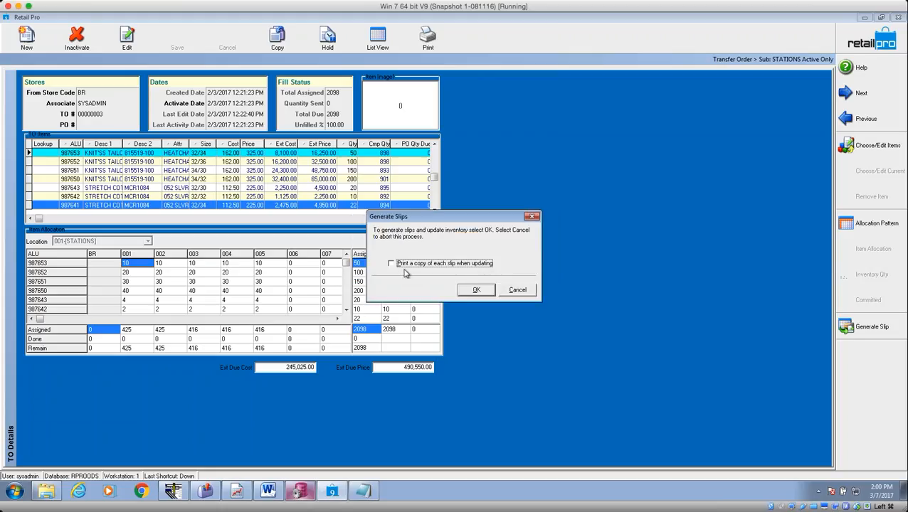
click(393, 265)
click(478, 290)
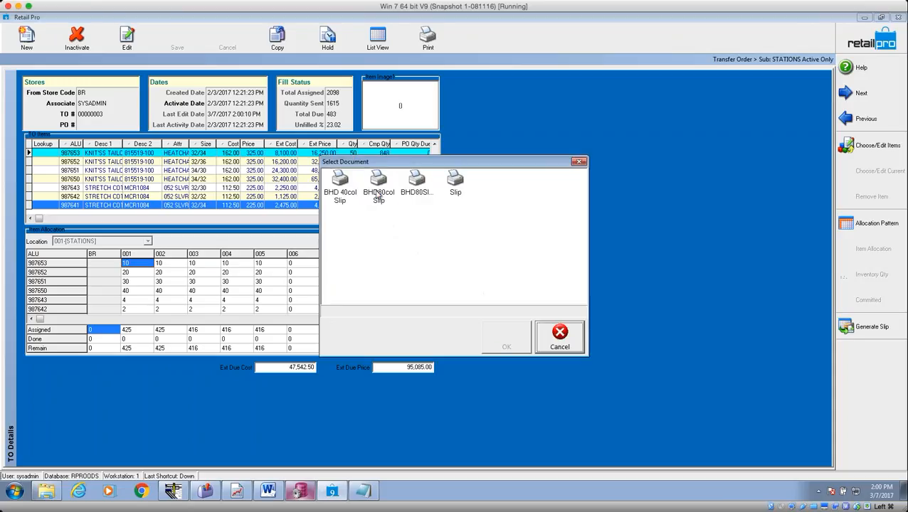
Preview the BHD80col Slip printouts for stores 001 and 002, discarding each.
click(377, 194)
click(507, 338)
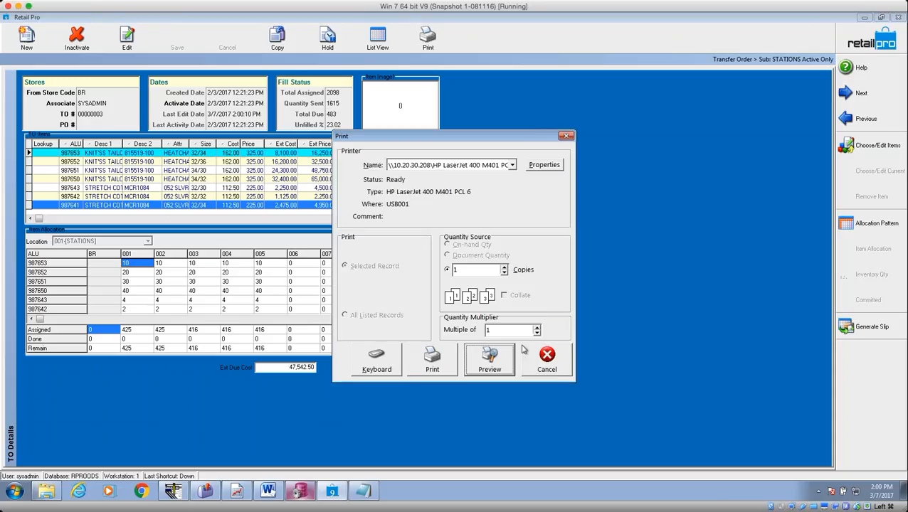
click(491, 358)
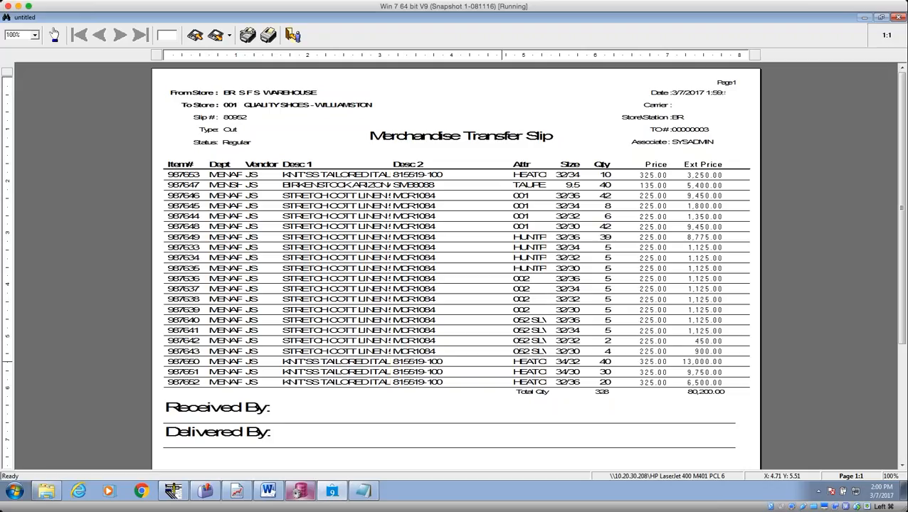
click(293, 35)
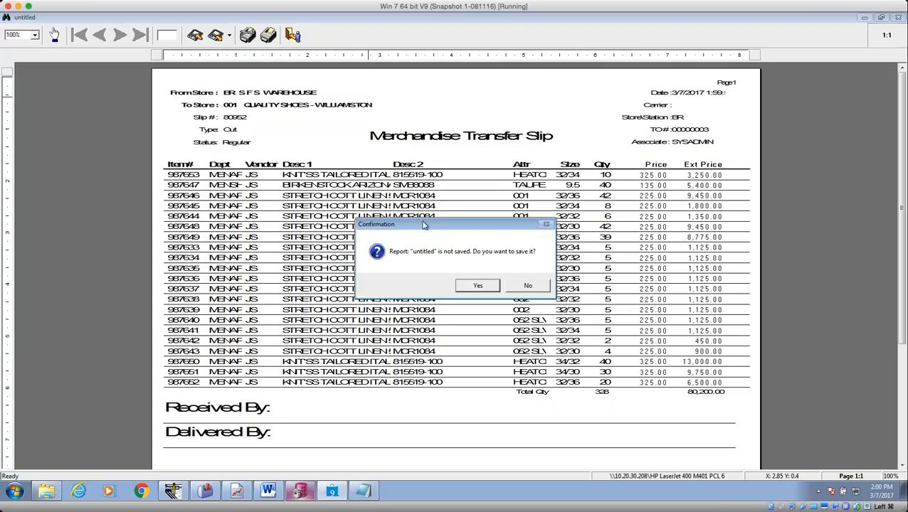
click(528, 285)
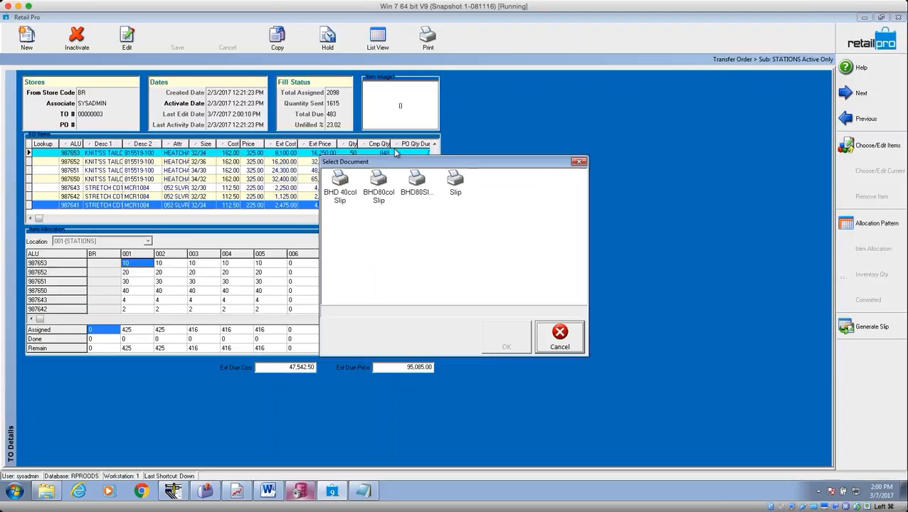
click(378, 187)
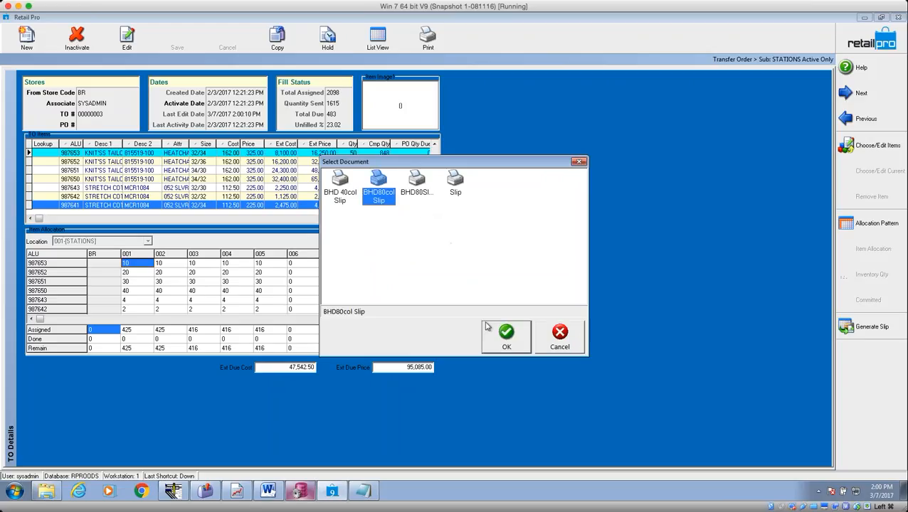
click(505, 344)
click(498, 356)
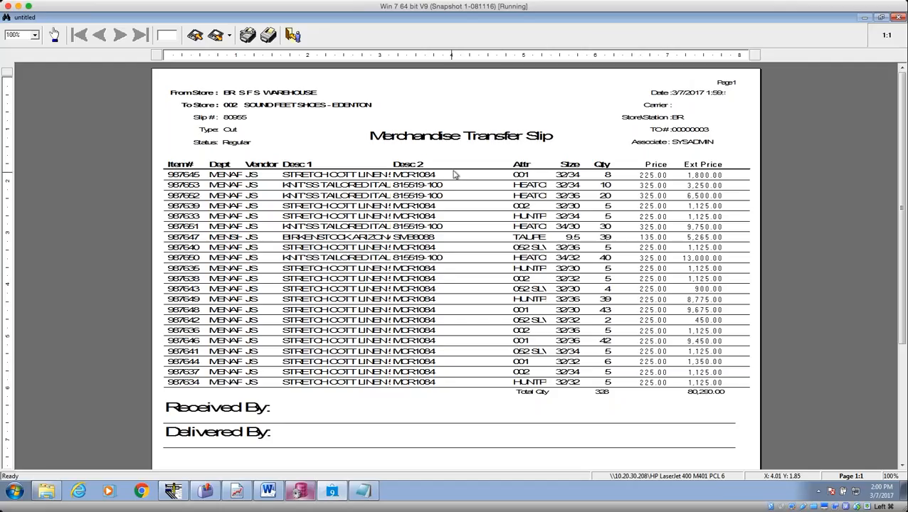
key(Escape)
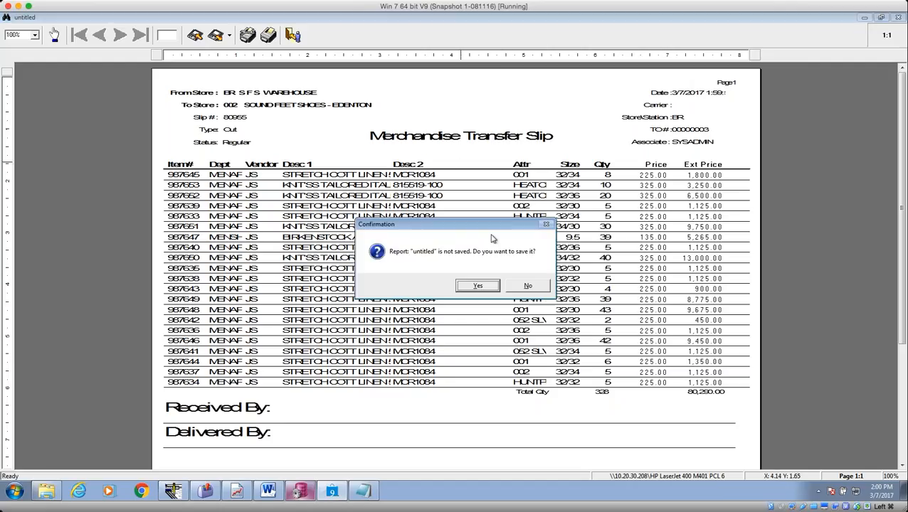
click(527, 286)
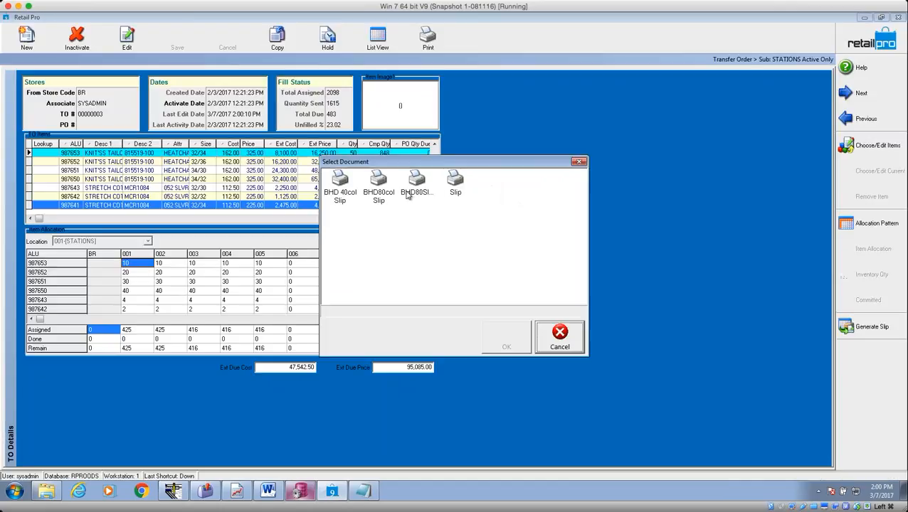
Preview the BHD80col Slip printouts for stores 003 and 004, discarding each.
click(384, 191)
click(522, 341)
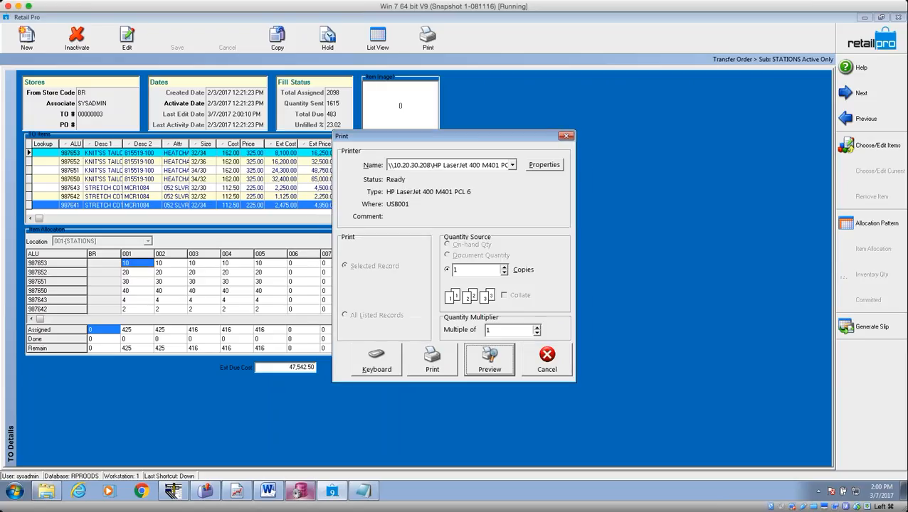
click(489, 359)
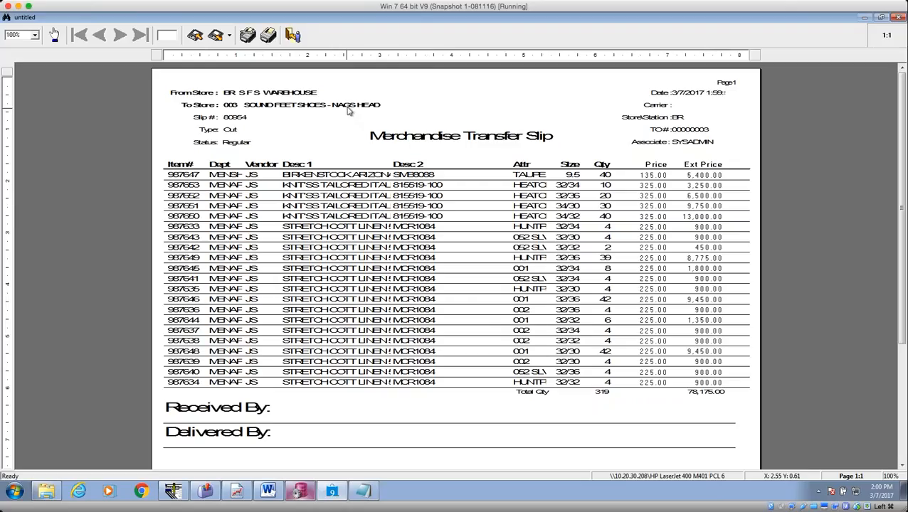
key(Escape)
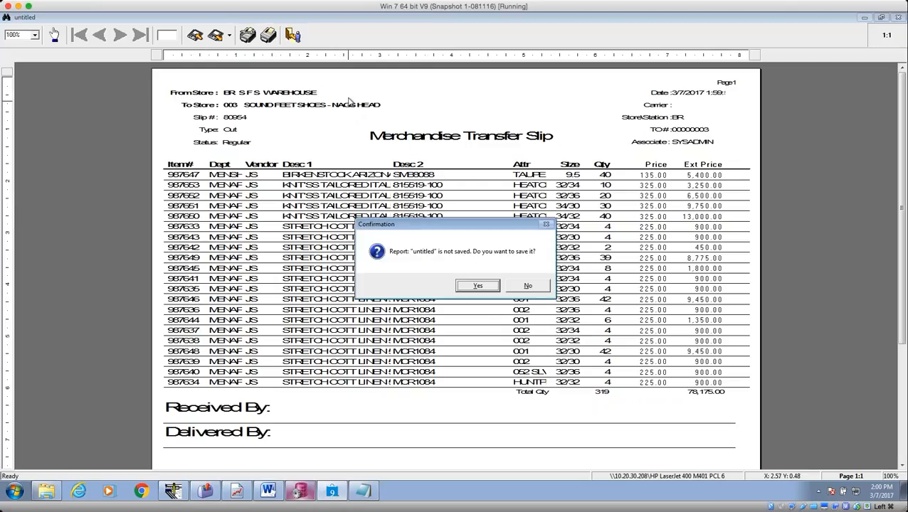
click(511, 288)
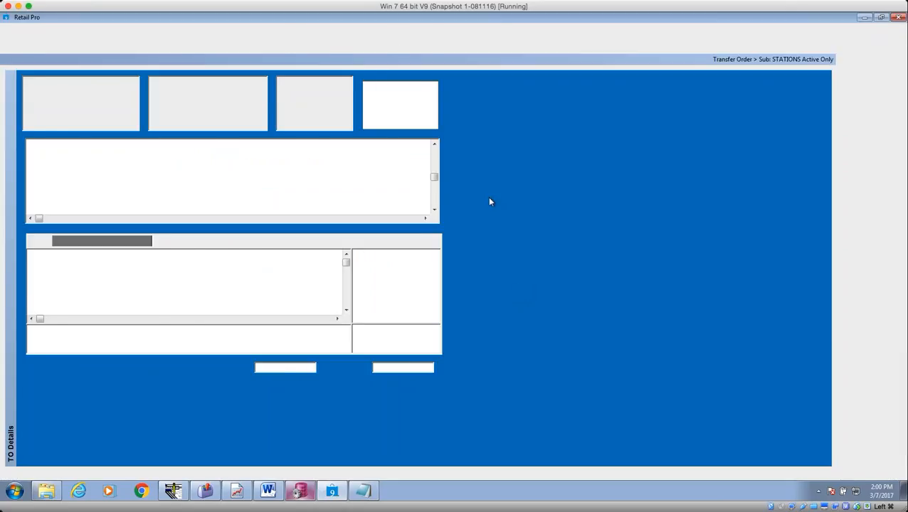
click(380, 191)
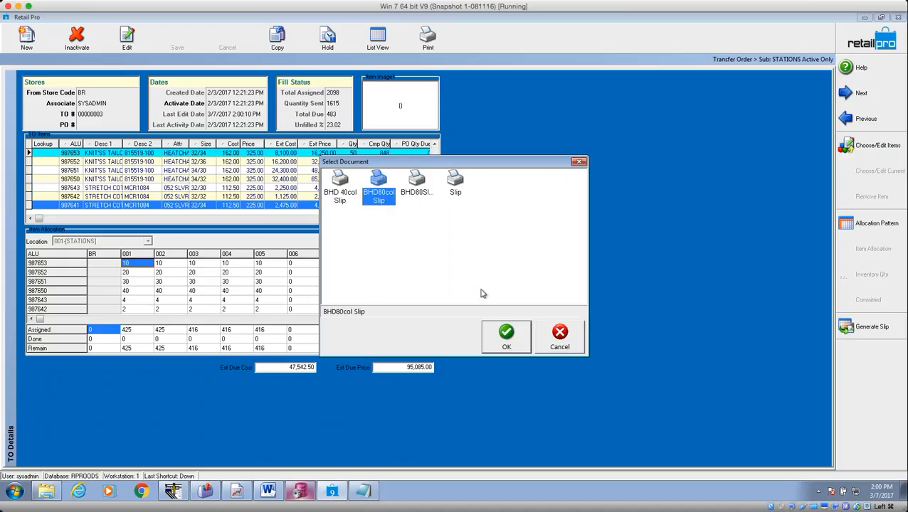
click(507, 338)
click(488, 363)
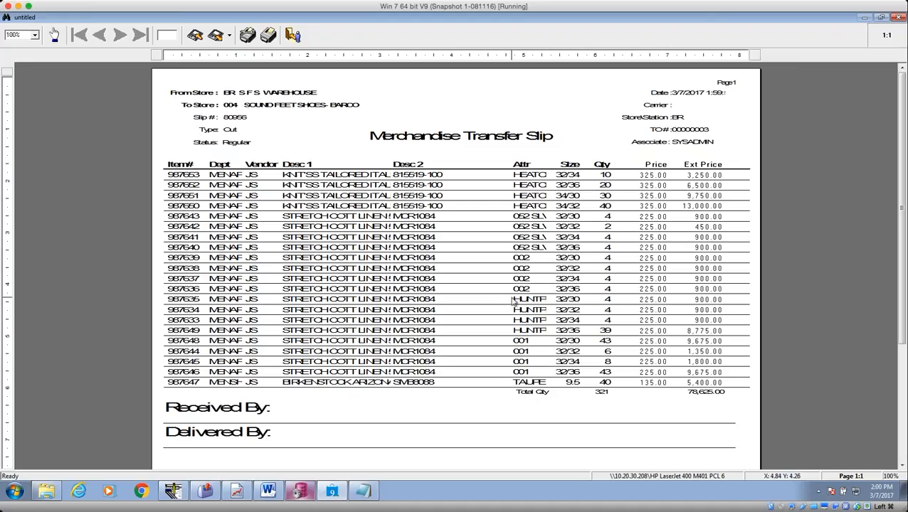
key(Escape)
click(530, 288)
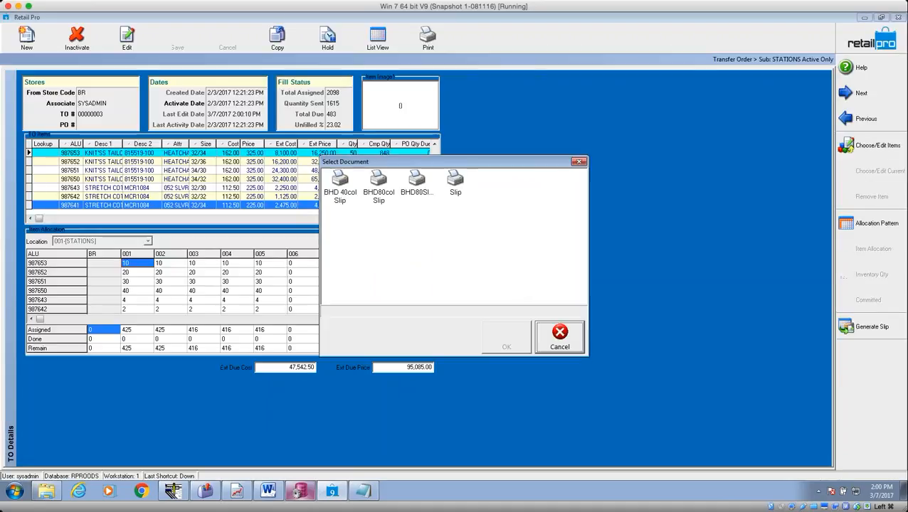
Preview the fifth store's BHD80col slip, acknowledge the five generated slips, and return home.
click(377, 191)
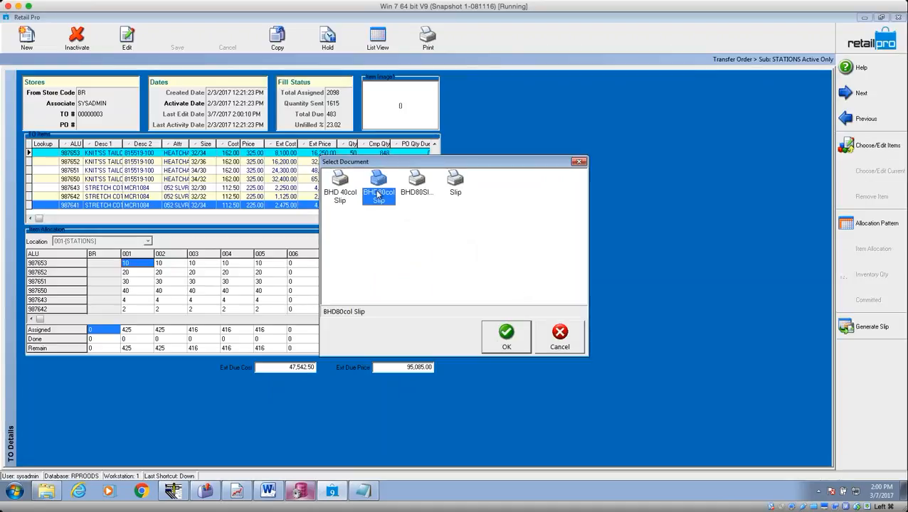
click(506, 341)
click(505, 363)
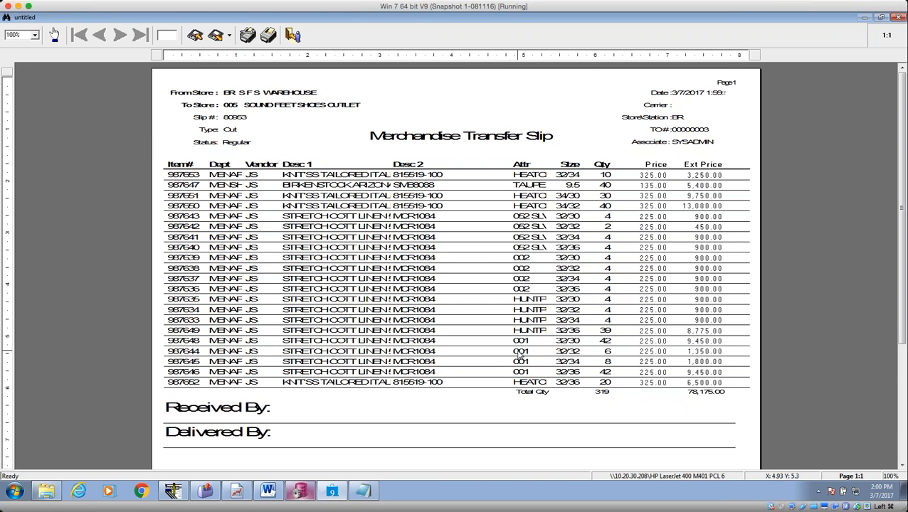
key(Escape)
click(523, 287)
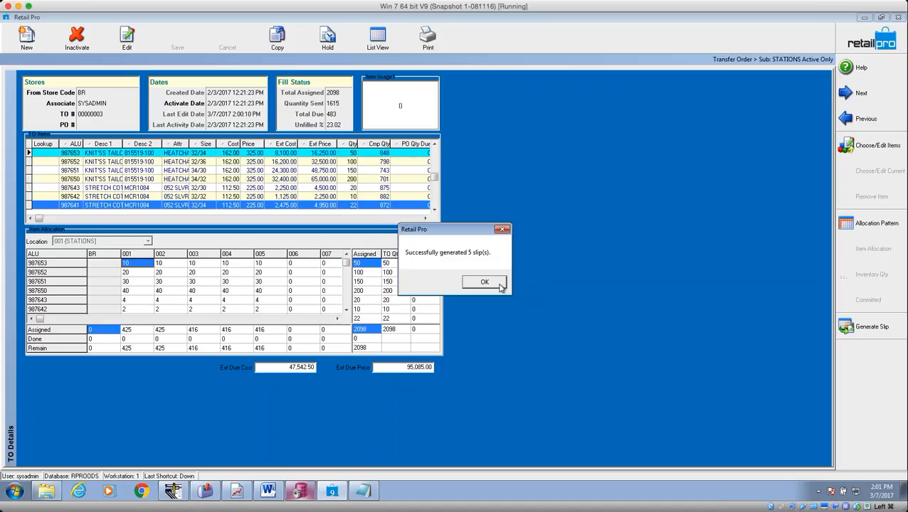
click(498, 284)
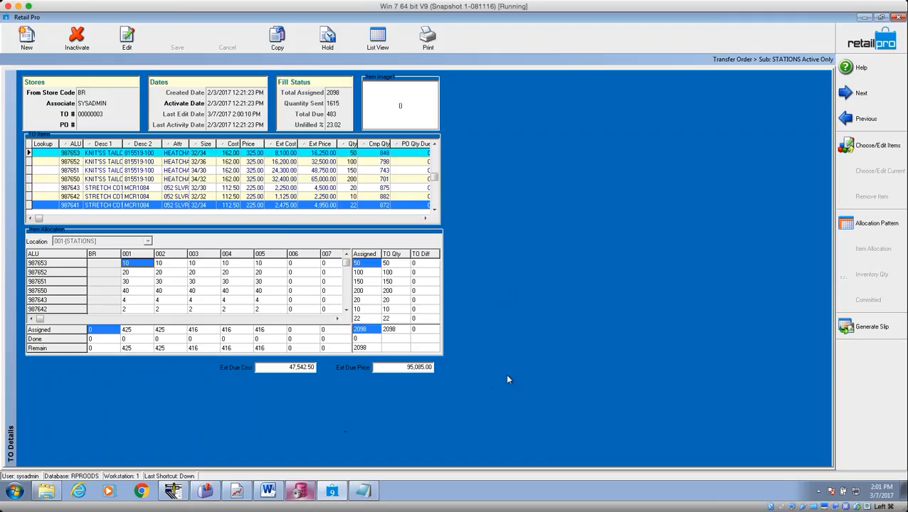
click(860, 41)
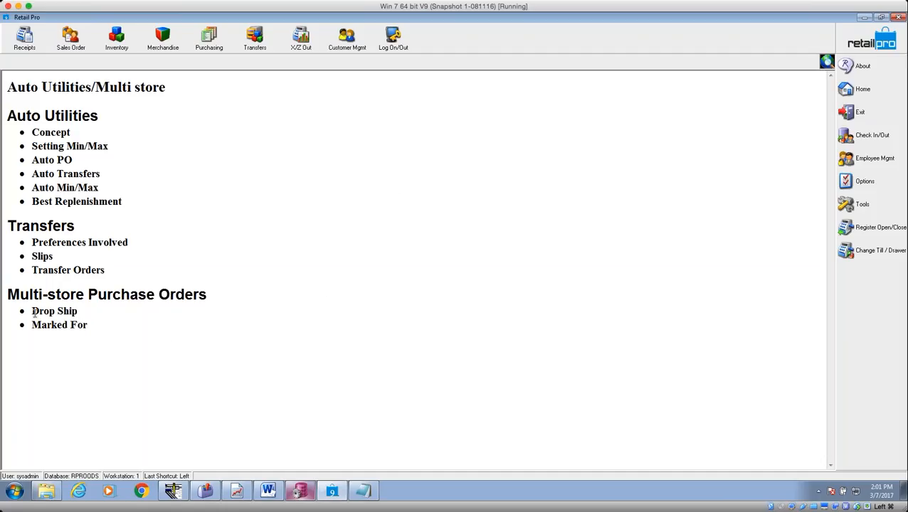
Open the first approved purchase order in Form View, applying the planned markdown.
drag(32, 311, 9, 335)
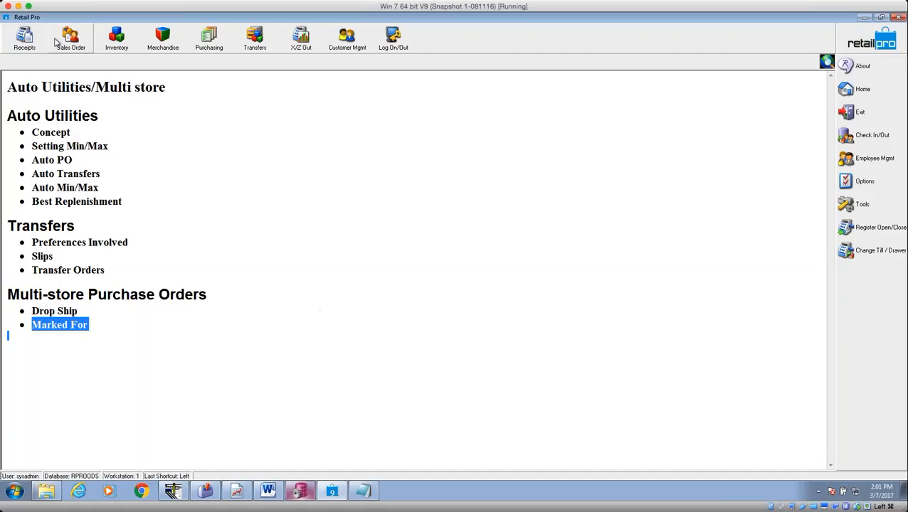
click(222, 46)
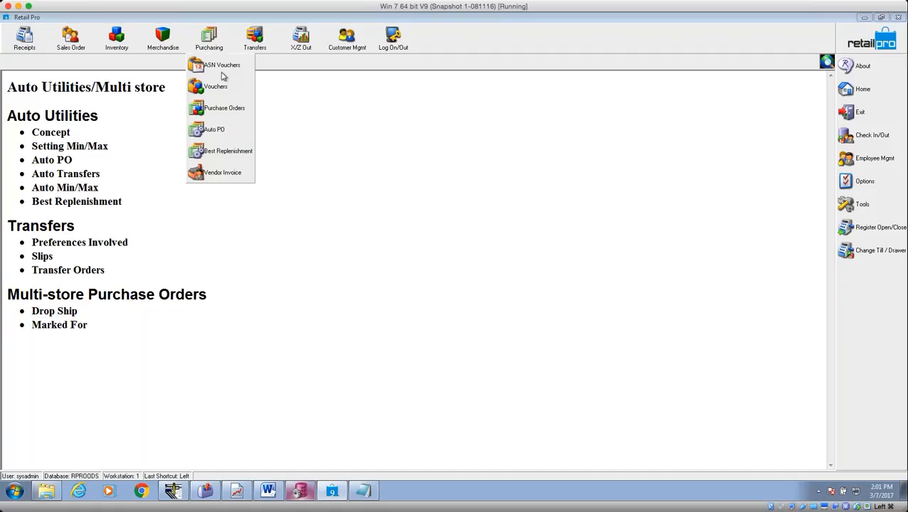
click(231, 110)
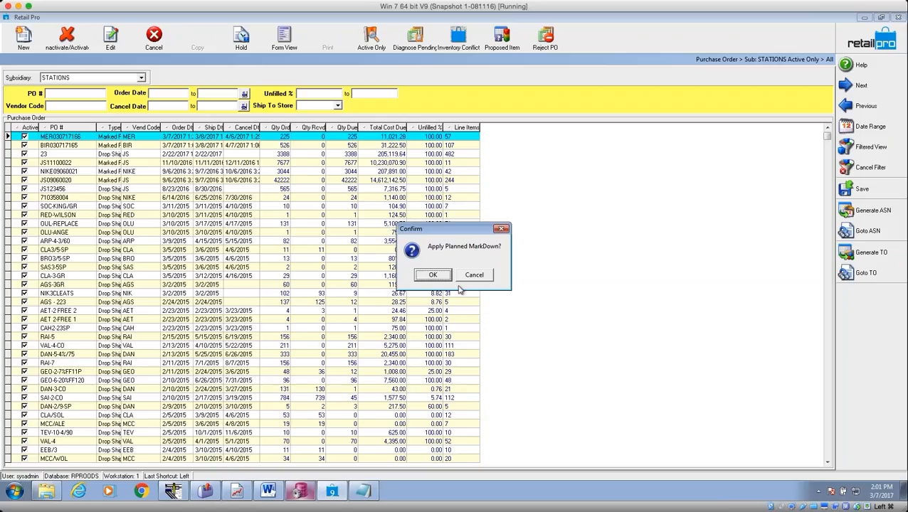
click(447, 276)
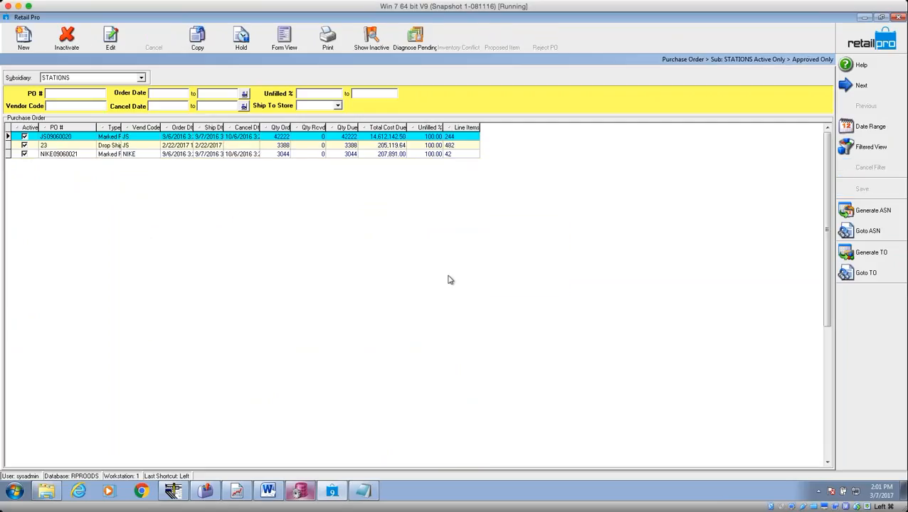
click(298, 44)
click(91, 113)
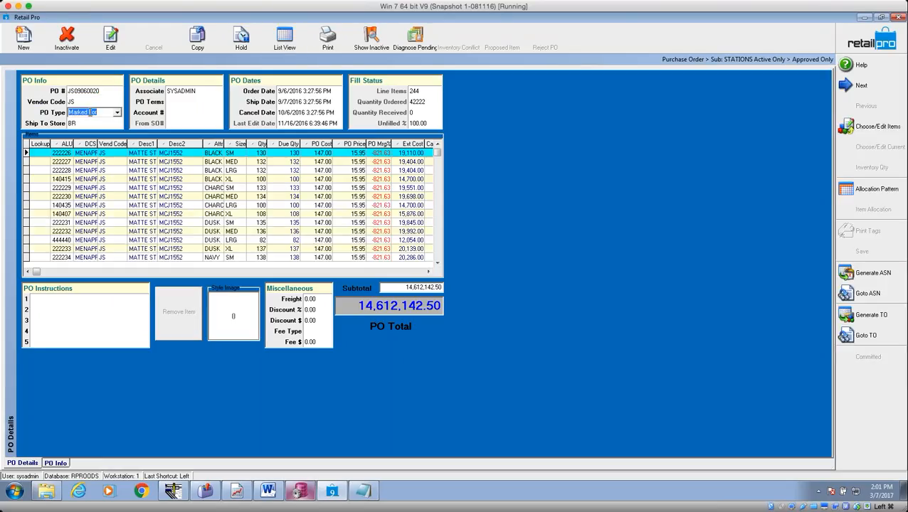
Attempt generating a transfer order from item row 222230, then cancel it.
click(117, 113)
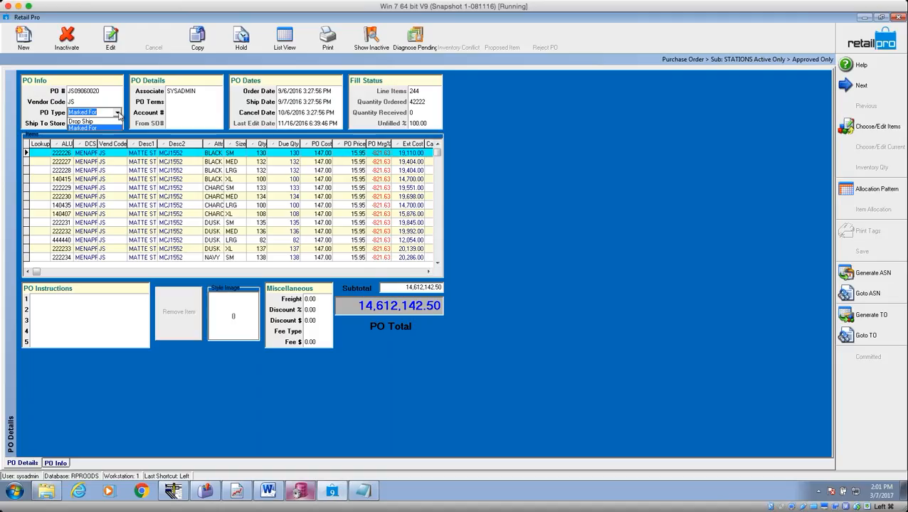
click(117, 113)
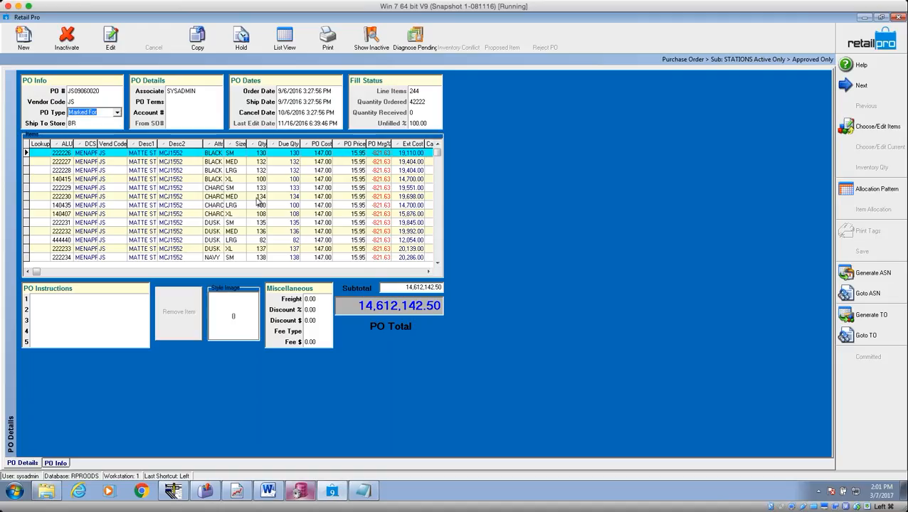
click(228, 197)
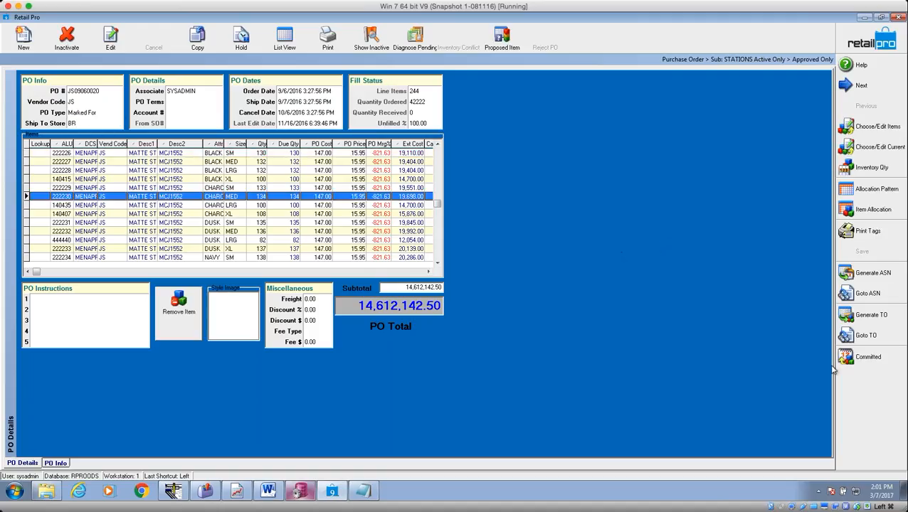
click(870, 317)
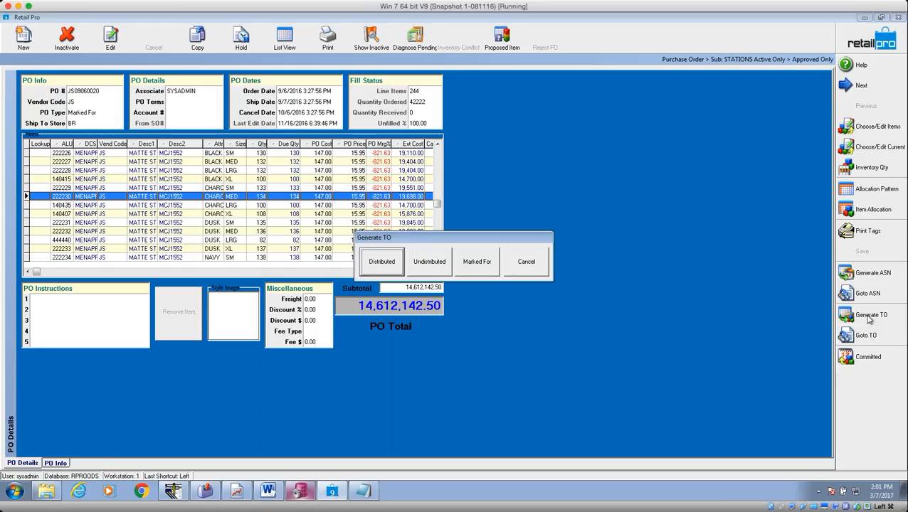
drag(483, 245, 359, 205)
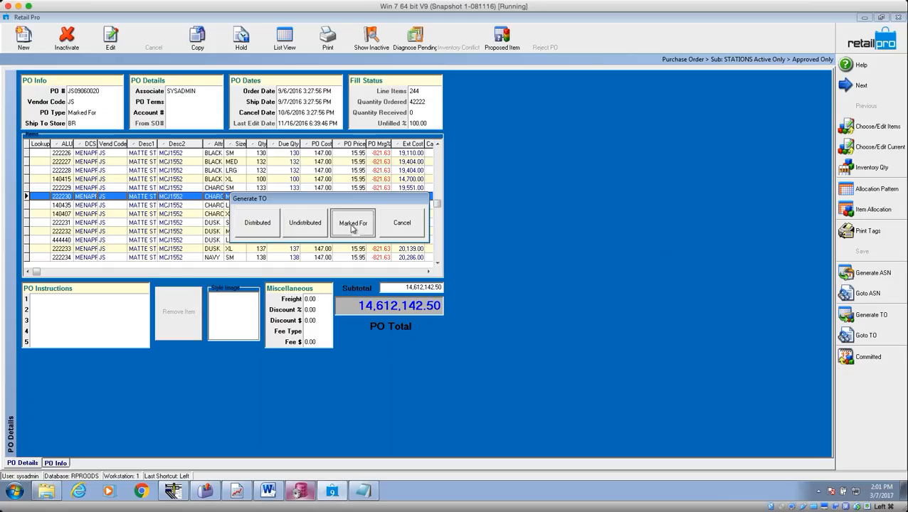
click(402, 223)
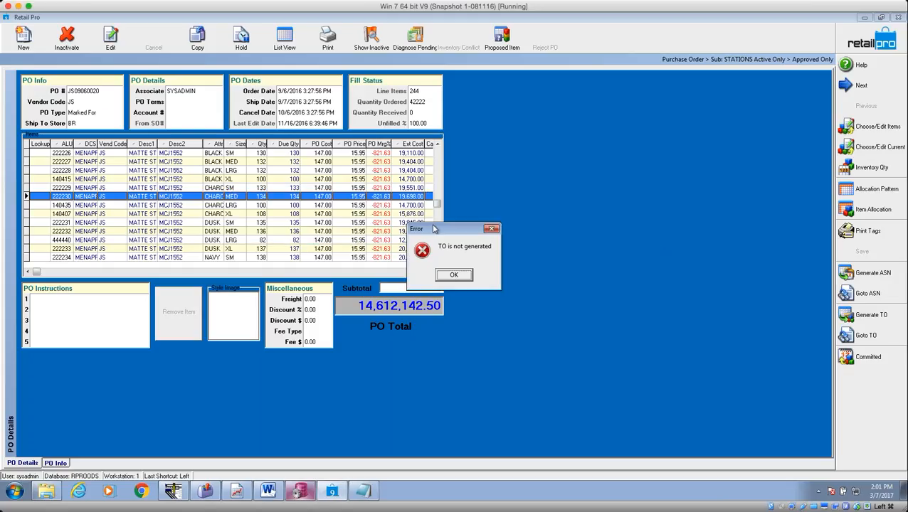
click(455, 276)
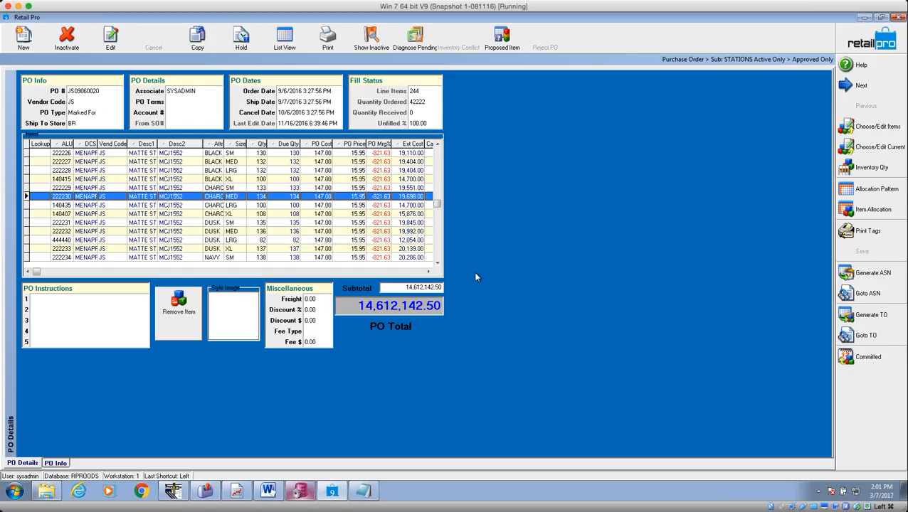
Change the PO Type to Drop Ship and save the purchase order.
click(100, 114)
click(100, 117)
click(98, 122)
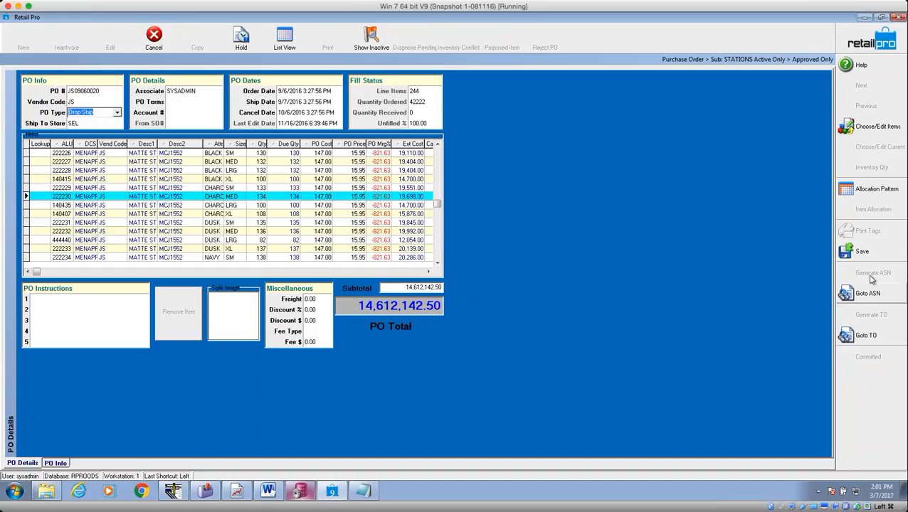
click(863, 254)
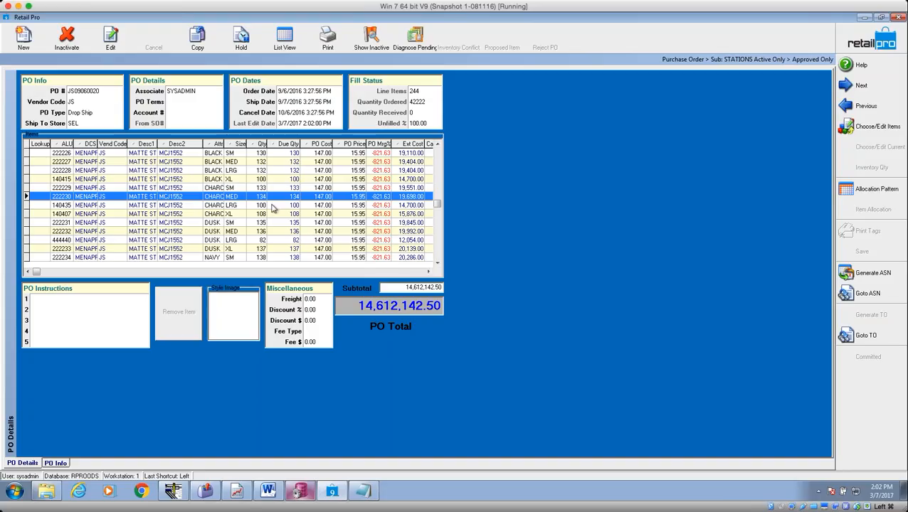
Switch the PO Type back to Marked For and save the purchase order.
click(84, 113)
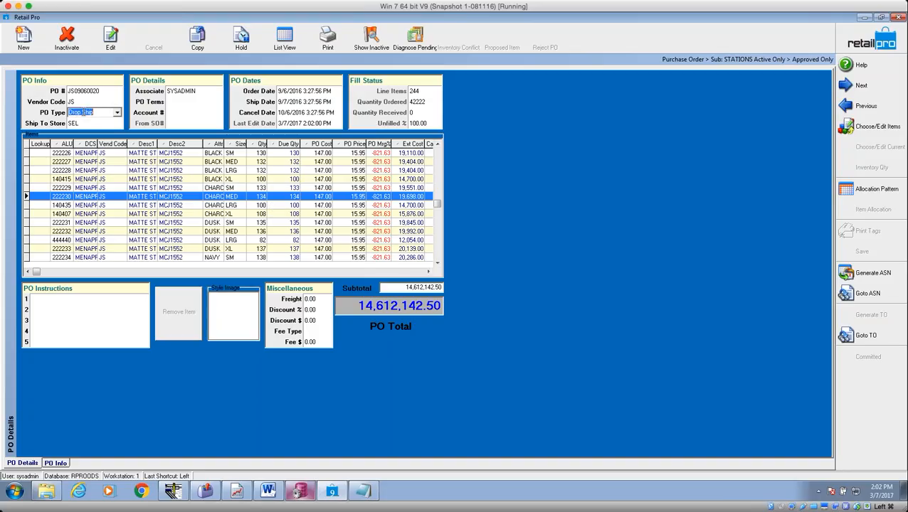
click(117, 112)
click(95, 128)
click(861, 252)
click(866, 317)
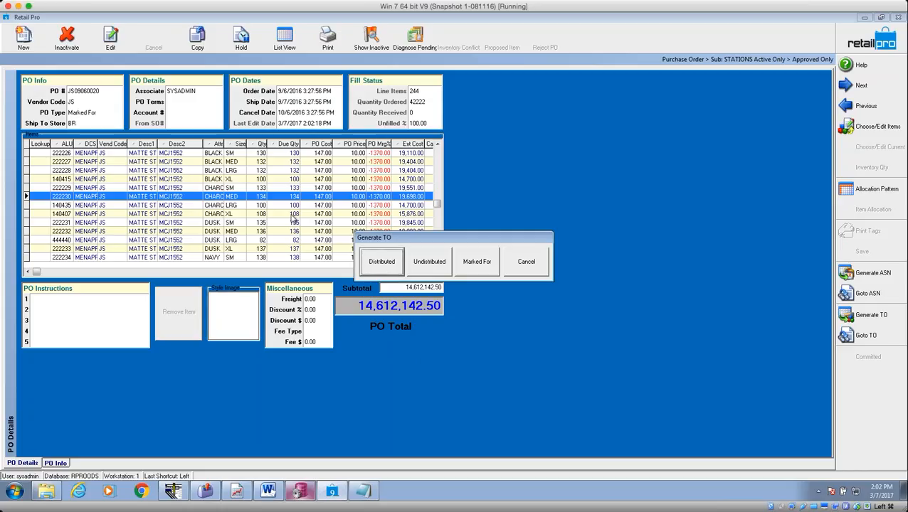
Cancel the Generate TO options, dismiss the error, and open Allocation Patterns for item 140435.
drag(421, 239, 328, 211)
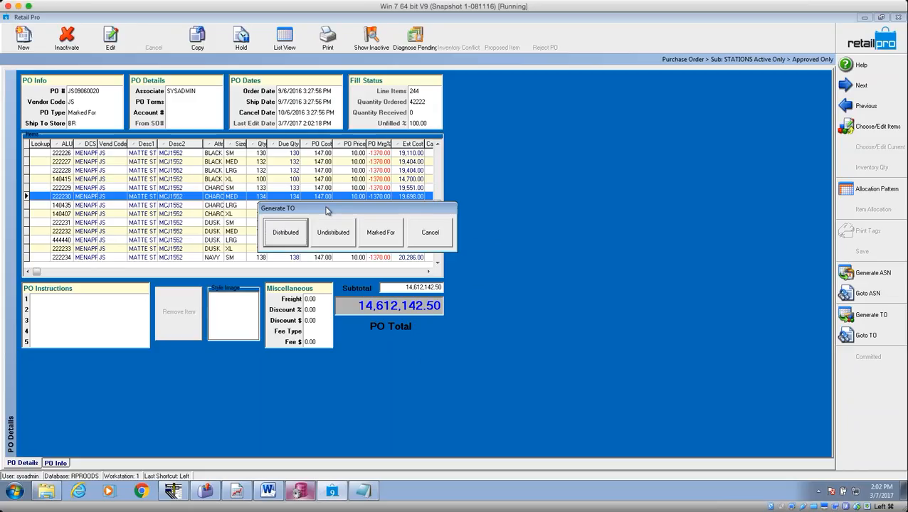
click(334, 230)
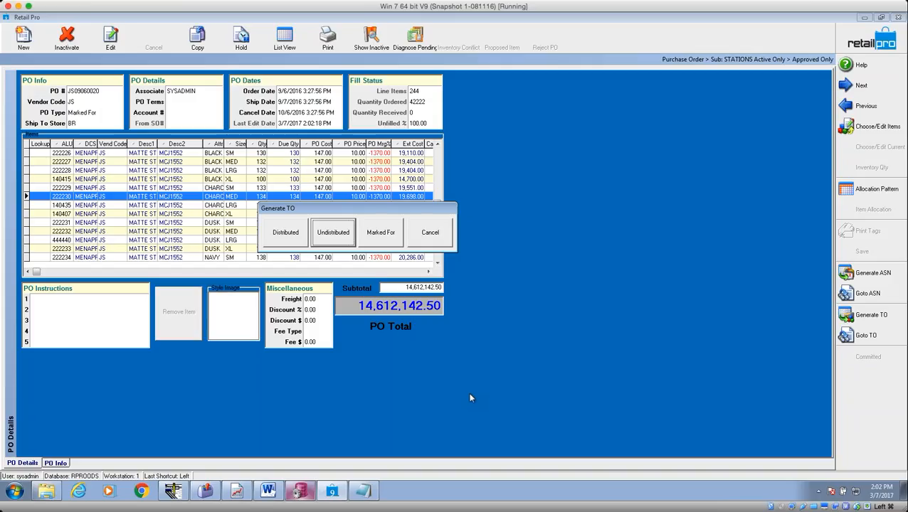
click(390, 243)
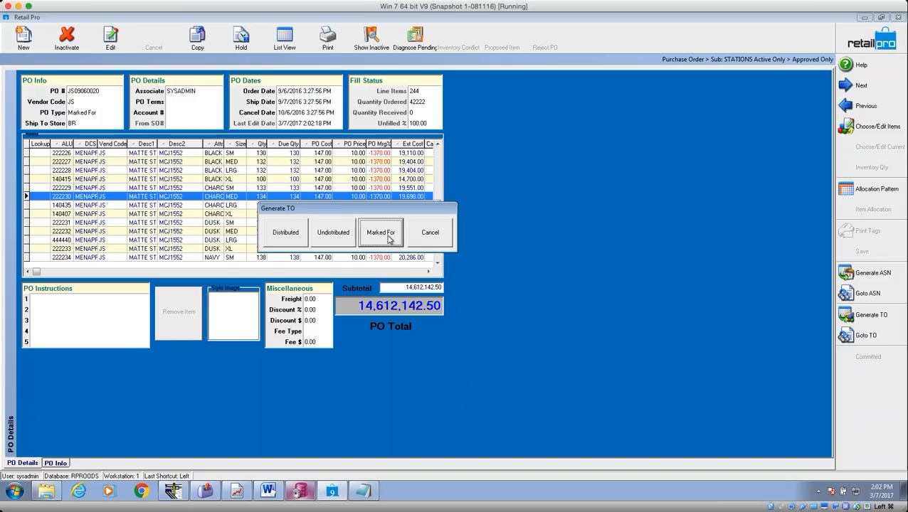
click(432, 239)
click(463, 276)
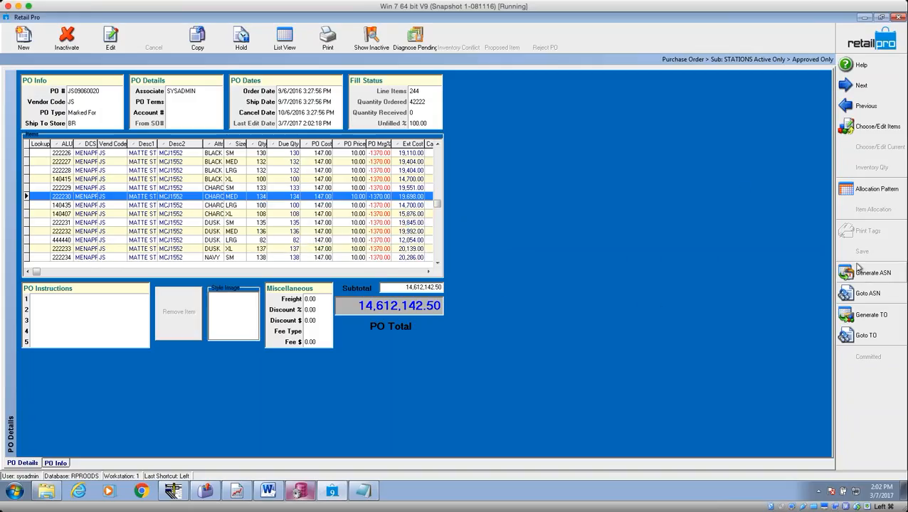
click(322, 206)
click(875, 190)
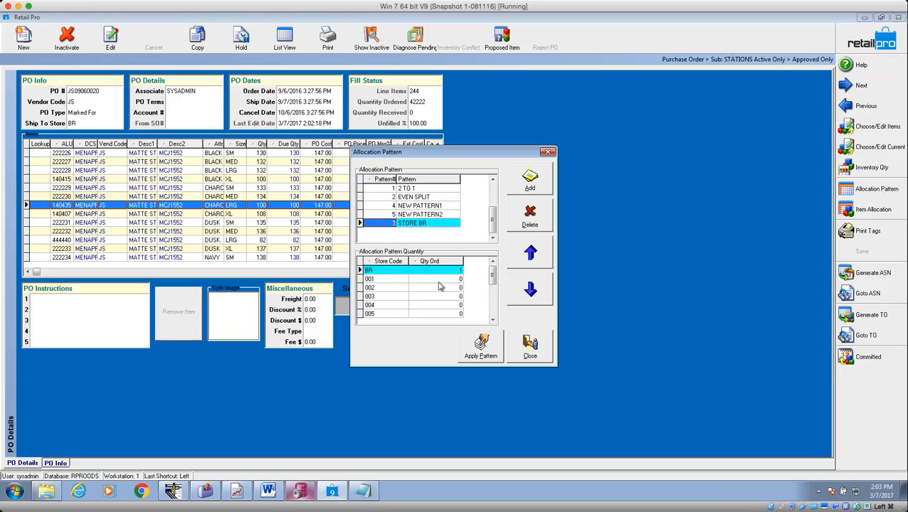
Review the store quantities in the STORE BR, 2 TO 1 and EVEN SPLIT allocation patterns.
click(419, 224)
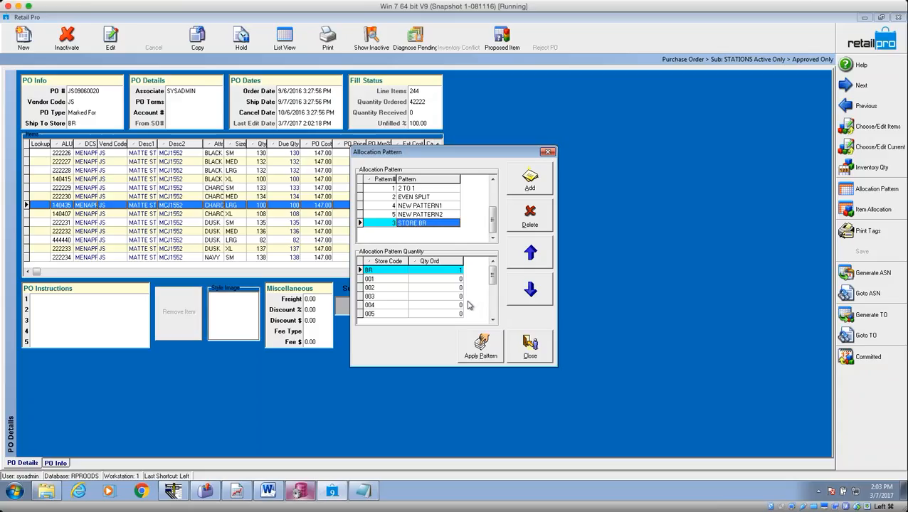
click(411, 188)
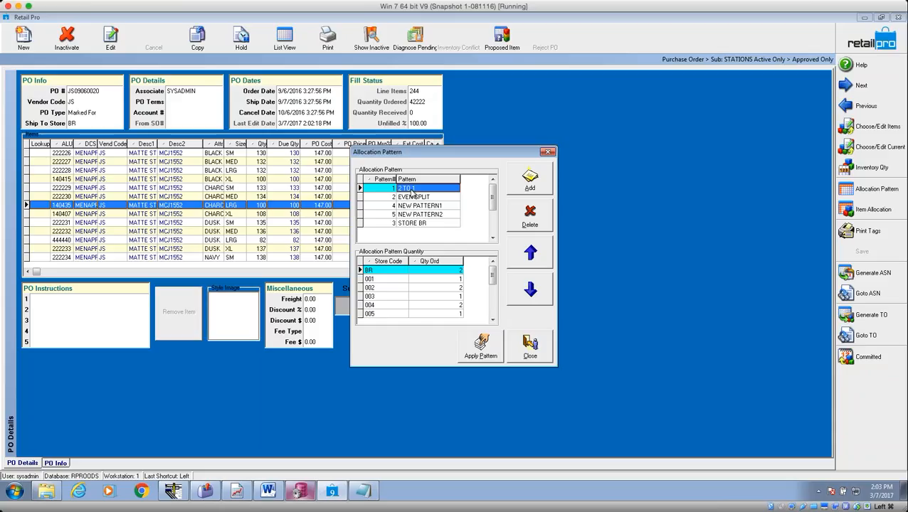
click(447, 271)
click(455, 288)
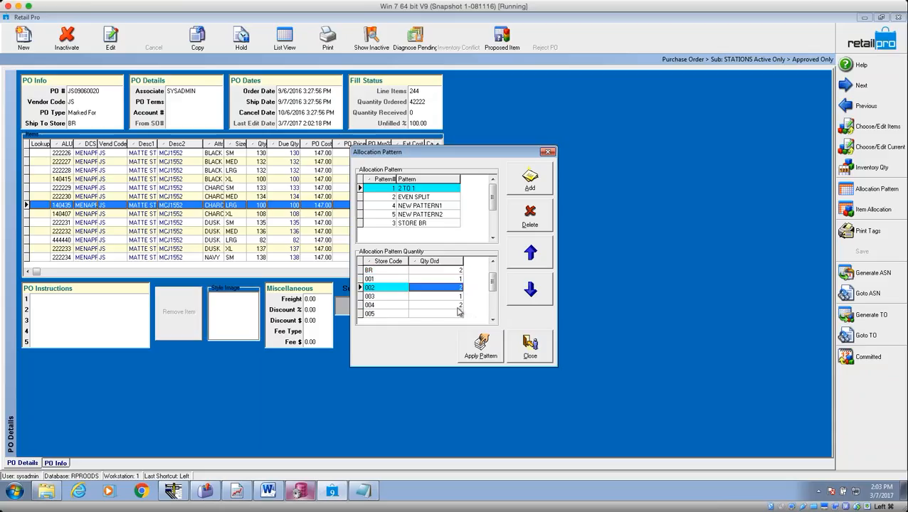
click(458, 306)
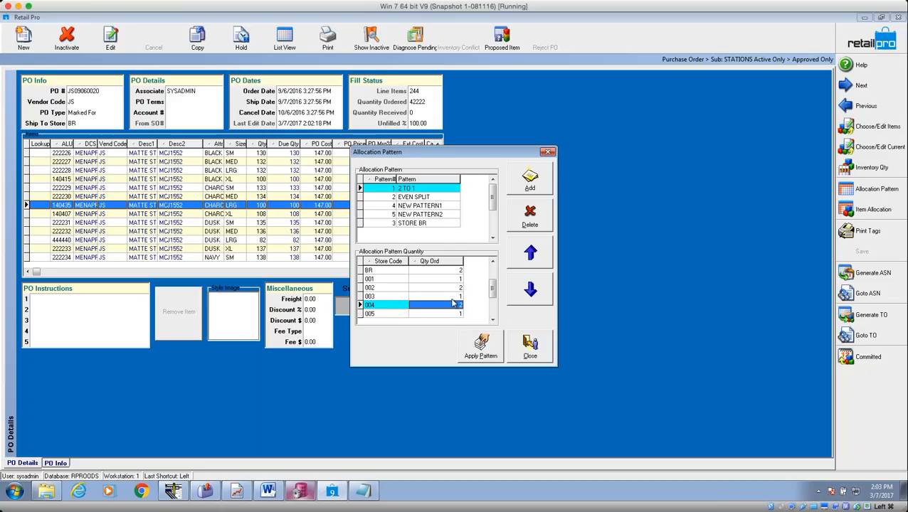
click(443, 279)
key(Down)
key(Down)
key(Down)
key(Down)
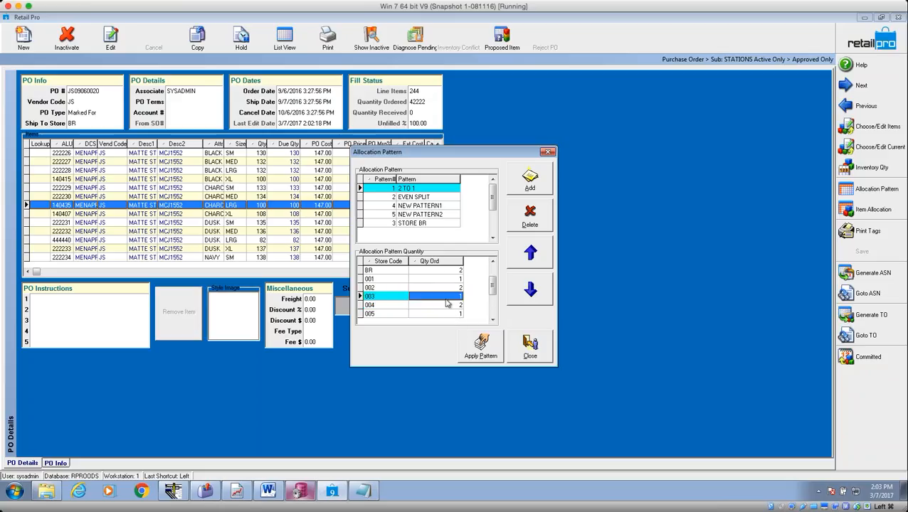
click(419, 198)
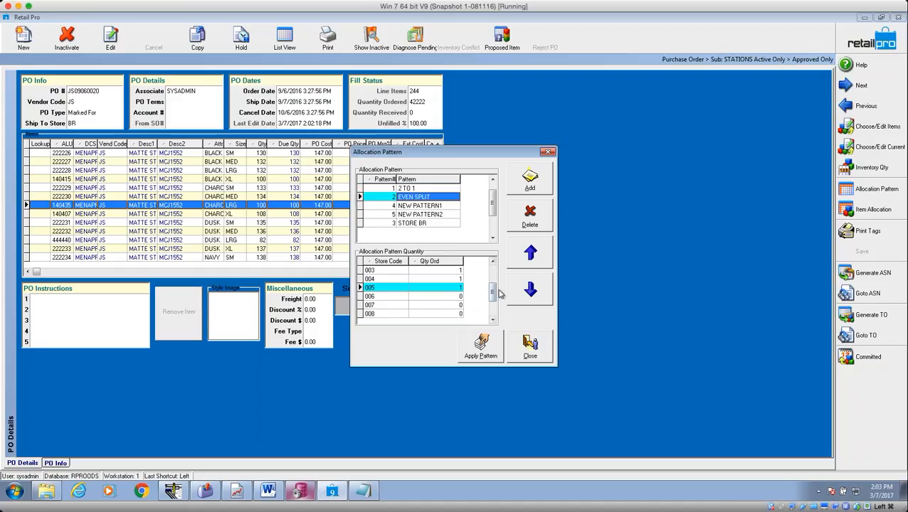
click(425, 298)
click(430, 306)
click(456, 288)
scroll(459, 292, up, 3)
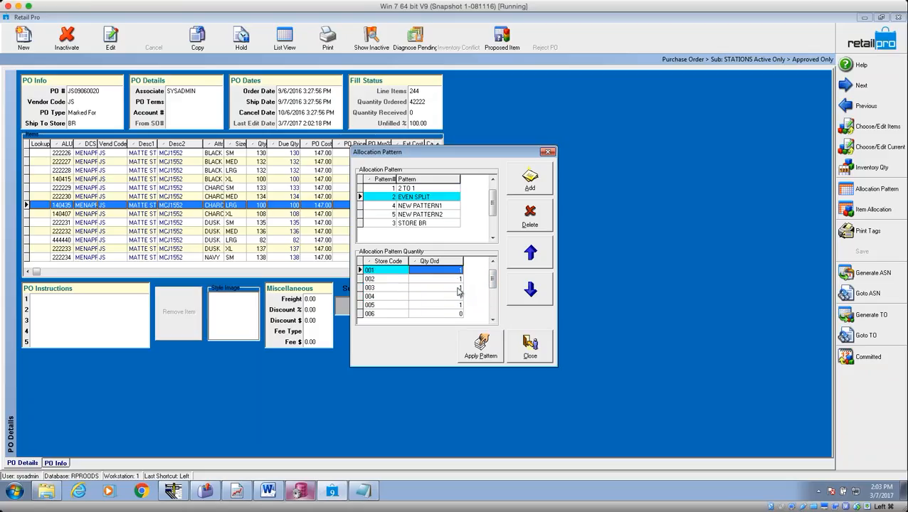
scroll(459, 291, up, 1)
scroll(459, 291, down, 4)
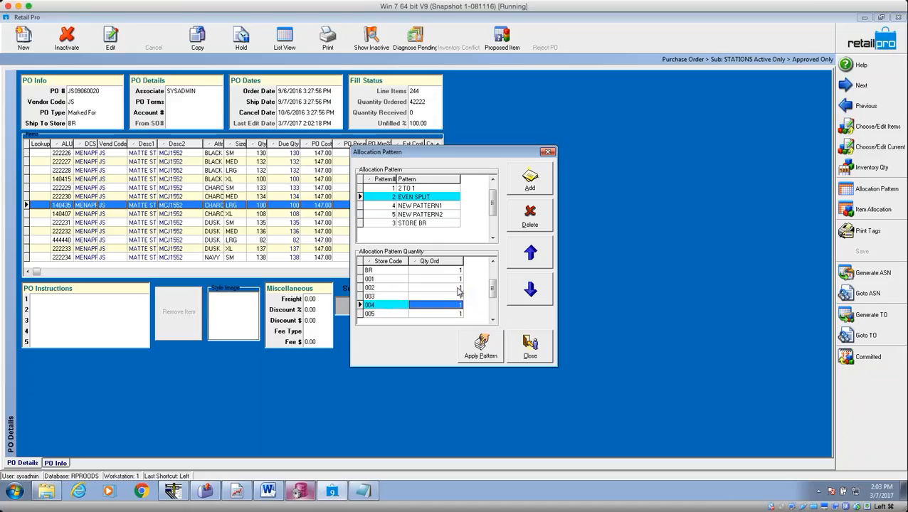
scroll(459, 291, up, 2)
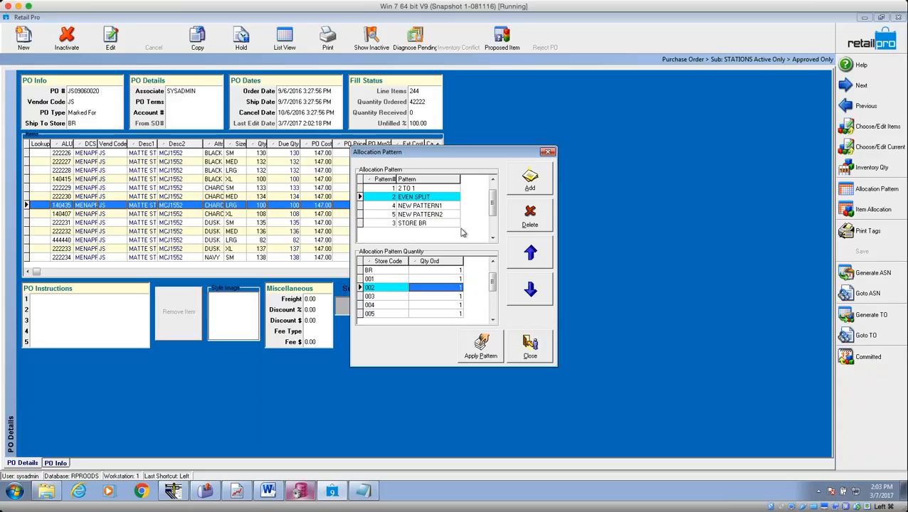
In the 2 TO 1 pattern, set store BR's quantity to 7 and store 001's to 5.
click(442, 189)
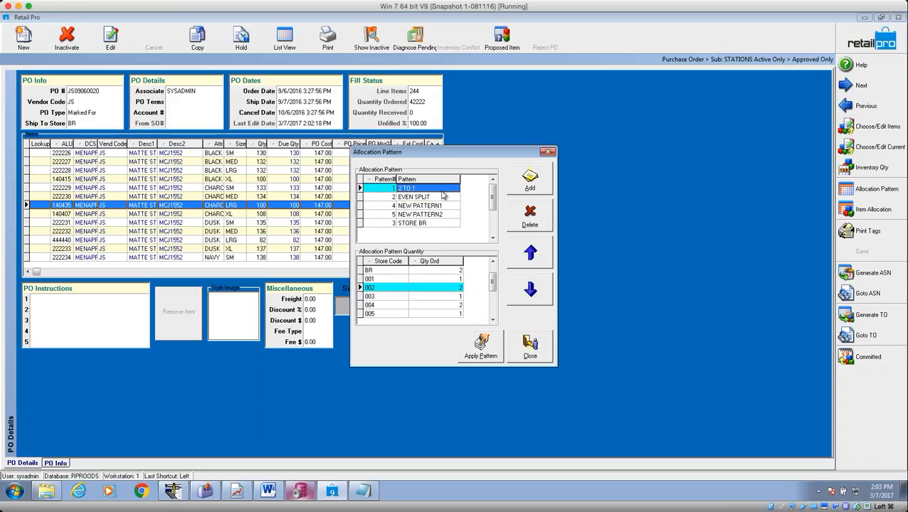
click(457, 279)
click(458, 272)
click(458, 279)
click(457, 272)
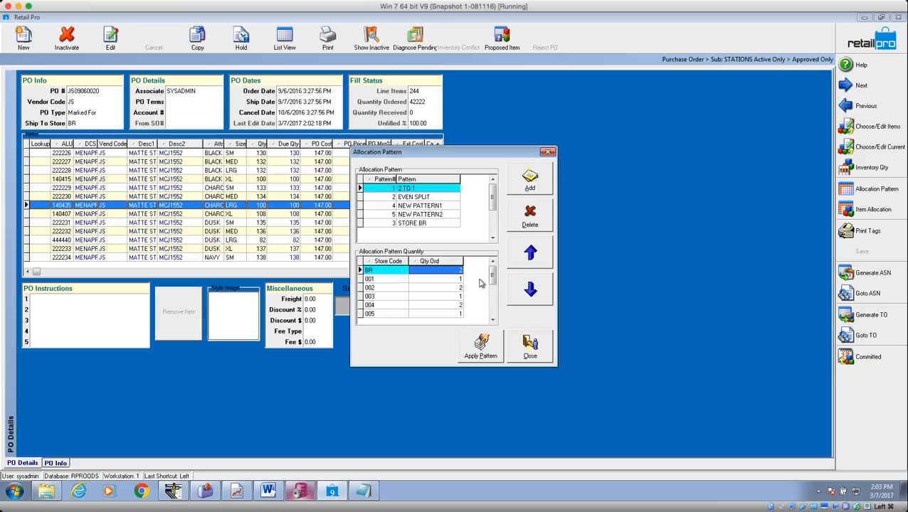
text(7)
key(Down)
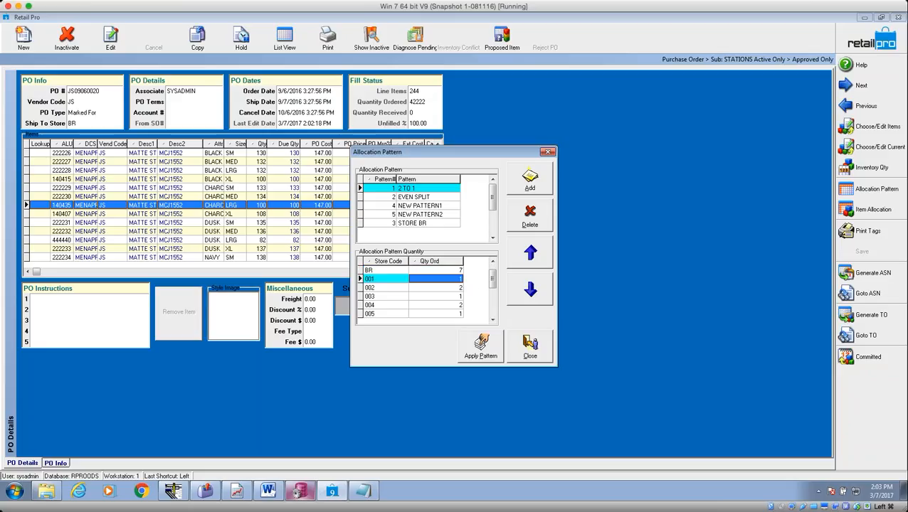
text(5)
key(Up)
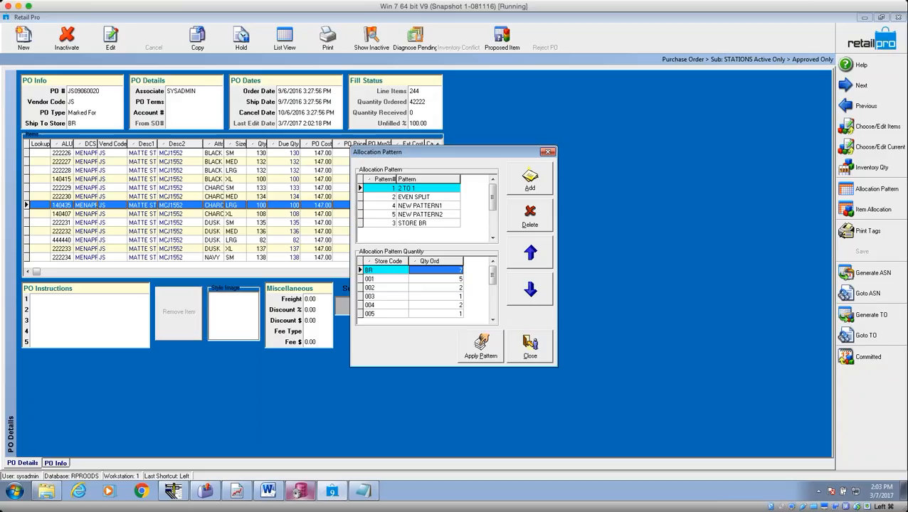
click(450, 278)
Apply the 2 TO 1 pattern and open the CHARCOAL LRG line's store allocation.
click(452, 272)
click(481, 344)
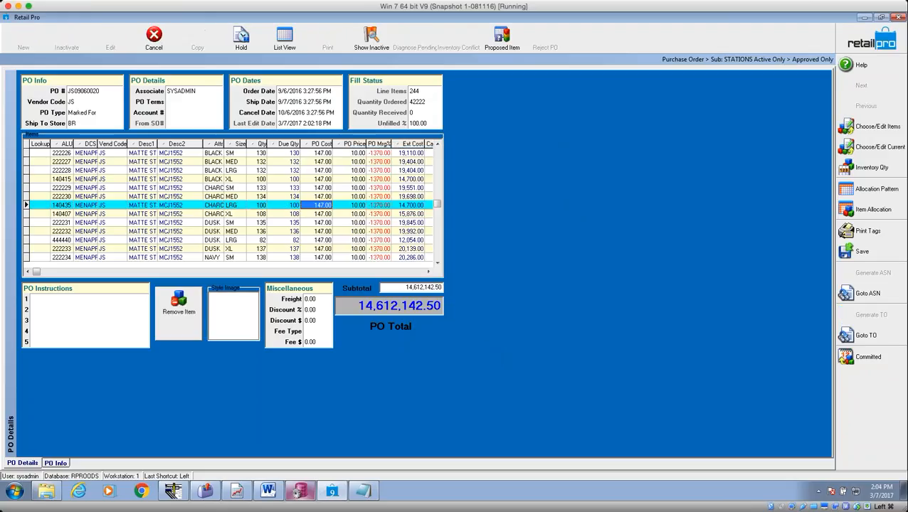
click(265, 205)
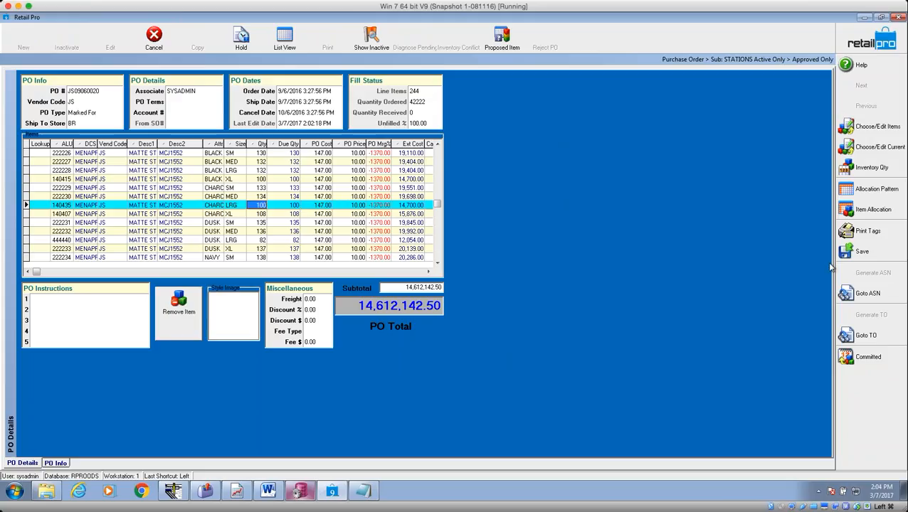
click(874, 209)
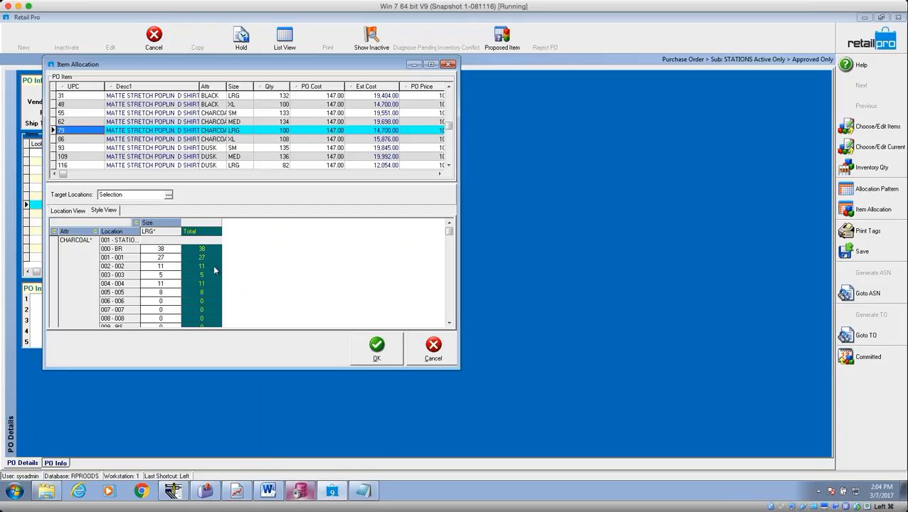
Inspect the charcoal LRG shirt's allocated quantities for stores 003, 005 and BR.
click(165, 277)
click(167, 293)
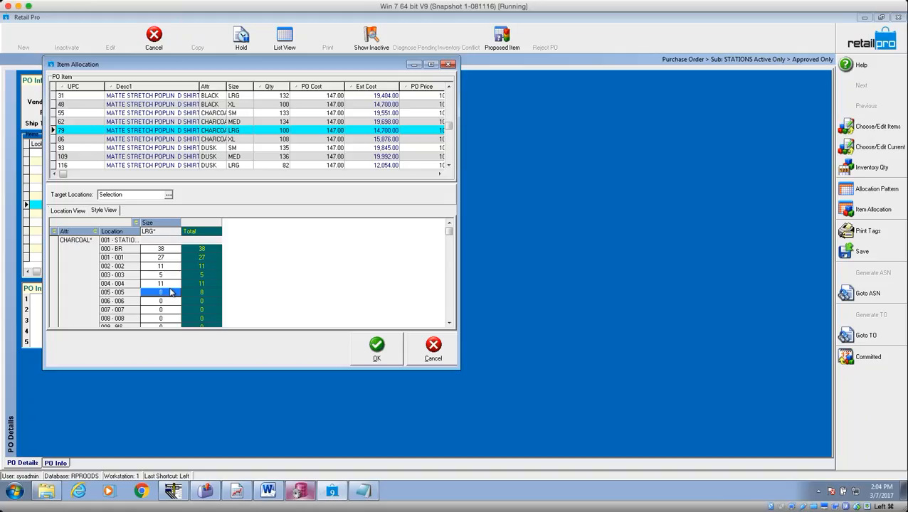
click(150, 277)
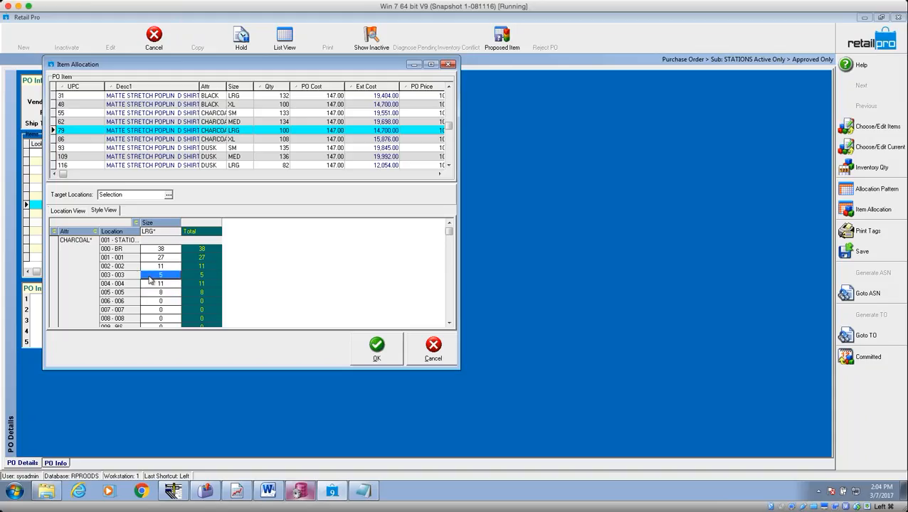
click(161, 293)
click(164, 277)
click(165, 250)
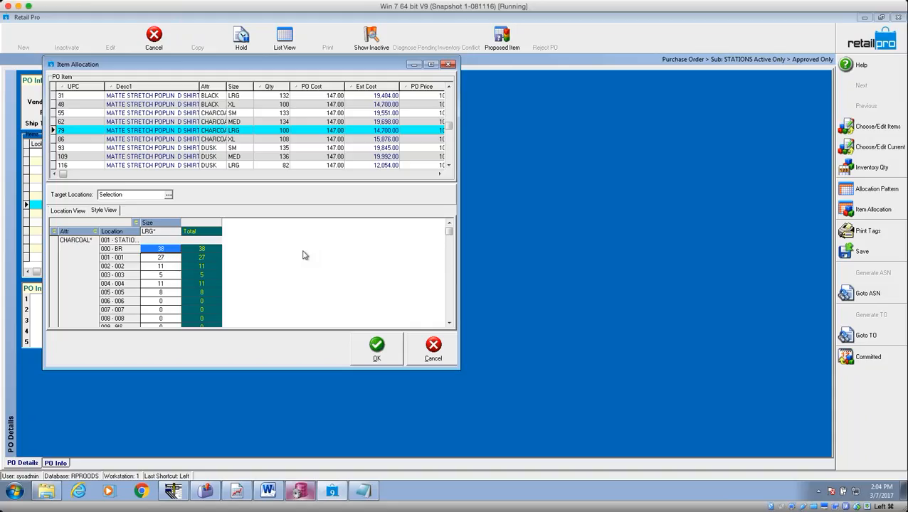
Allocate the charcoal XL shirt 12 units to store 003 and 6 to store 004, then confirm.
click(222, 140)
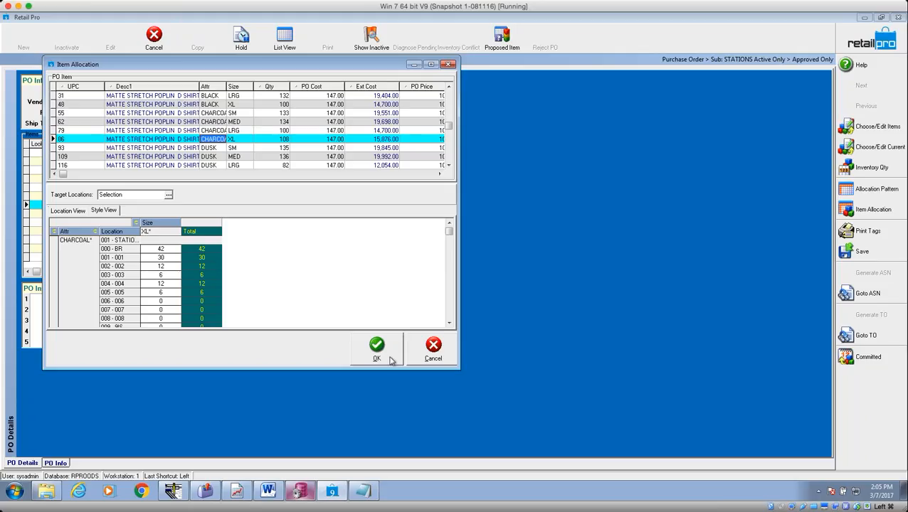
click(169, 276)
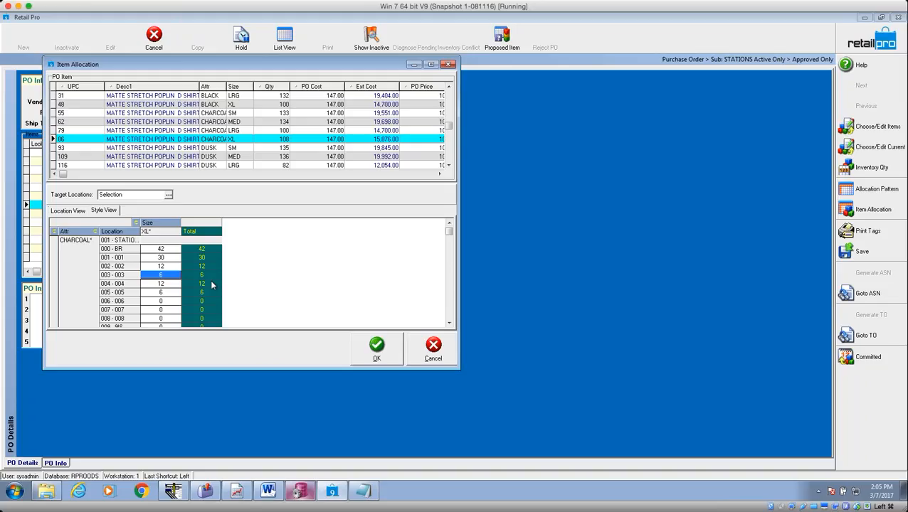
text(12)
key(Return)
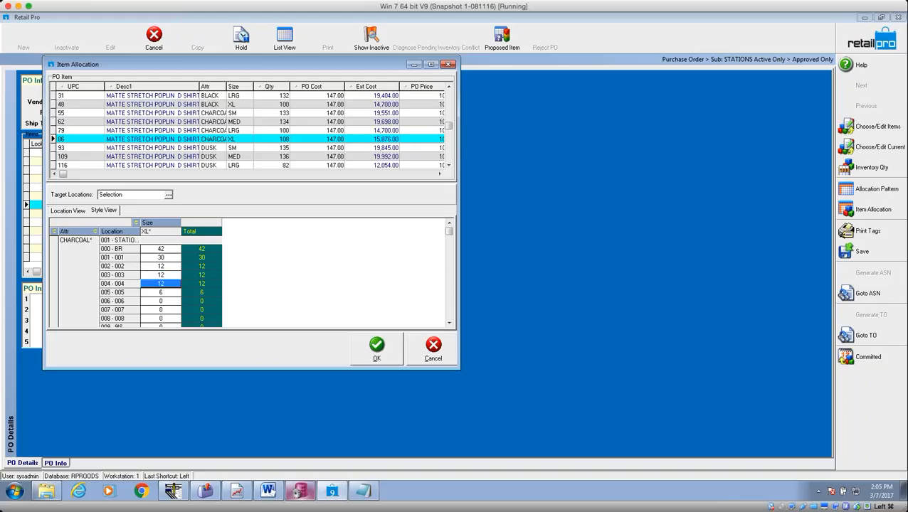
text(6)
key(Up)
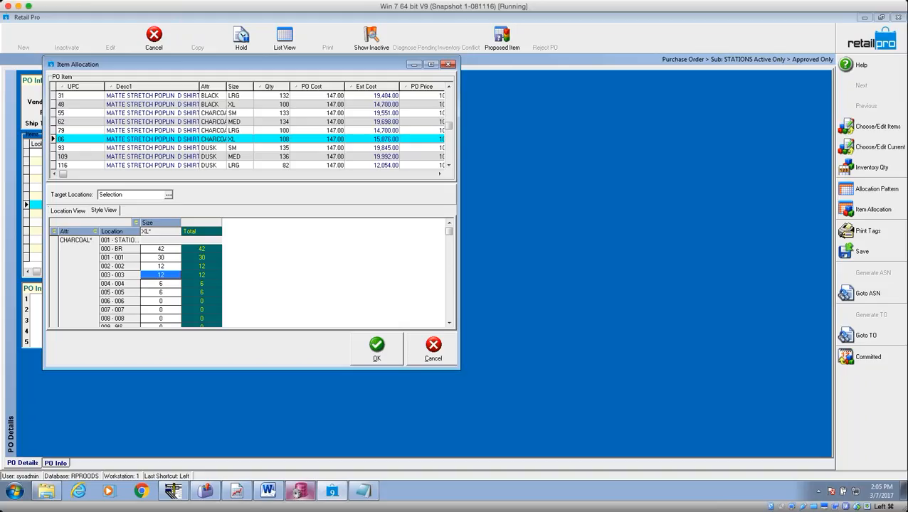
click(376, 346)
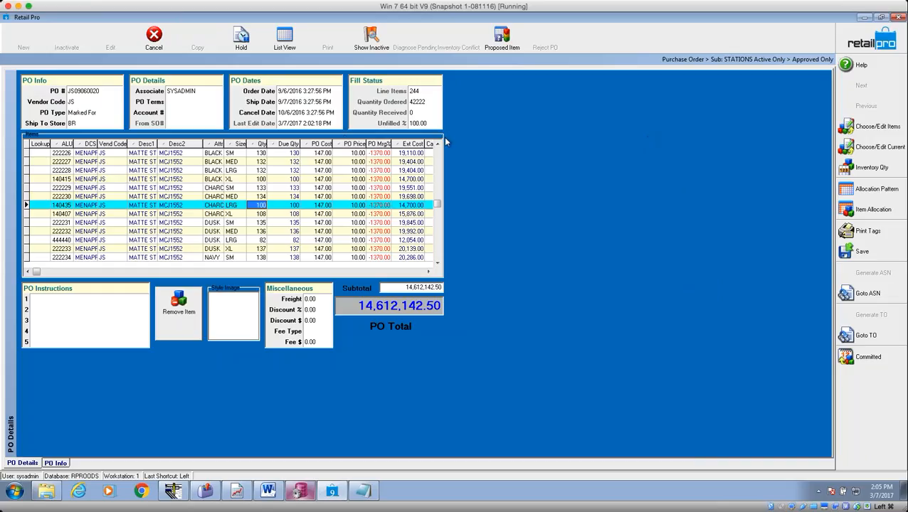
Save the PO, generate a transfer order from it, and acknowledge the confirmation.
click(863, 252)
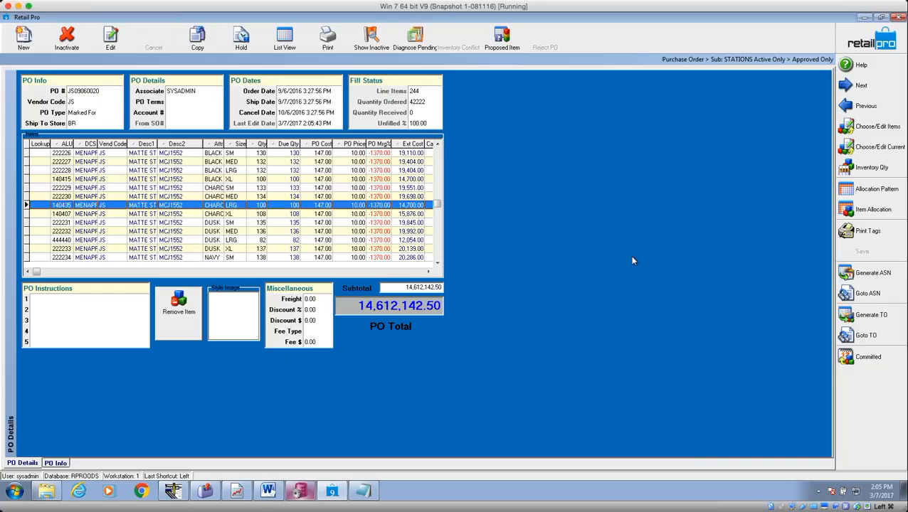
click(882, 315)
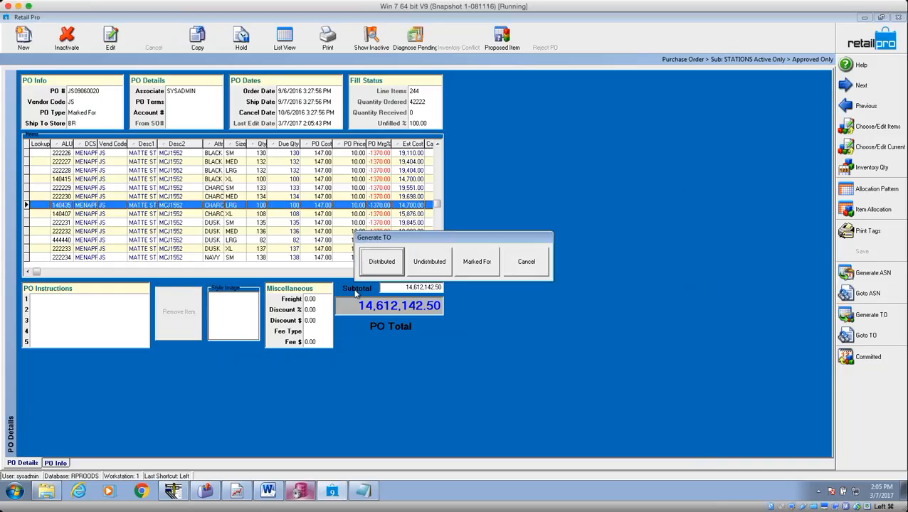
click(525, 267)
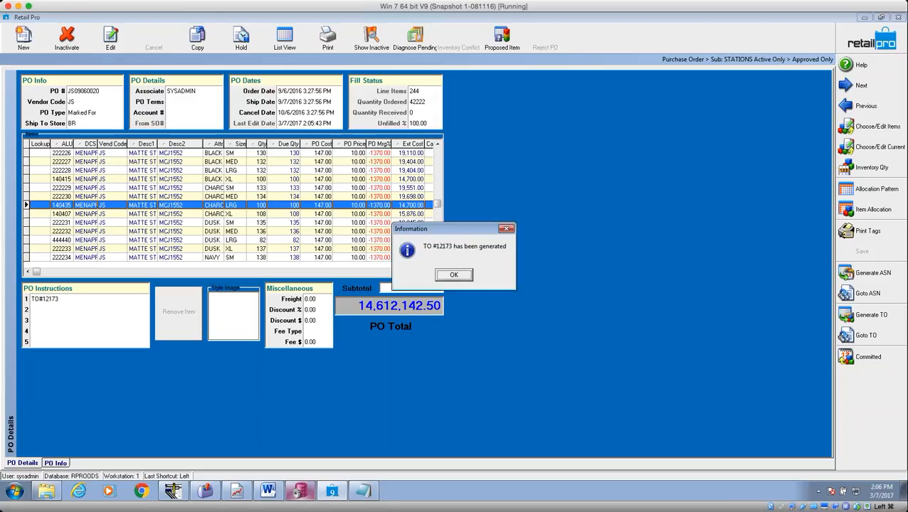
click(454, 276)
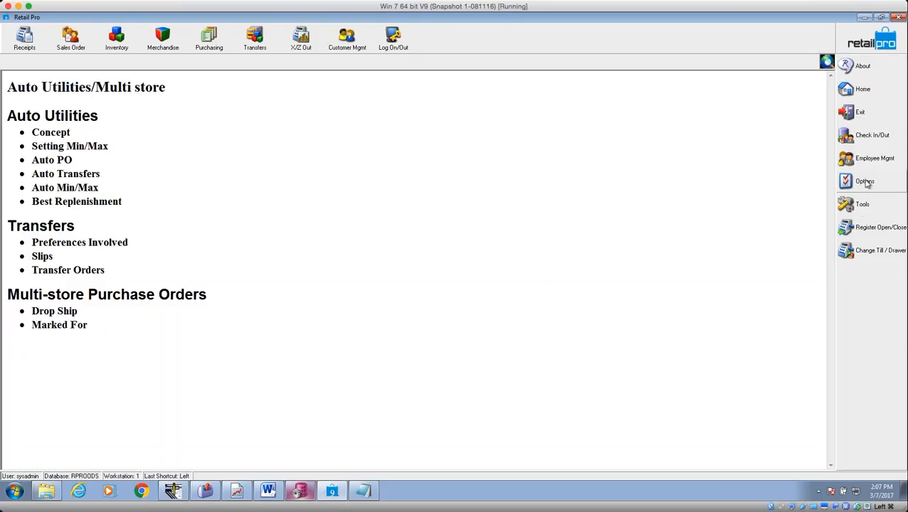
Launch Document Designer from Tools and log on with the administrator account.
click(870, 206)
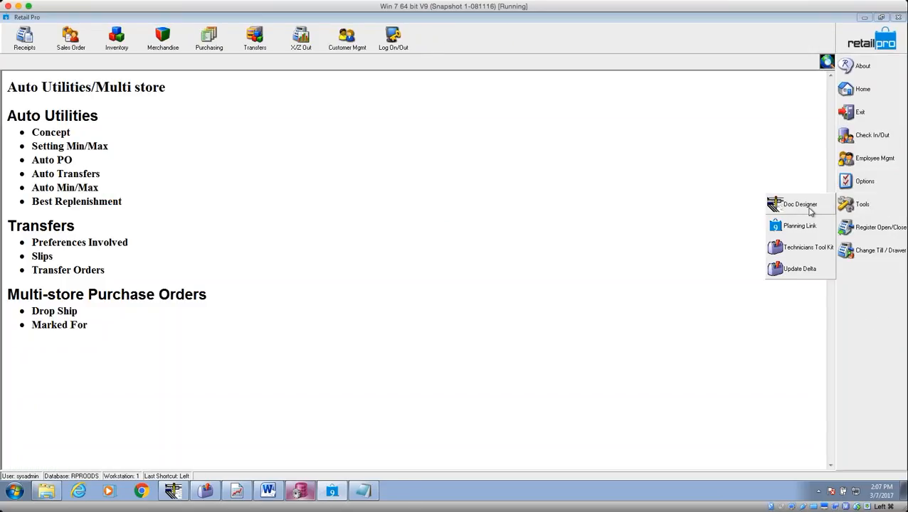
click(802, 204)
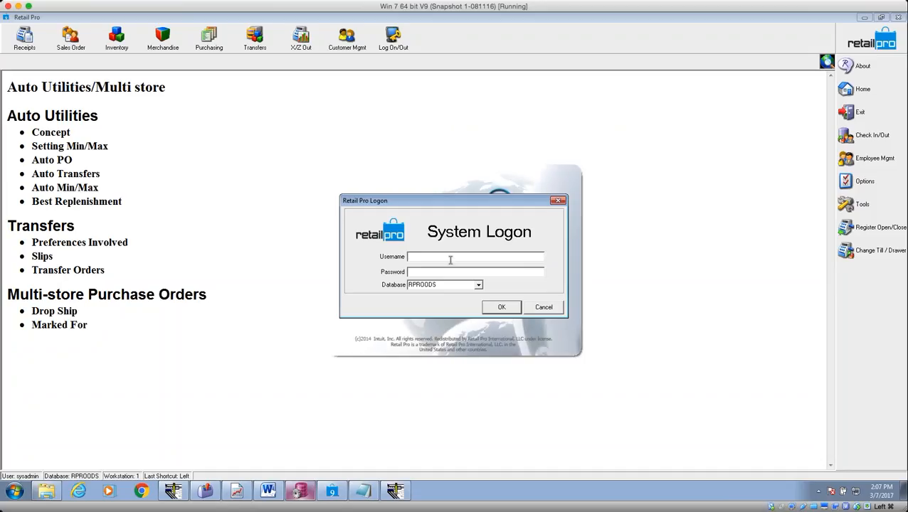
text(sysadmin)
key(Tab)
text(******)
key(Return)
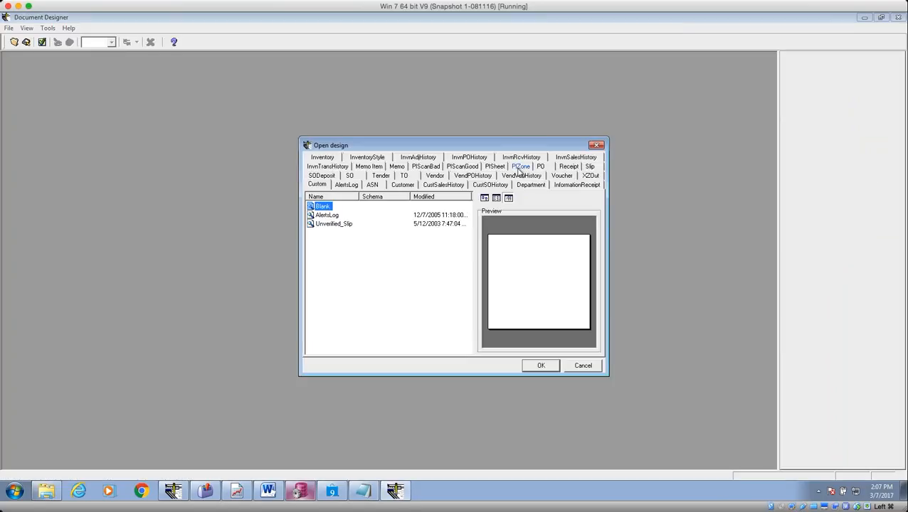
Open the SquawPOv9 design from the PO document designs.
click(541, 168)
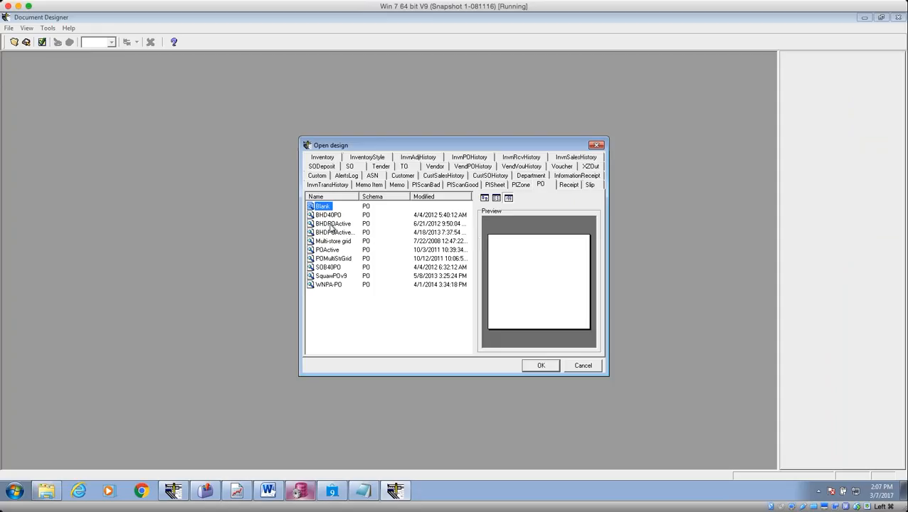
click(336, 217)
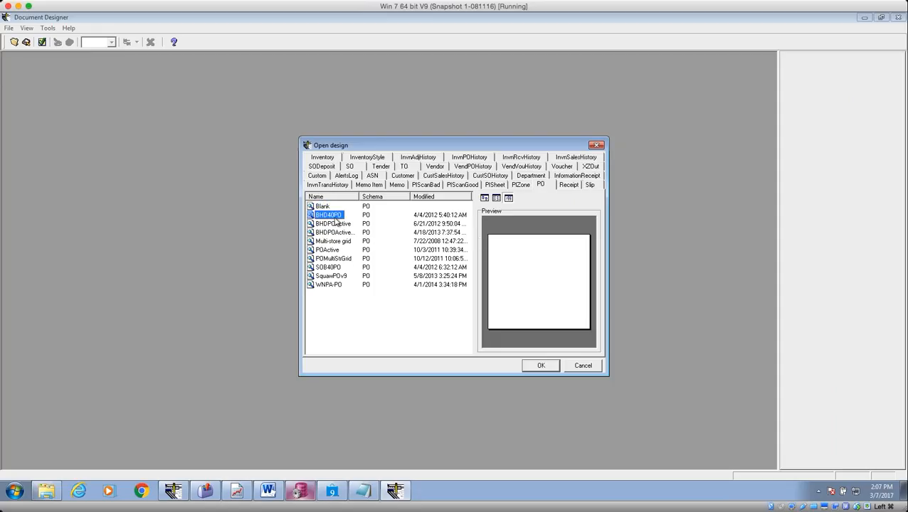
click(339, 277)
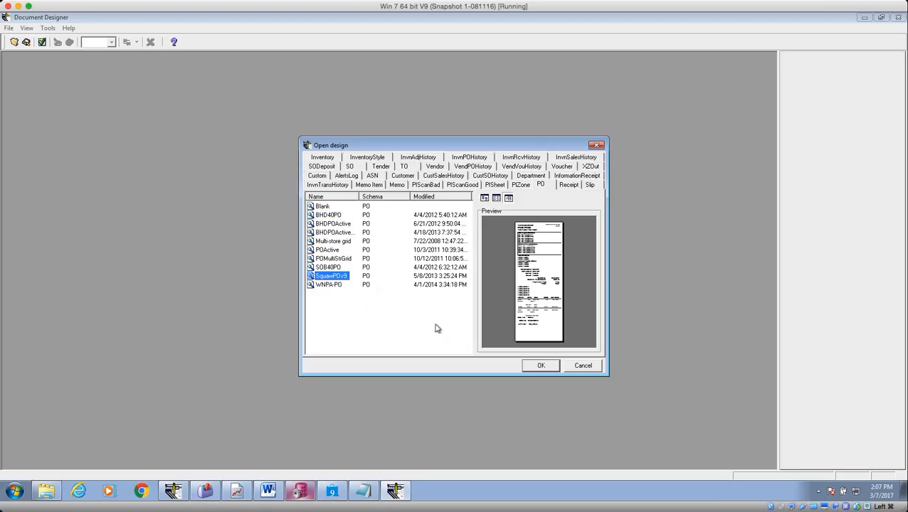
click(550, 367)
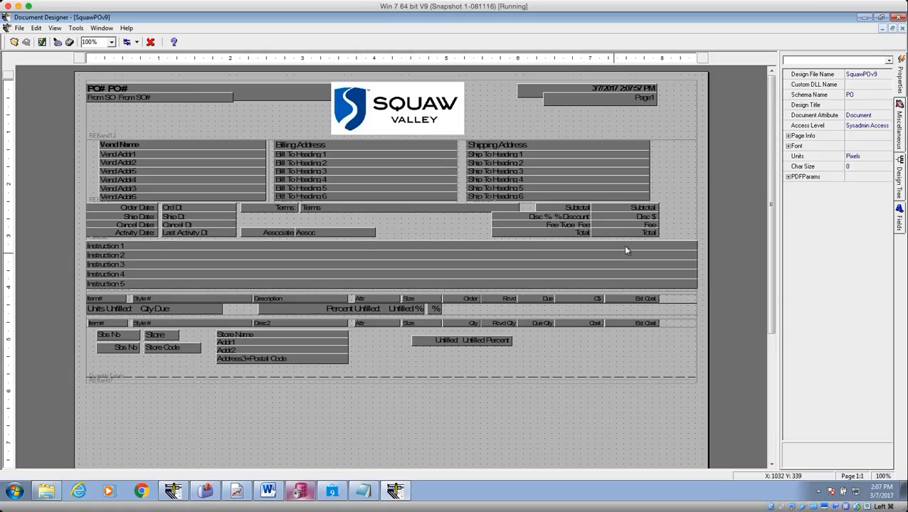
Save the PO design as a copy named 'SquawPOv9 Drop Ship'.
click(518, 155)
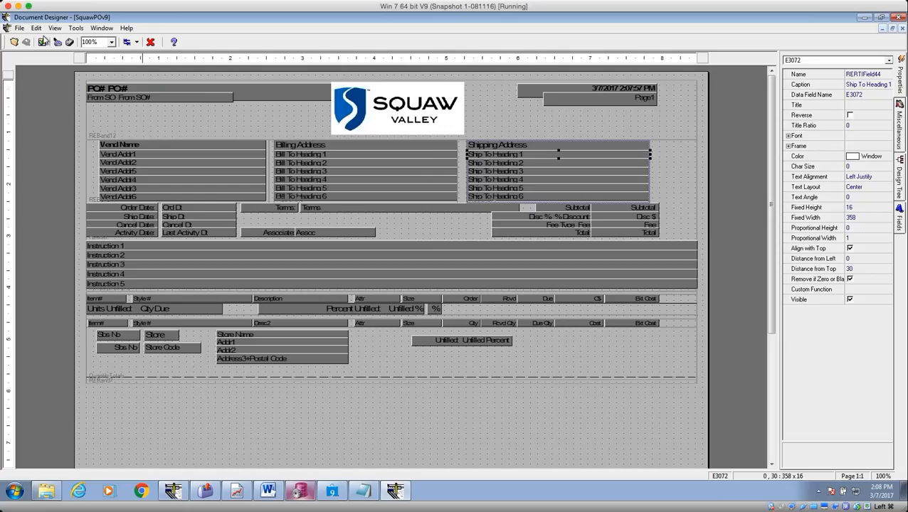
click(21, 28)
click(37, 83)
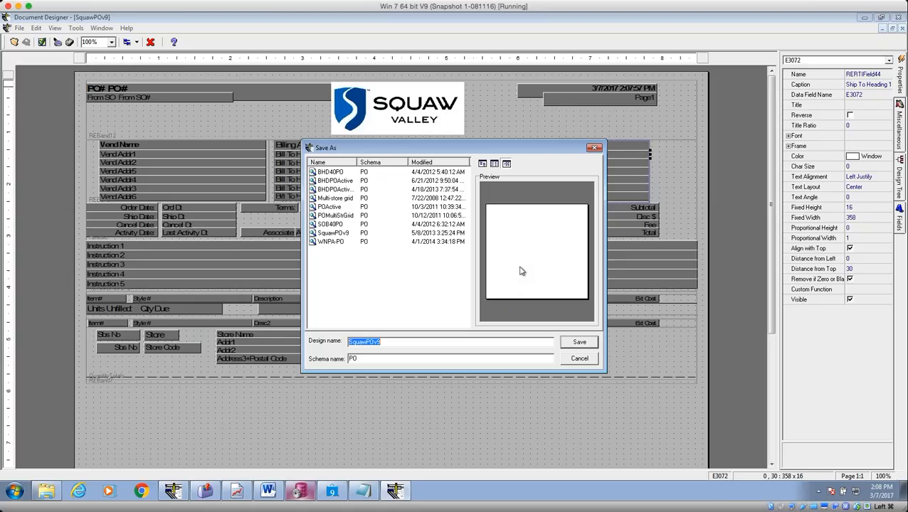
click(388, 342)
text(Drop Ship)
click(578, 343)
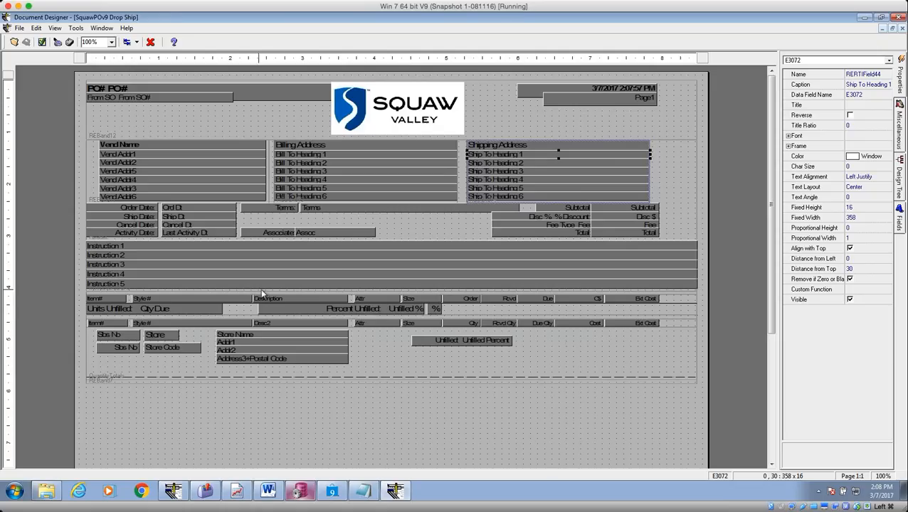
Copy the Instruction 3–5 fields from the instructions band.
click(237, 248)
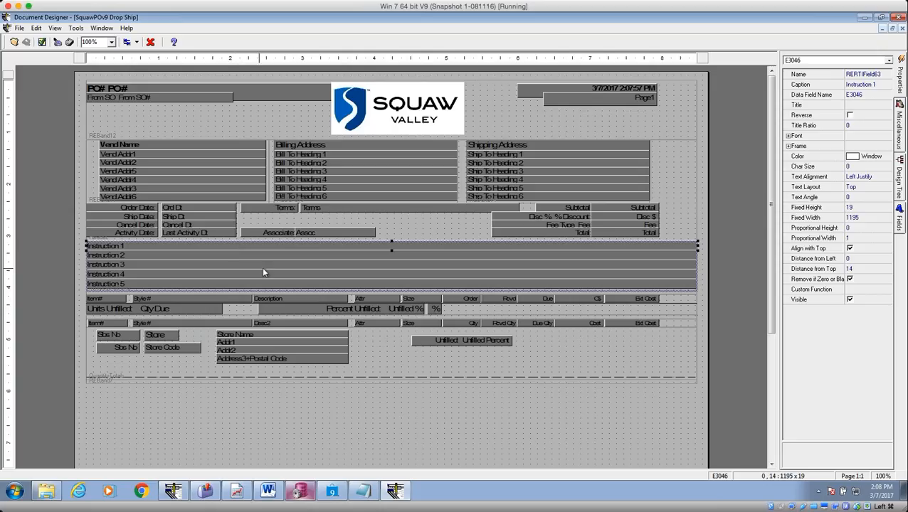
shift+click(259, 265)
shift+click(267, 277)
right_click(268, 285)
click(293, 312)
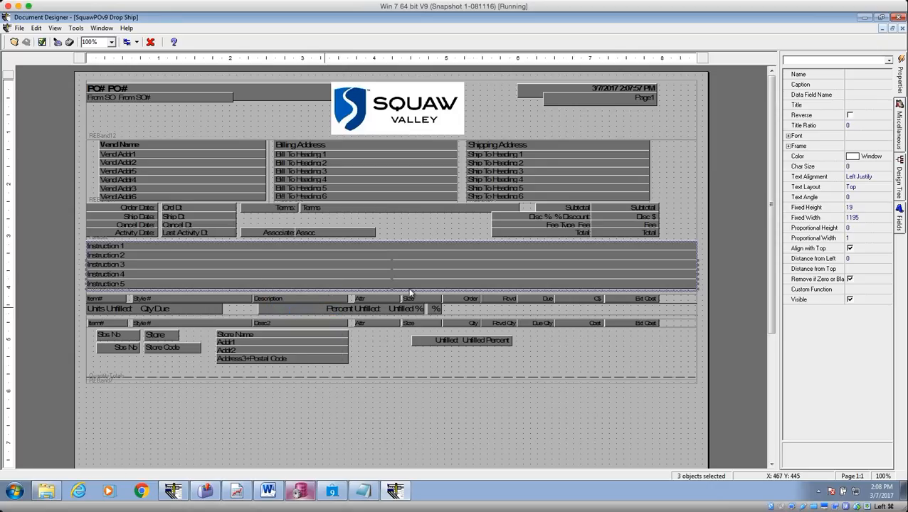
Replace Ship To Headings 1–6 in the Shipping Address band with the pasted Instruction 3–5 fields.
click(533, 156)
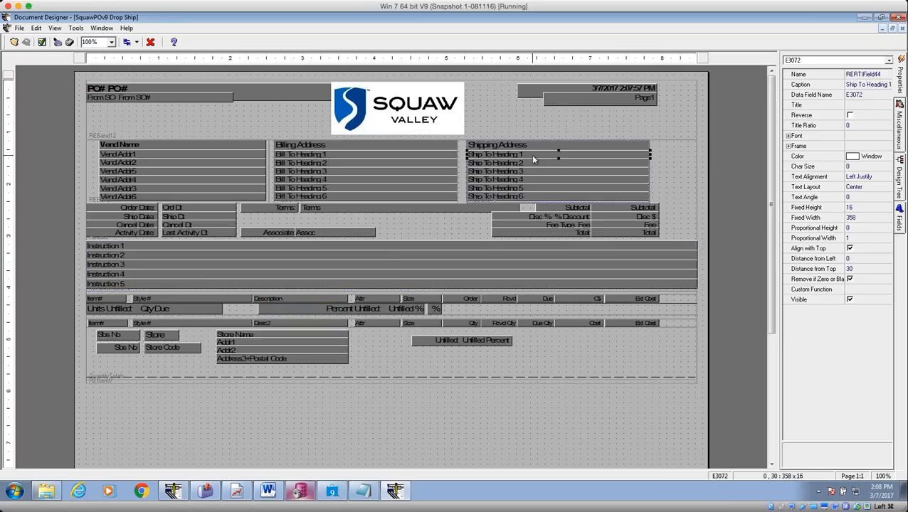
key(Delete)
click(533, 154)
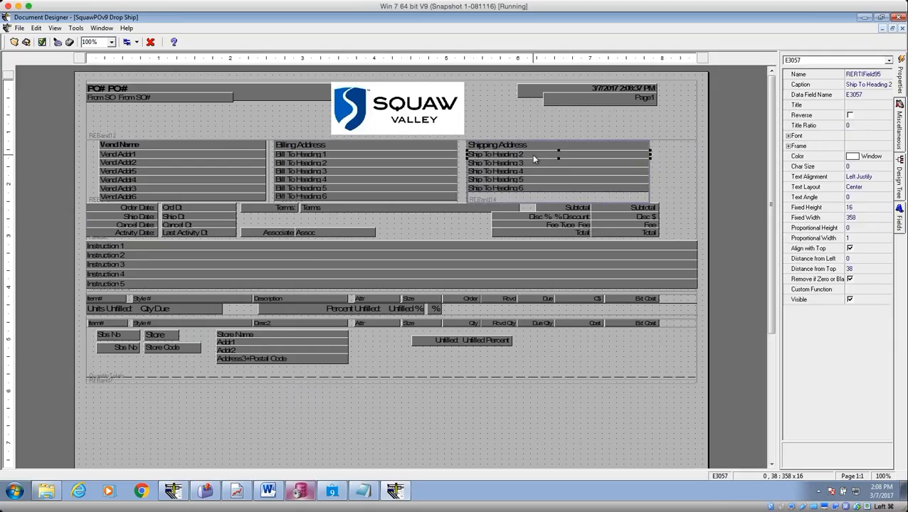
key(Delete)
click(533, 155)
key(Delete)
click(533, 154)
key(Delete)
click(533, 154)
key(Delete)
click(533, 155)
key(Delete)
right_click(524, 163)
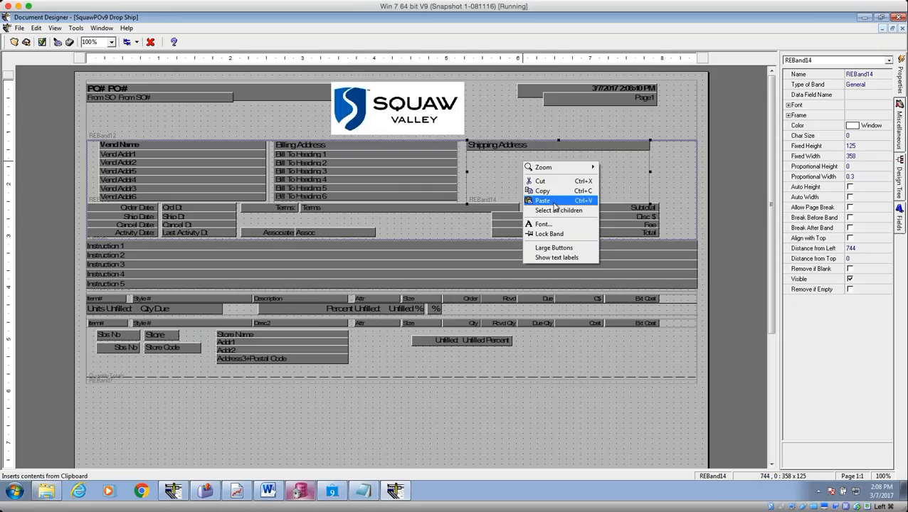
click(555, 211)
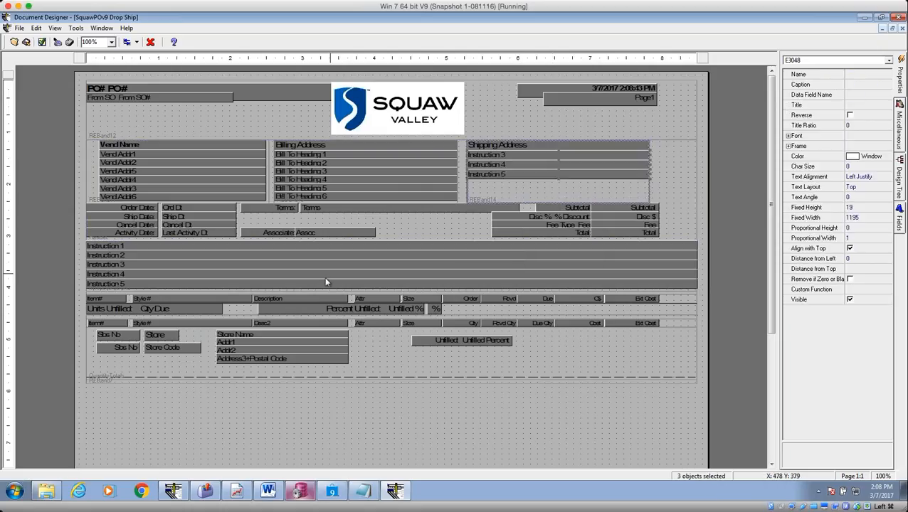
Delete Instructions 3–5 from the instructions band, shrink it to 40 high, and save.
click(212, 264)
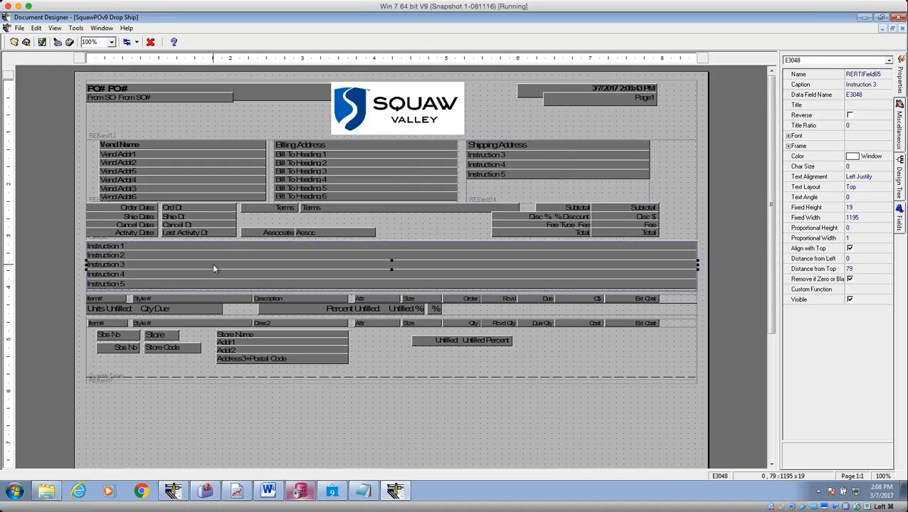
key(Delete)
click(212, 264)
key(Delete)
click(216, 268)
key(Delete)
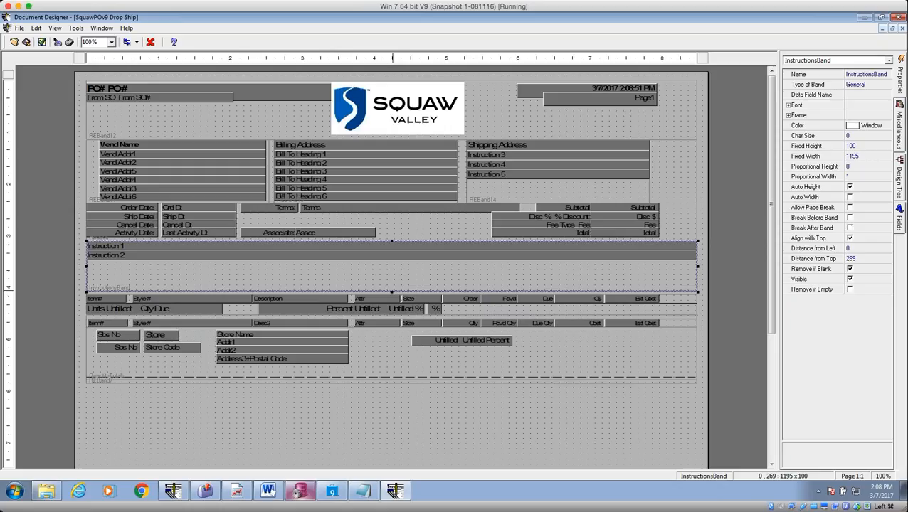
drag(390, 290, 388, 262)
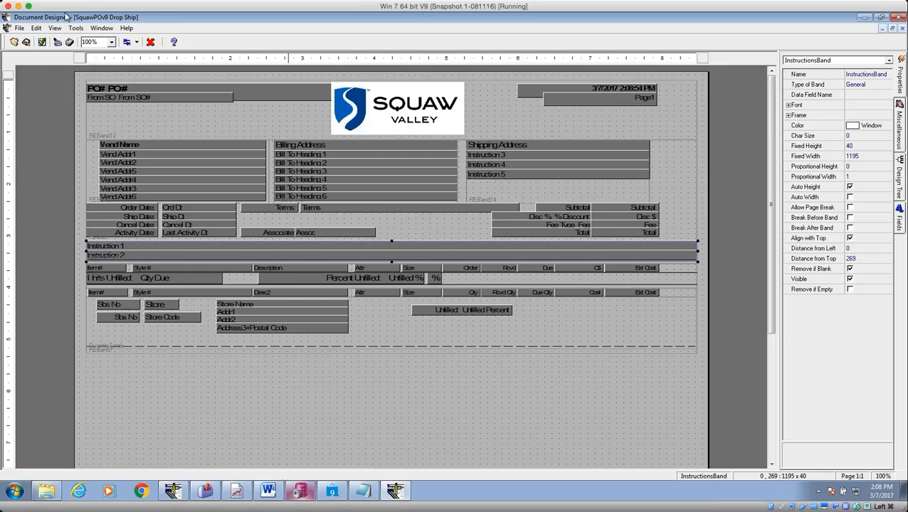
click(26, 42)
click(864, 19)
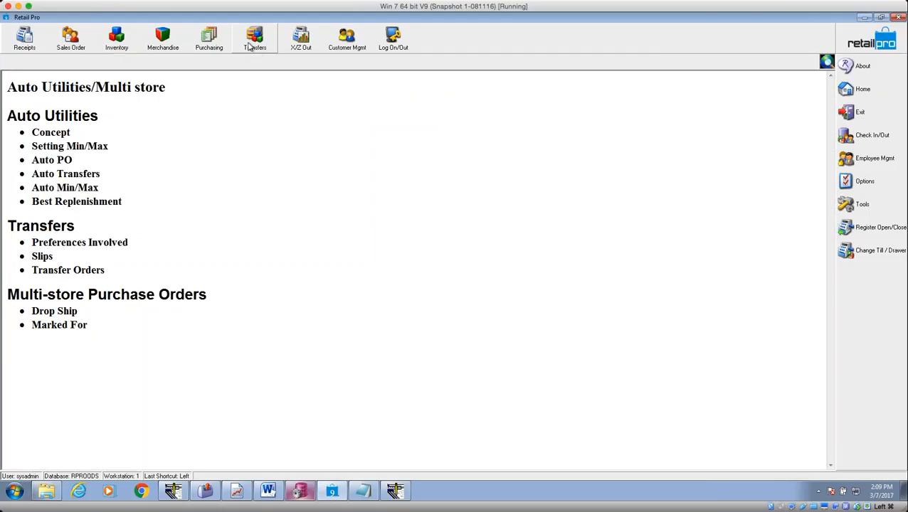
From Purchasing > Purchase Orders, view Drop Ship PO 23 as a form, then start a new PO.
click(211, 40)
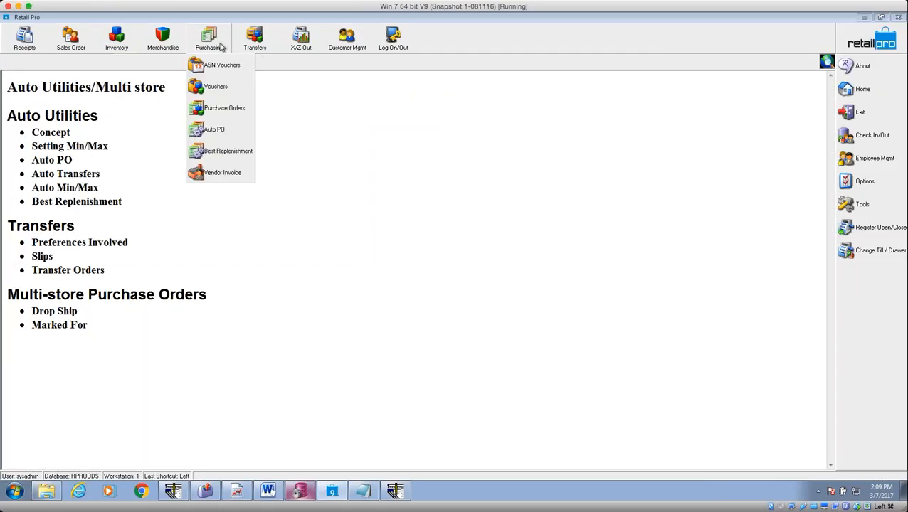
click(225, 111)
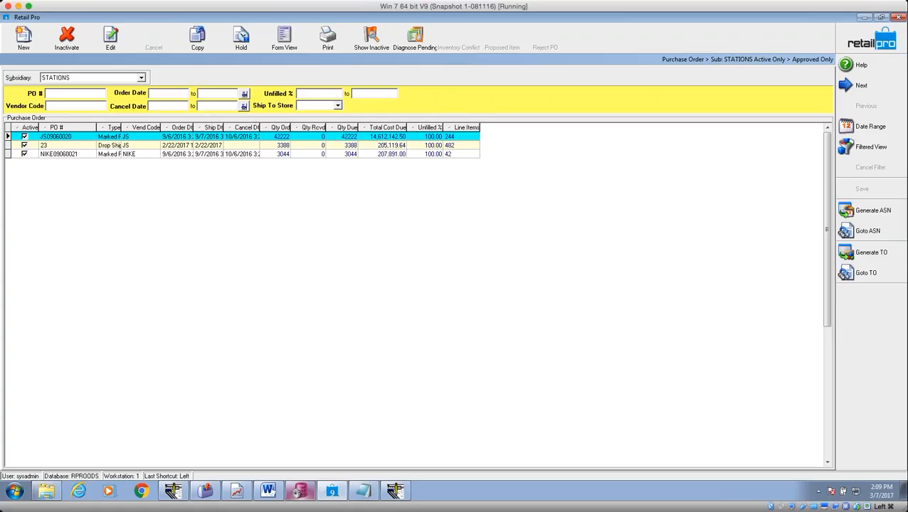
click(152, 146)
click(287, 39)
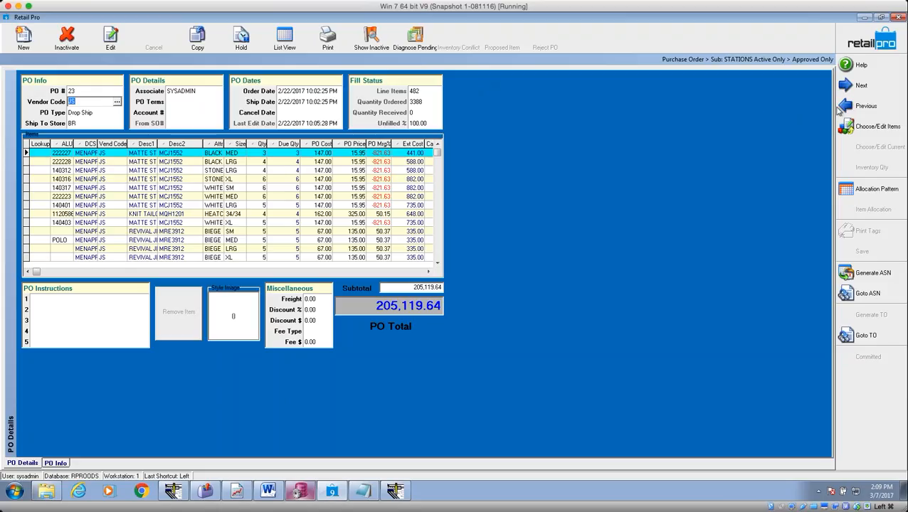
click(874, 85)
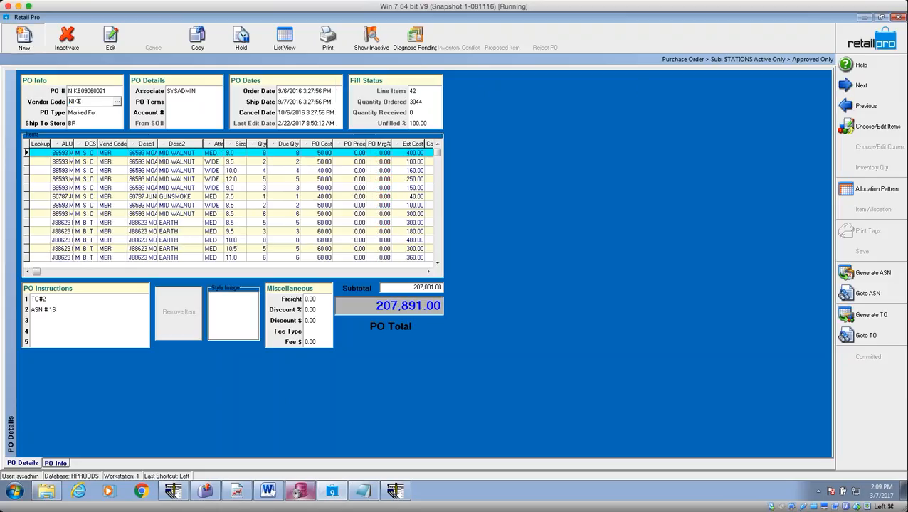
click(23, 37)
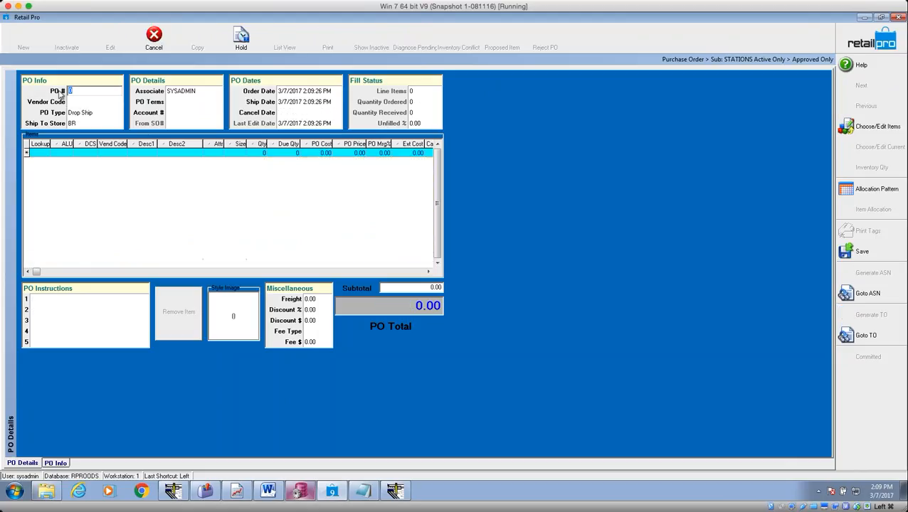
Set vendor JS and add item 987652 at quantity 1 to the new PO.
text(JS)
key(Tab)
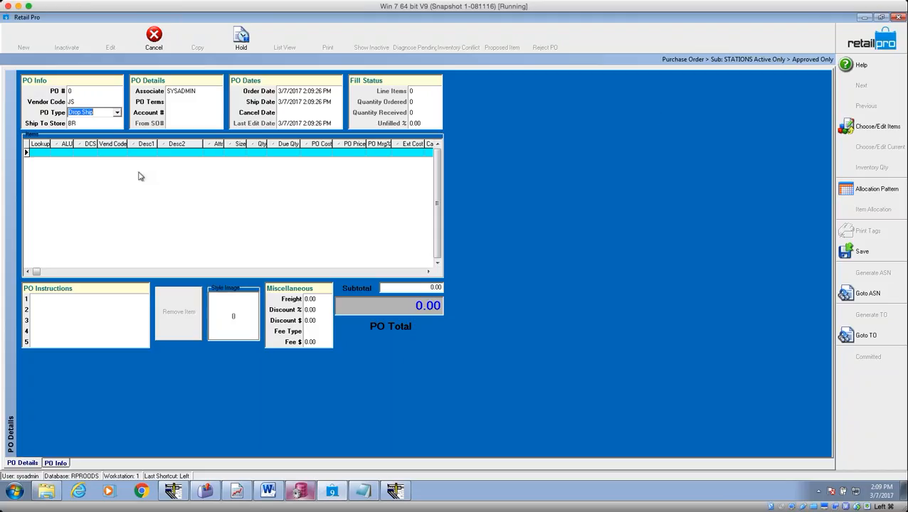
click(44, 154)
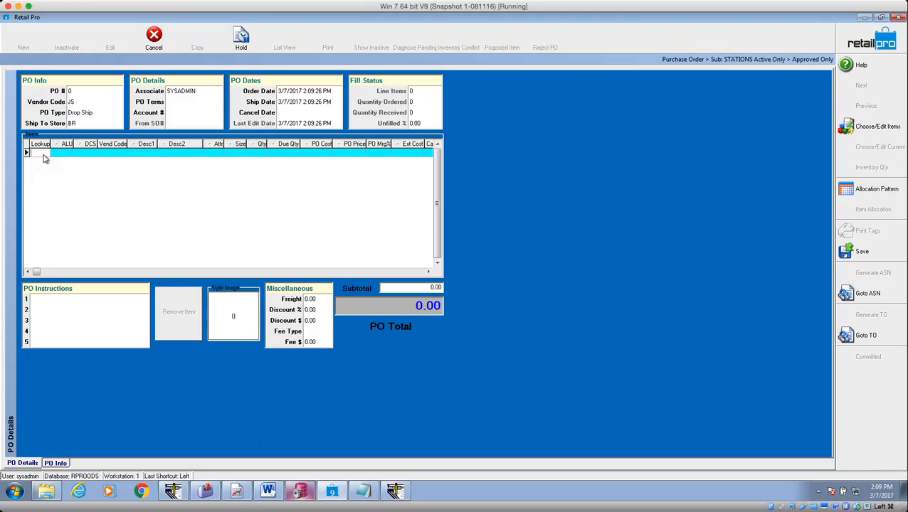
click(858, 129)
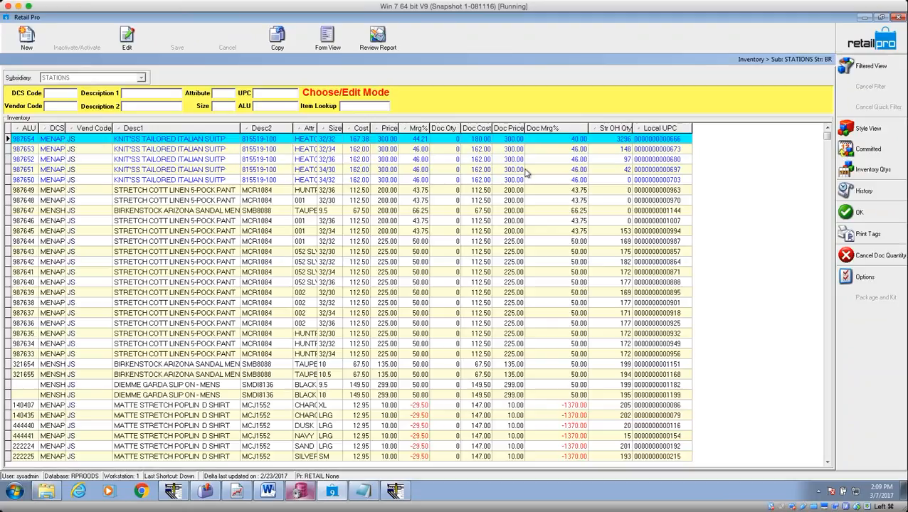
click(544, 163)
click(445, 160)
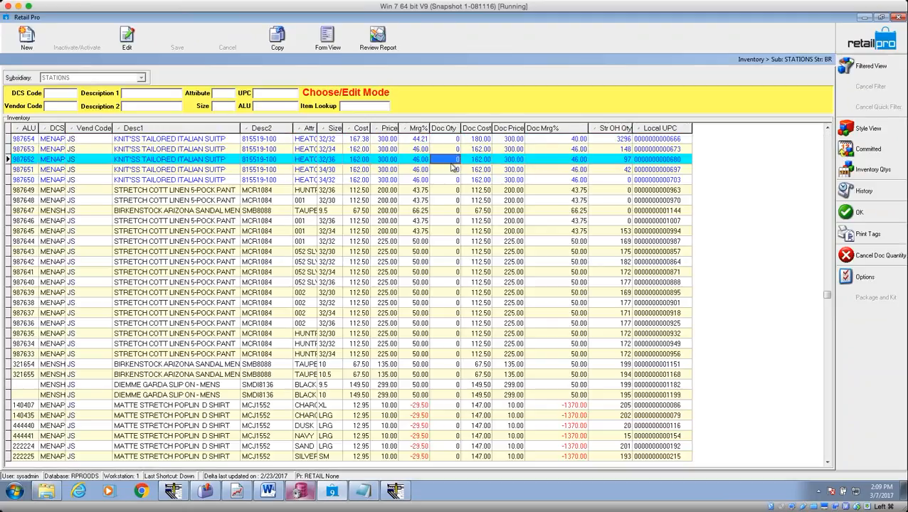
text(1)
key(Tab)
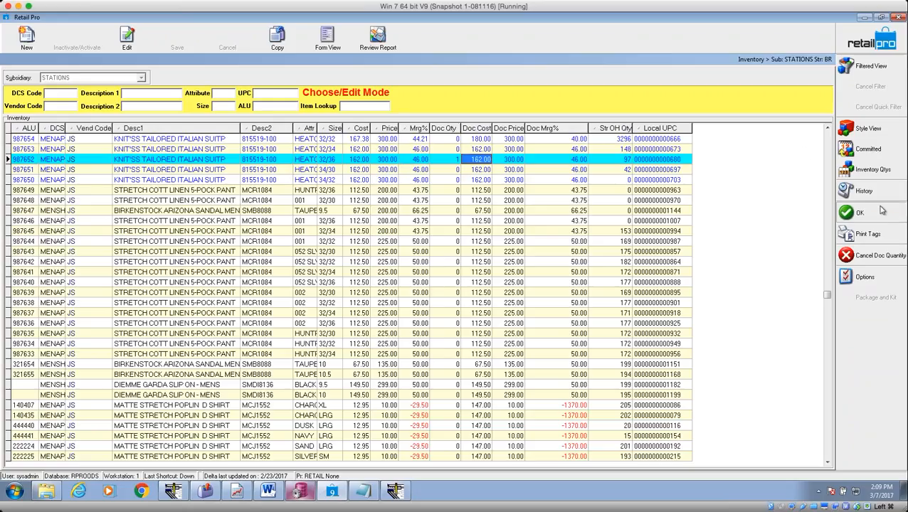
key(Return)
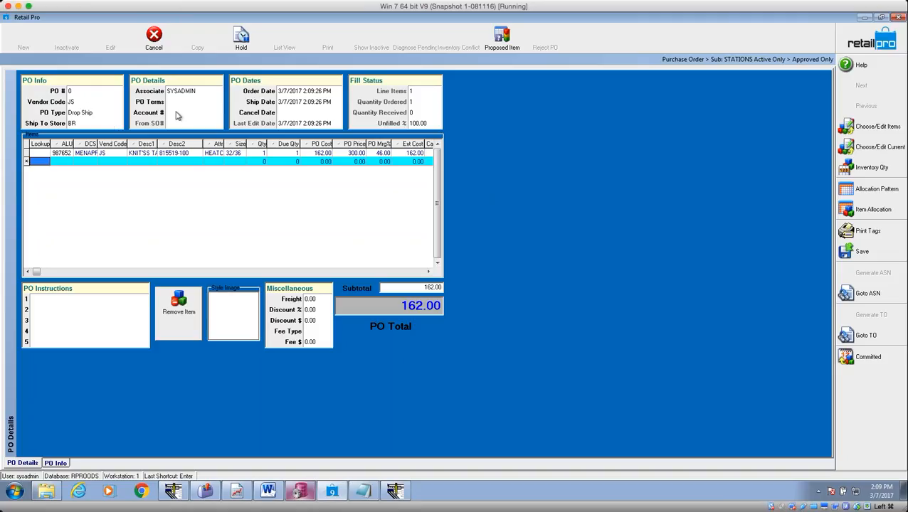
click(54, 324)
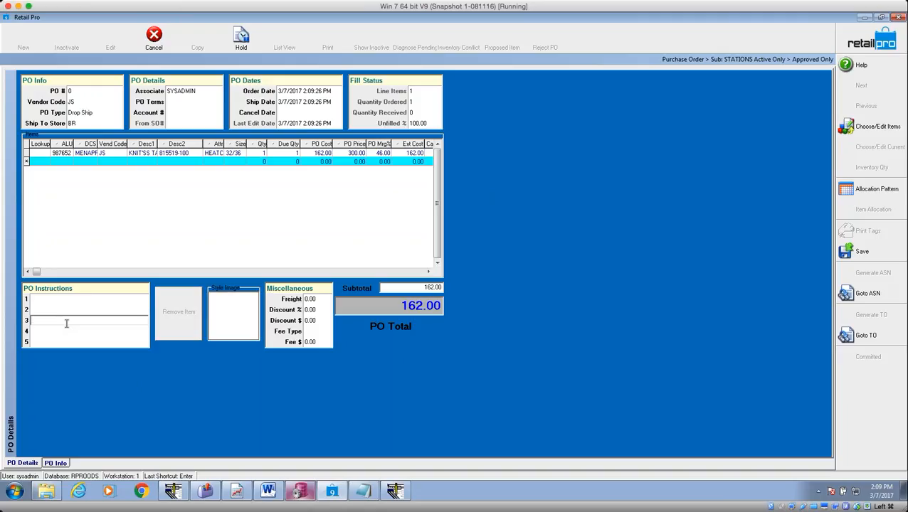
Enter the recipient's name, street address and city/state/ZIP on PO Instructions lines 3–5.
key(Return)
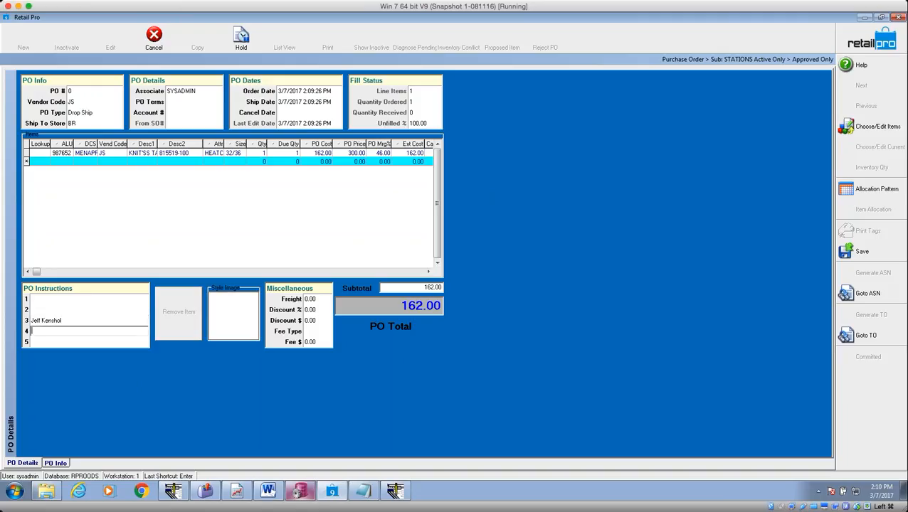
key(Return)
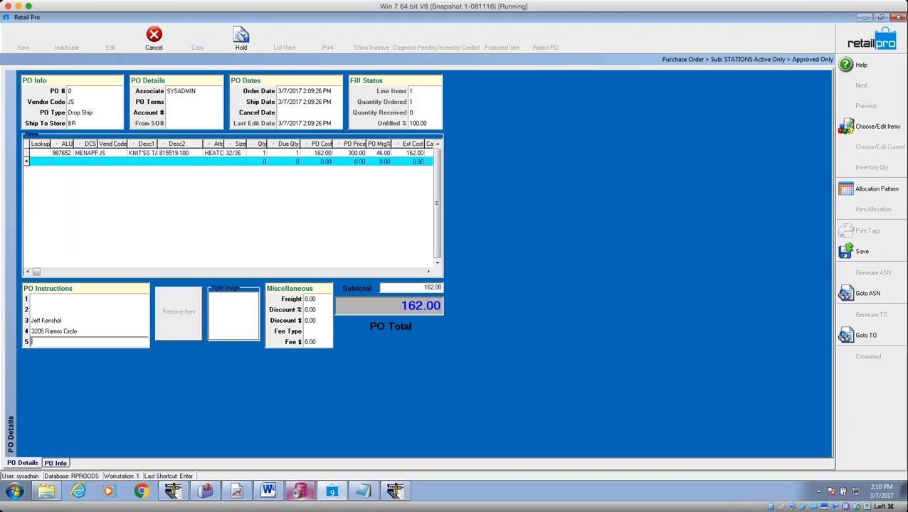
text(Sacramento CA 9)
Save the new Drop Ship purchase order and approve it.
click(78, 322)
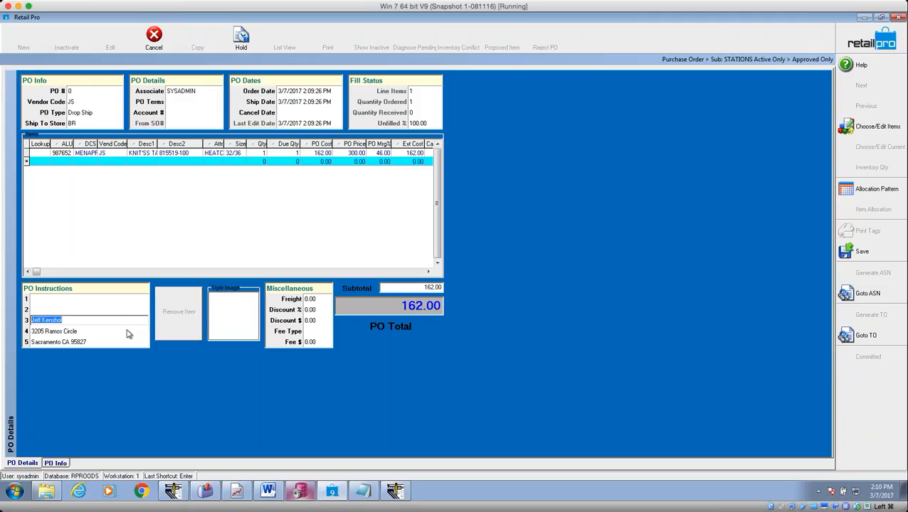
click(875, 253)
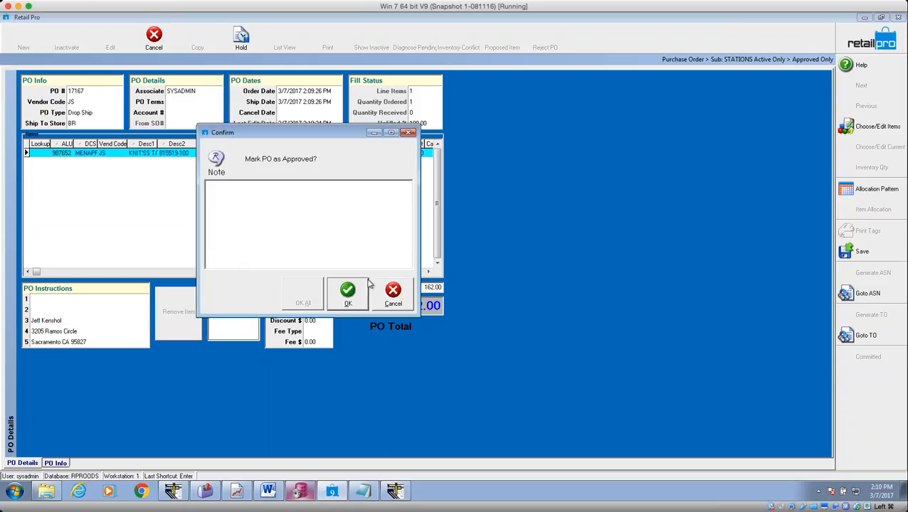
click(348, 293)
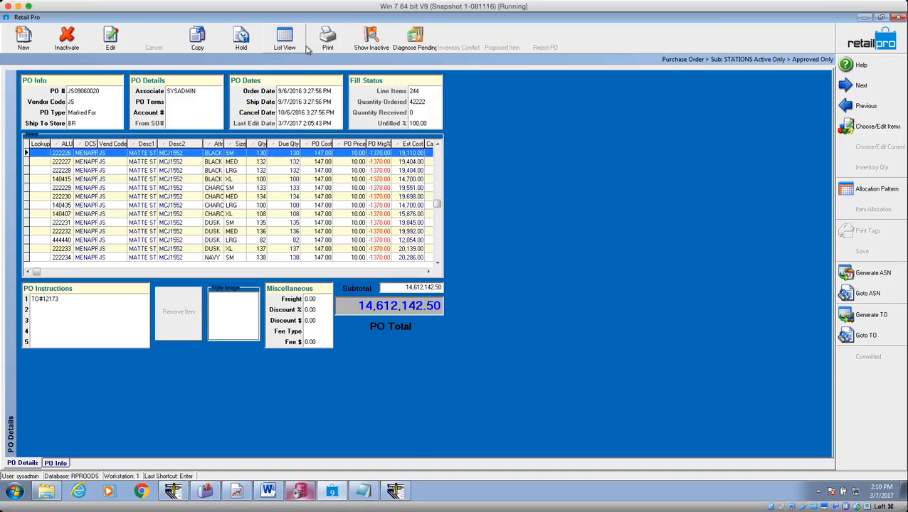
Browse the side toolbar's Menu Designer commands without changes, then show the PO list with Drop Ship PO 17167.
right_click(859, 365)
click(863, 374)
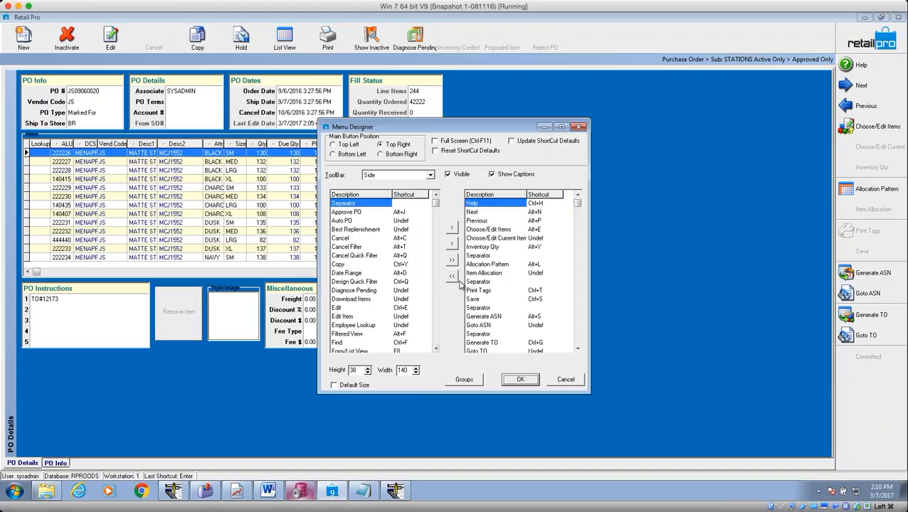
click(436, 325)
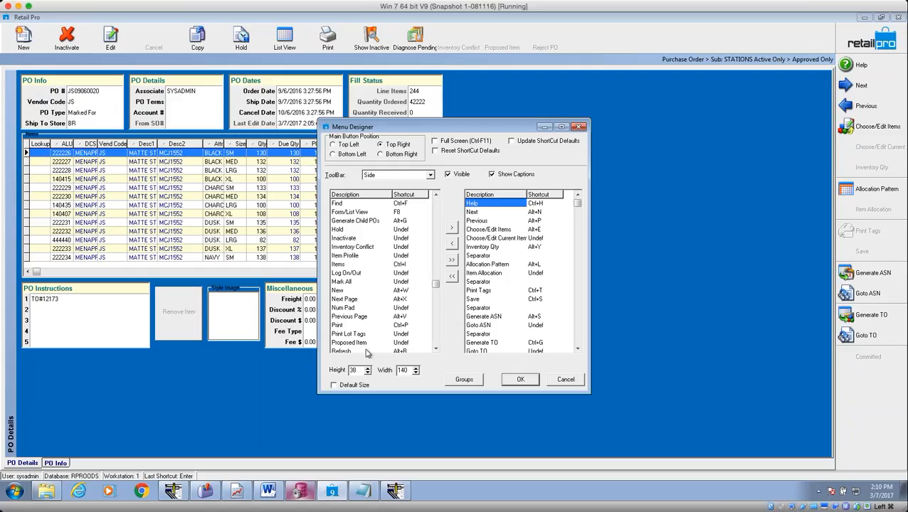
click(436, 349)
click(436, 349)
click(436, 349)
click(436, 349)
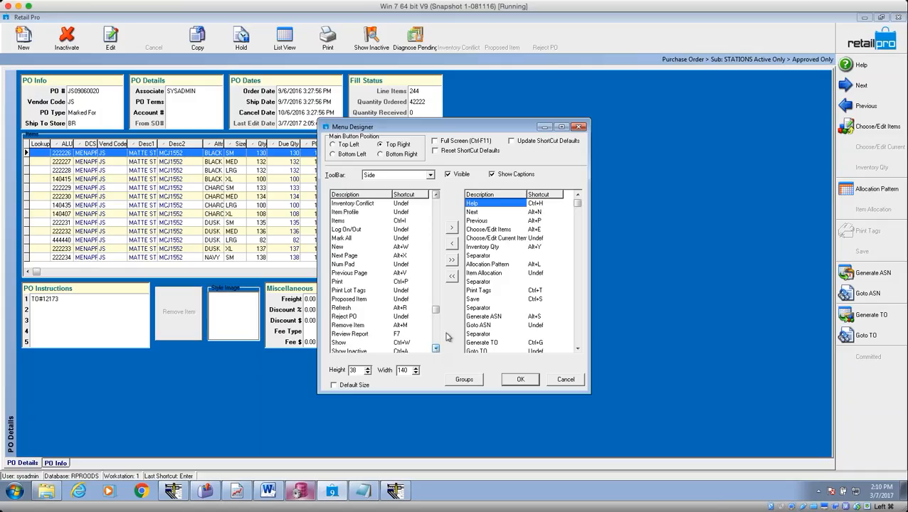
click(564, 381)
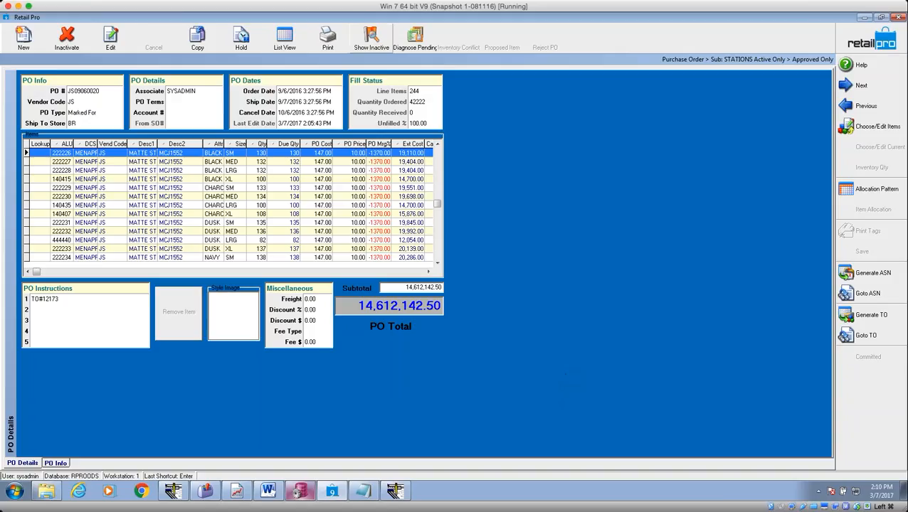
click(285, 37)
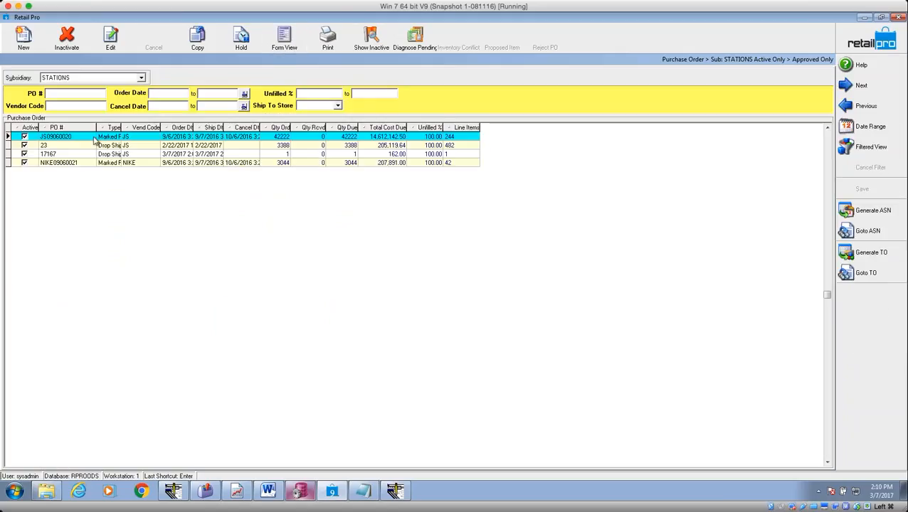
Open the Marked For PO NIKE09060021 in Form View.
click(91, 138)
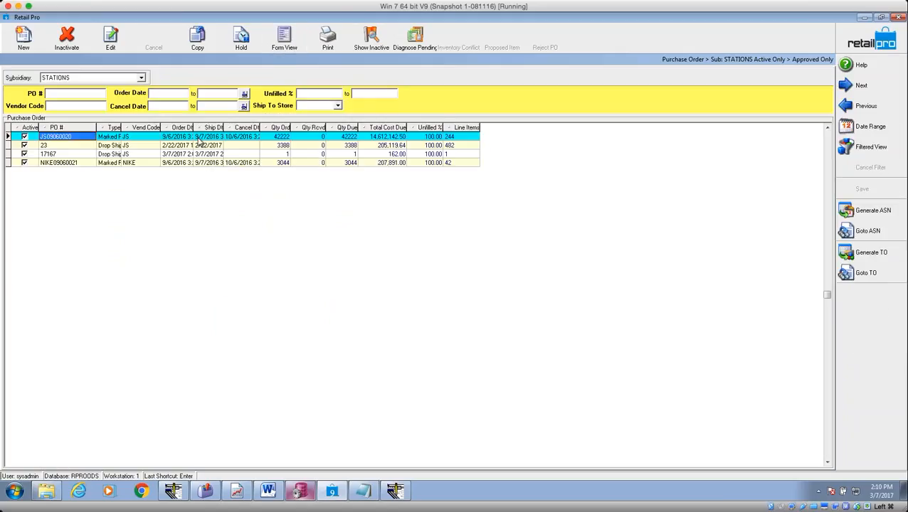
click(176, 137)
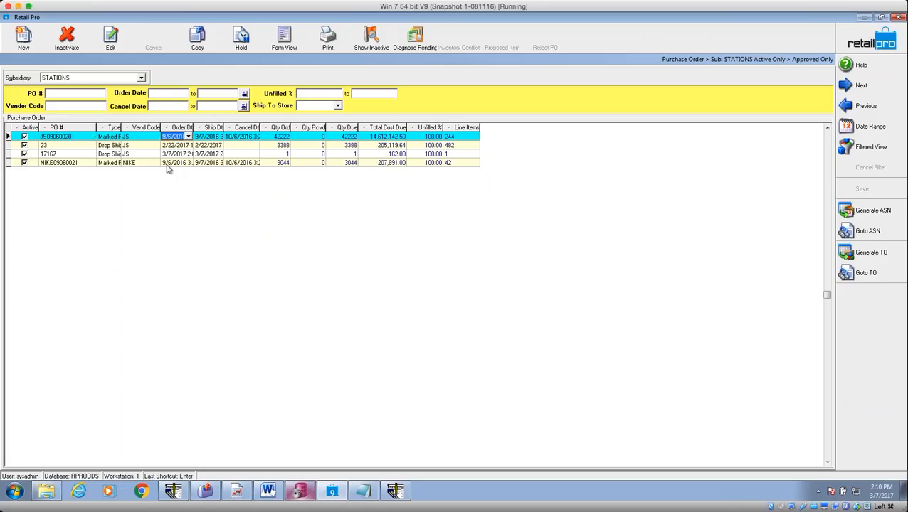
click(70, 155)
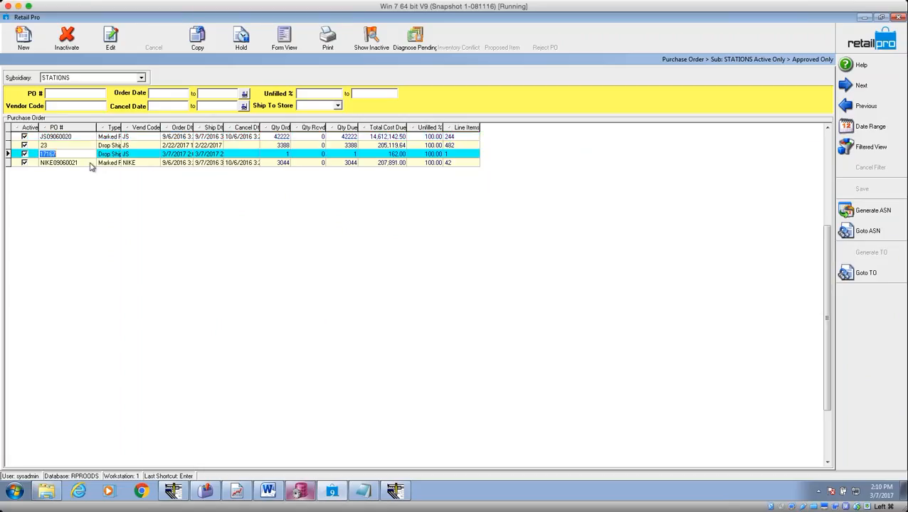
click(88, 163)
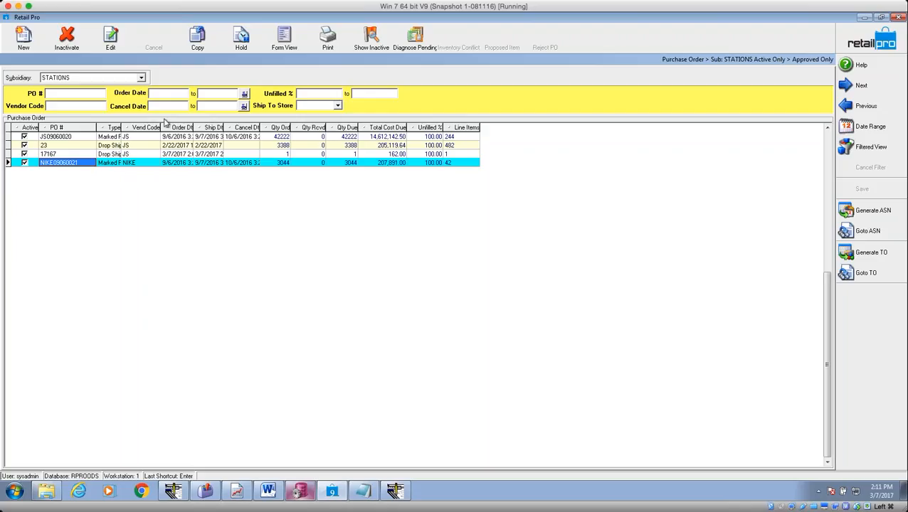
click(284, 40)
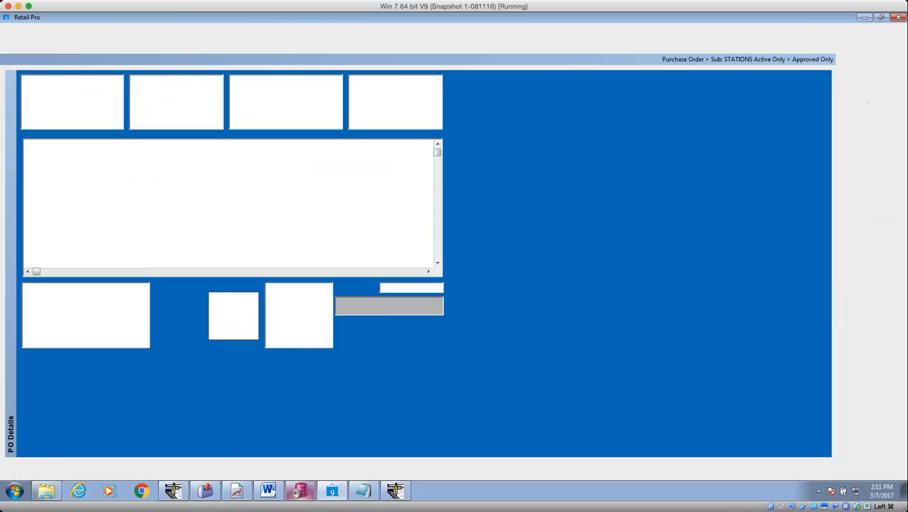
Enter the ship-to contact's name, street address and city with ZIP on Instruction lines 3–5, and save.
click(70, 324)
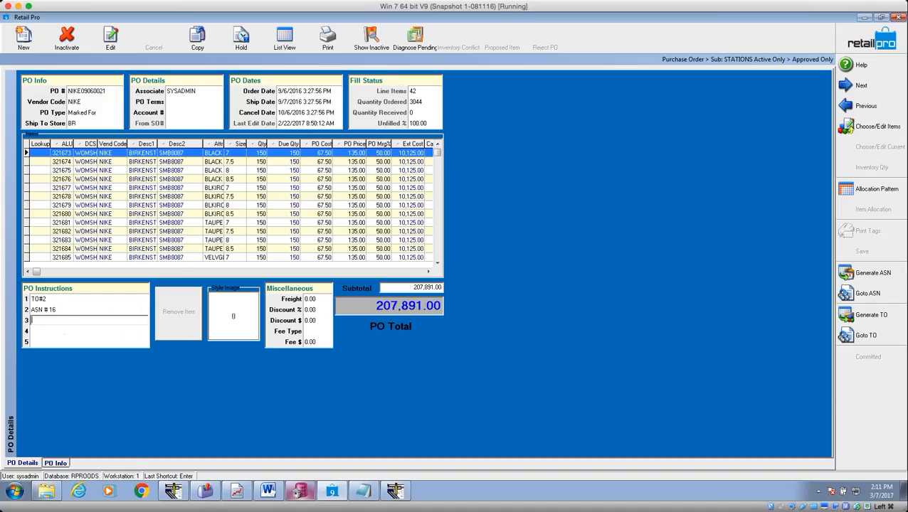
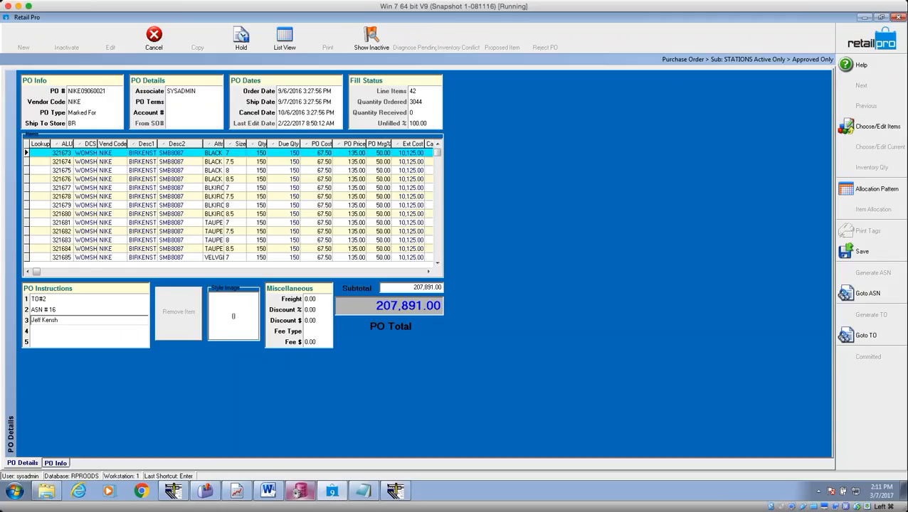
key(Return)
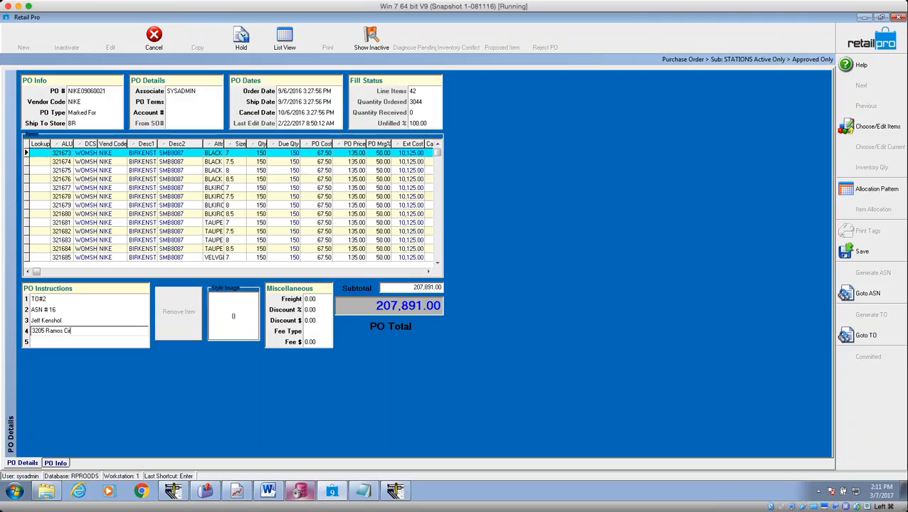
key(Return)
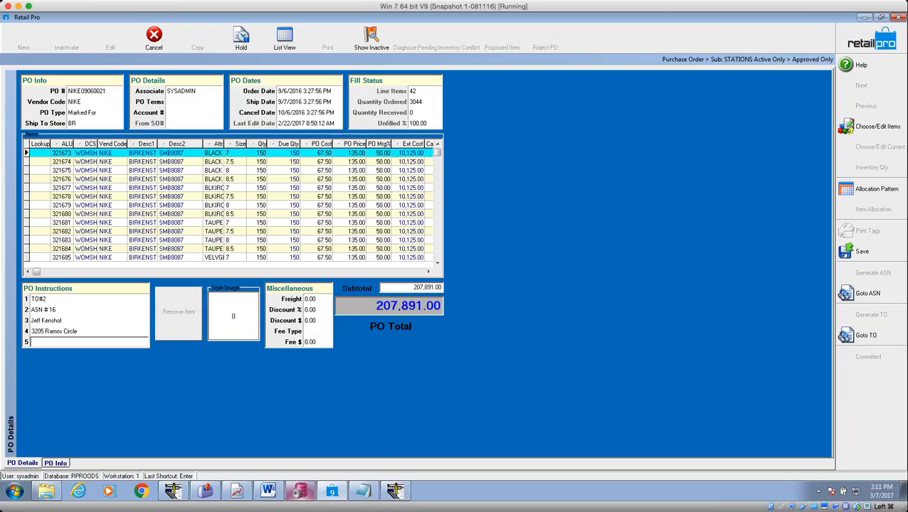
text(Sac CA 95827)
click(847, 249)
click(546, 292)
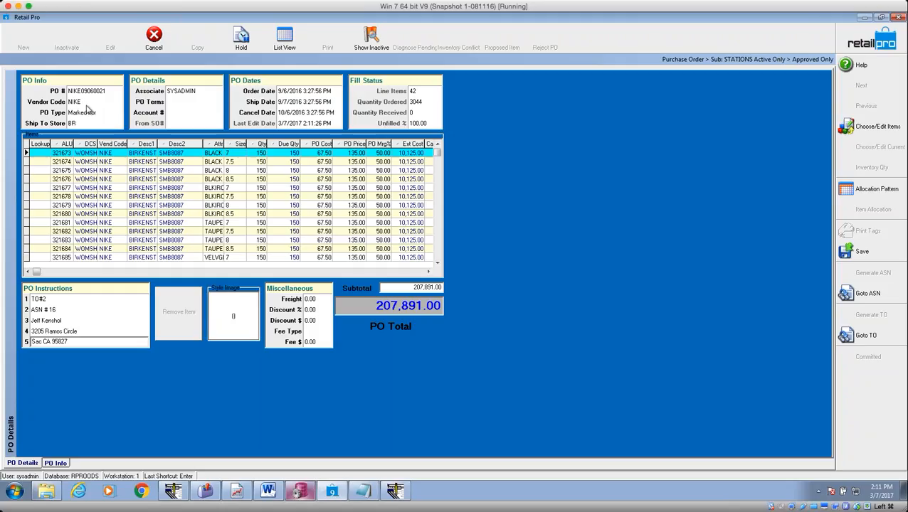
click(437, 253)
Remove item rows until two Birkenstock lines remain (300 units, 20,250.00), then save the PO.
click(436, 253)
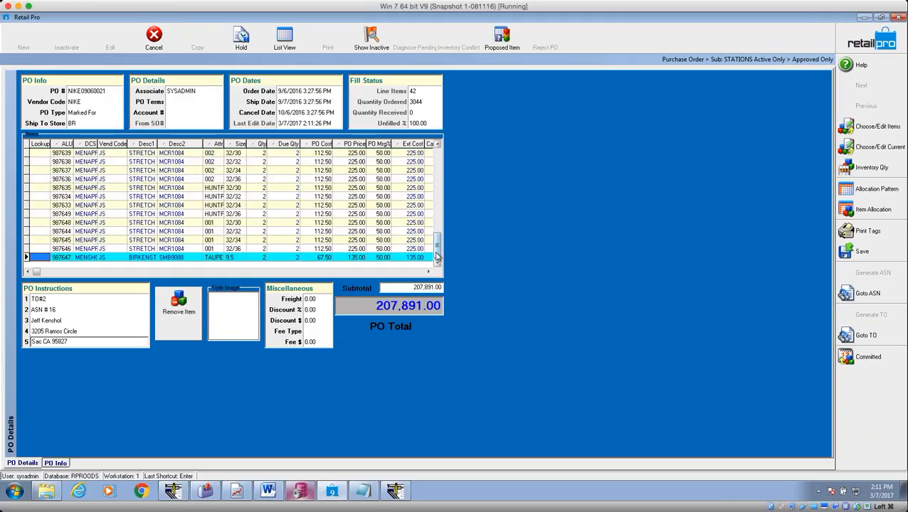
click(179, 308)
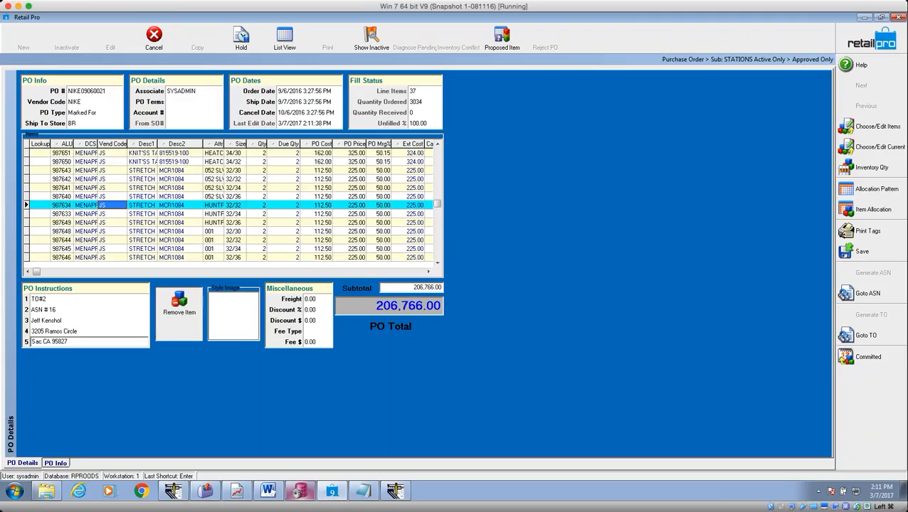
click(179, 307)
click(179, 307)
click(179, 307)
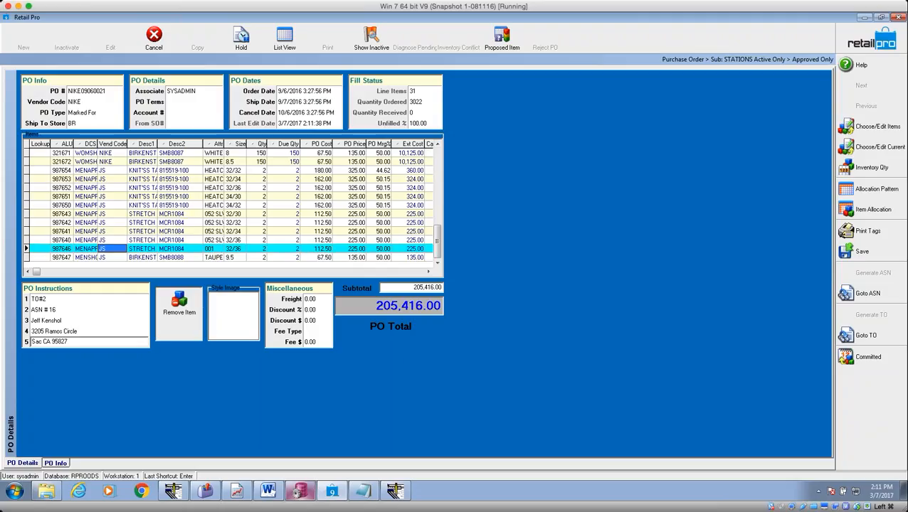
click(178, 308)
click(179, 307)
click(178, 308)
click(178, 307)
click(178, 307)
click(179, 307)
click(179, 307)
click(179, 307)
click(178, 308)
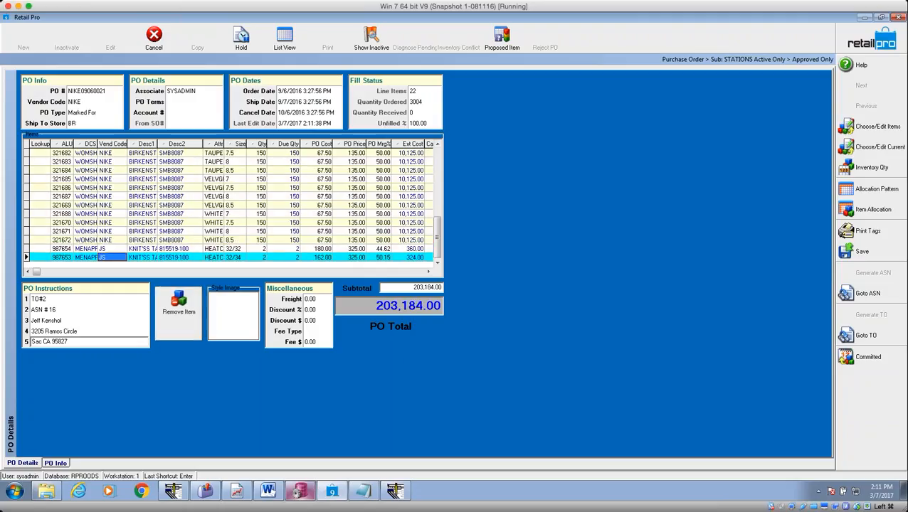
click(179, 308)
click(179, 306)
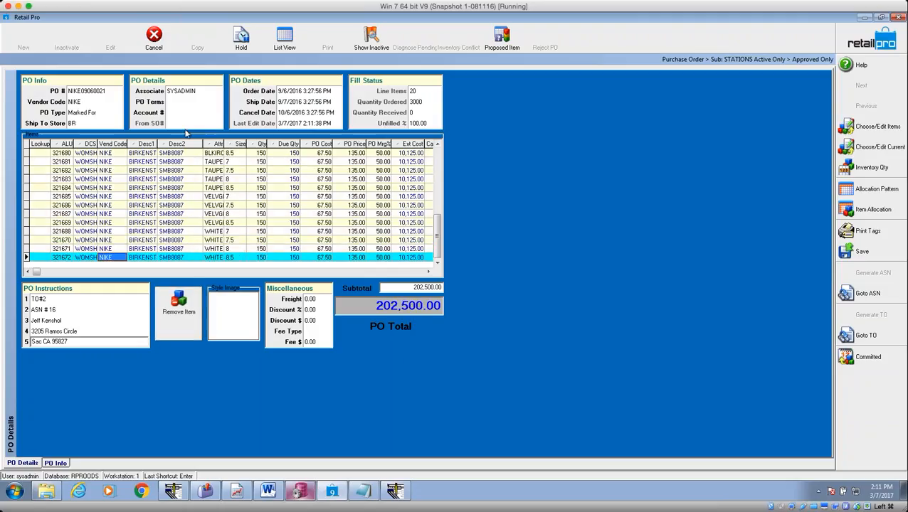
click(179, 308)
click(179, 307)
click(178, 307)
click(178, 307)
click(179, 308)
click(179, 308)
click(179, 307)
click(178, 307)
click(179, 307)
click(178, 308)
click(179, 307)
click(178, 308)
click(179, 308)
click(179, 307)
click(179, 308)
click(179, 308)
click(179, 307)
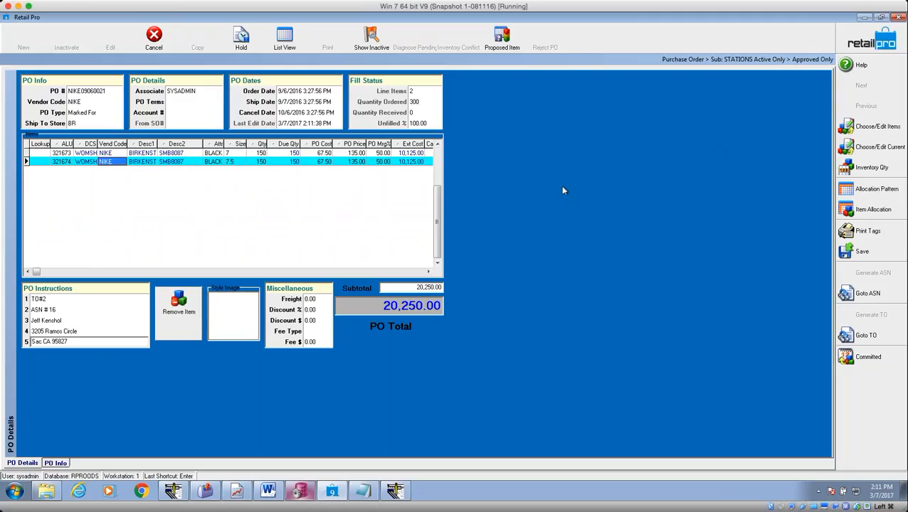
click(862, 252)
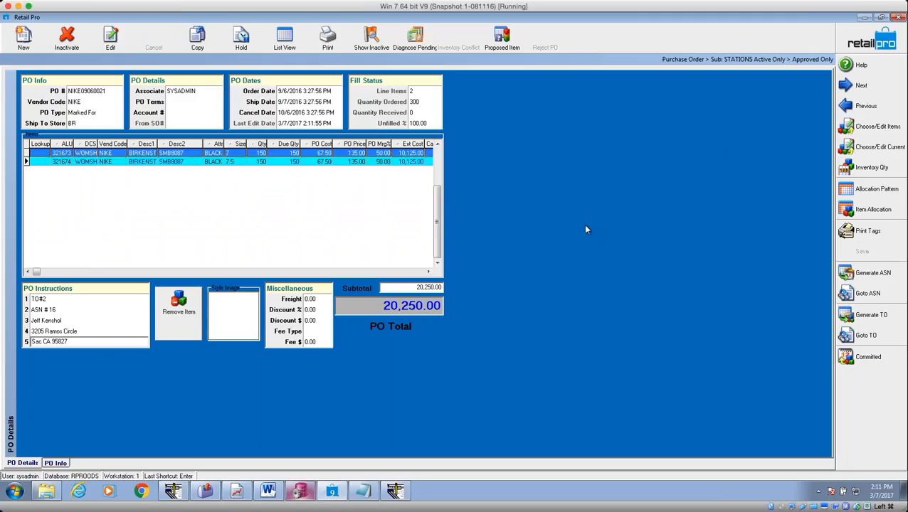
click(330, 43)
click(416, 262)
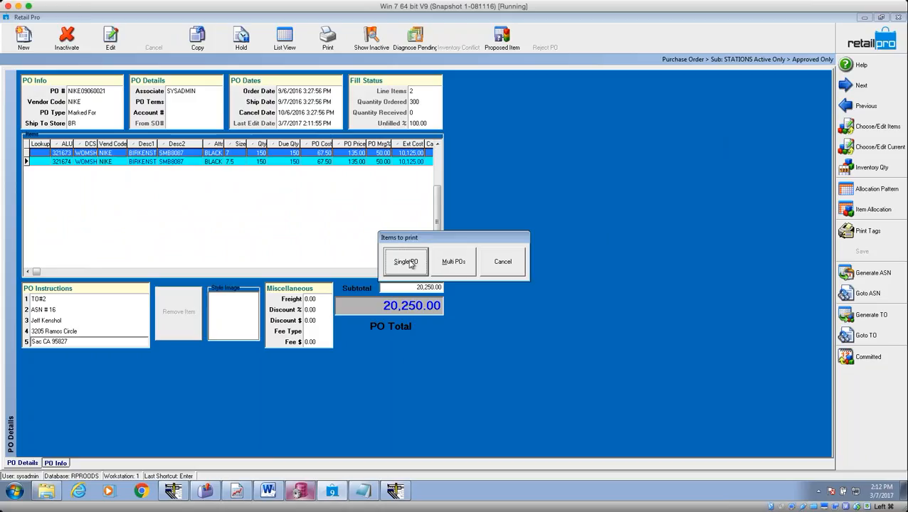
click(415, 262)
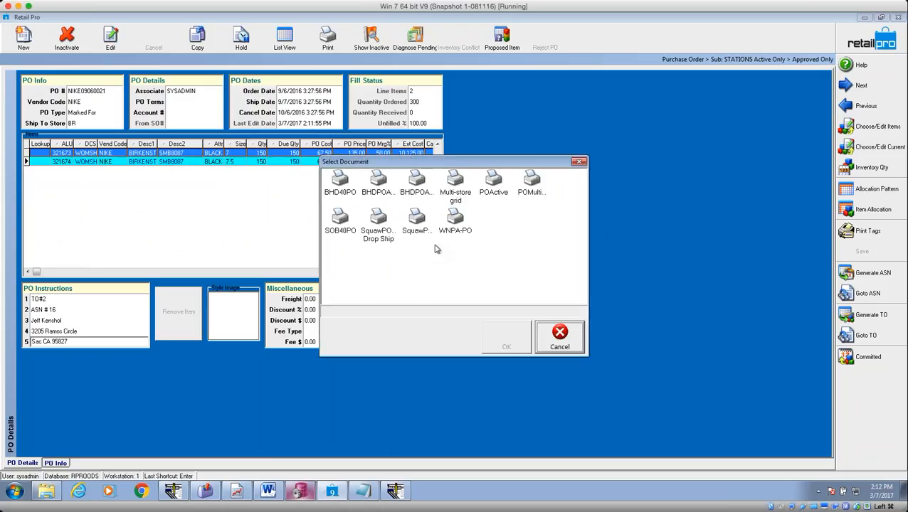
click(383, 235)
click(505, 339)
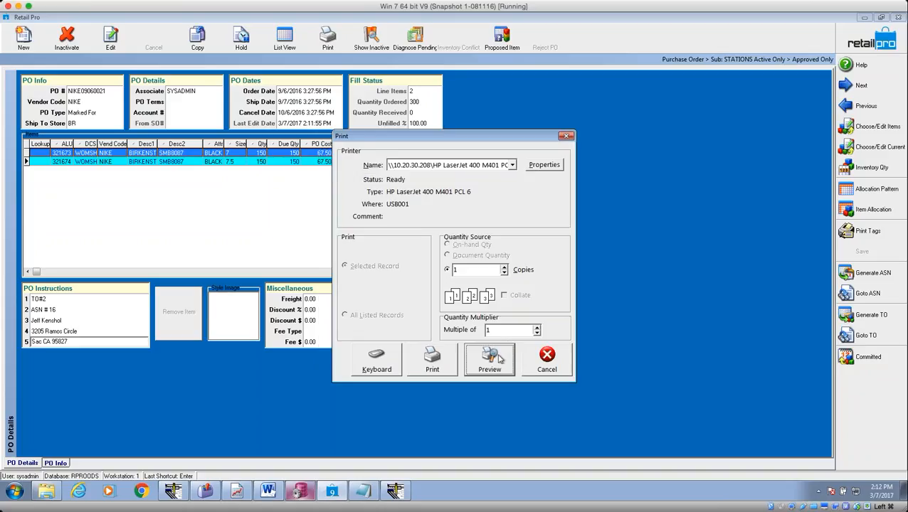
click(492, 356)
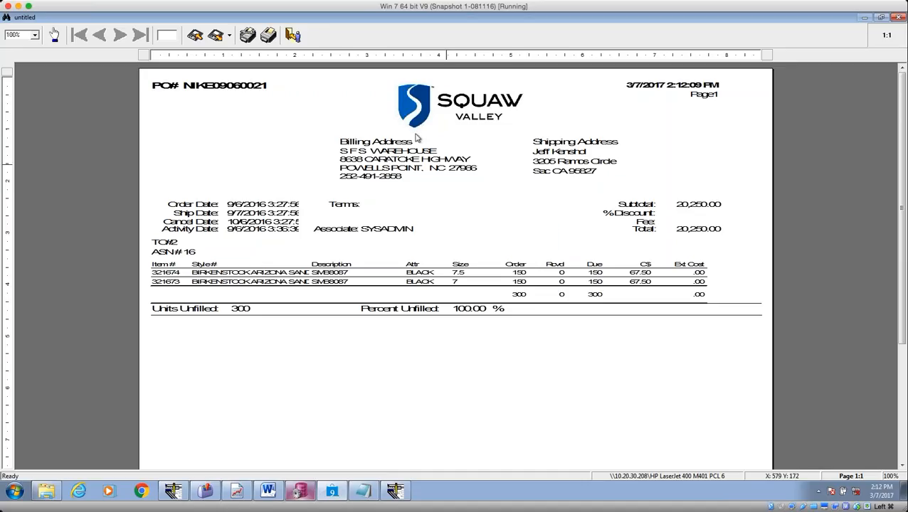
click(292, 36)
click(524, 285)
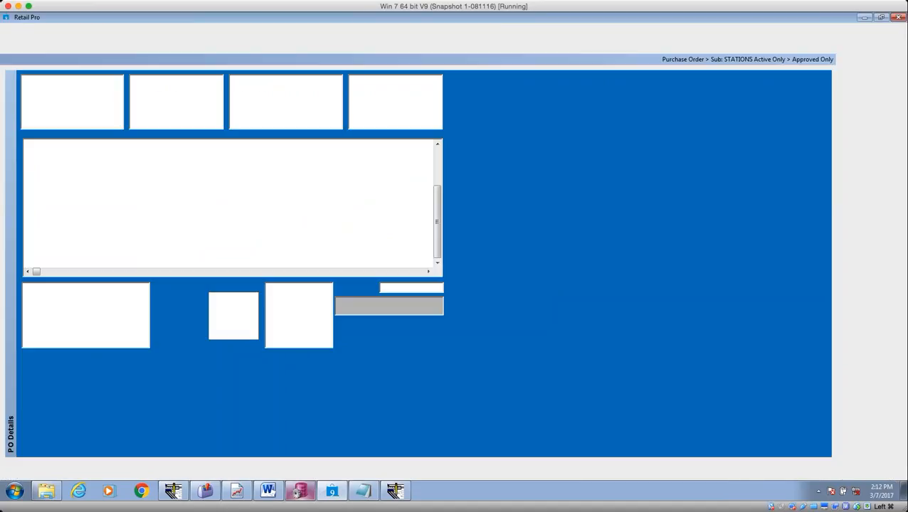
Close the running Doc Designer and relaunch it from Tools, logging on with the system administrator credentials.
right_click(395, 491)
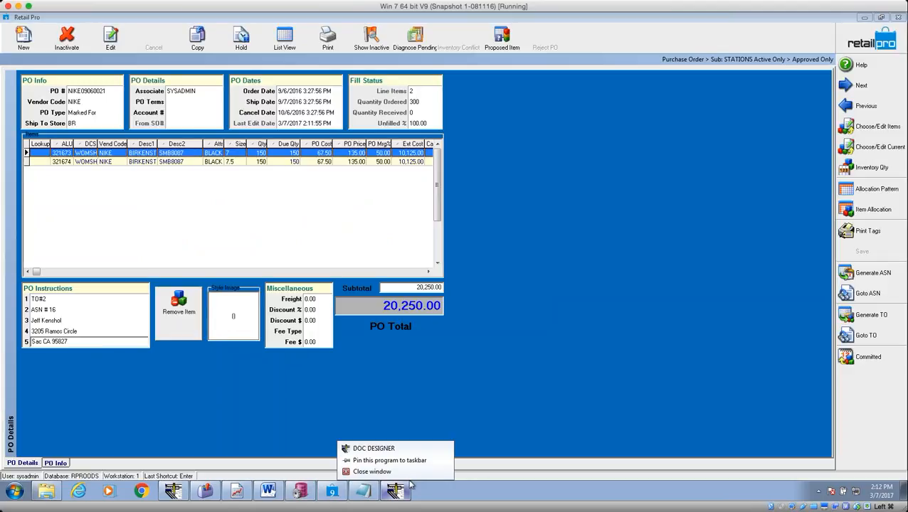
click(400, 473)
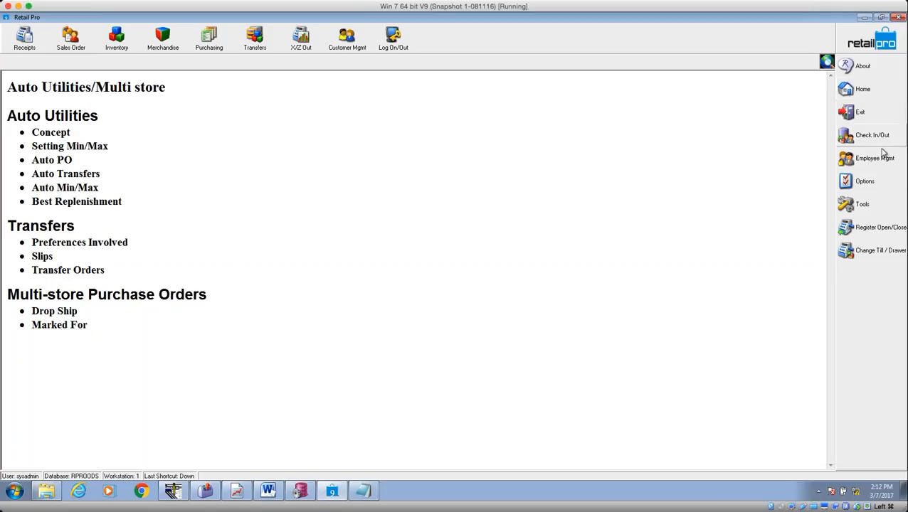
click(874, 212)
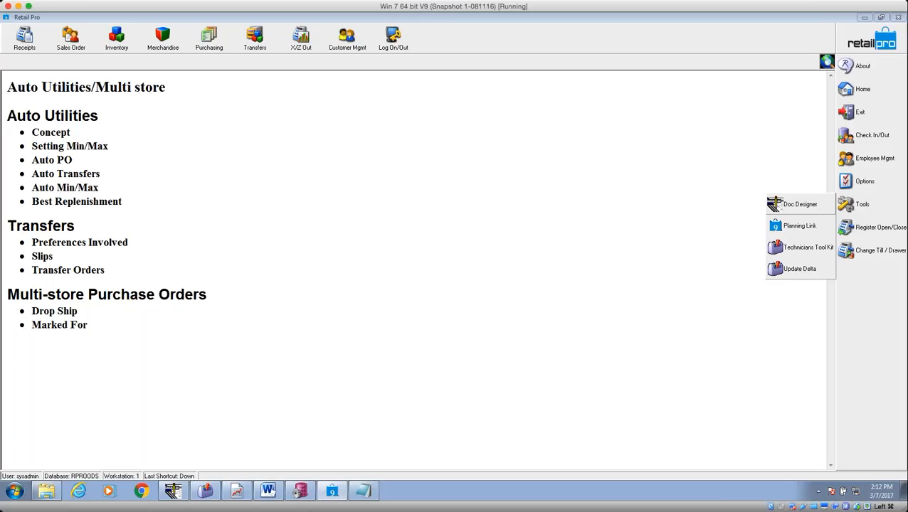
click(800, 205)
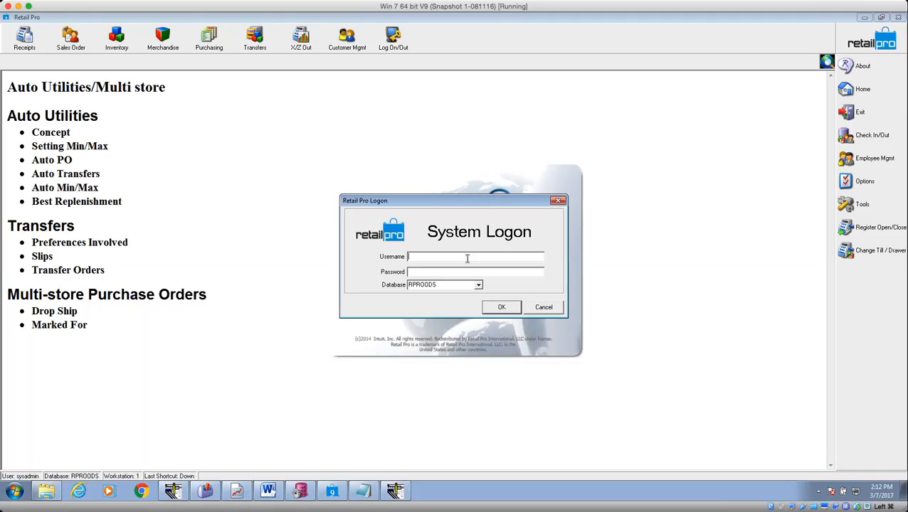
text(sysadmin)
key(Tab)
click(509, 311)
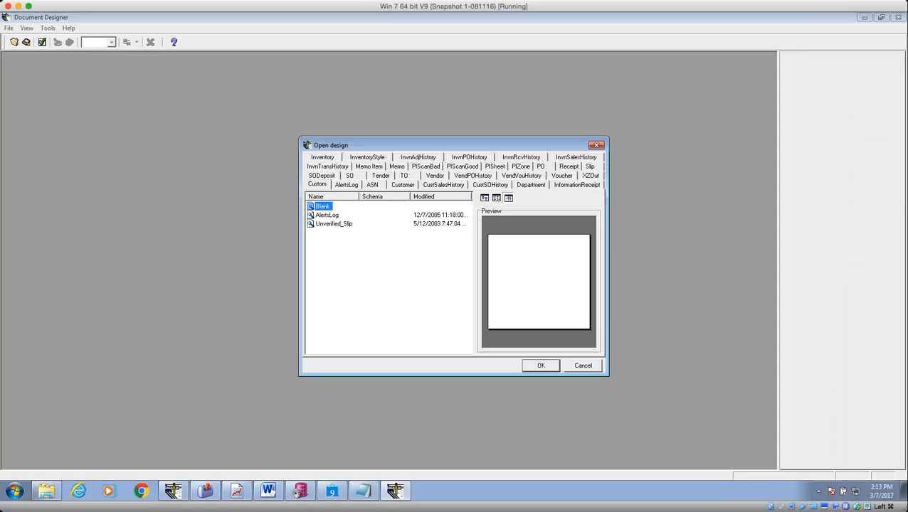
Open the SquawPOv9 Drop Ship design from the PO designs list, widening the Name column first.
click(541, 167)
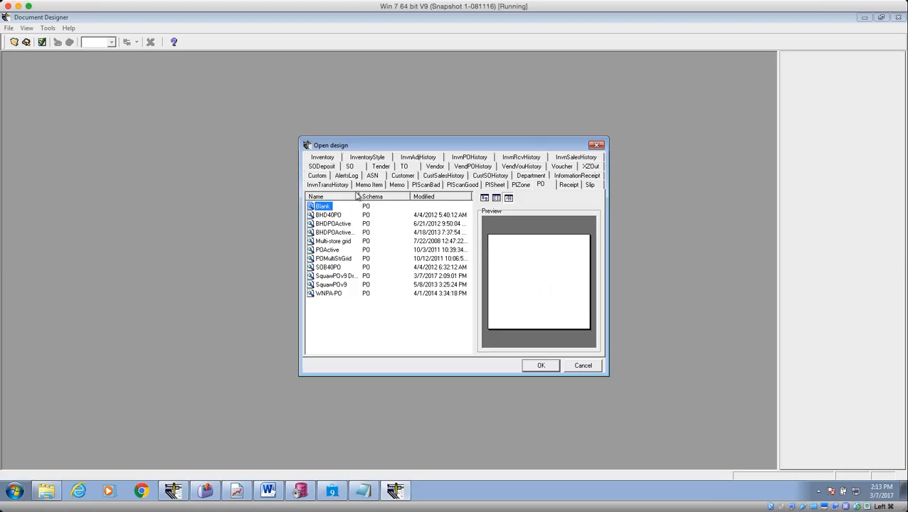
drag(358, 197, 419, 197)
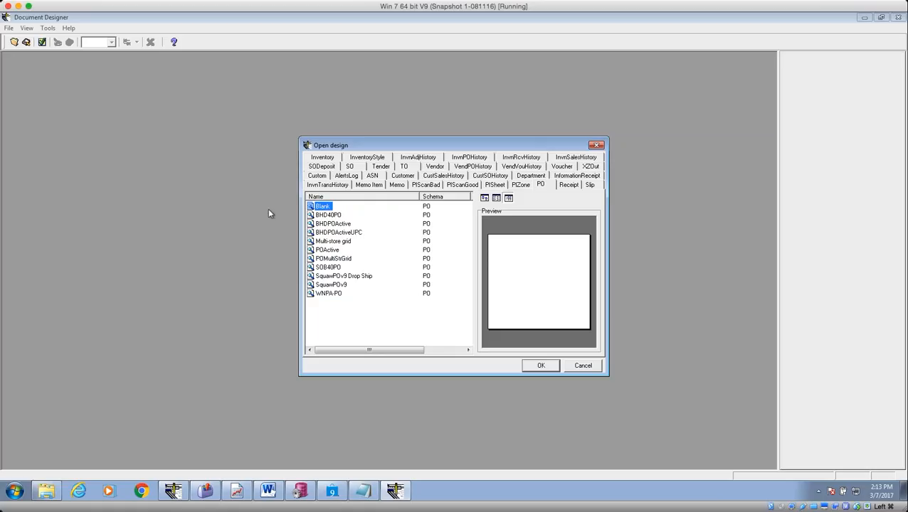
click(332, 284)
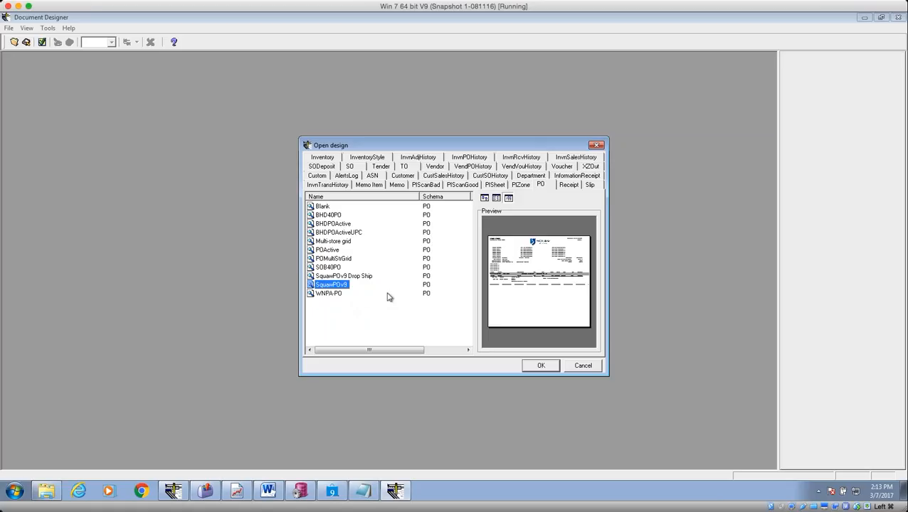
click(344, 278)
click(539, 365)
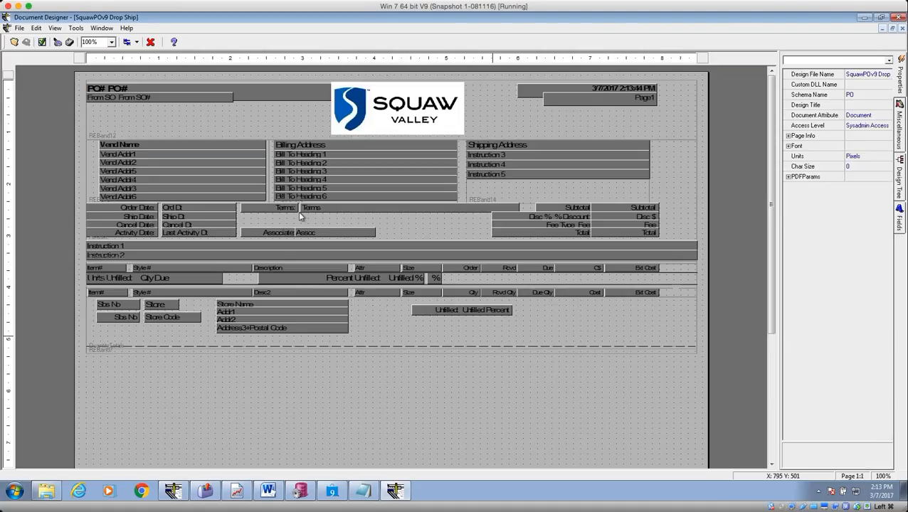
click(20, 28)
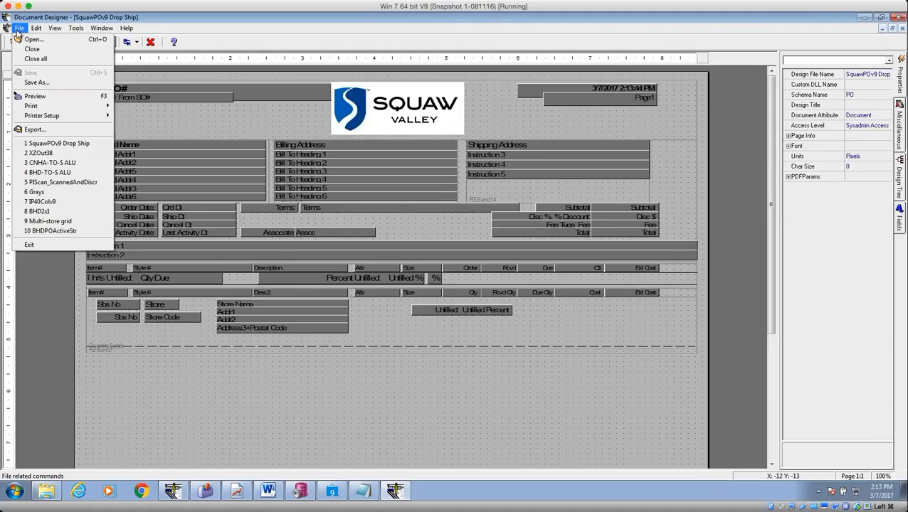
click(31, 83)
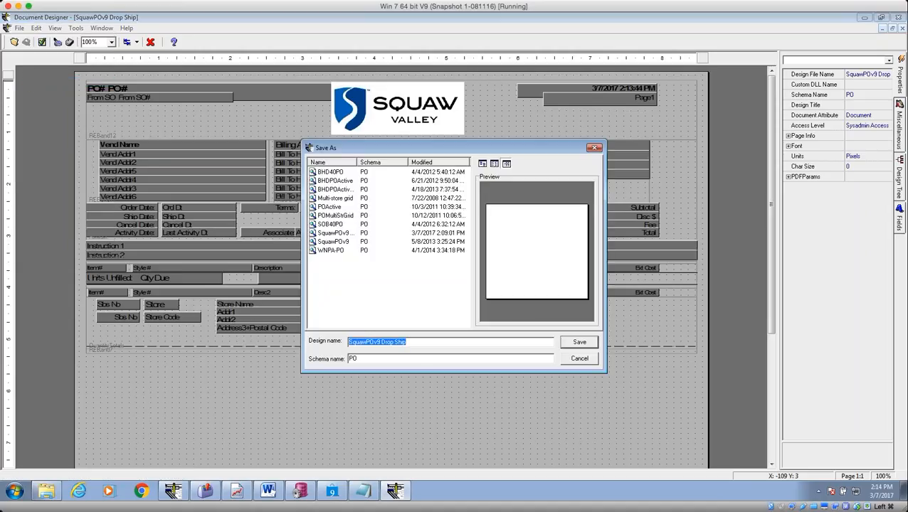
click(576, 359)
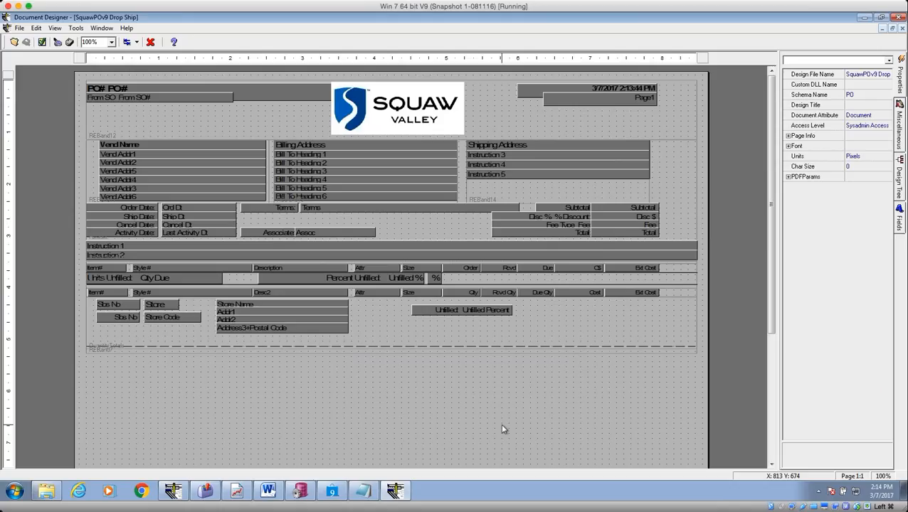
click(490, 195)
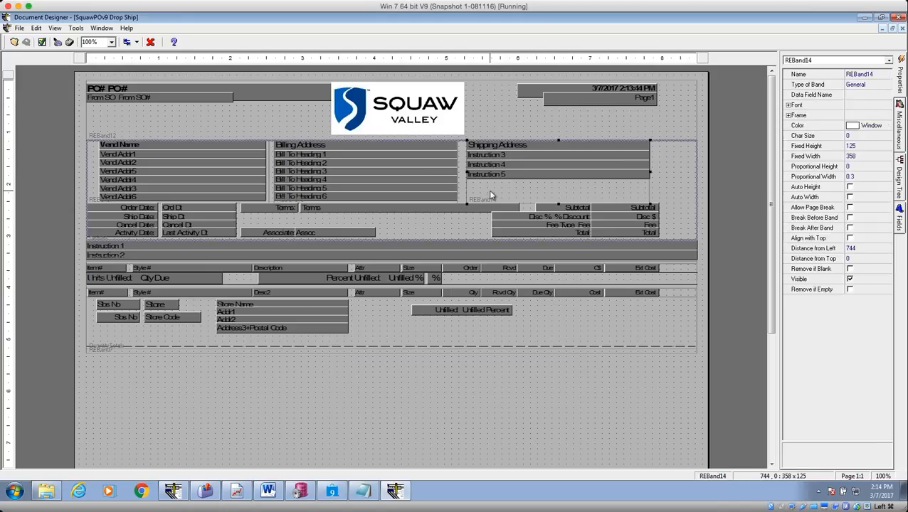
click(320, 153)
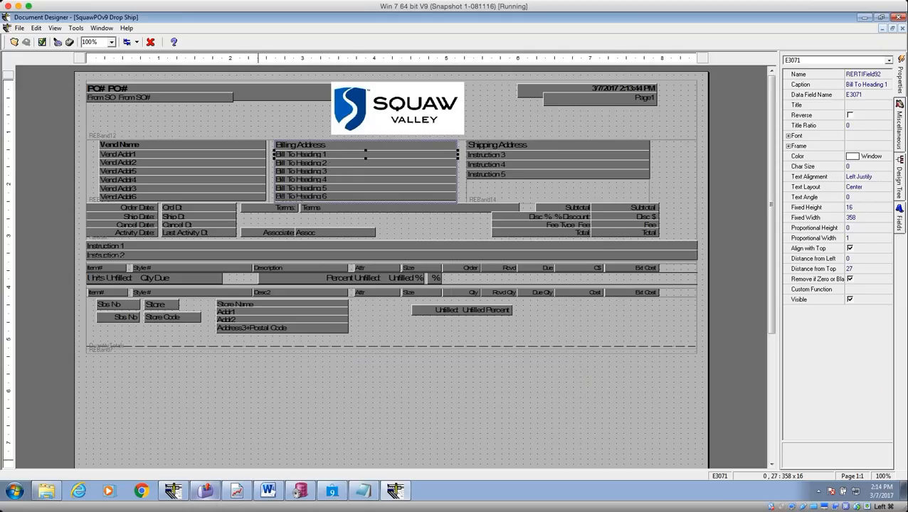
click(332, 491)
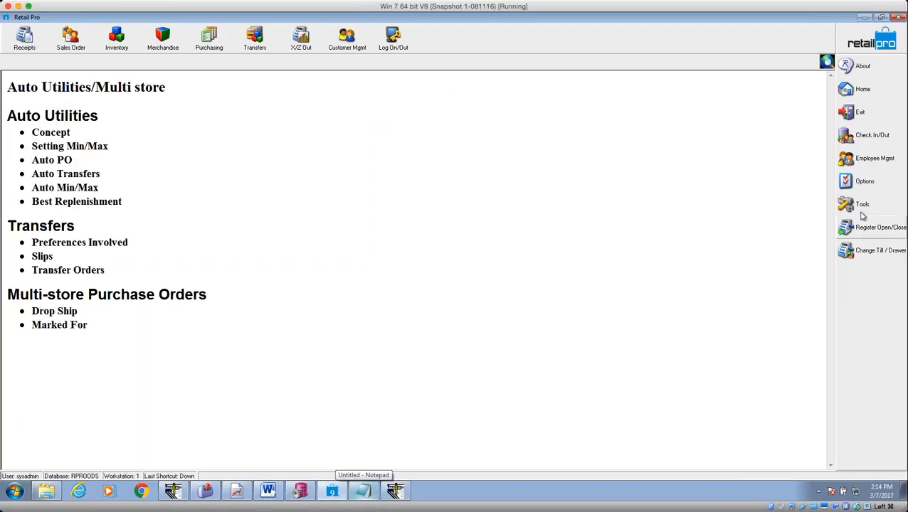
Open System Preferences at Local Preferences > Stores > General.
click(864, 183)
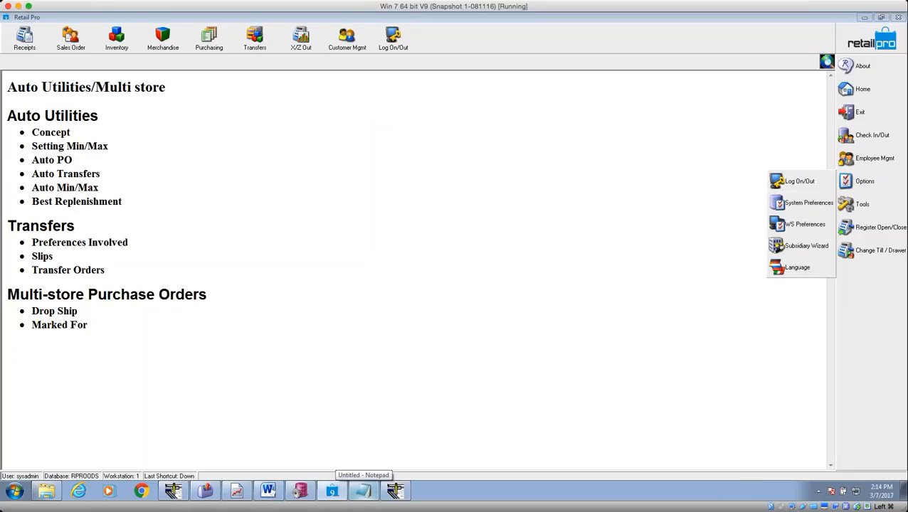
click(800, 203)
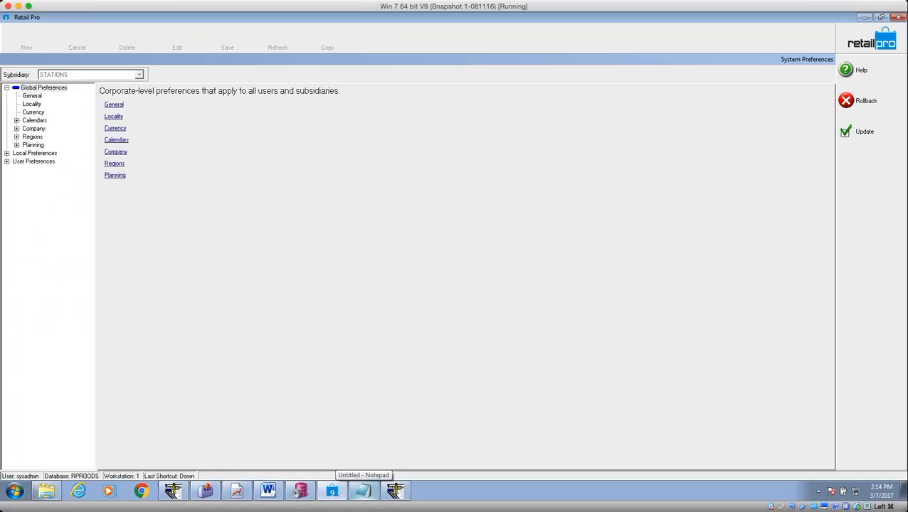
click(7, 154)
click(16, 227)
click(47, 235)
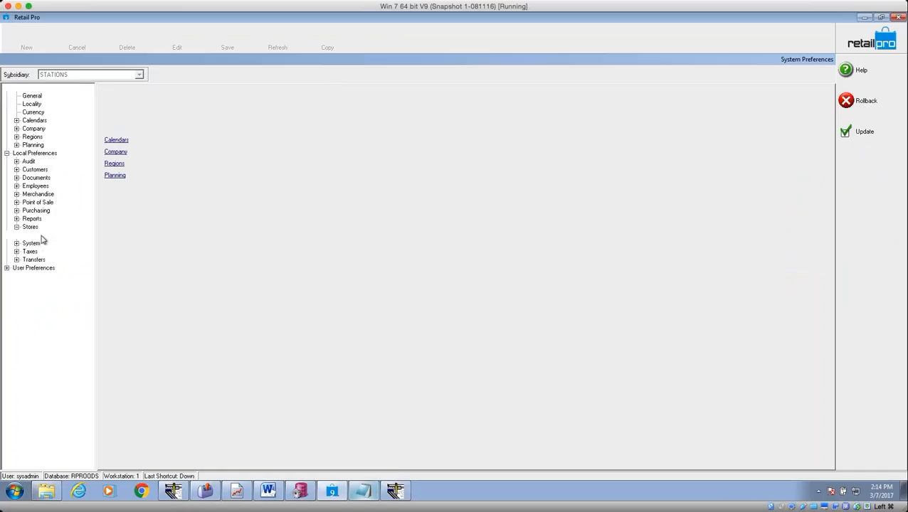
Step through the first store's name and address cells in the Stores grid, then return to Document Designer.
click(211, 130)
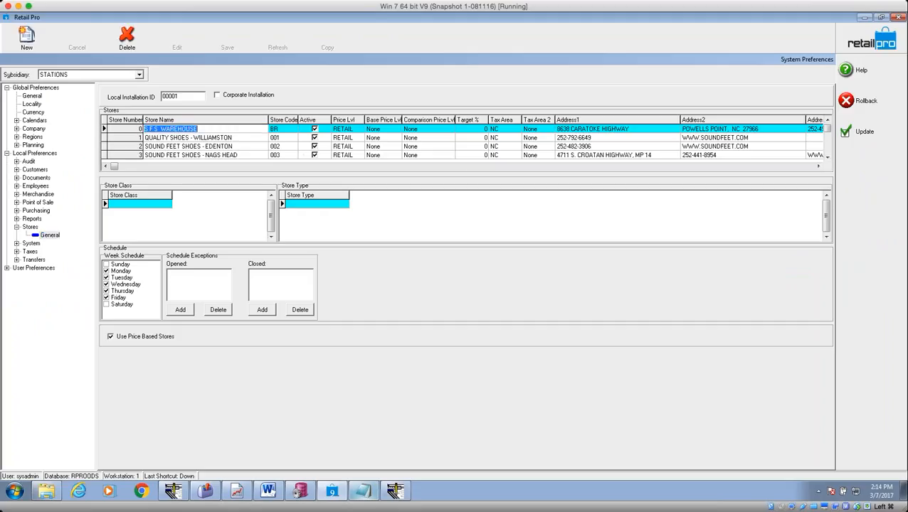
key(Tab)
key(Tab)
key(Tab)
key(Tab)
key(Tab)
key(Tab)
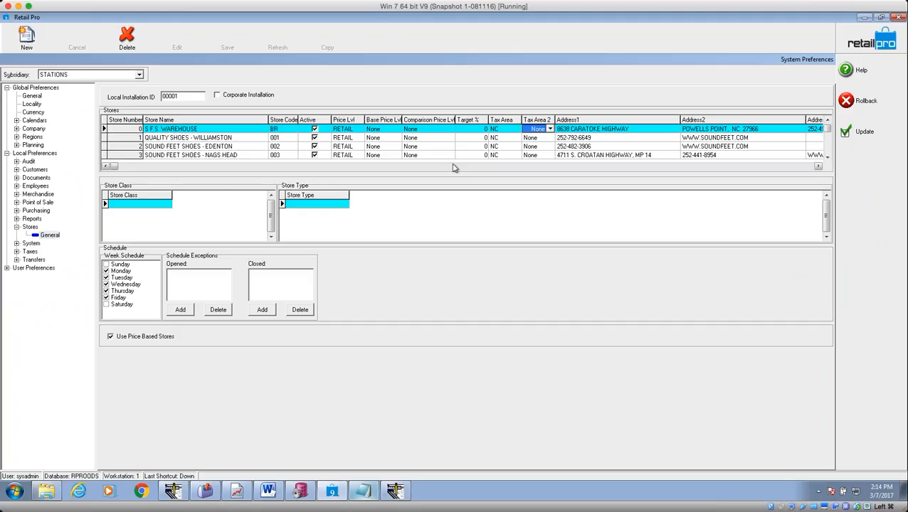
key(Tab)
key(Tab)
key(Tab)
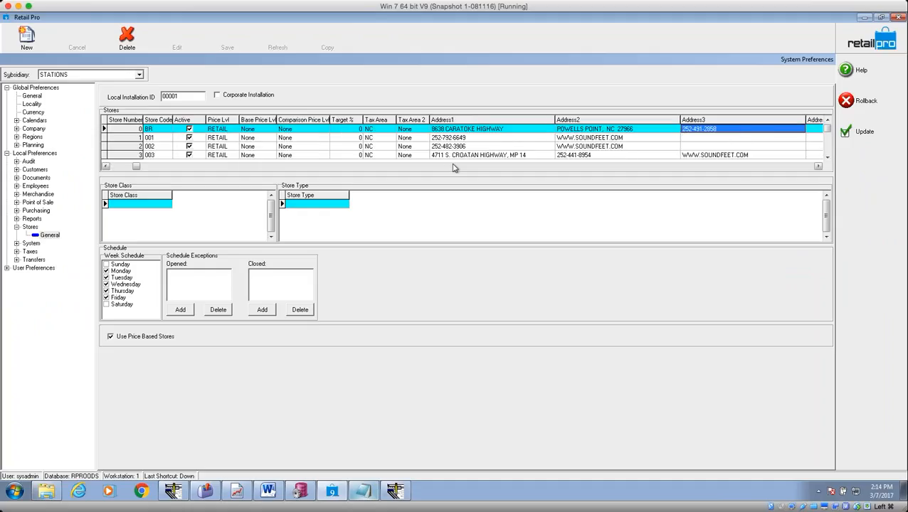
key(Tab)
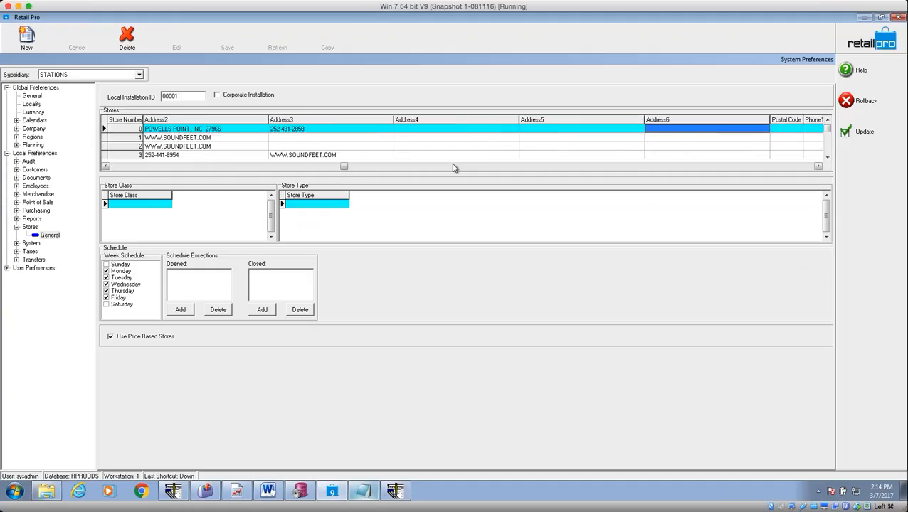
key(shift+Tab)
key(shift+Tab)
key(shift+Tab)
key(Right)
key(Right)
key(Left)
key(Left)
key(Left)
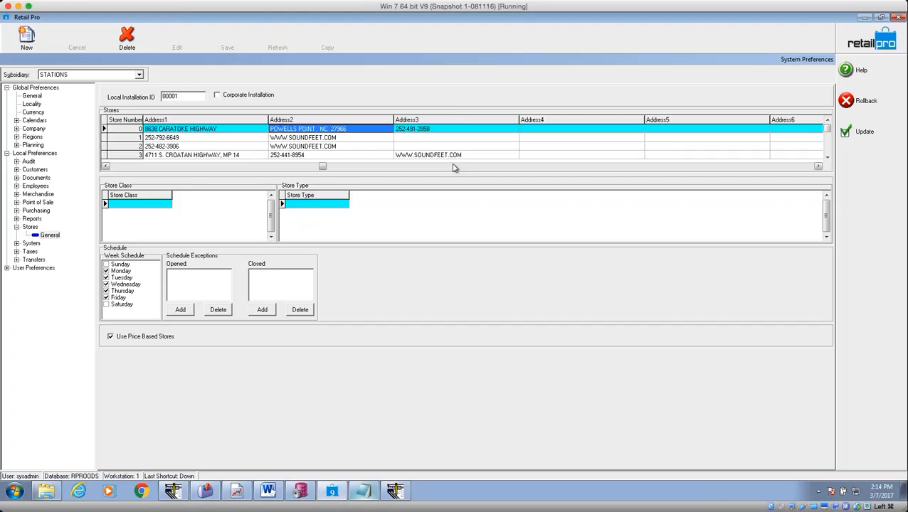
key(Right)
key(Down)
key(Down)
key(Down)
key(Up)
key(Up)
key(Up)
key(Down)
key(Down)
key(Down)
key(Up)
key(Up)
key(Up)
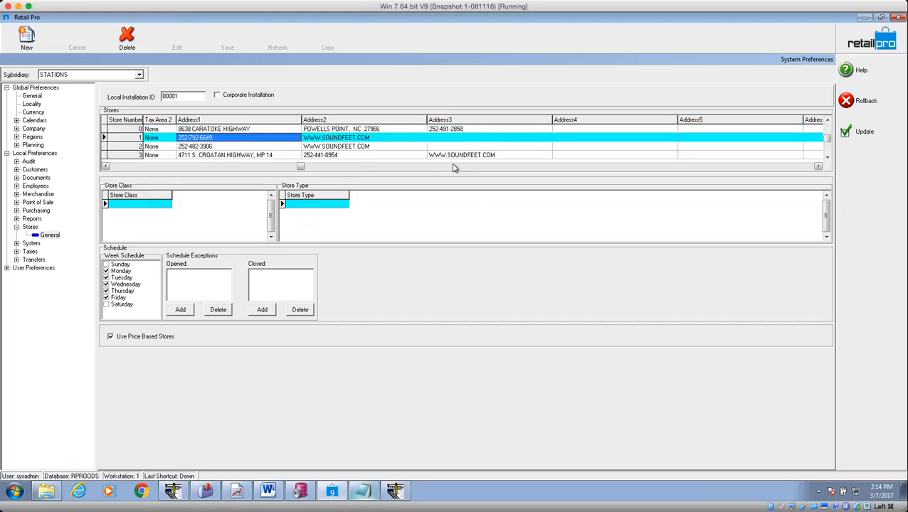
key(Home)
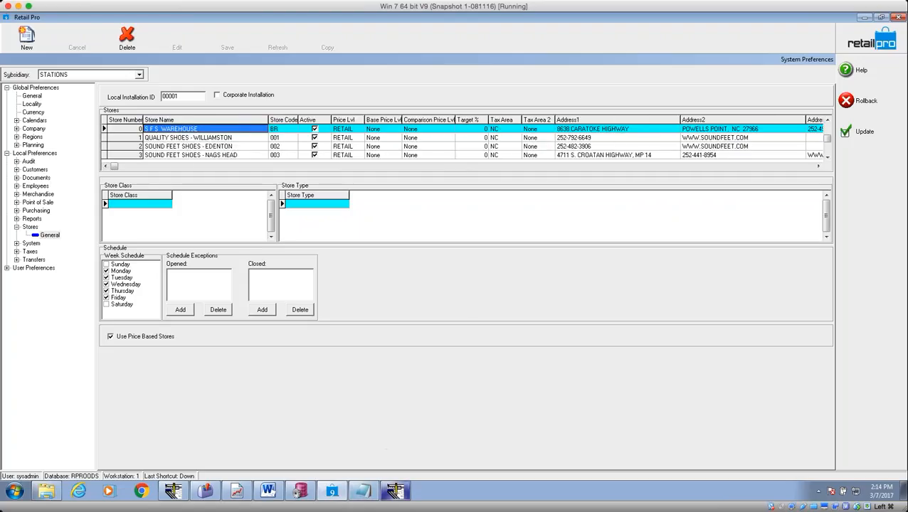
click(396, 493)
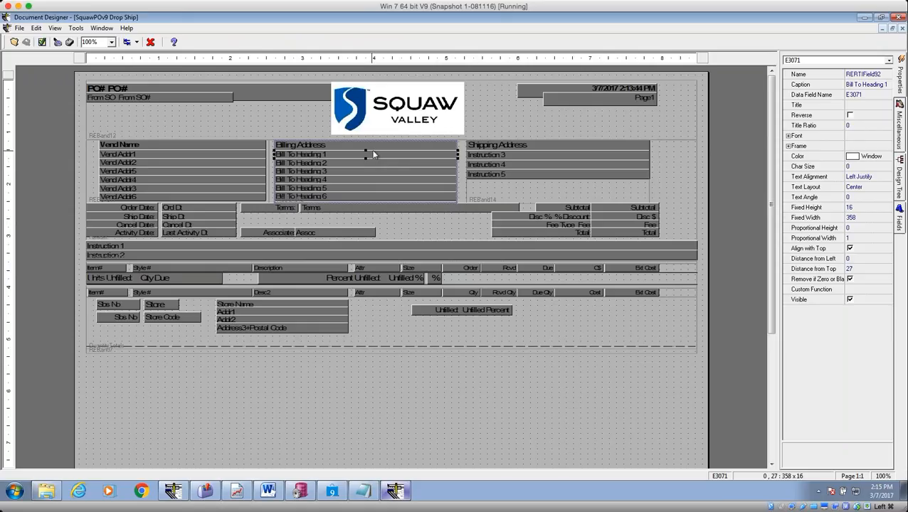
Check Bill To Heading 1's data field list without changing it, then return to the Stores preferences.
click(881, 84)
click(869, 95)
click(887, 95)
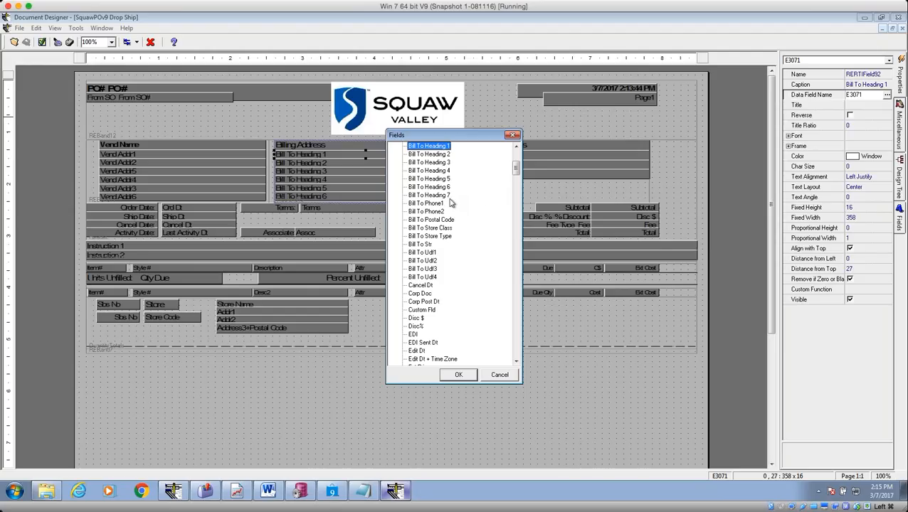
click(501, 374)
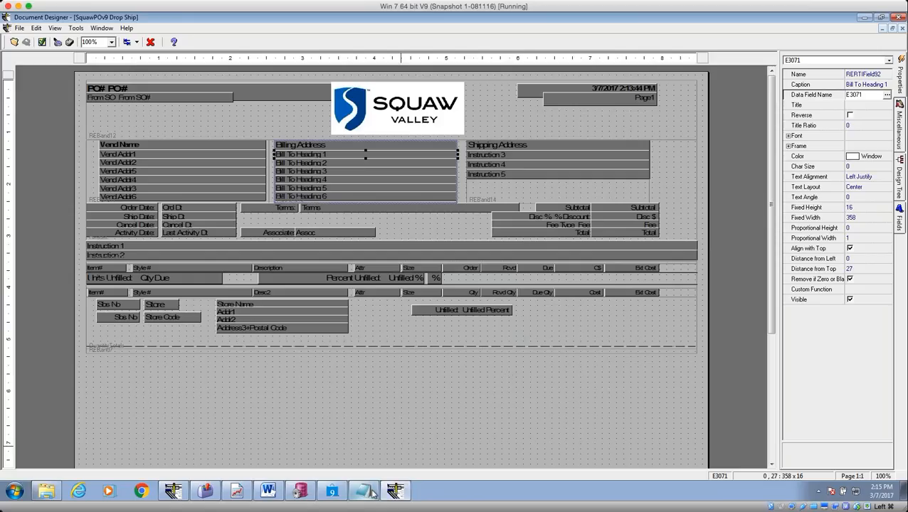
click(364, 491)
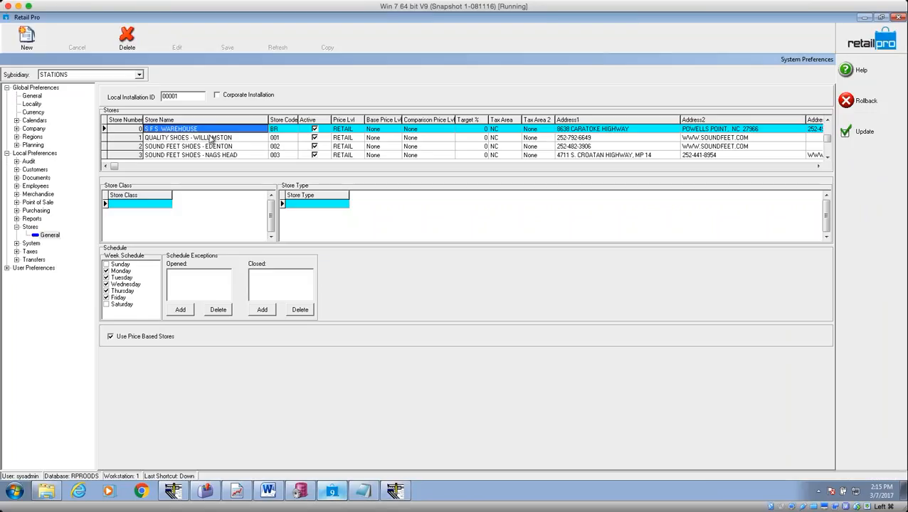
Review the first store's price levels, Address3, phone, employee count and store class values without edits.
click(588, 131)
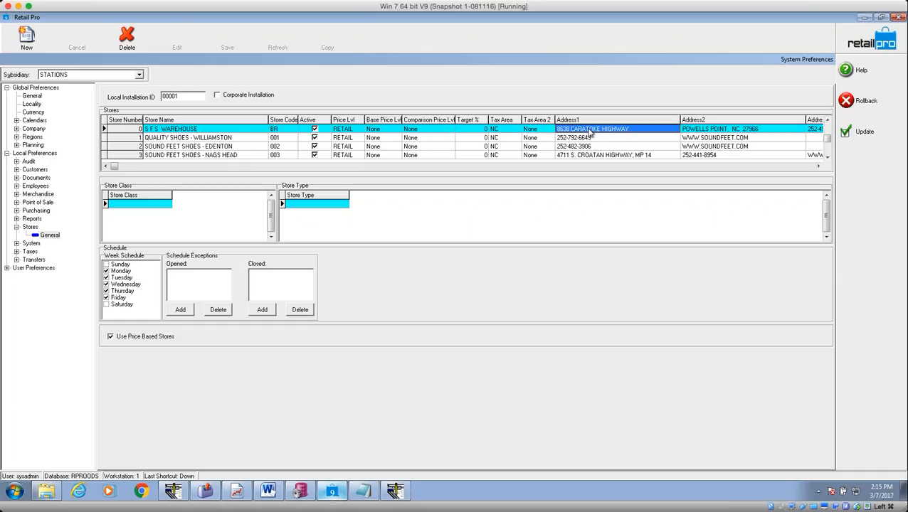
key(shift+Tab)
key(shift+Tab)
key(shift+Tab)
key(shift+Tab)
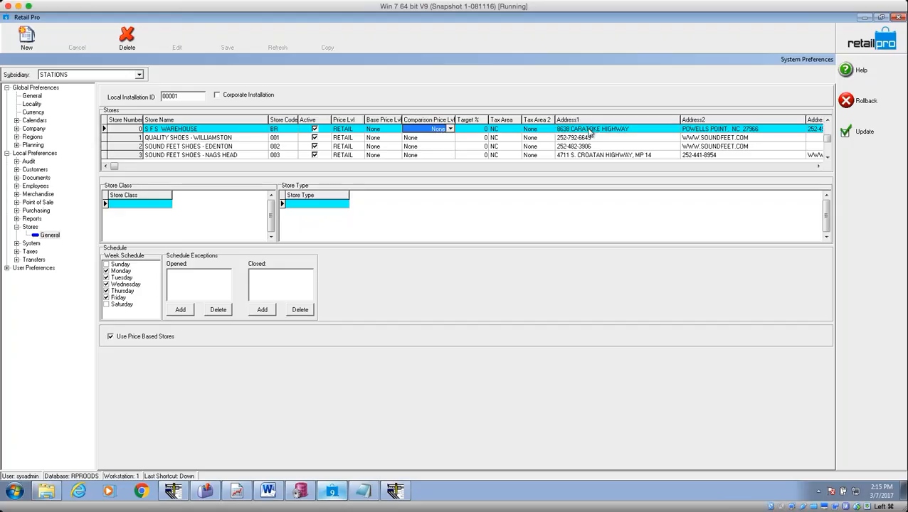
key(shift+Tab)
key(shift+Tab)
key(Tab)
key(Tab)
key(Tab)
key(Tab)
key(Tab)
key(Tab)
key(Tab)
key(Tab)
key(Tab)
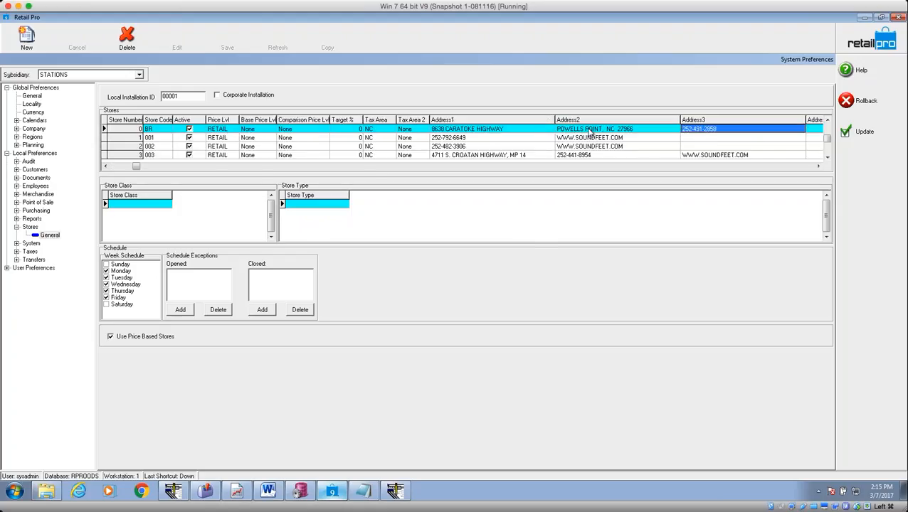
key(Tab)
key(Tab)
key(Tab)
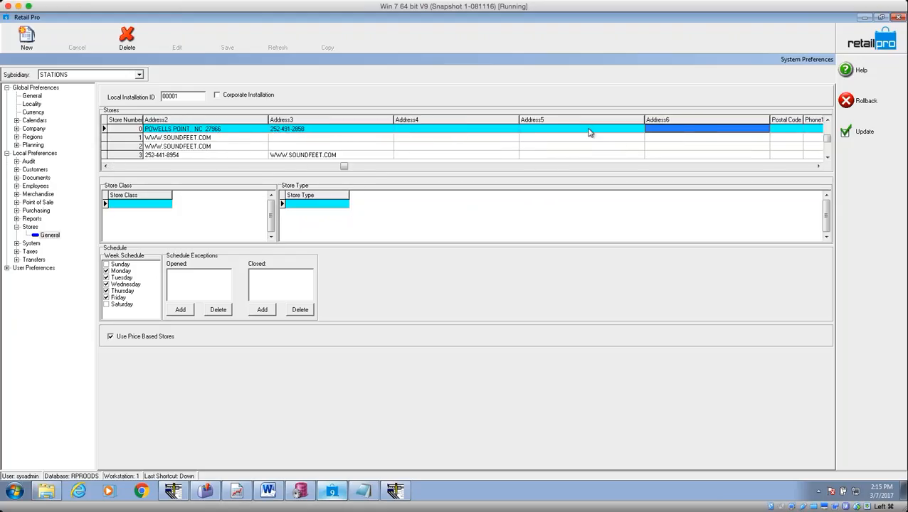
key(Tab)
key(Tab)
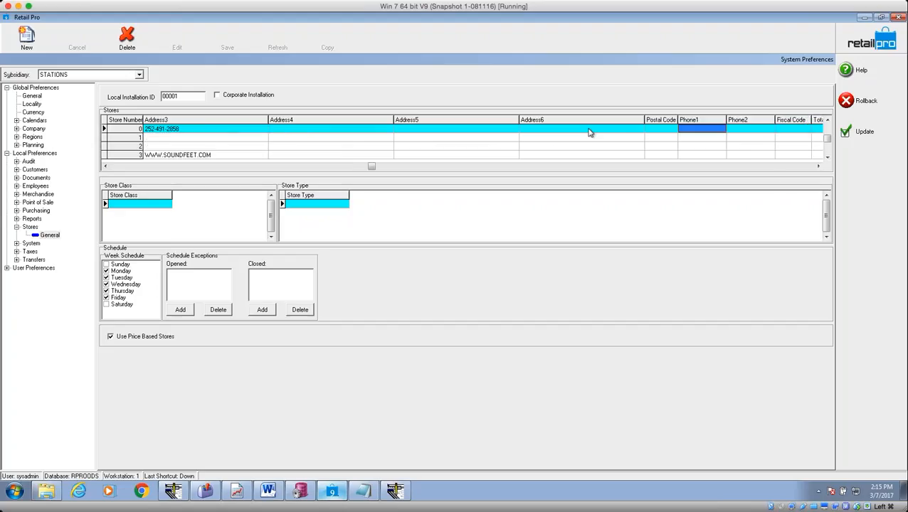
key(Tab)
key(Tab)
key(Tab)
key(Tab)
key(Tab)
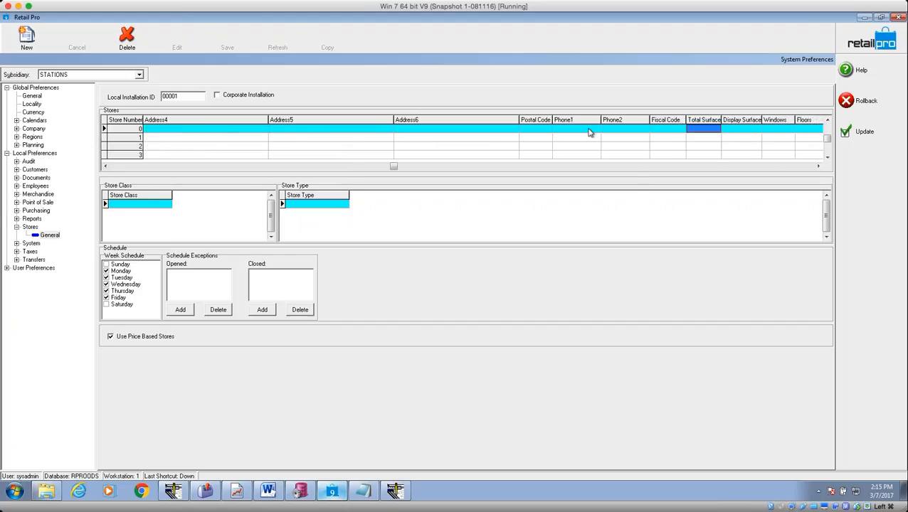
key(Tab)
key(Tab)
key(Tab)
key(Tab)
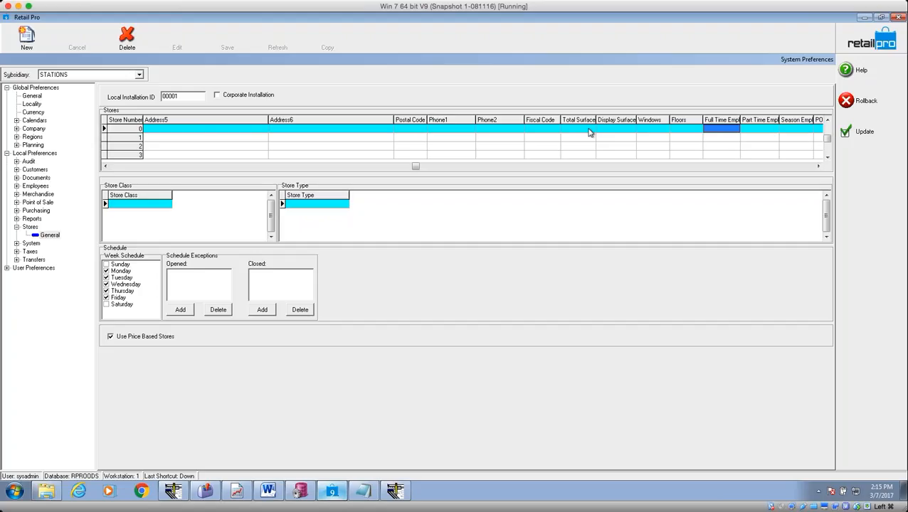
key(Tab)
key(Tab)
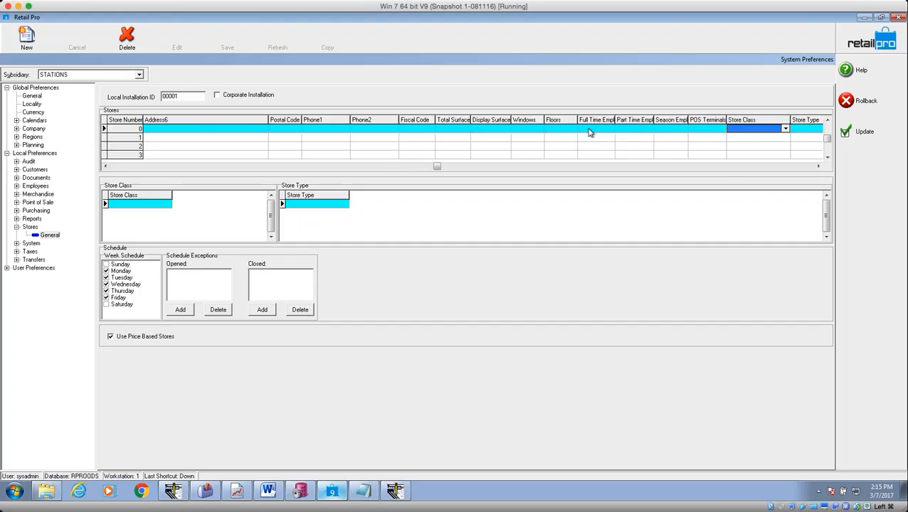
key(Left)
key(Left)
key(Left)
key(Left)
key(Left)
key(Left)
key(Left)
key(Left)
key(Left)
key(Left)
key(Left)
key(Left)
key(Left)
key(Left)
key(Left)
key(Left)
key(Left)
key(Left)
key(Left)
key(Left)
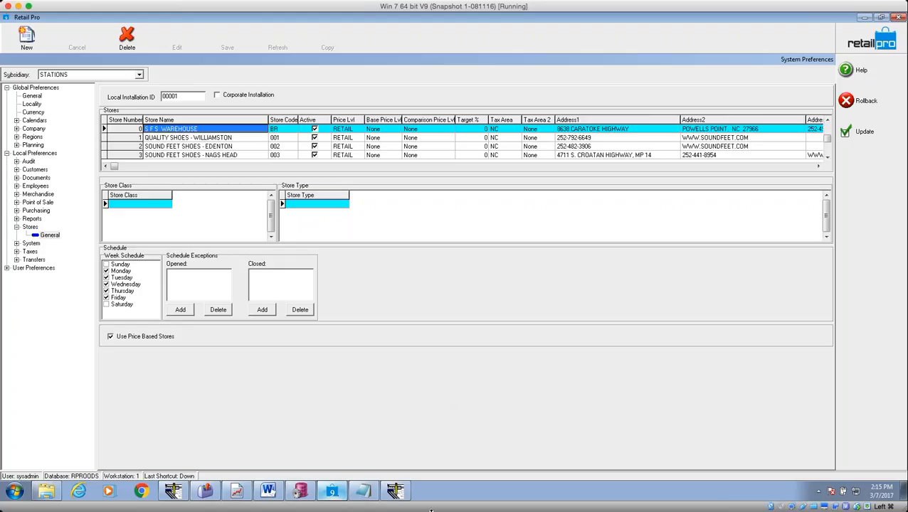
click(395, 491)
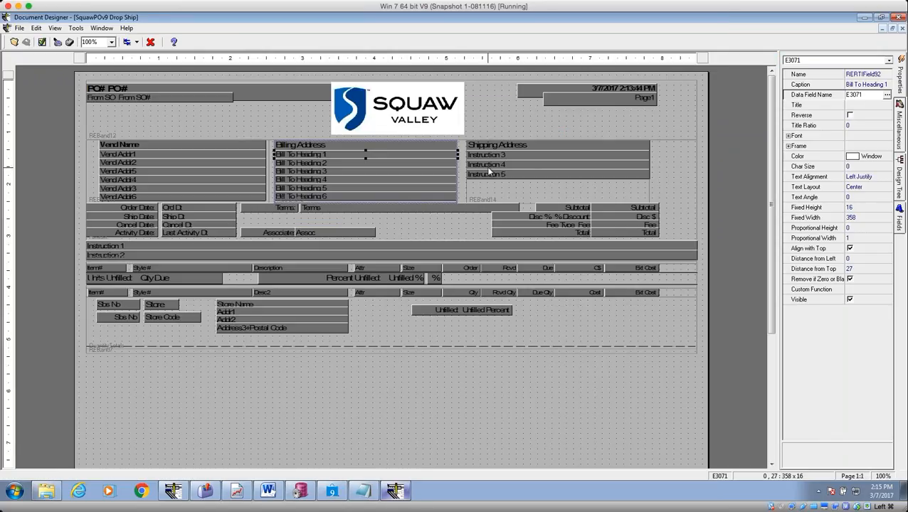
Select the full-width Instruction 2 field to display its properties, bound to data field E3047.
click(214, 257)
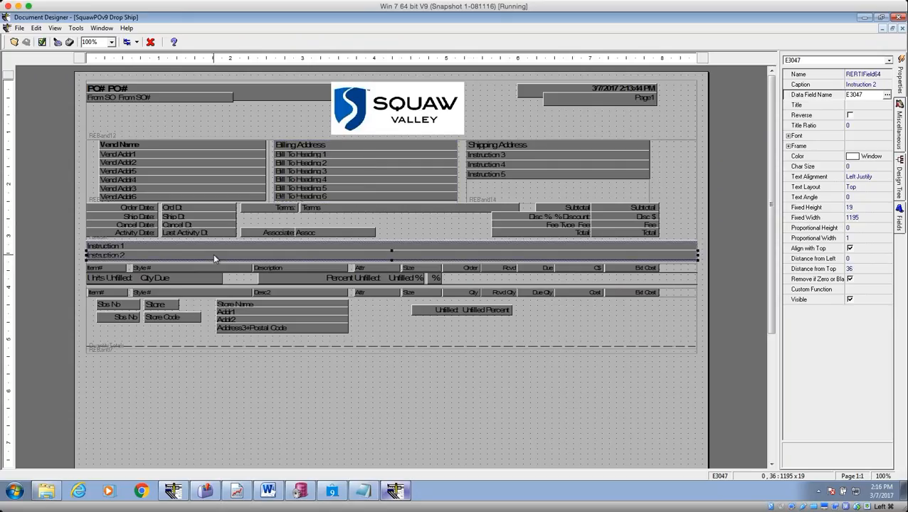